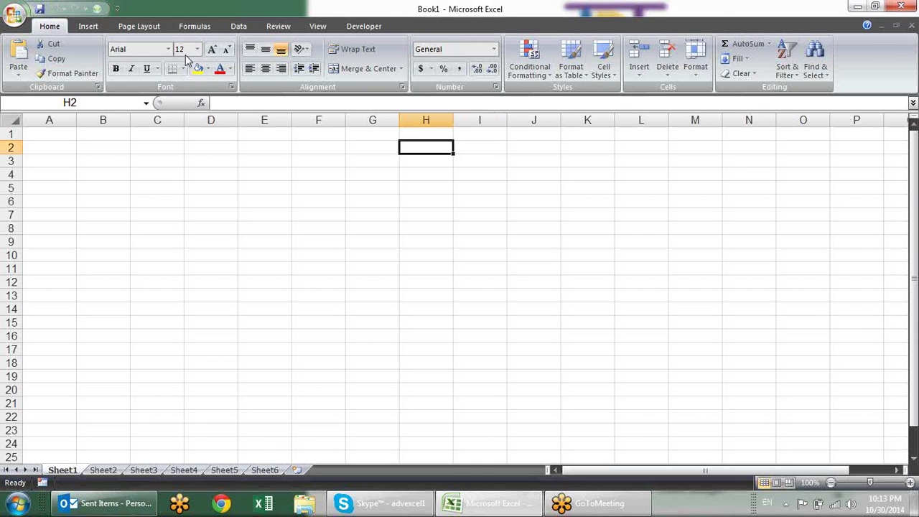
# Show the Formulas function library and browse the Logical and Text function lists
pyautogui.click(192, 29)
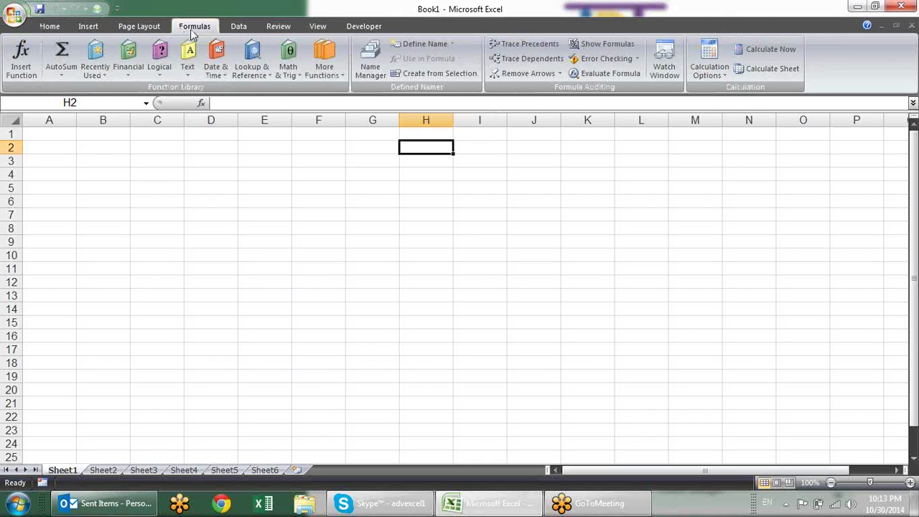
pyautogui.click(160, 69)
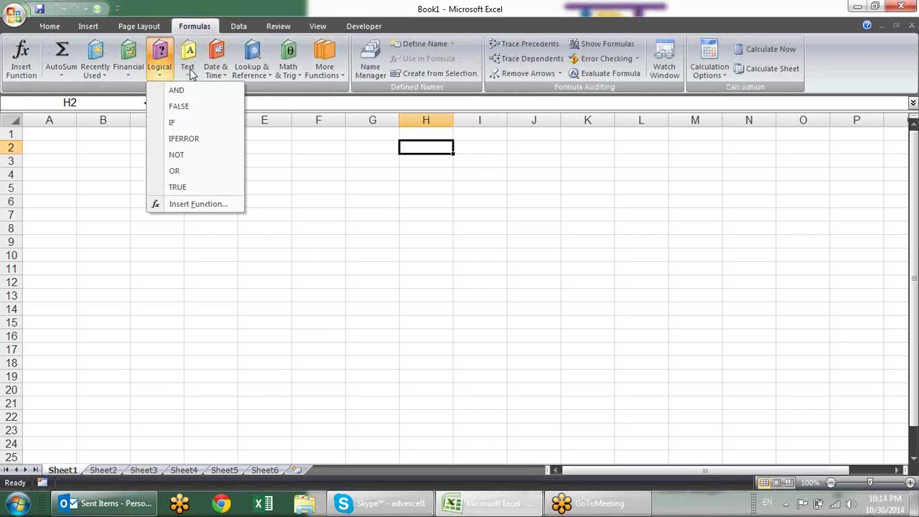
pyautogui.click(191, 72)
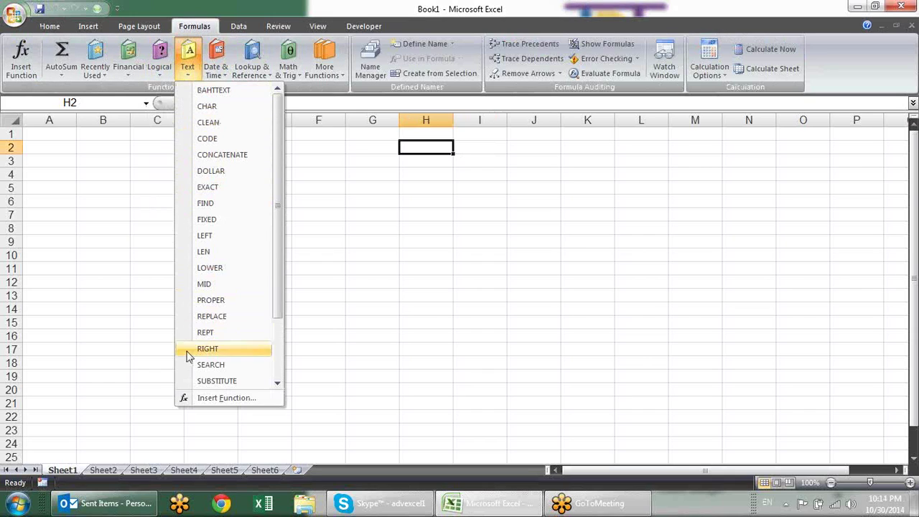
pyautogui.scroll(-2, 272, 180)
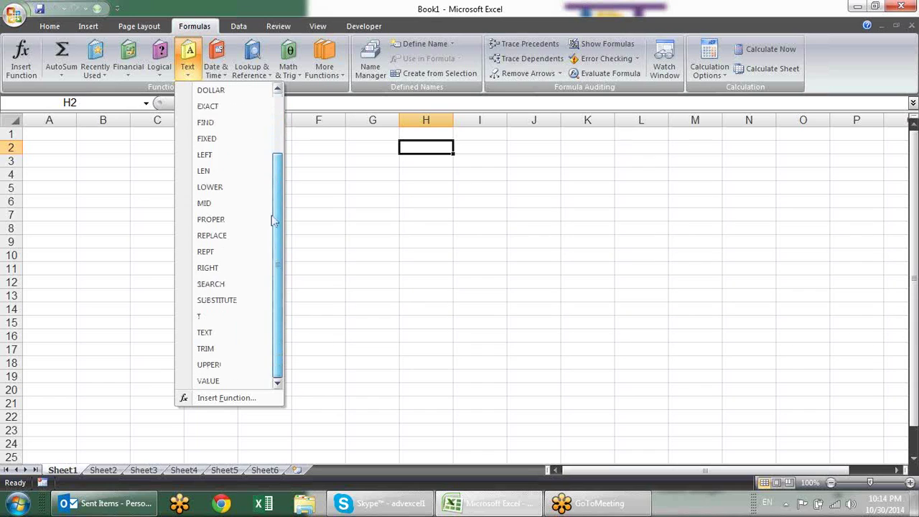
pyautogui.scroll(2, 273, 175)
pyautogui.click(347, 160)
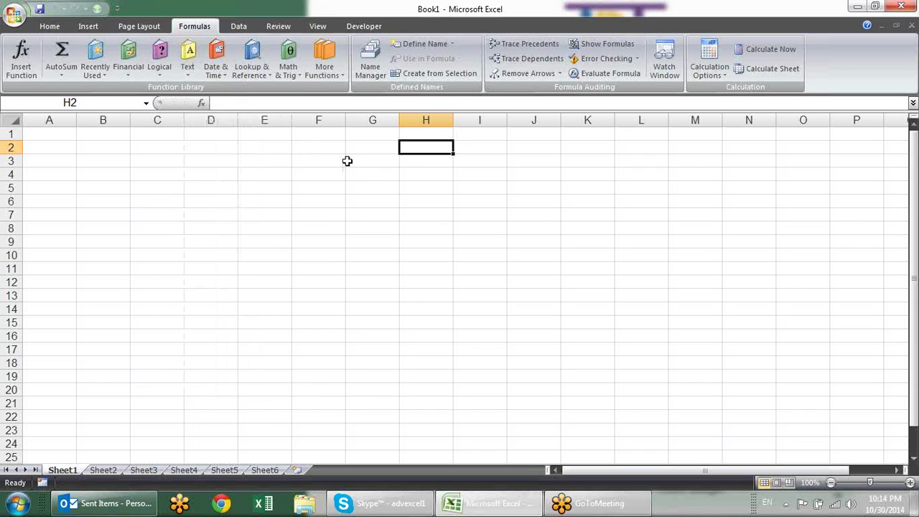
pyautogui.click(348, 161)
pyautogui.click(285, 148)
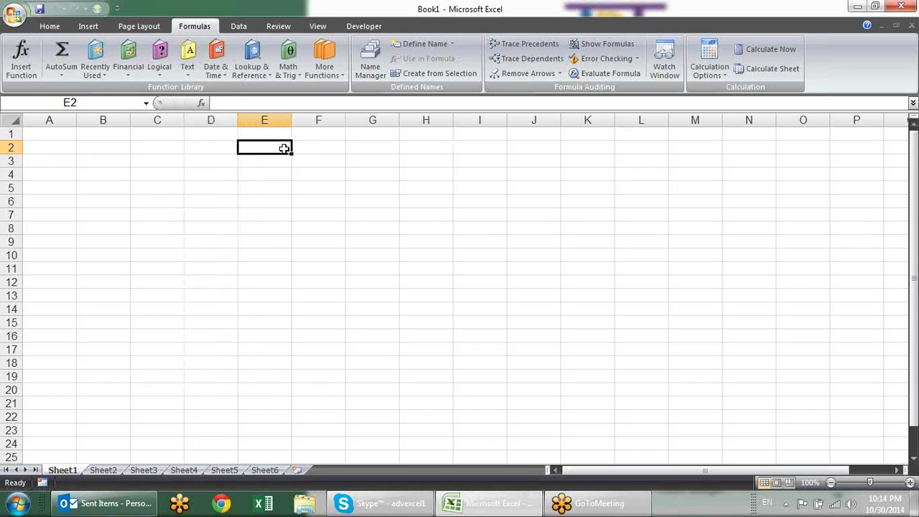
pyautogui.click(199, 139)
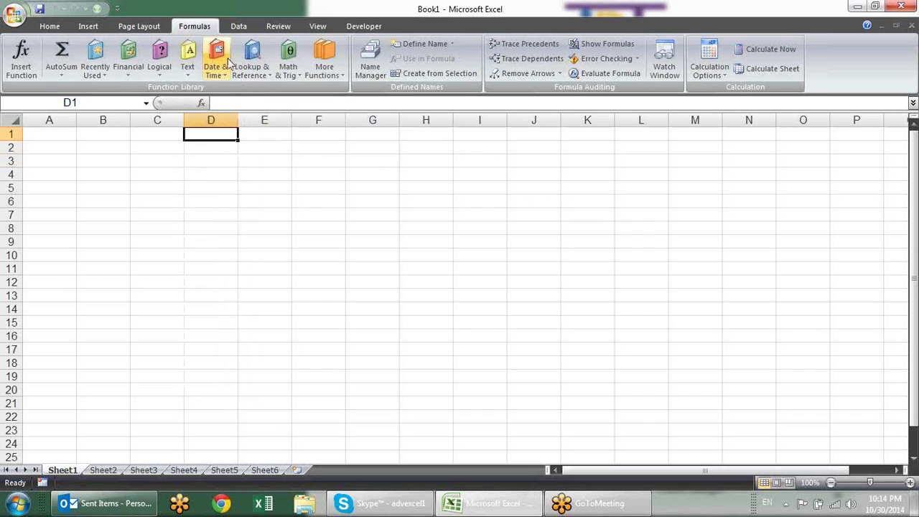
# Browse the Financial, Logical, Text, Date & Time, Lookup & Reference, Math & Trig and More Functions lists
pyautogui.click(129, 70)
pyautogui.click(159, 68)
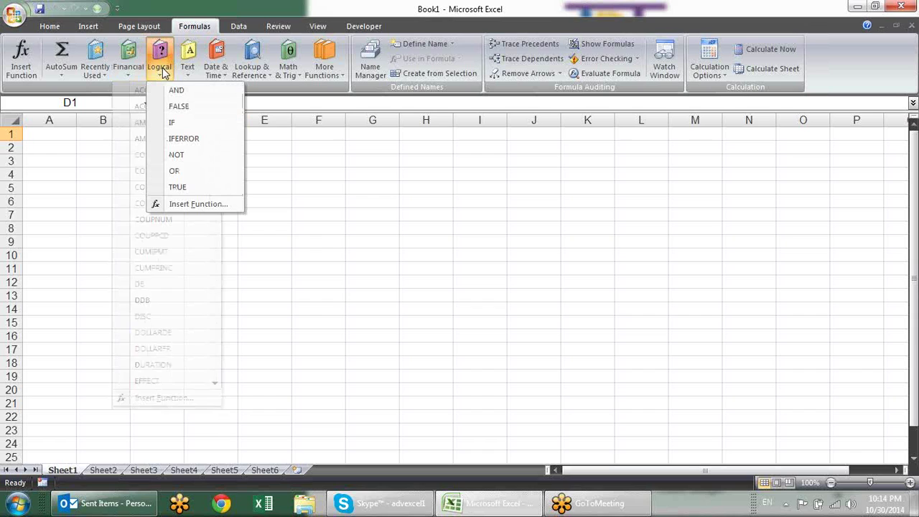
pyautogui.click(188, 68)
pyautogui.click(216, 70)
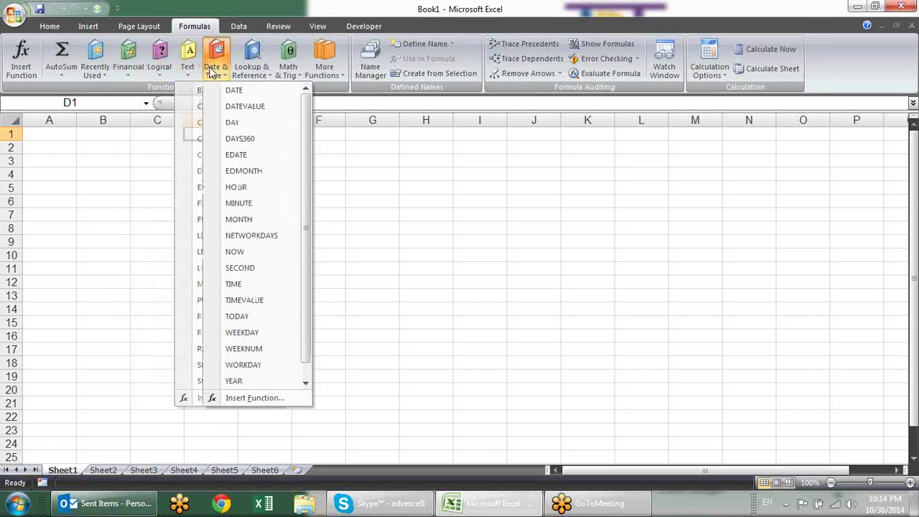
pyautogui.click(269, 73)
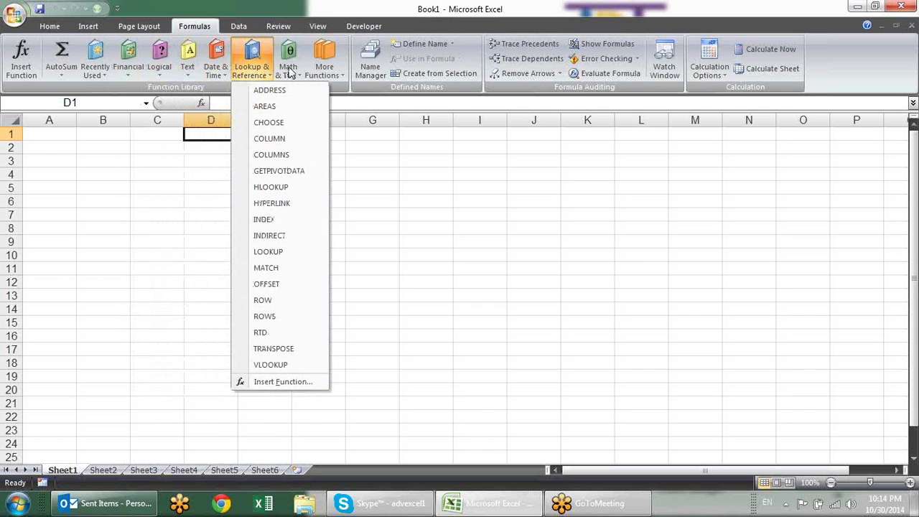
pyautogui.click(290, 72)
pyautogui.click(343, 68)
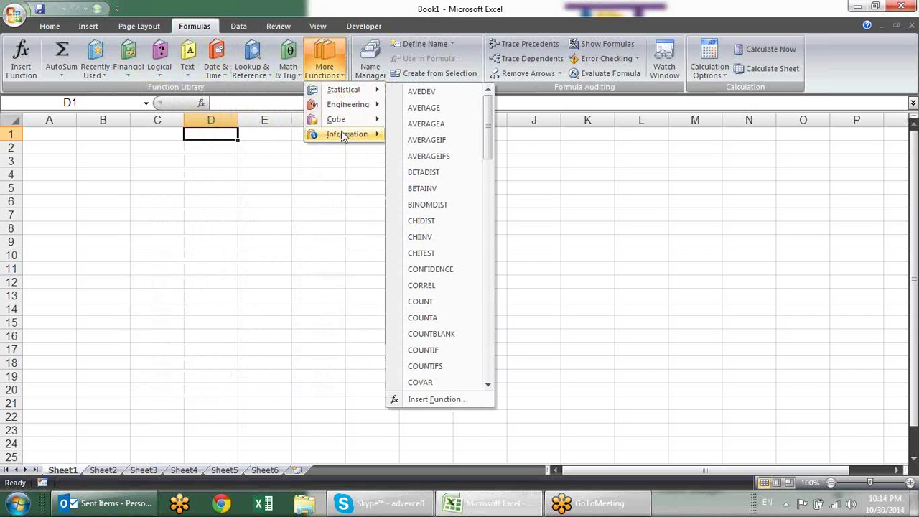
pyautogui.moveTo(342, 136)
pyautogui.press('Escape')
pyautogui.press('Escape')
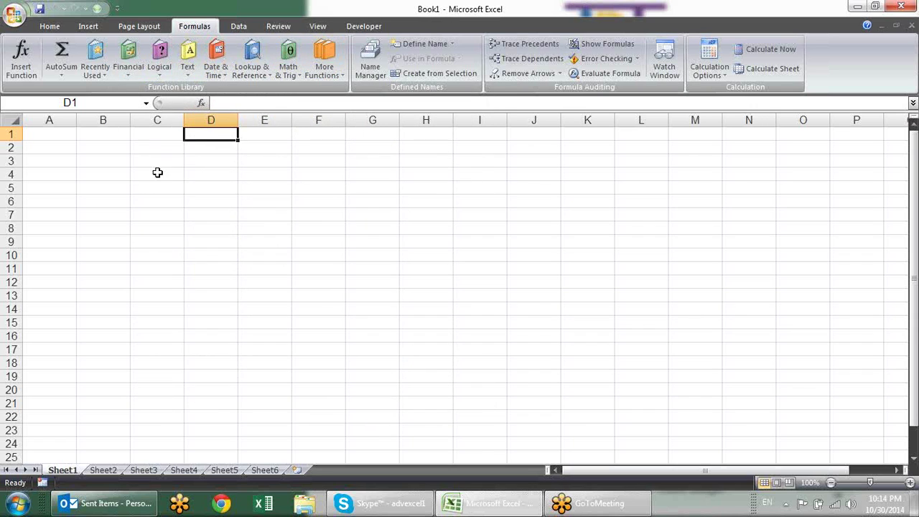
# Leave the sheet empty with C2 selected and the Text function list showing
pyautogui.doubleClick(204, 148)
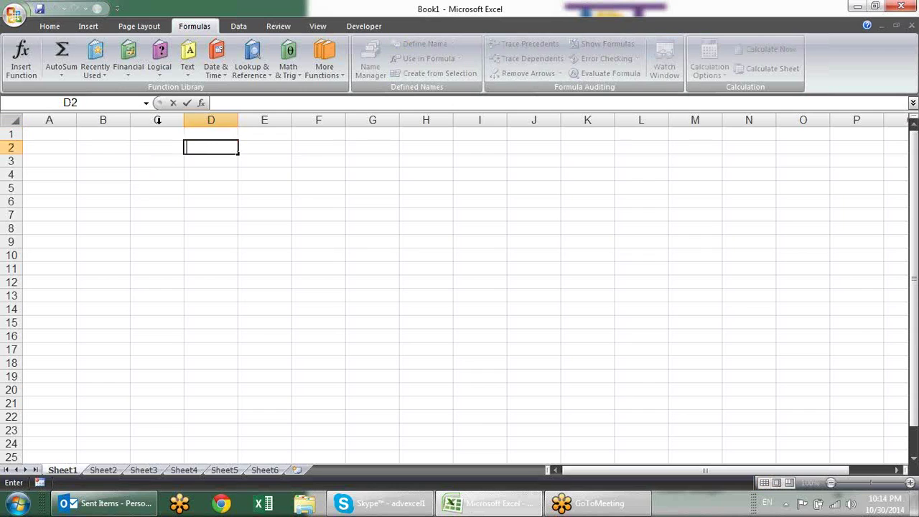
pyautogui.doubleClick(159, 158)
pyautogui.press('Escape')
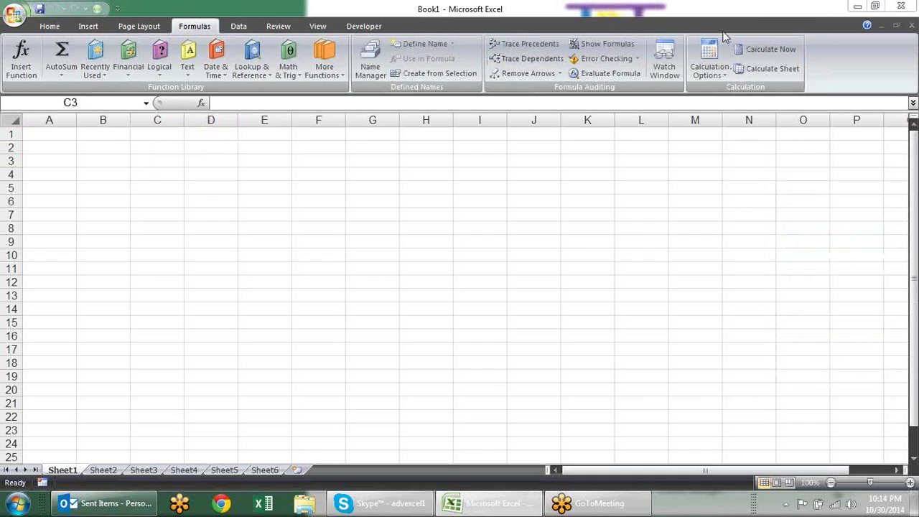
pyautogui.click(108, 141)
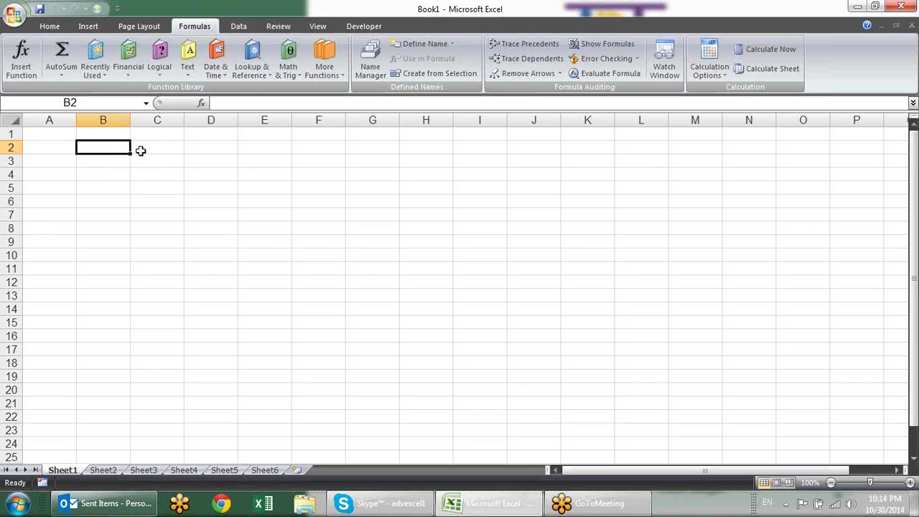
pyautogui.click(168, 151)
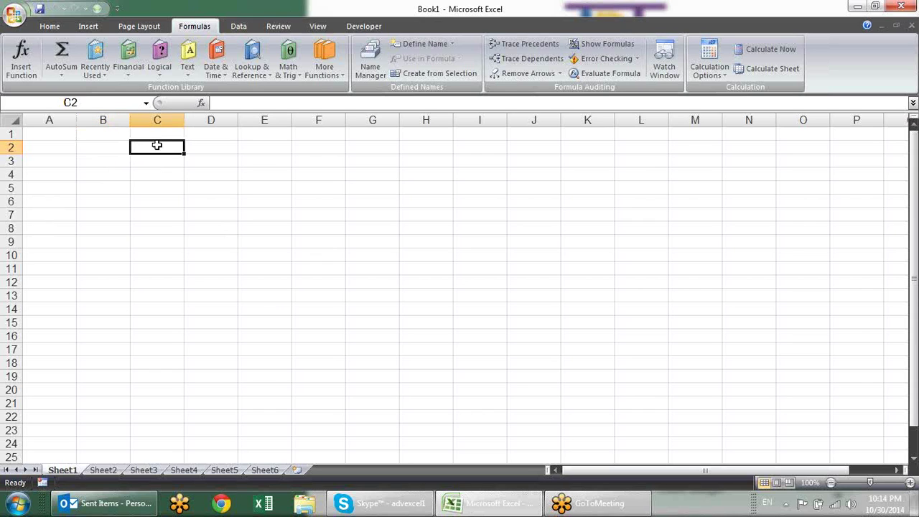
pyautogui.click(190, 71)
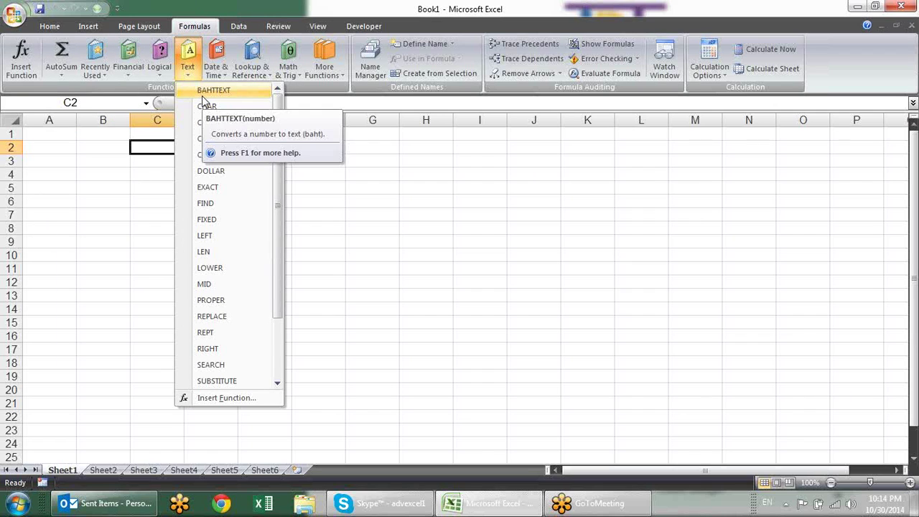
# Enter the sample number 1234 in cell B2
pyautogui.click(110, 147)
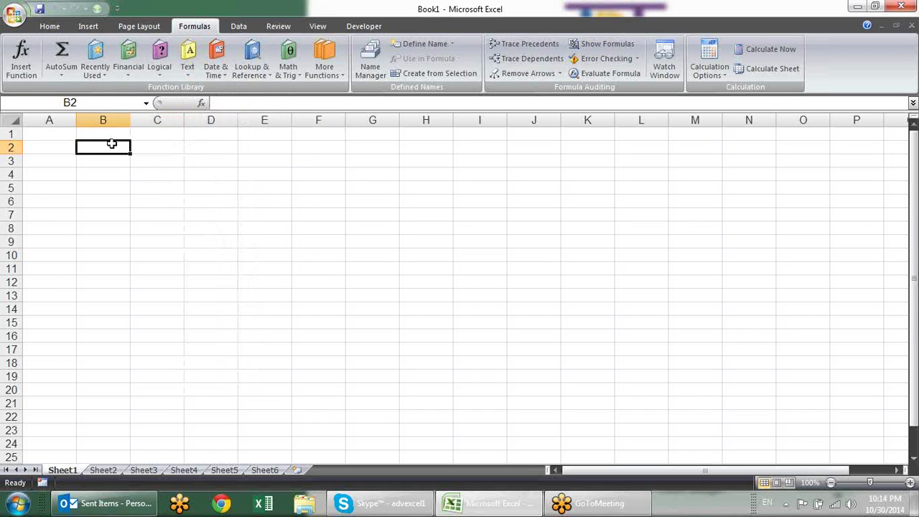
pyautogui.write('1234')
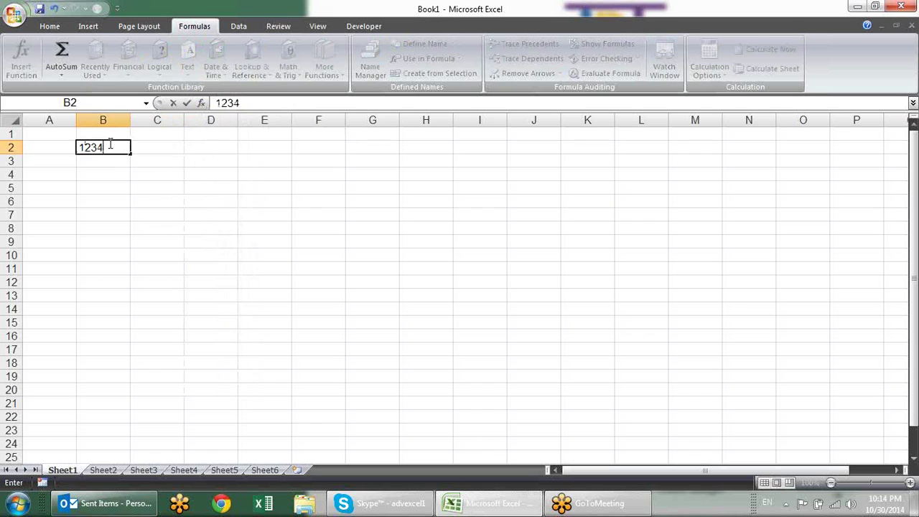
pyautogui.press('Return')
pyautogui.press('Up')
# Enter =BAHTTEXT(B2) in C2 to spell 1234 in Thai baht words
pyautogui.press('Right')
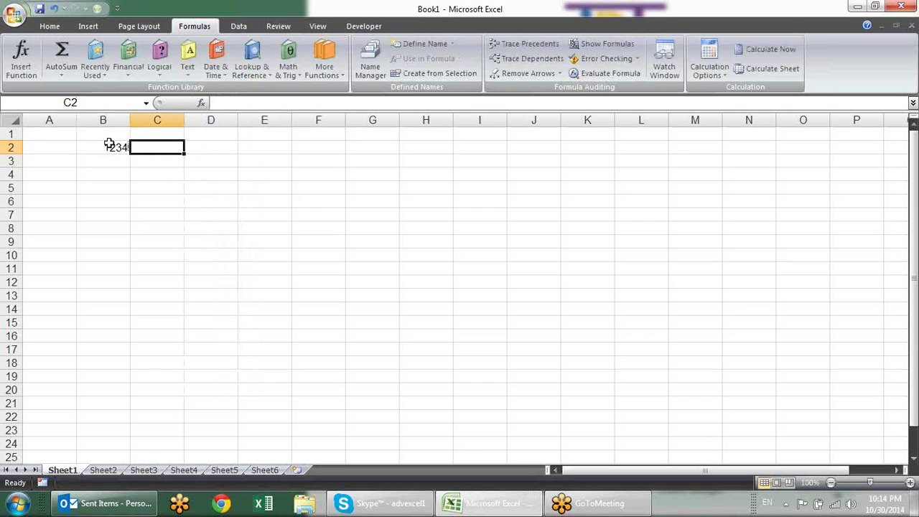
pyautogui.write('=')
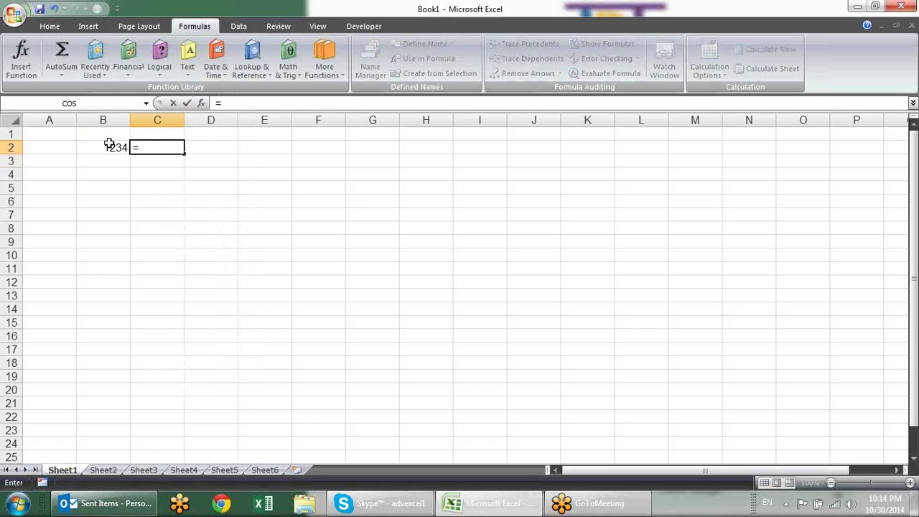
pyautogui.write('bh')
pyautogui.press('BackSpace')
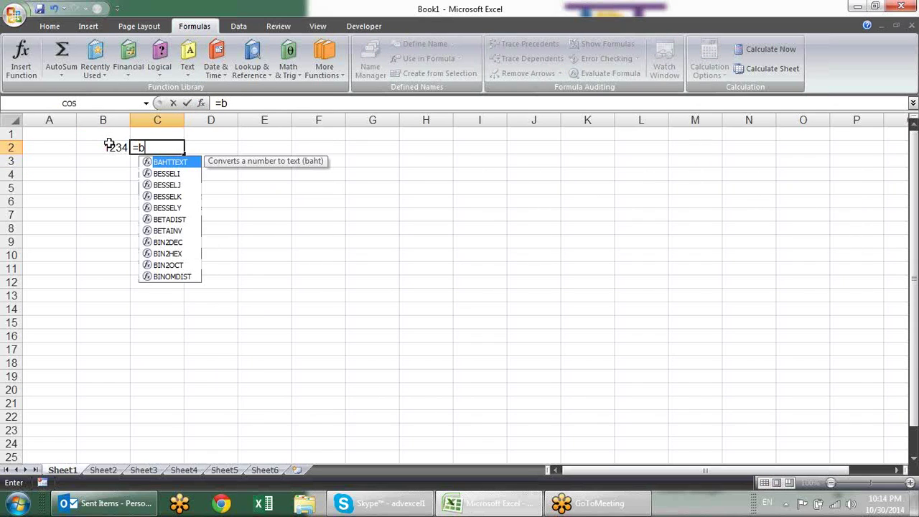
pyautogui.press('Tab')
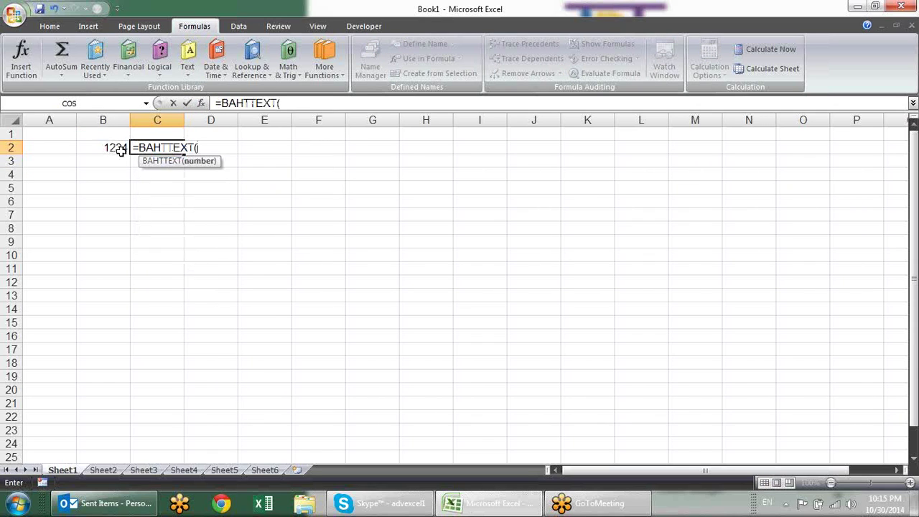
pyautogui.click(118, 147)
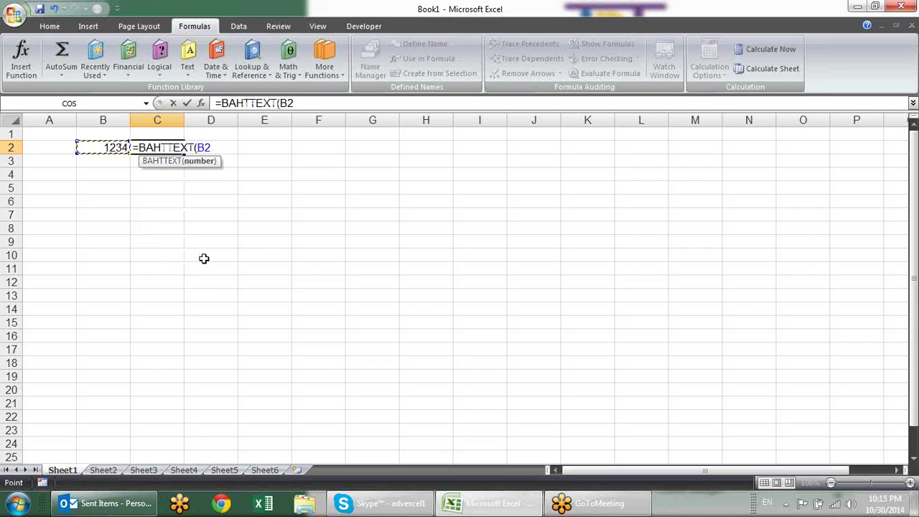
pyautogui.write(')')
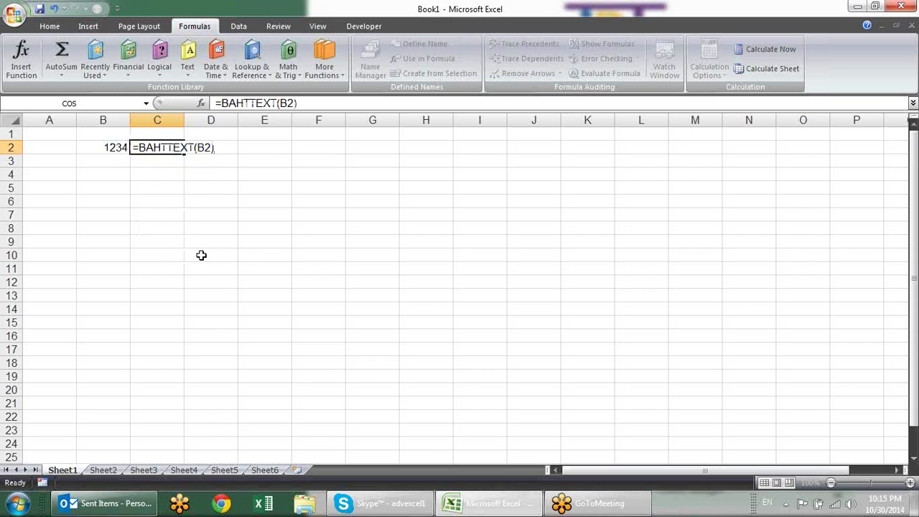
pyautogui.press('Return')
# Recommit C2's BAHTTEXT formula, then start retyping it with =b
pyautogui.press('Up')
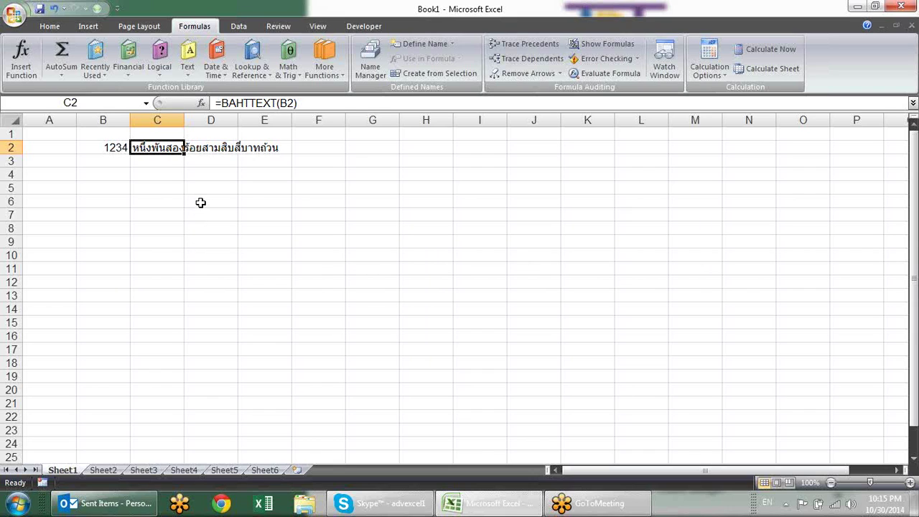
pyautogui.press('F2')
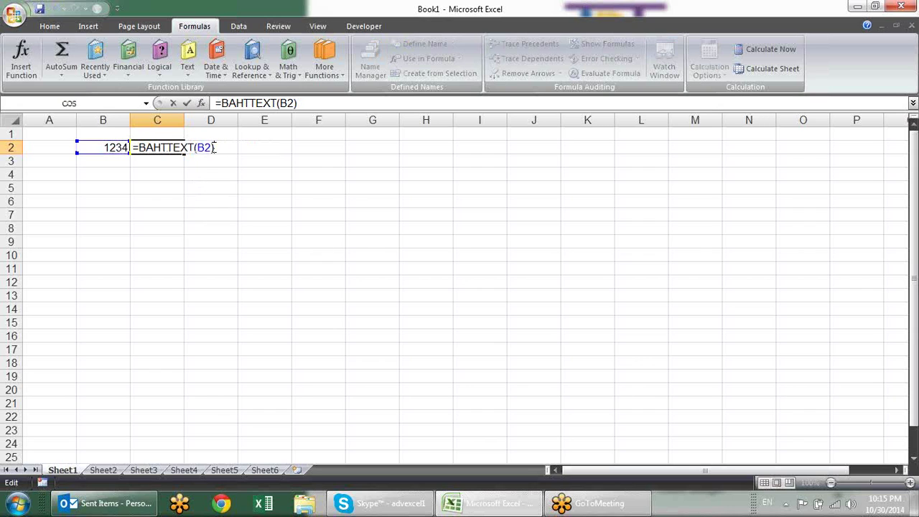
pyautogui.hotkey('ctrl', 'Return')
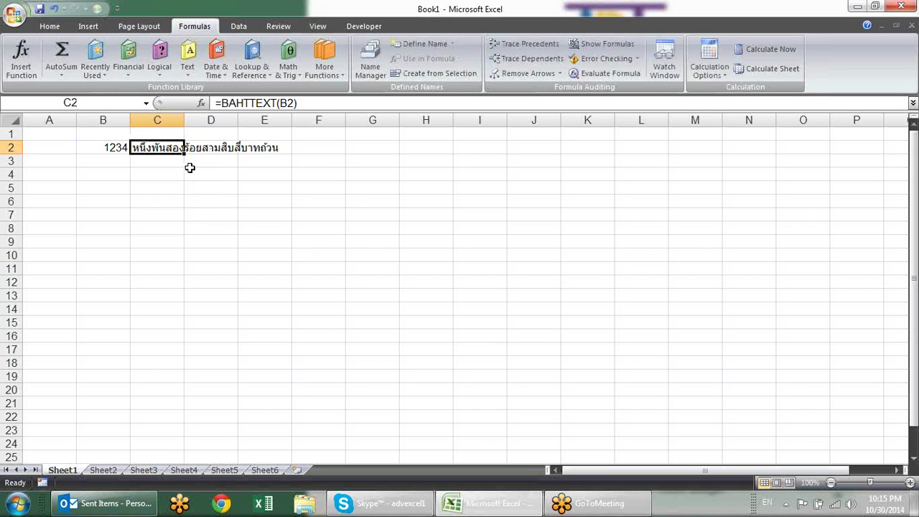
pyautogui.press('F2')
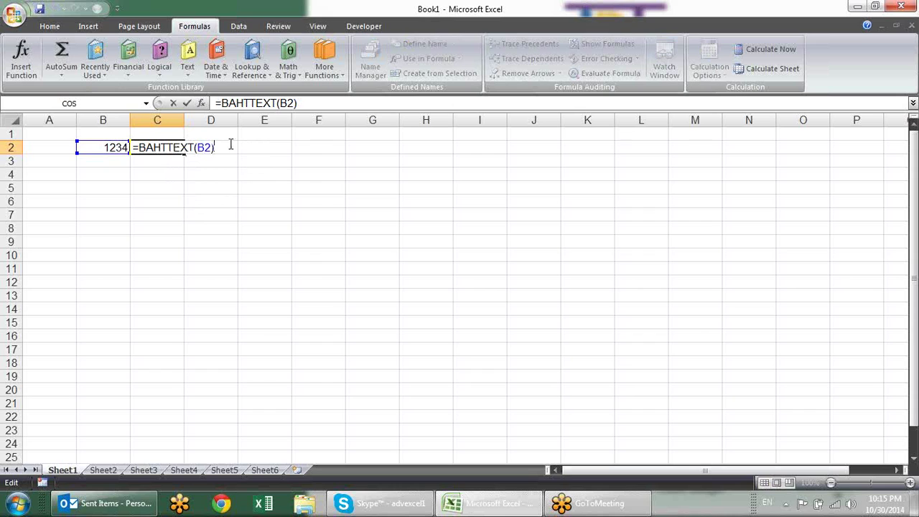
pyautogui.hotkey('ctrl', 'Return')
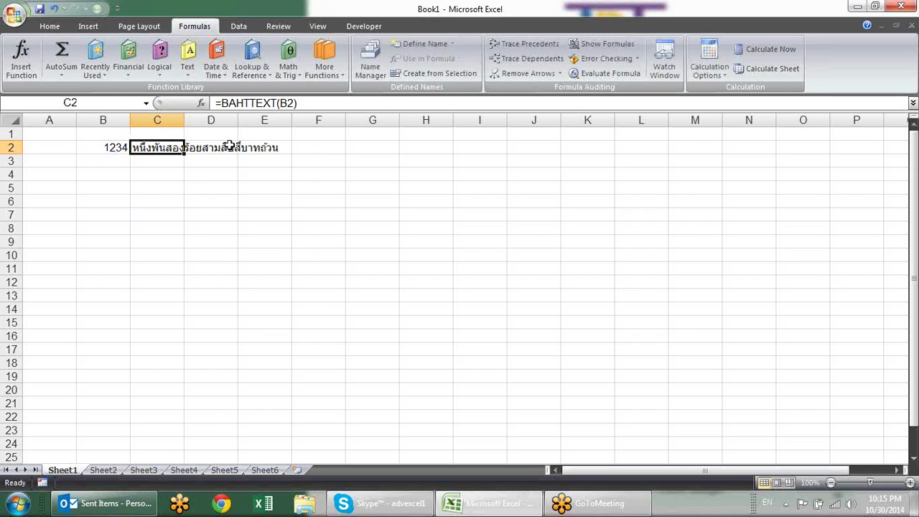
pyautogui.write('=b')
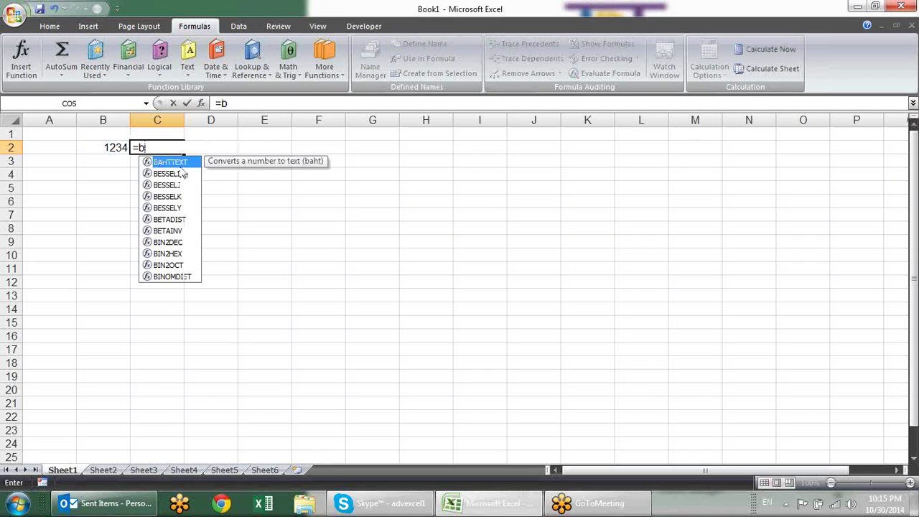
# Complete =BAHTTEXT(B2) in C2 from the autocomplete list and reselect C2
pyautogui.doubleClick(177, 164)
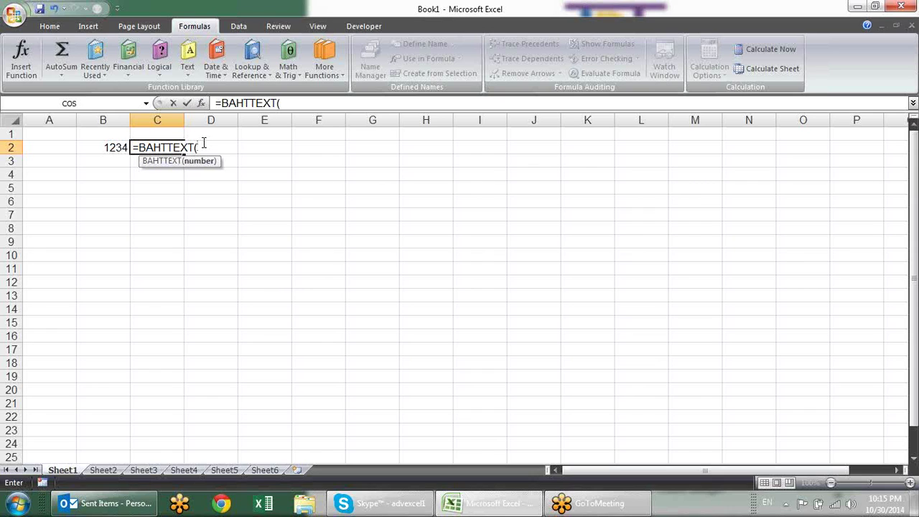
pyautogui.click(117, 147)
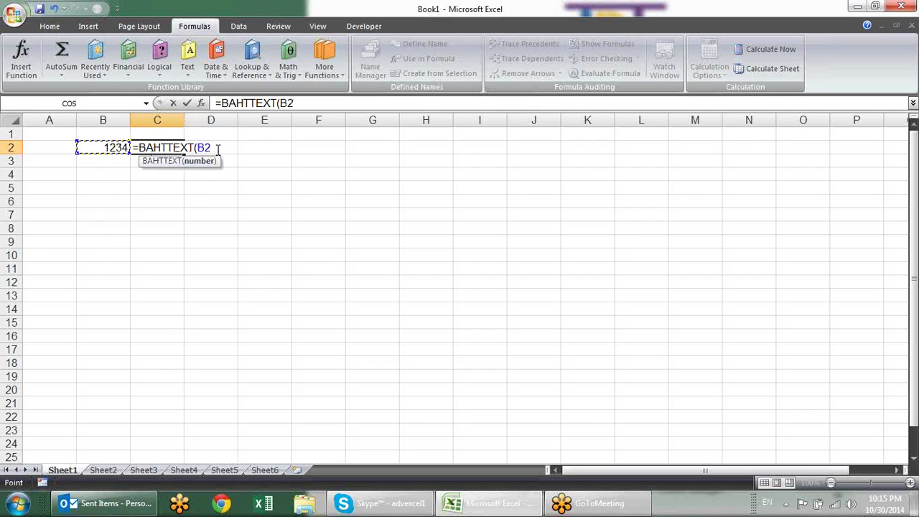
pyautogui.press('Return')
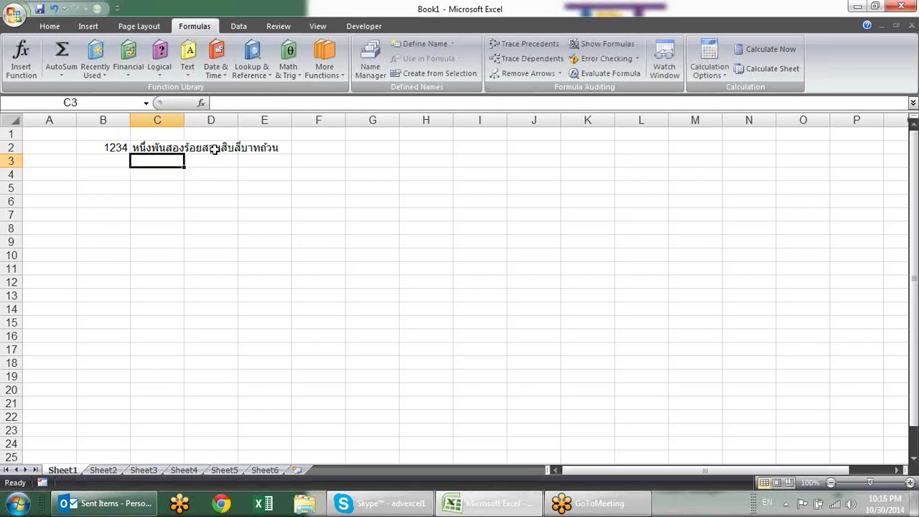
pyautogui.click(178, 145)
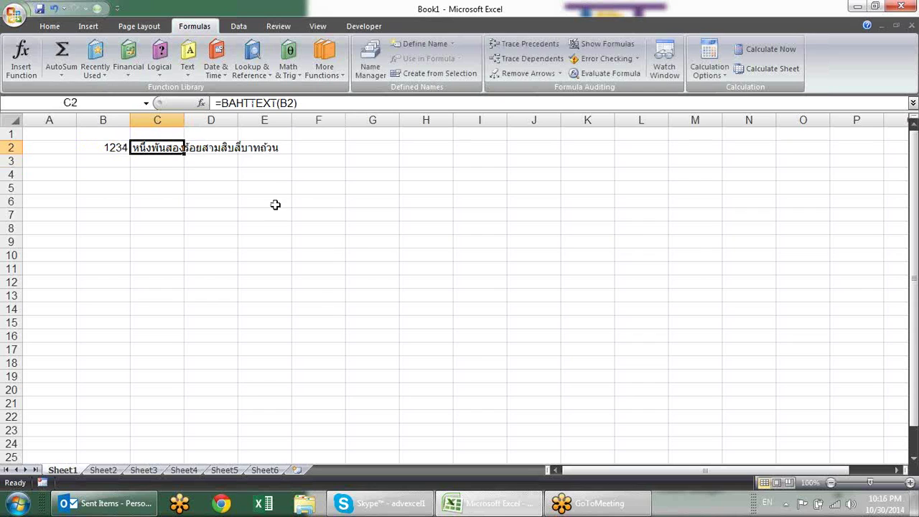
# Show Function Arguments for C2's BAHTTEXT with Number B2 = 1234, and reposition the dialog
pyautogui.click(202, 103)
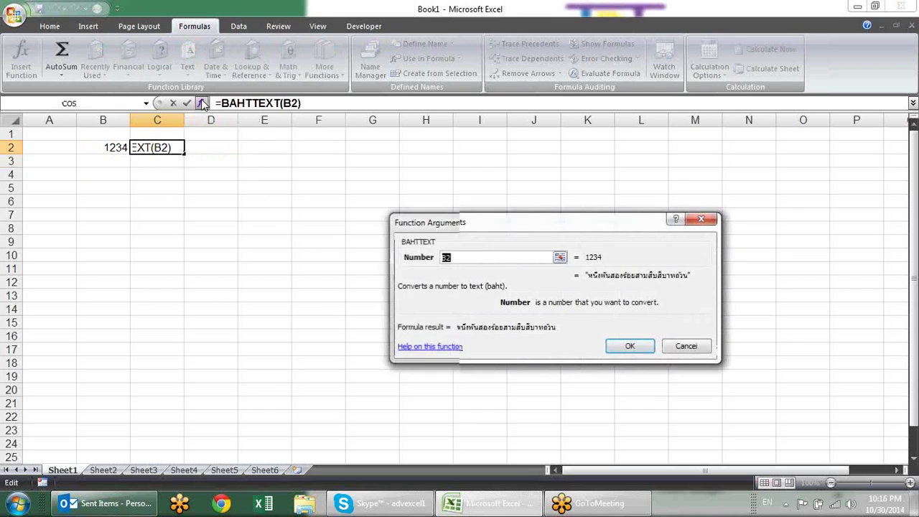
pyautogui.click(468, 256)
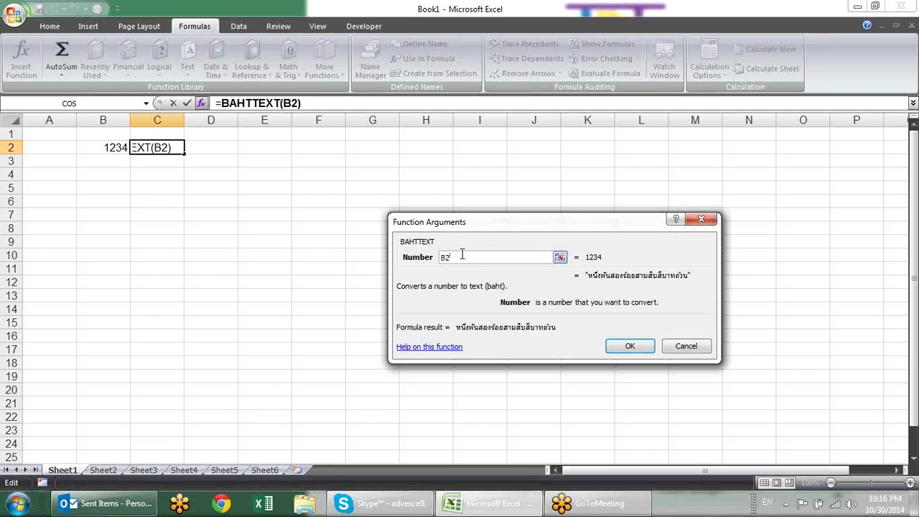
pyautogui.moveTo(513, 312)
pyautogui.mouseDown()
pyautogui.moveTo(522, 308)
pyautogui.moveTo(475, 300)
pyautogui.mouseUp()
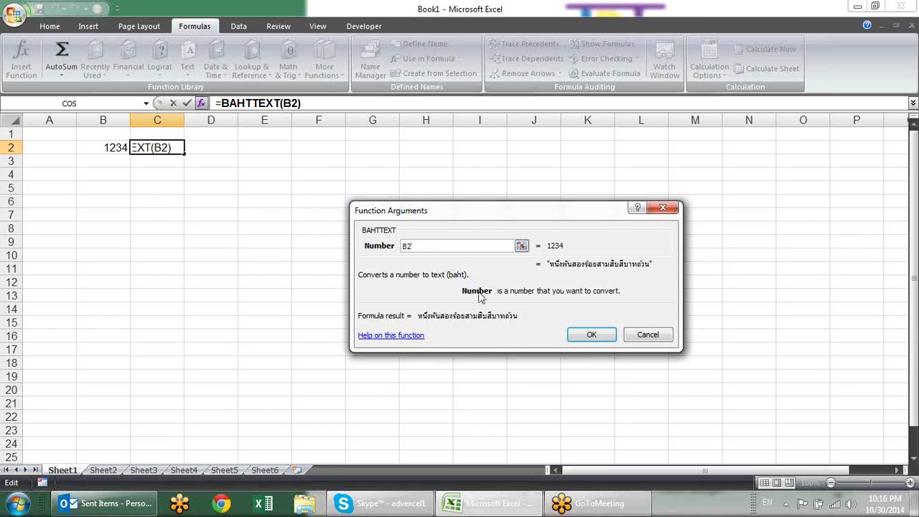
pyautogui.click(408, 337)
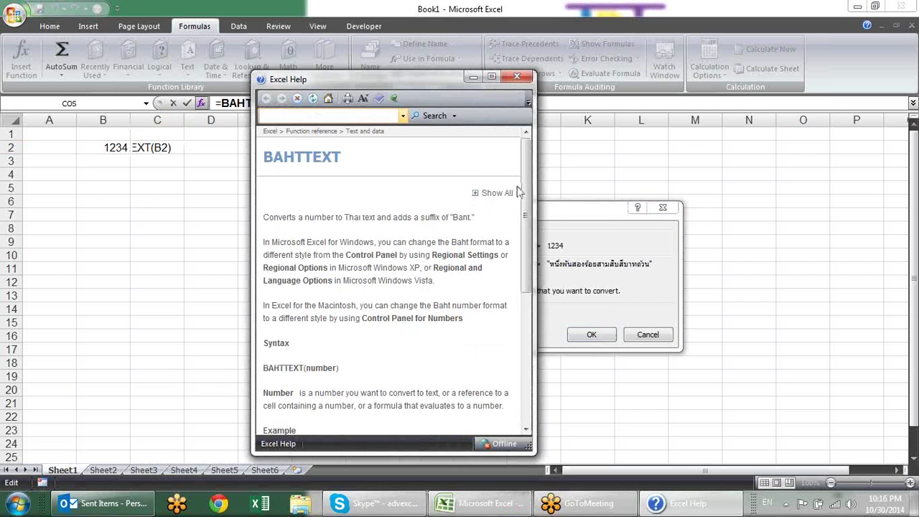
pyautogui.moveTo(525, 186); pyautogui.dragTo(501, 325)
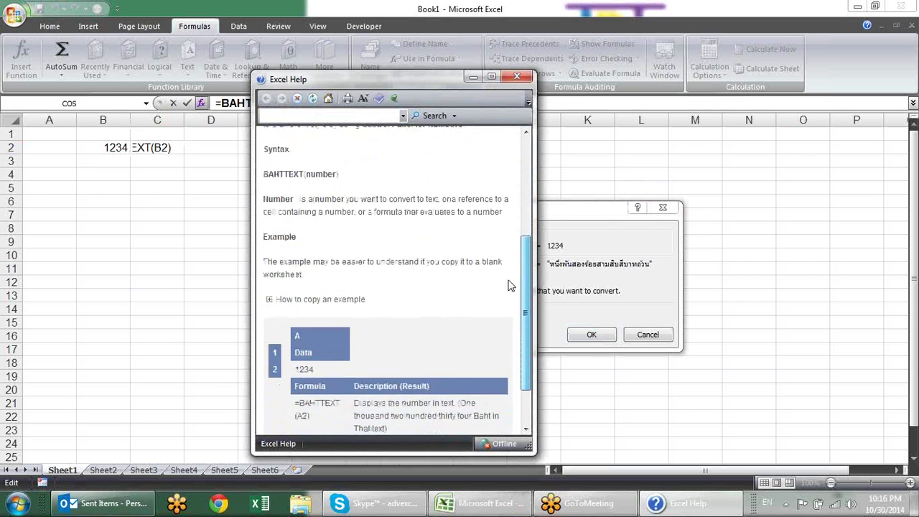
pyautogui.moveTo(316, 339); pyautogui.dragTo(434, 366)
pyautogui.click(382, 343)
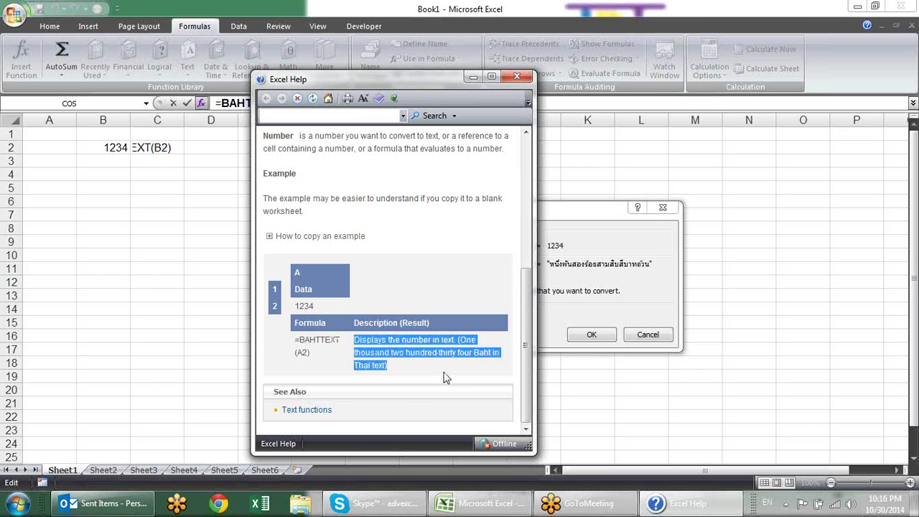
pyautogui.click(443, 377)
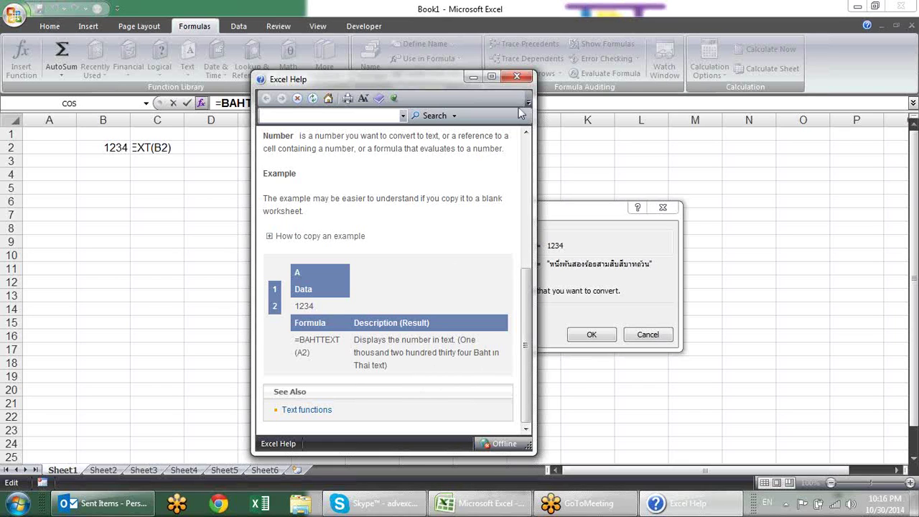
pyautogui.click(519, 80)
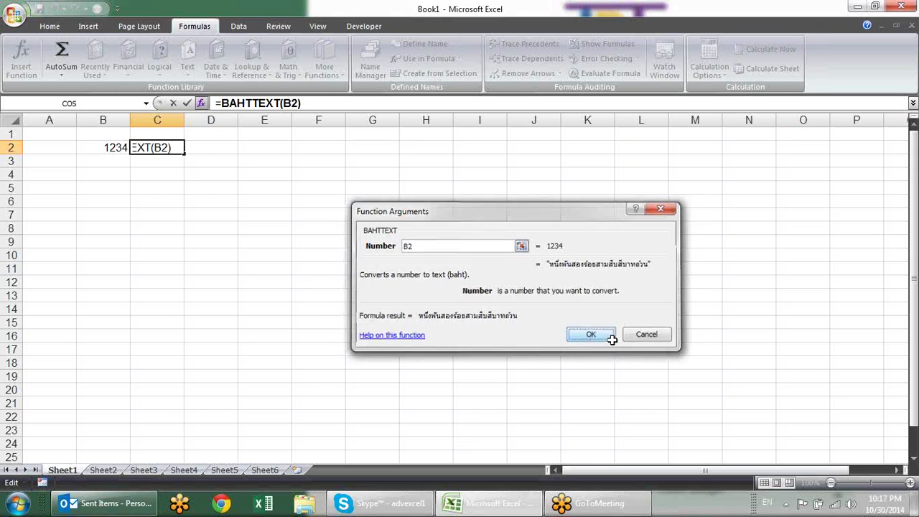
# Accept the BAHTTEXT arguments, then step C2's formula through Evaluate Formula and close it
pyautogui.click(611, 340)
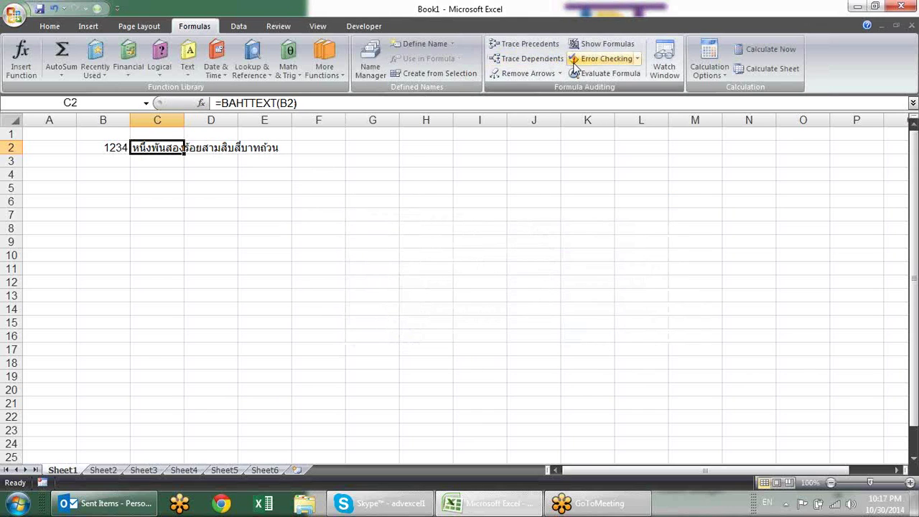
pyautogui.click(596, 75)
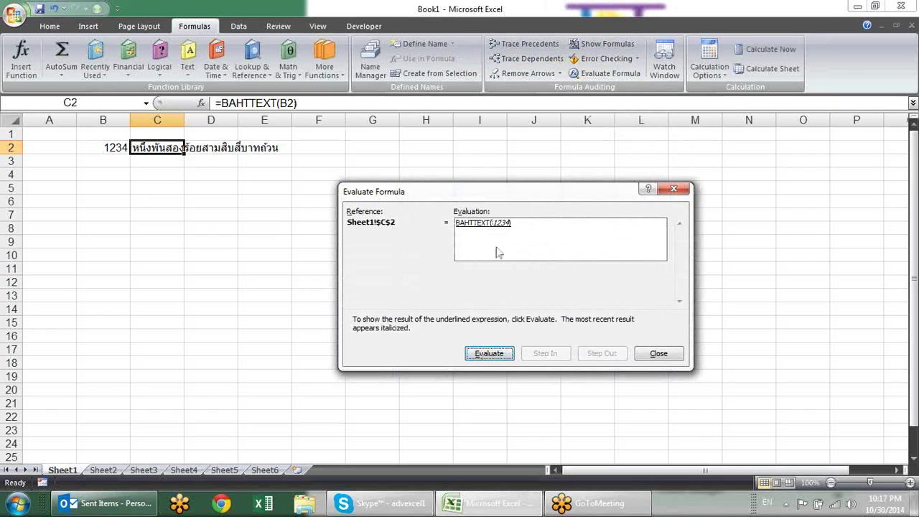
pyautogui.click(495, 361)
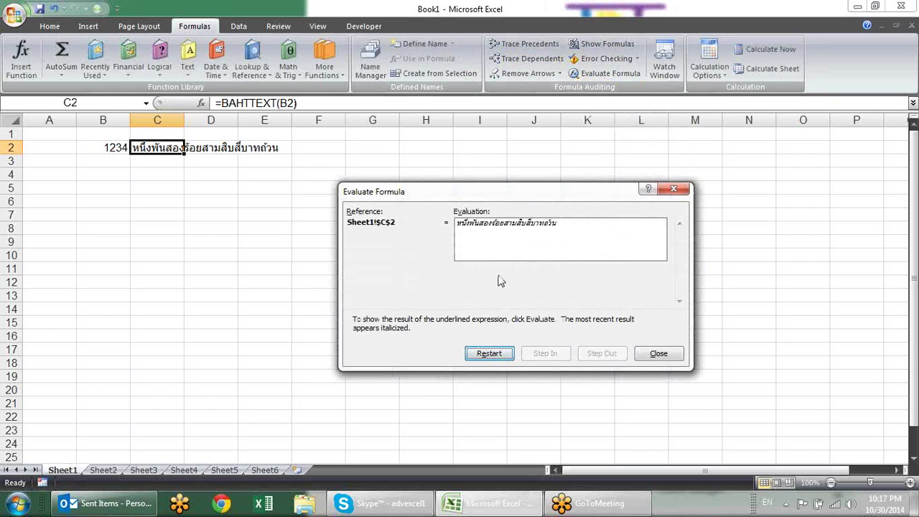
pyautogui.click(644, 355)
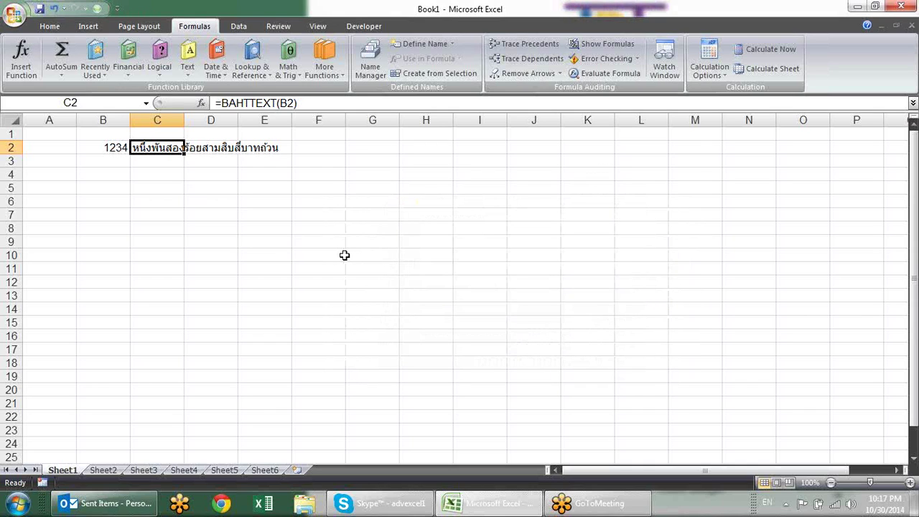
# Delete the contents of B2:C2 and dismiss the Text function list
pyautogui.moveTo(127, 148); pyautogui.dragTo(180, 144)
pyautogui.press('Delete')
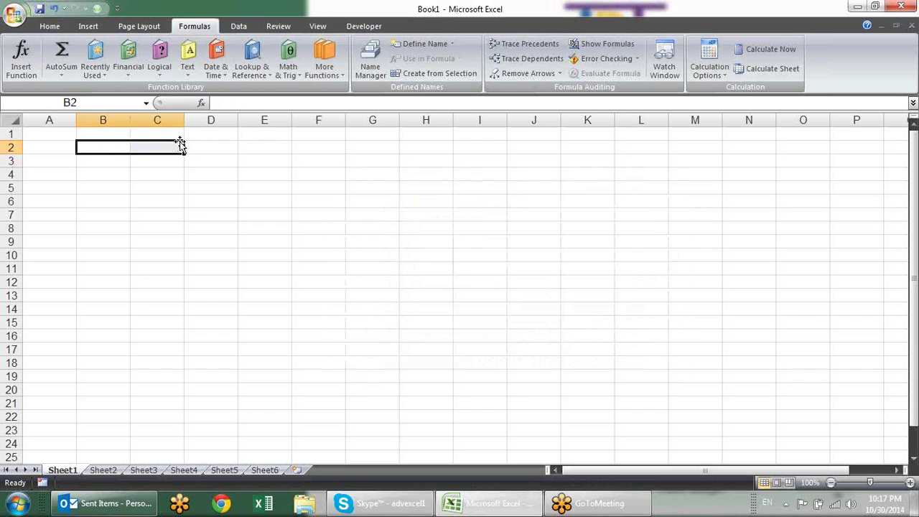
pyautogui.click(190, 66)
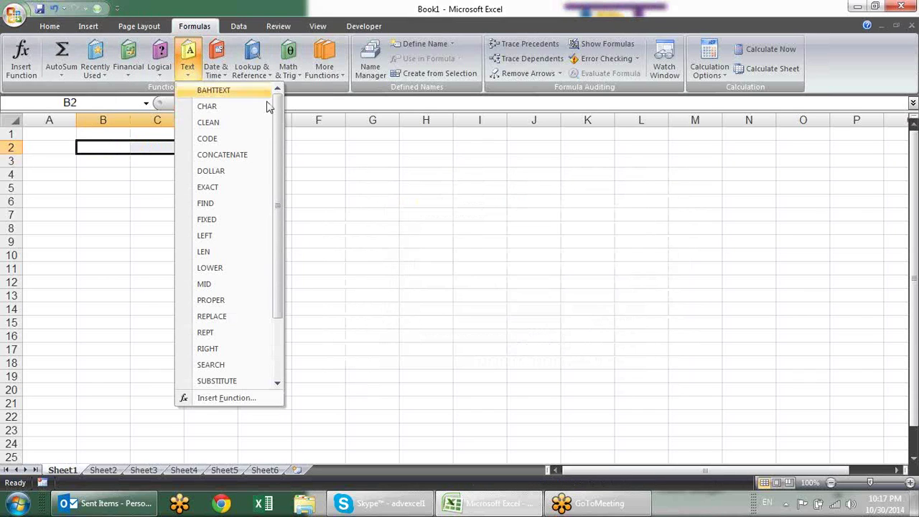
pyautogui.click(120, 147)
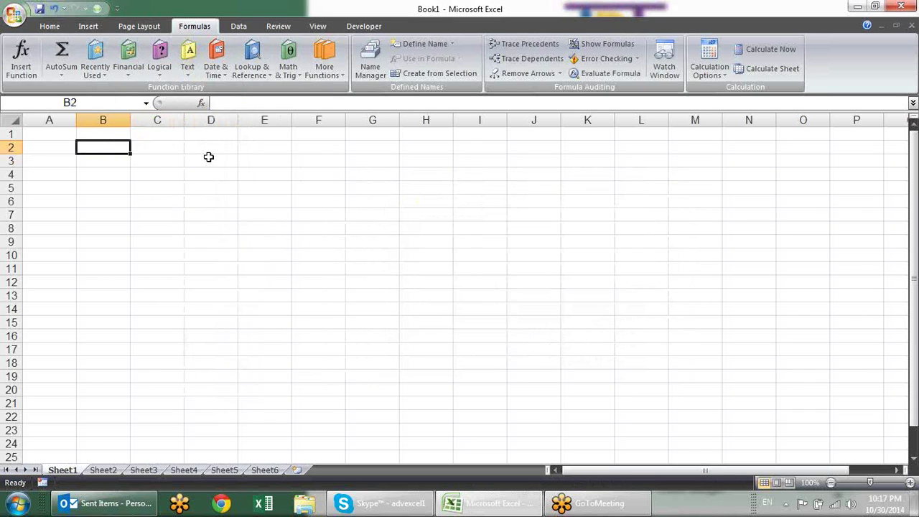
# Enter the headers char in B2 and code in C2
pyautogui.write('char')
pyautogui.press('Tab')
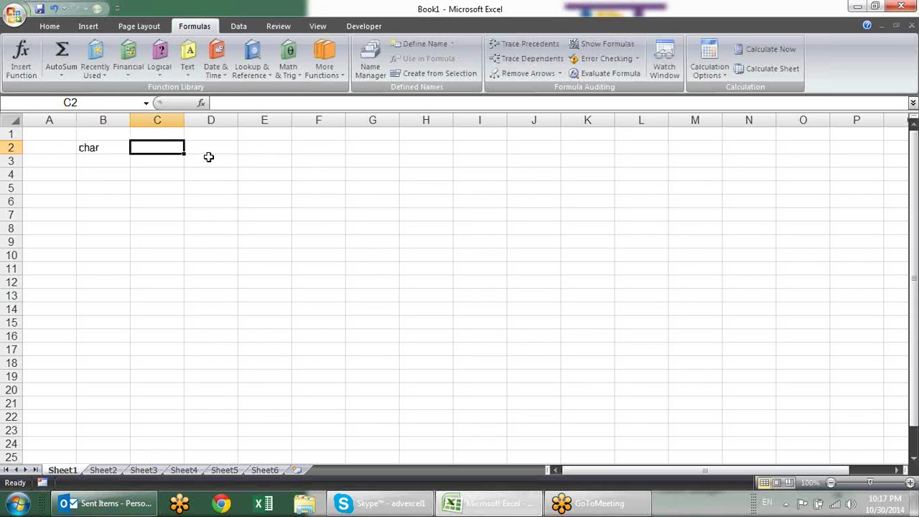
pyautogui.write('code')
pyautogui.press('Return')
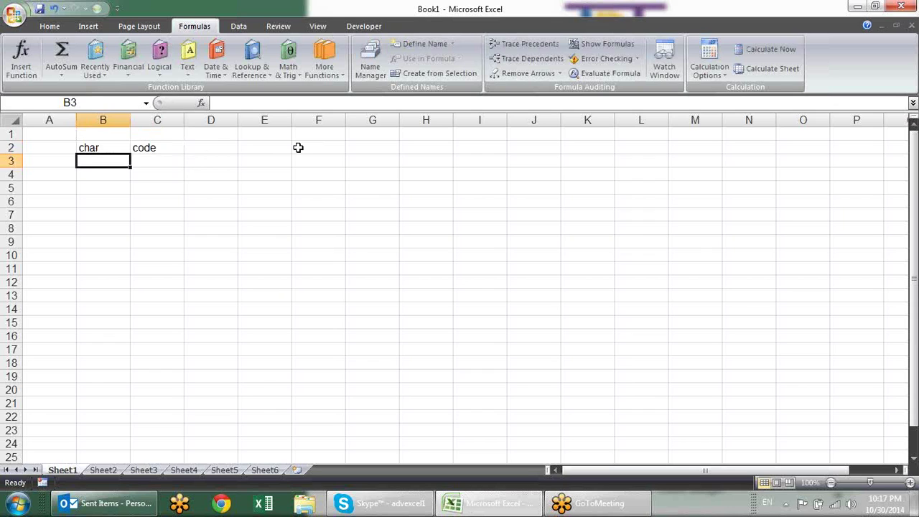
# List the letters a, b and c in B3:B5, correcting typos and autocomplete
pyautogui.write('a')
pyautogui.press('Return')
pyautogui.write('v')
pyautogui.press('Return')
pyautogui.press('Up')
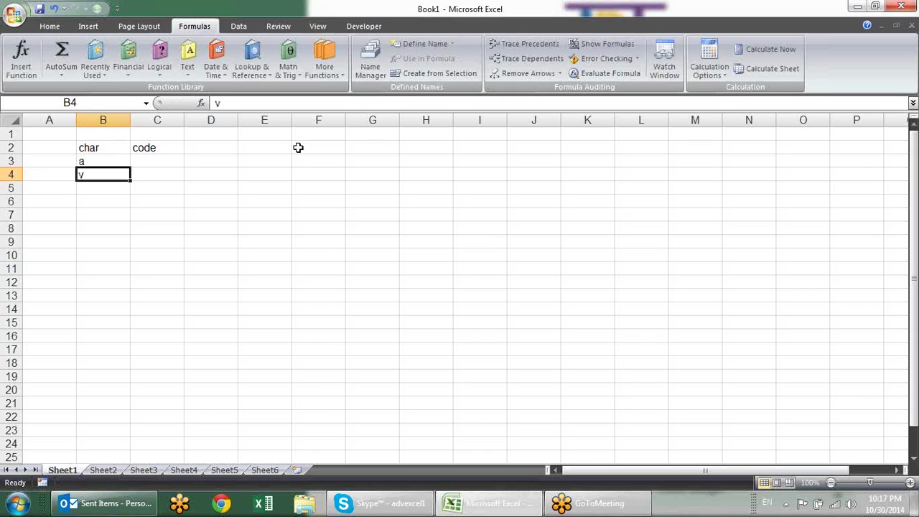
pyautogui.write('b')
pyautogui.press('Return')
pyautogui.write('char')
pyautogui.press('Return')
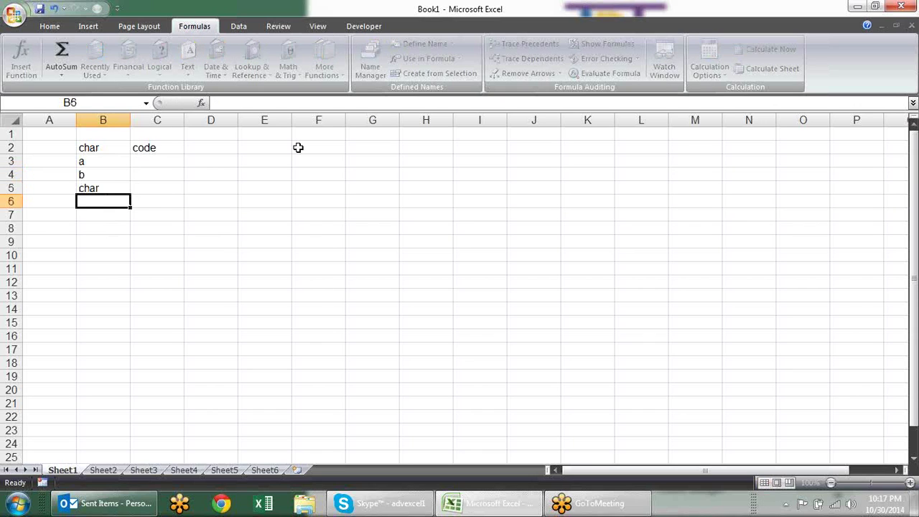
pyautogui.press('Up')
pyautogui.write('c')
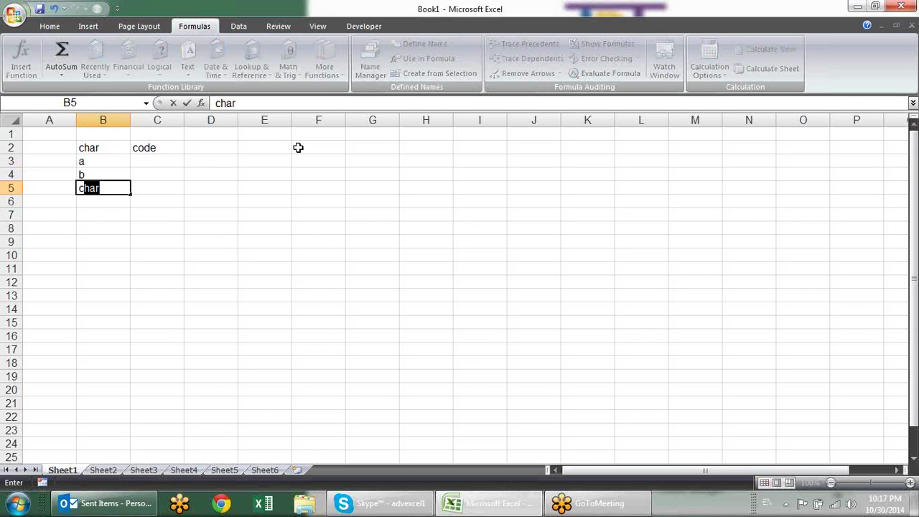
pyautogui.press('Delete')
pyautogui.press('Return')
# Begin a =CODE( formula in C3 beside the letter a
pyautogui.press('Up')
pyautogui.press('Up')
pyautogui.press('Up')
pyautogui.press('Right')
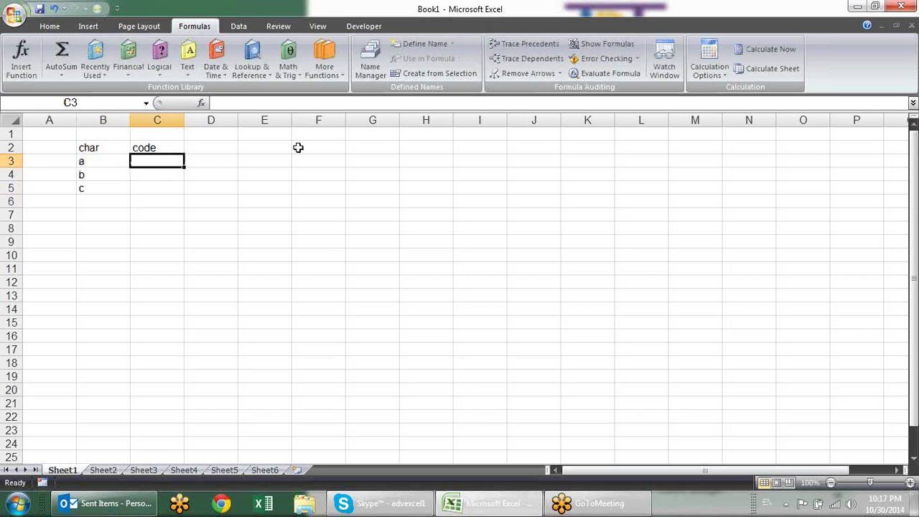
pyautogui.write('=code(')
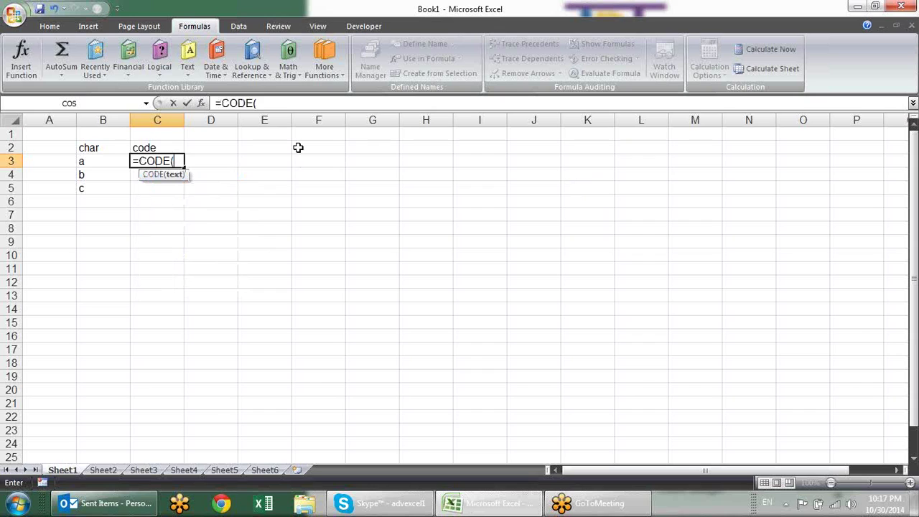
# Finish =CODE(B3) in C3 and fill it down to C5, giving 97, 98, 99
pyautogui.press('Left')
pyautogui.press('Return')
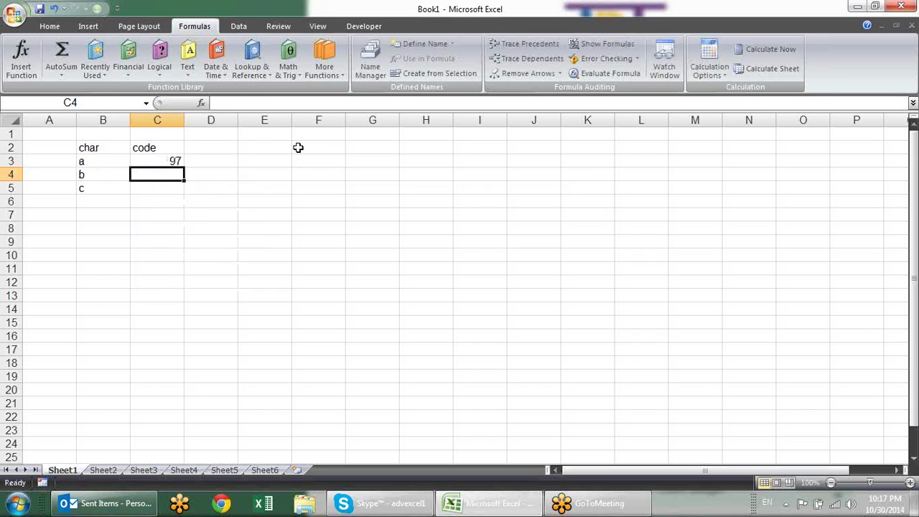
pyautogui.click(176, 158)
pyautogui.moveTo(184, 167); pyautogui.dragTo(183, 195)
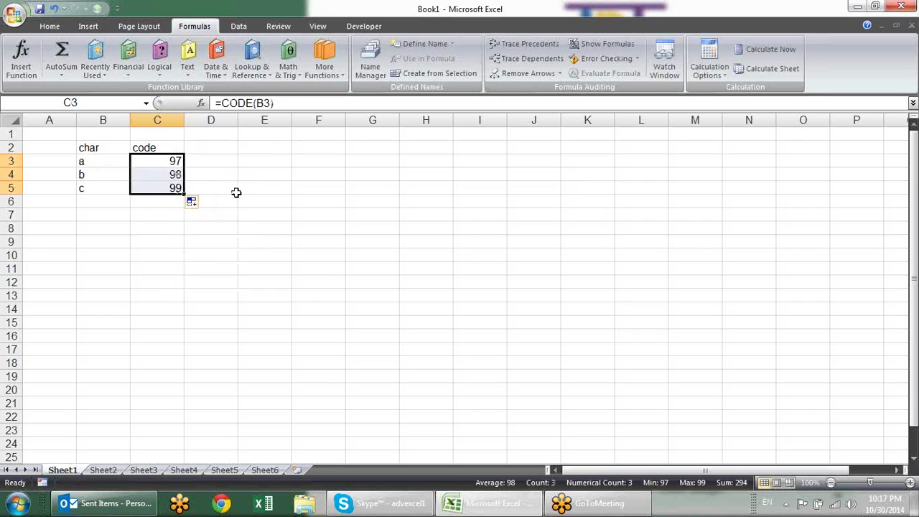
# Change B3 to A to show code 65, then restore it to a
pyautogui.click(110, 162)
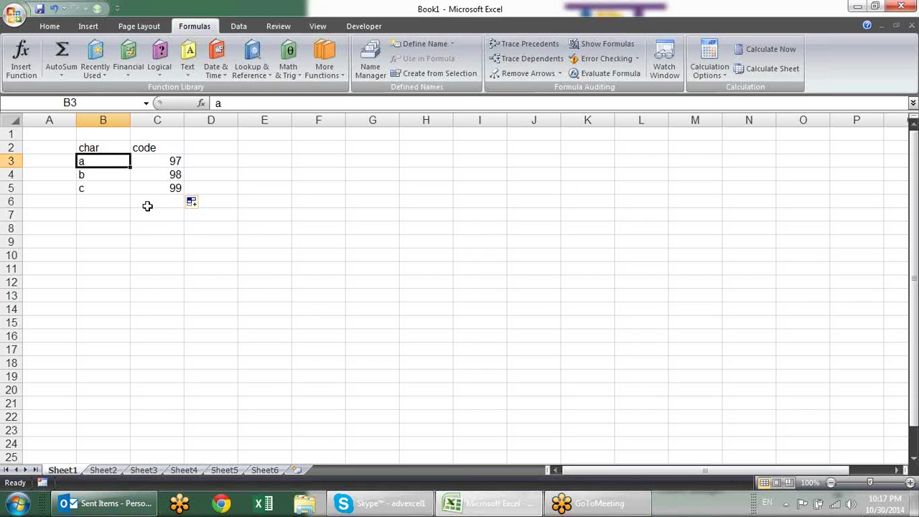
pyautogui.write('A')
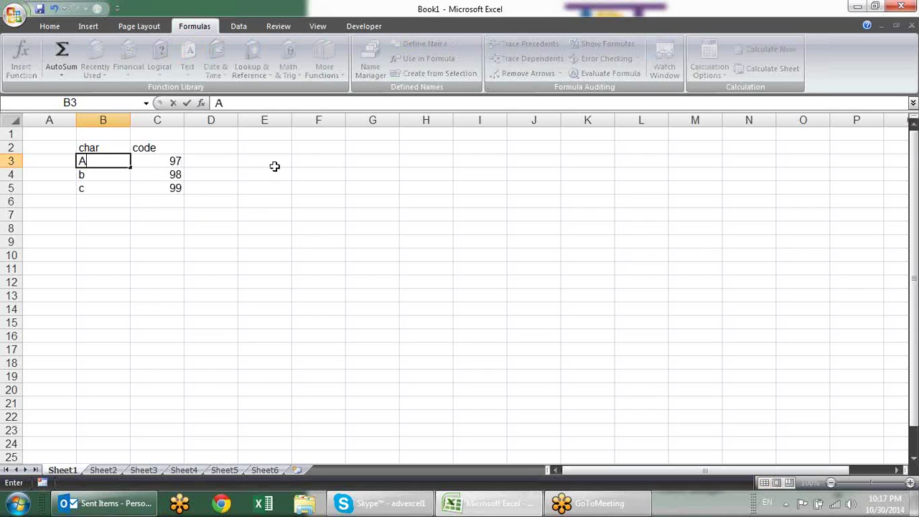
pyautogui.press('Return')
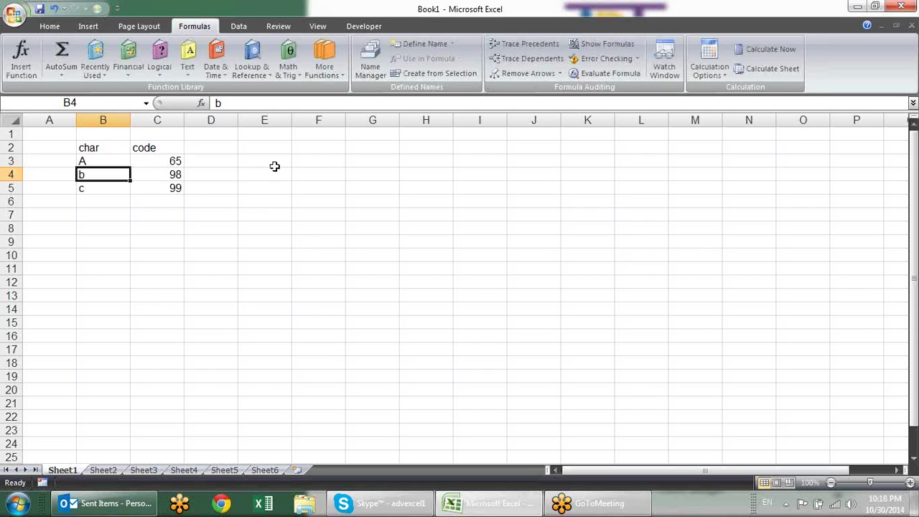
pyautogui.click(112, 163)
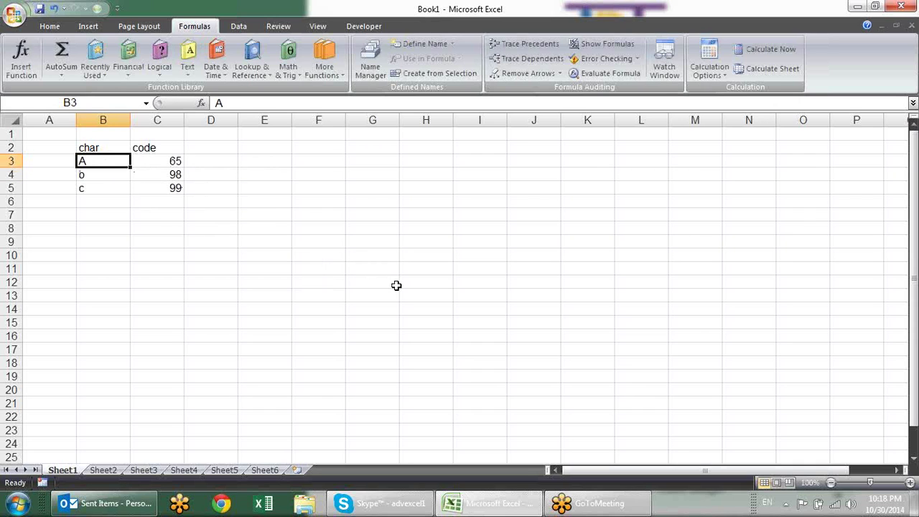
pyautogui.write('a')
pyautogui.click(280, 189)
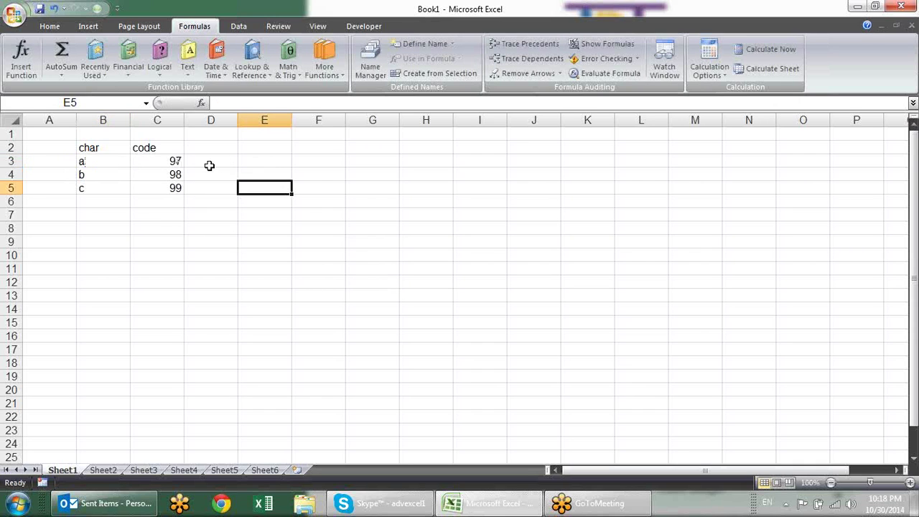
pyautogui.click(175, 161)
pyautogui.click(197, 161)
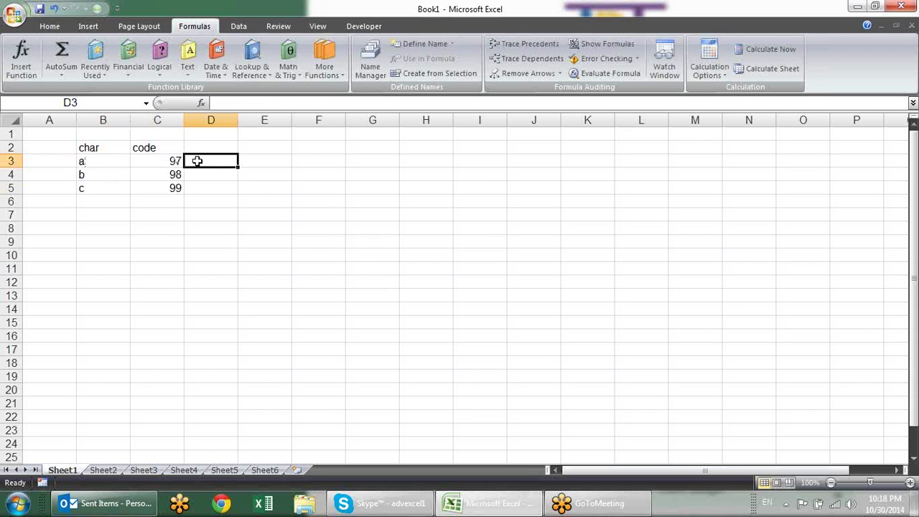
# Enter =CHAR(C3) in D3 to turn code 97 back into a
pyautogui.write('=cha')
pyautogui.press('Tab')
pyautogui.click(174, 161)
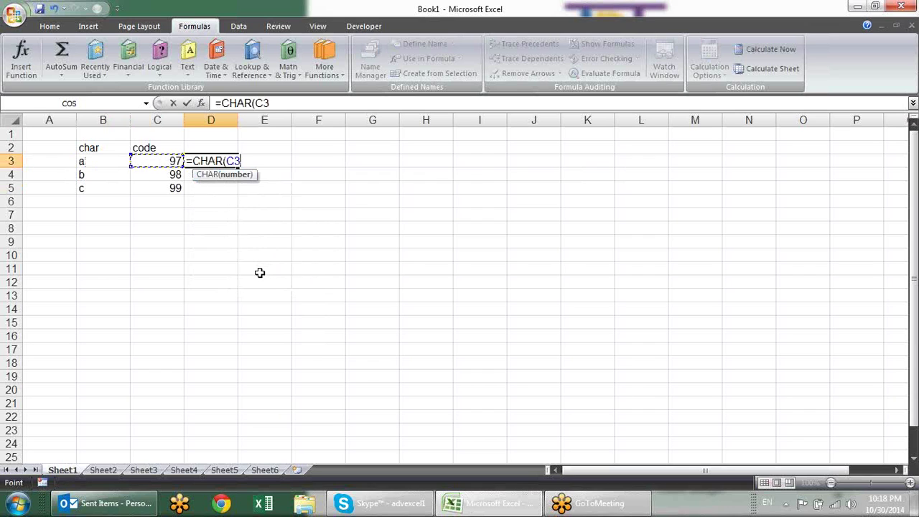
pyautogui.write(')')
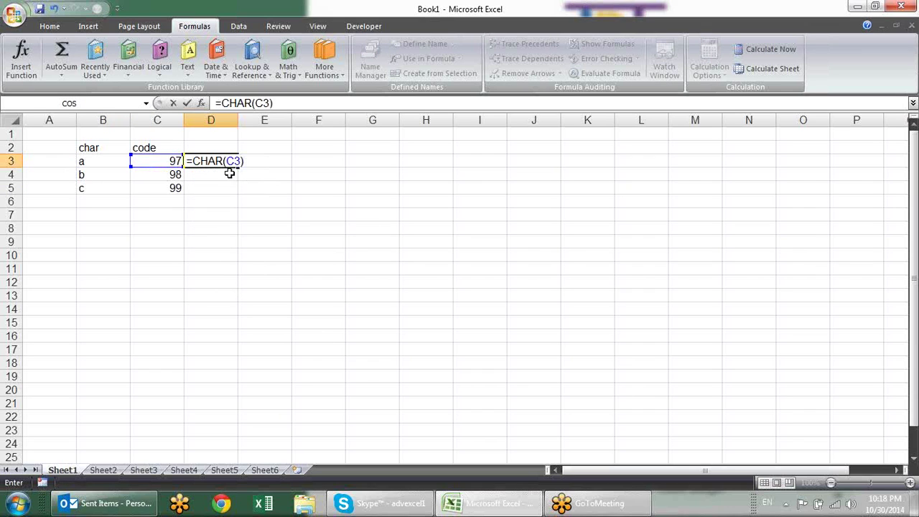
pyautogui.press('Return')
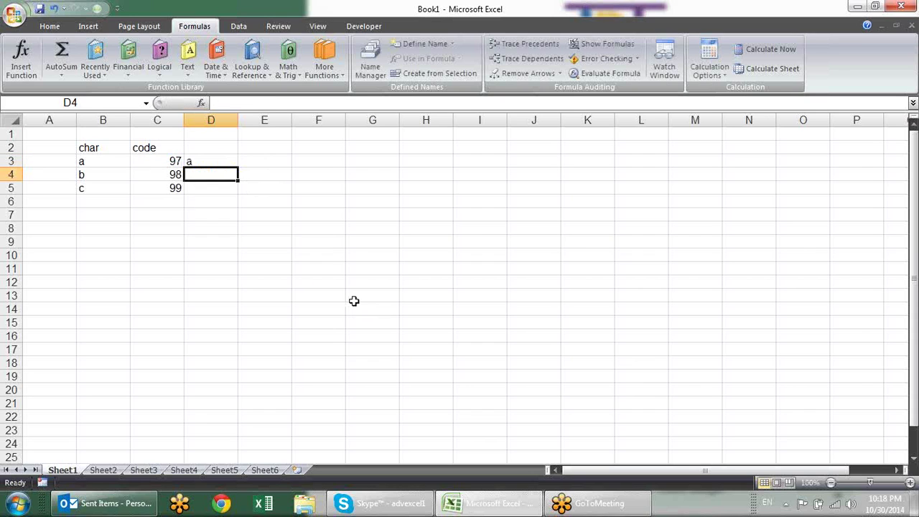
# Fill the CHAR formula down to D5 for b and c, then launch Chrome
pyautogui.click(199, 153)
pyautogui.click(205, 164)
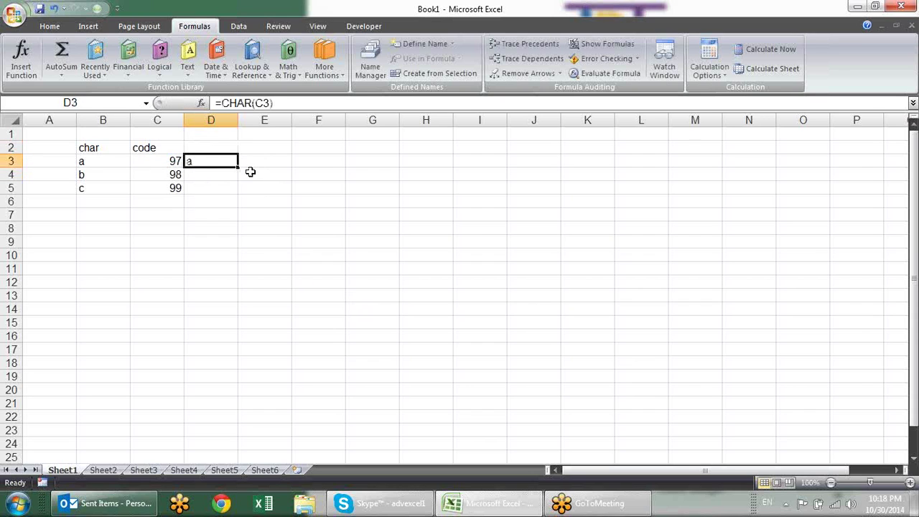
pyautogui.moveTo(237, 167); pyautogui.dragTo(232, 188)
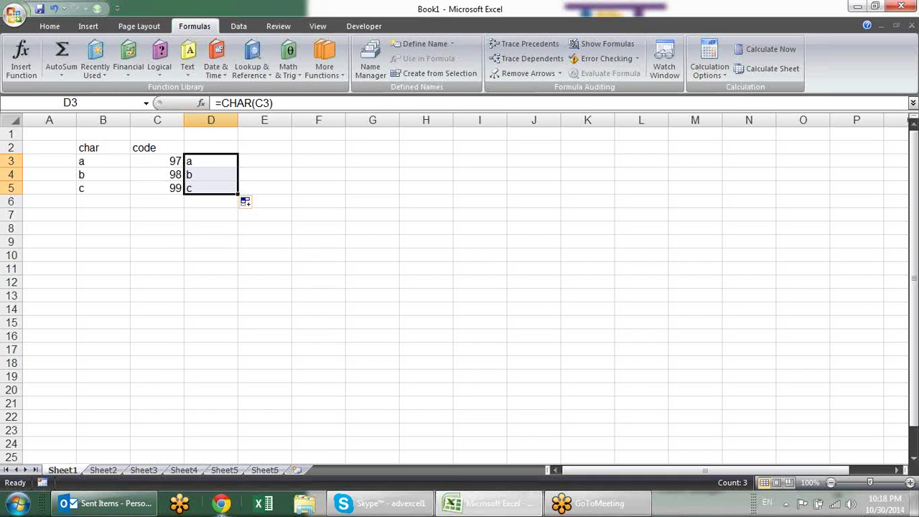
pyautogui.click(223, 504)
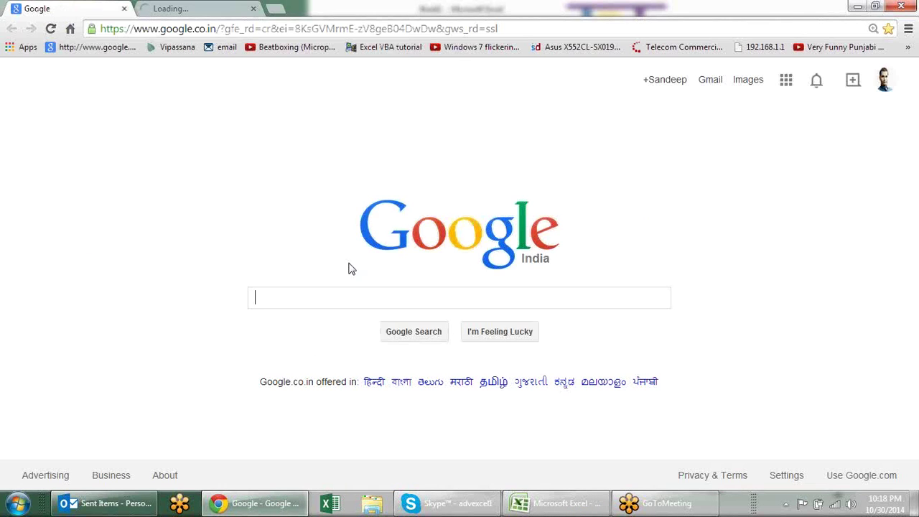
# Search Google for ascii and scroll through the asciitable.com character table
pyautogui.write('a')
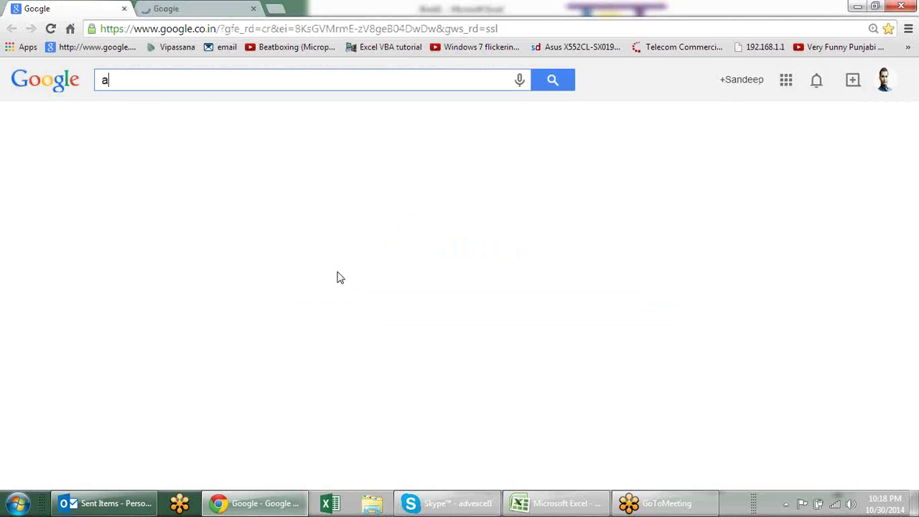
pyautogui.write('scii')
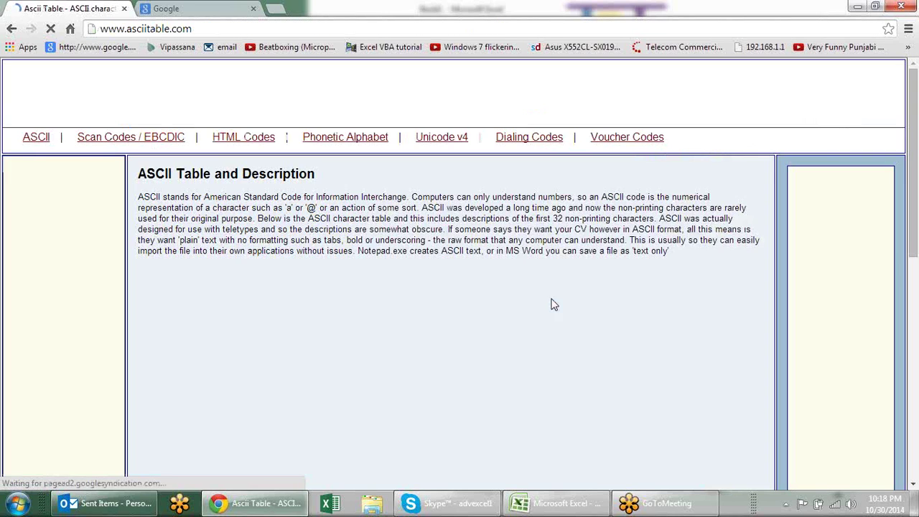
pyautogui.scroll(-2, 502, 288)
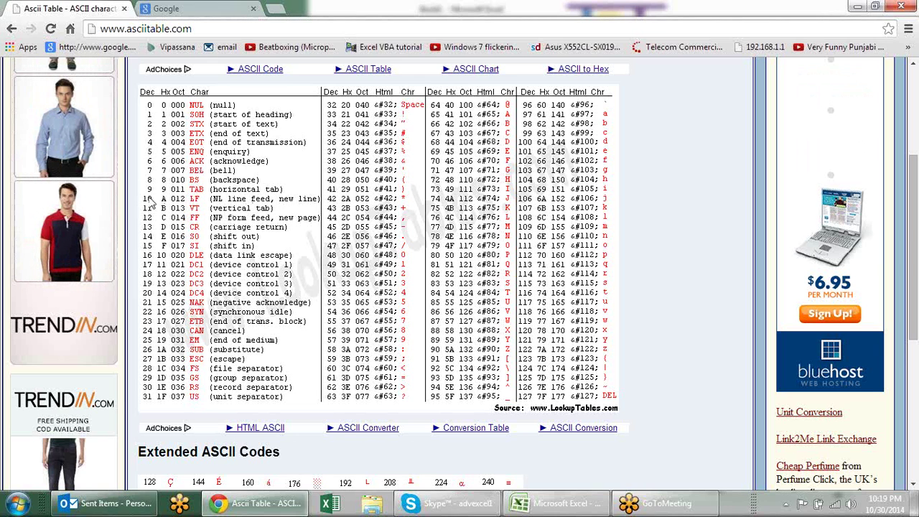
# Back in Excel, enter a person's first and last name in F3
pyautogui.hotkey('alt', 'Tab')
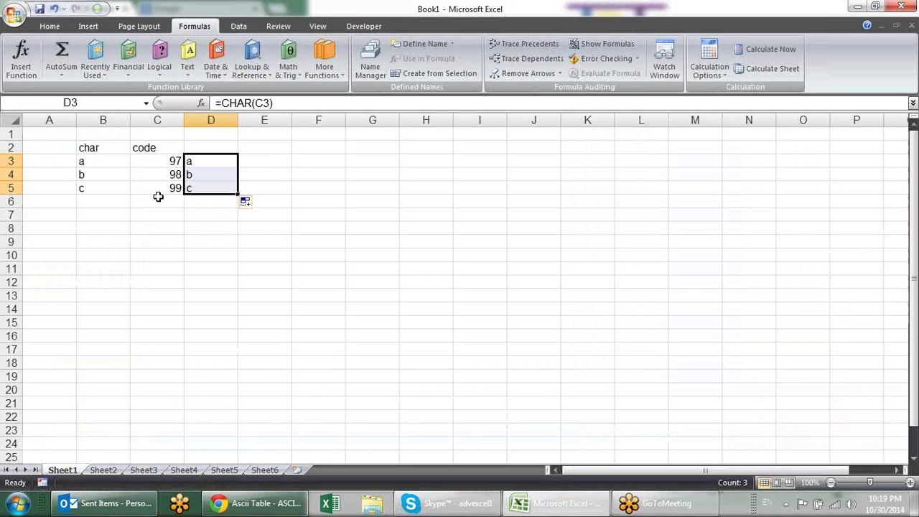
pyautogui.click(325, 160)
pyautogui.write('sandeep')
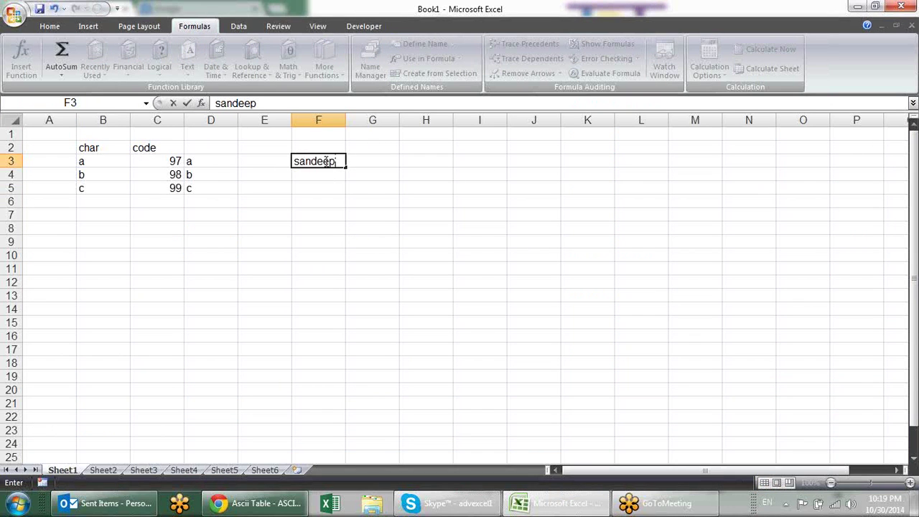
pyautogui.write(' singh')
pyautogui.press('Return')
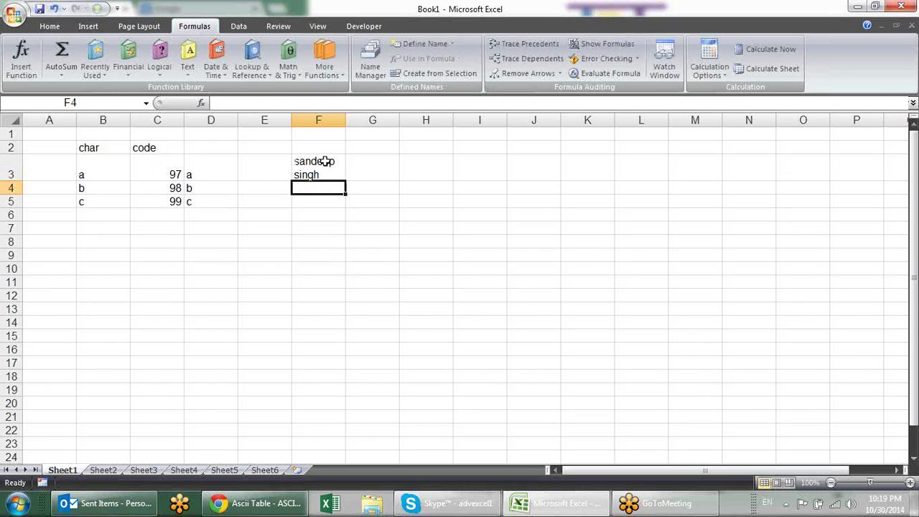
# Put a lone line break in F4 and show its code 10 with =CODE(F4) in G4
pyautogui.press('F2')
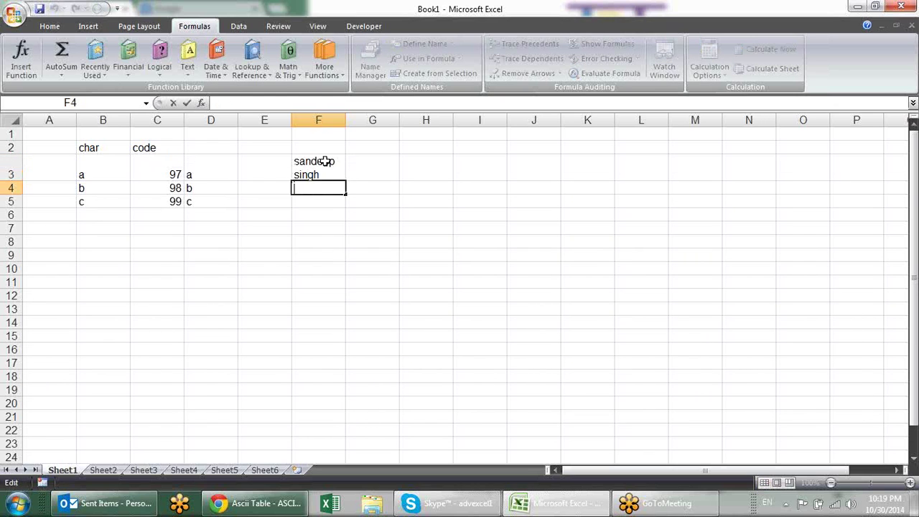
pyautogui.hotkey('alt', 'Return')
pyautogui.press('Return')
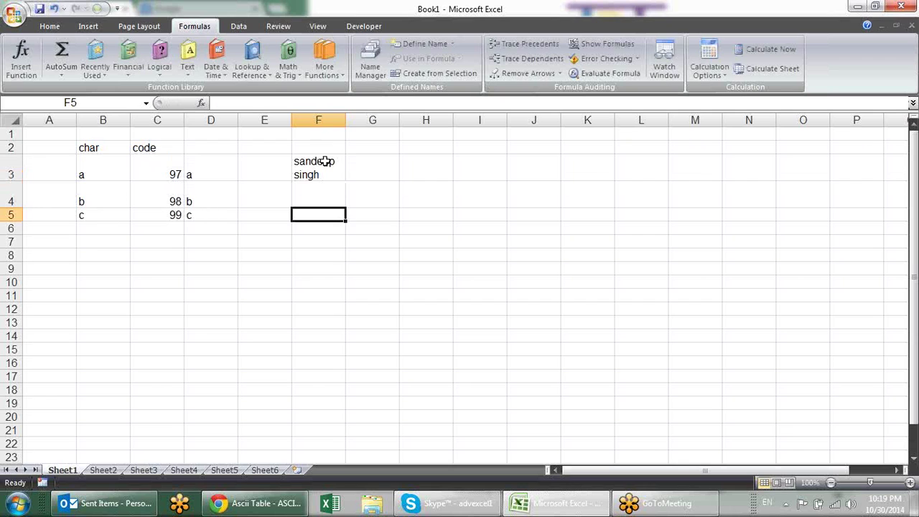
pyautogui.press('Up')
pyautogui.press('Right')
pyautogui.write('=')
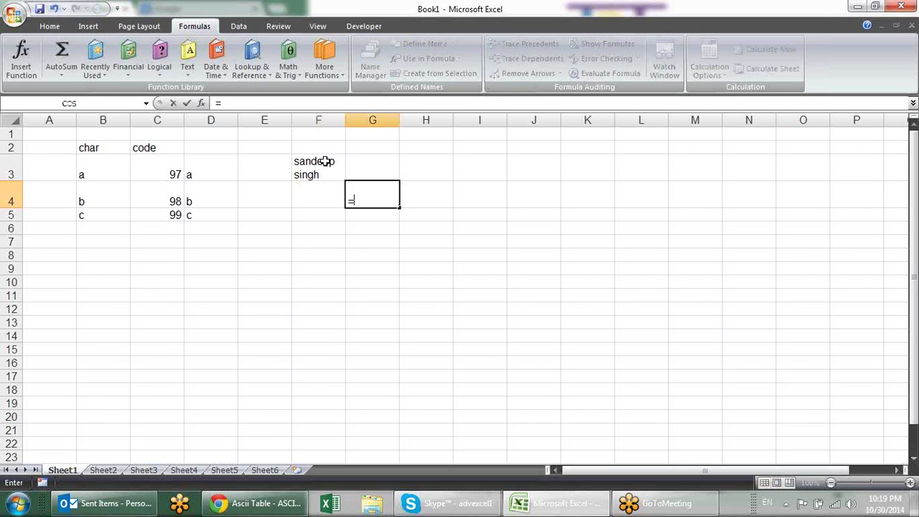
pyautogui.write('char')
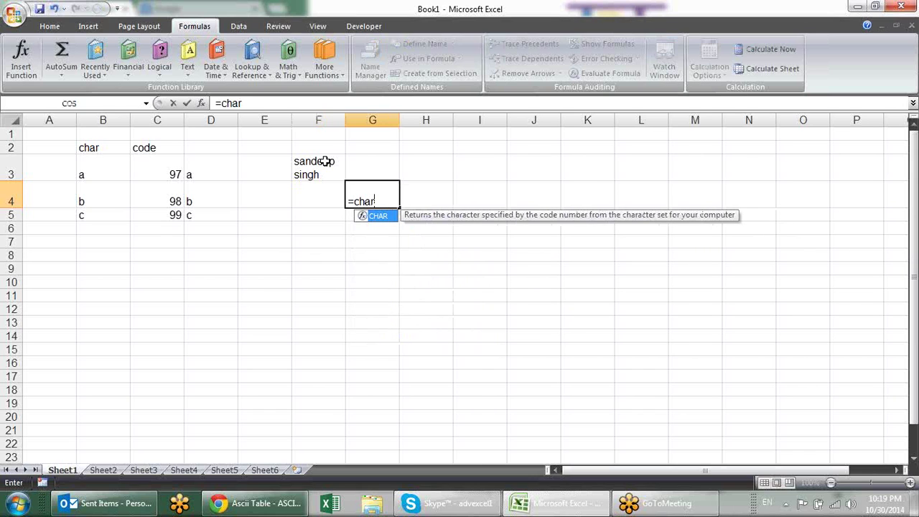
pyautogui.press('BackSpace')
pyautogui.press('BackSpace')
pyautogui.press('BackSpace')
pyautogui.write('od')
pyautogui.press('Tab')
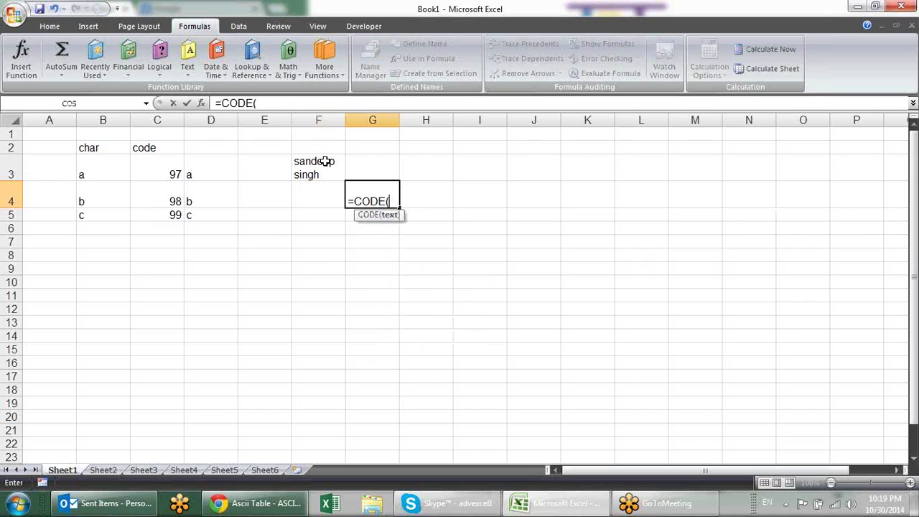
pyautogui.press('Left')
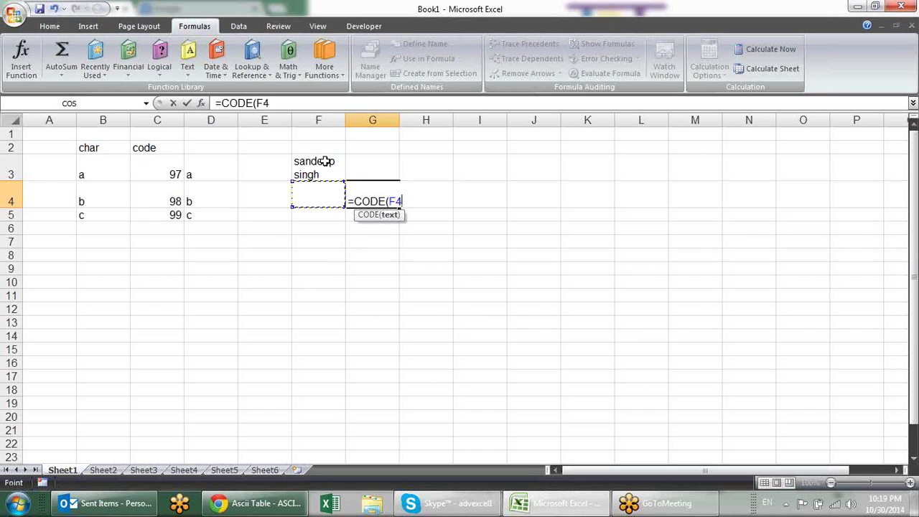
pyautogui.press('Return')
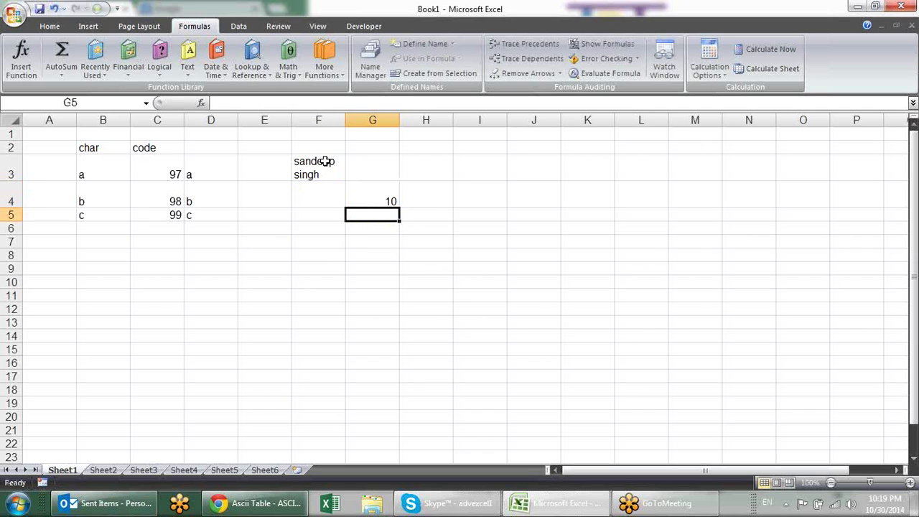
# Clear the line-break test from F4:G4
pyautogui.press('Up')
pyautogui.press('Left')
pyautogui.hotkey('shift', 'Right')
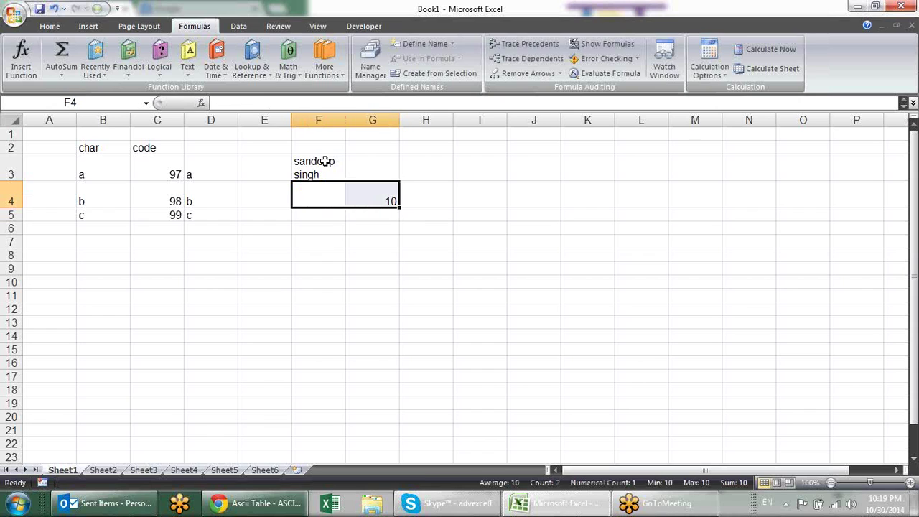
pyautogui.press('Delete')
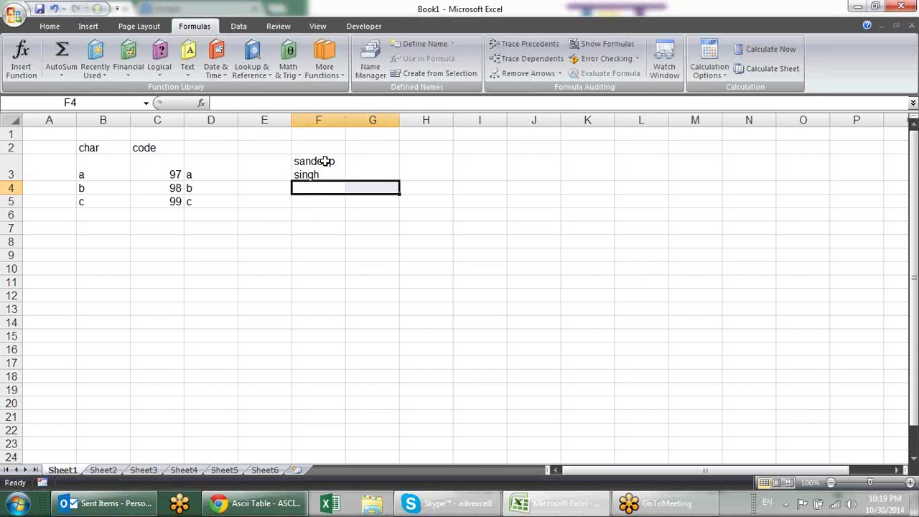
# Check D3's CHAR formula and change B3's character to uppercase A
pyautogui.click(226, 230)
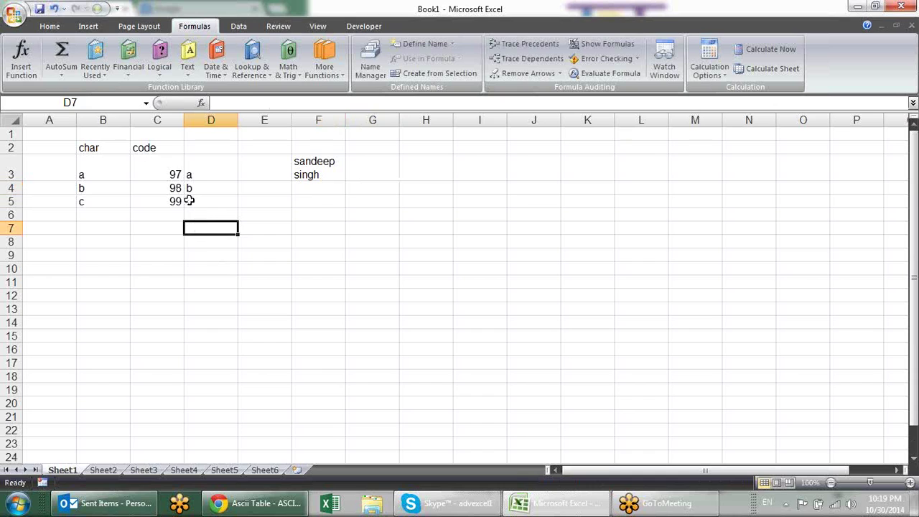
pyautogui.click(209, 177)
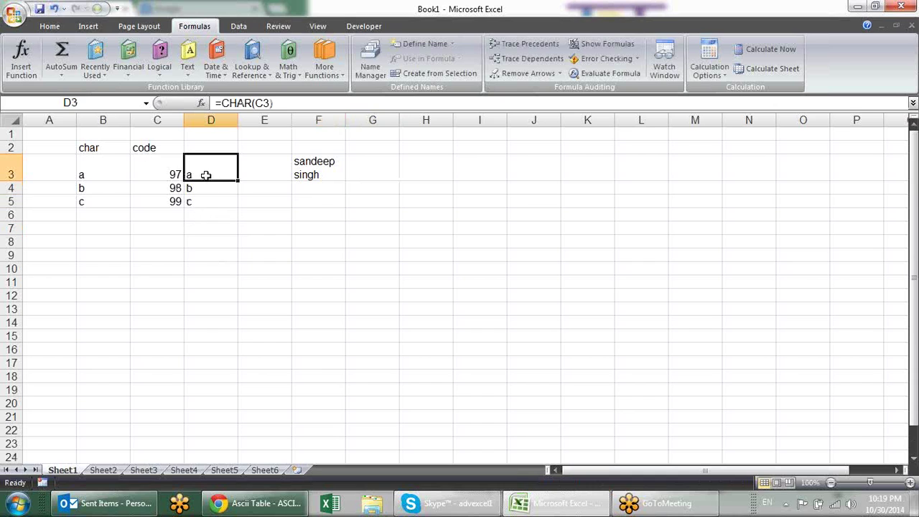
pyautogui.click(100, 177)
pyautogui.write('A')
pyautogui.press('Return')
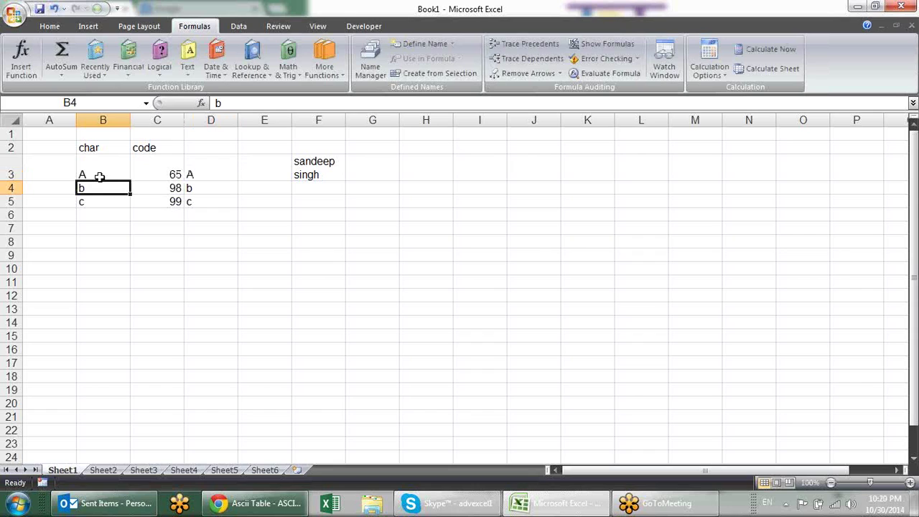
# Edit C3 to =CODE(B3+32), which returns a #VALUE! error
pyautogui.press('Up')
pyautogui.press('Right')
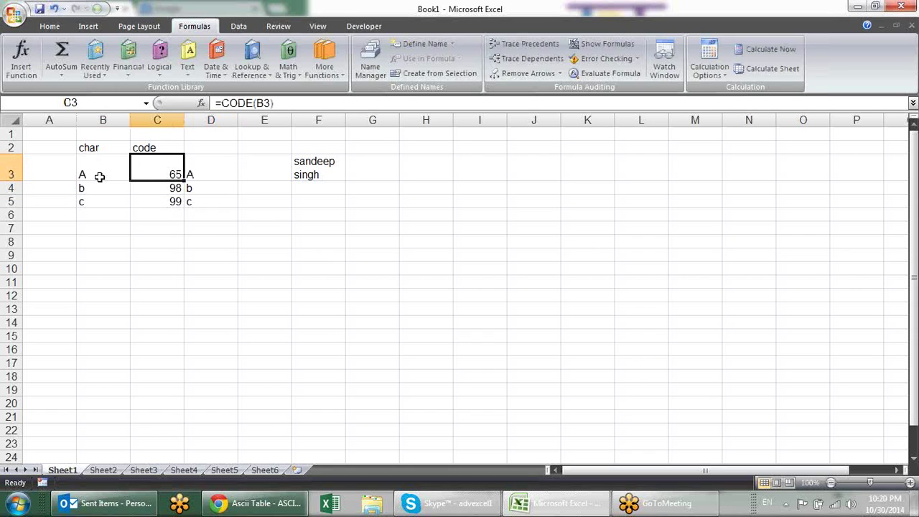
pyautogui.click(99, 177)
pyautogui.press('Right')
pyautogui.press('Right')
pyautogui.press('Left')
pyautogui.press('F2')
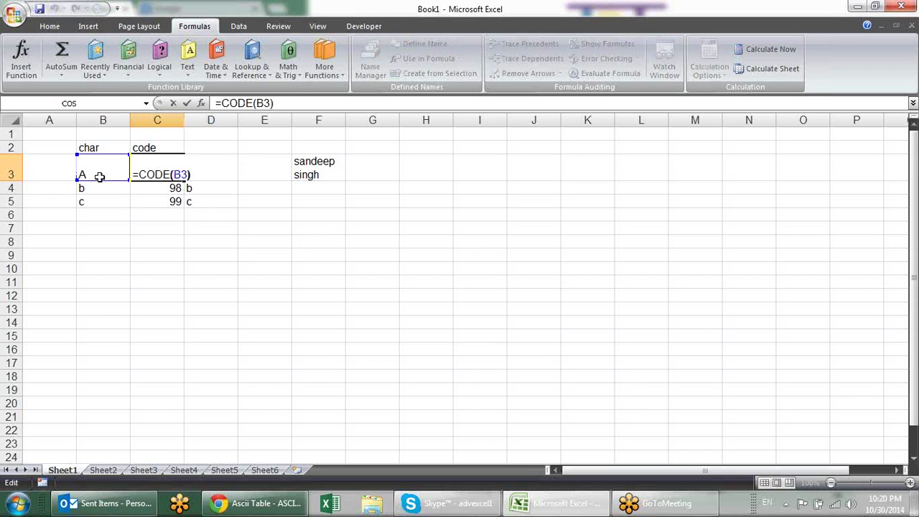
pyautogui.write('+312')
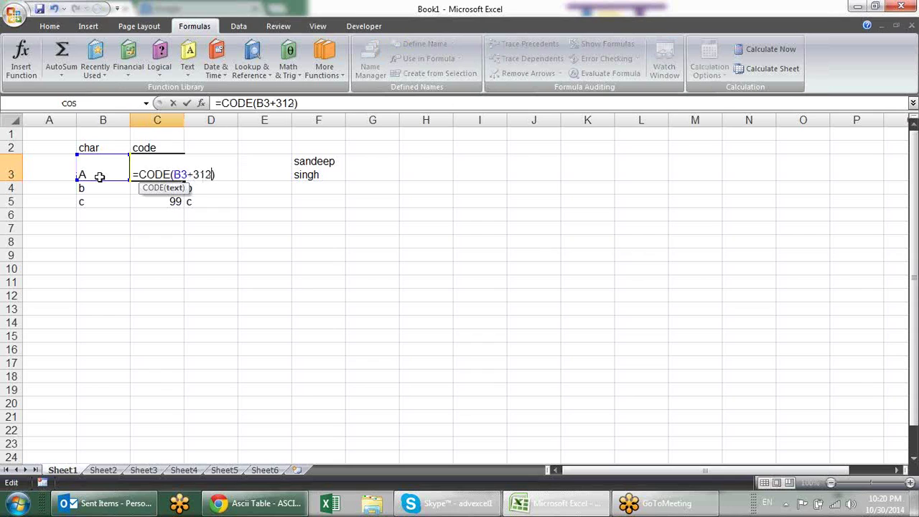
pyautogui.press('BackSpace')
pyautogui.press('BackSpace')
pyautogui.write('2')
pyautogui.press('Return')
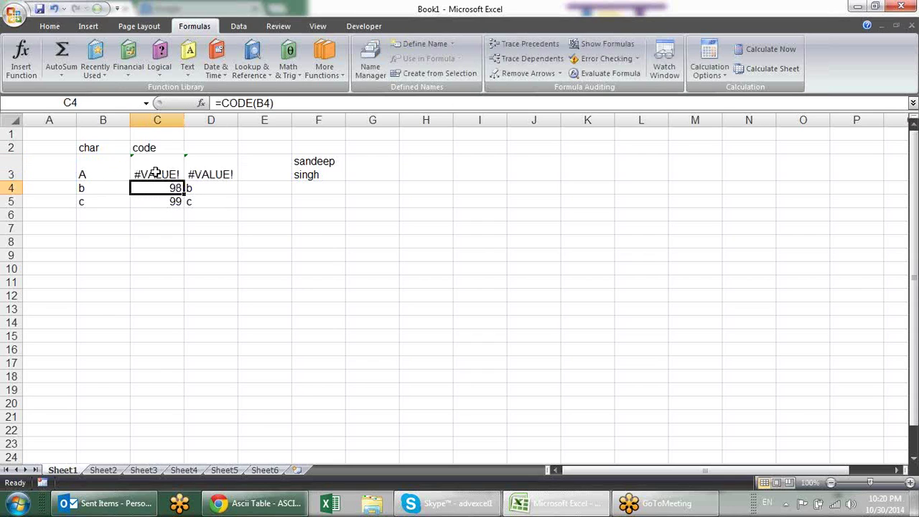
# Correct C3 to =CODE(B3)+32, giving 97 and lowercase a in D3
pyautogui.doubleClick(155, 173)
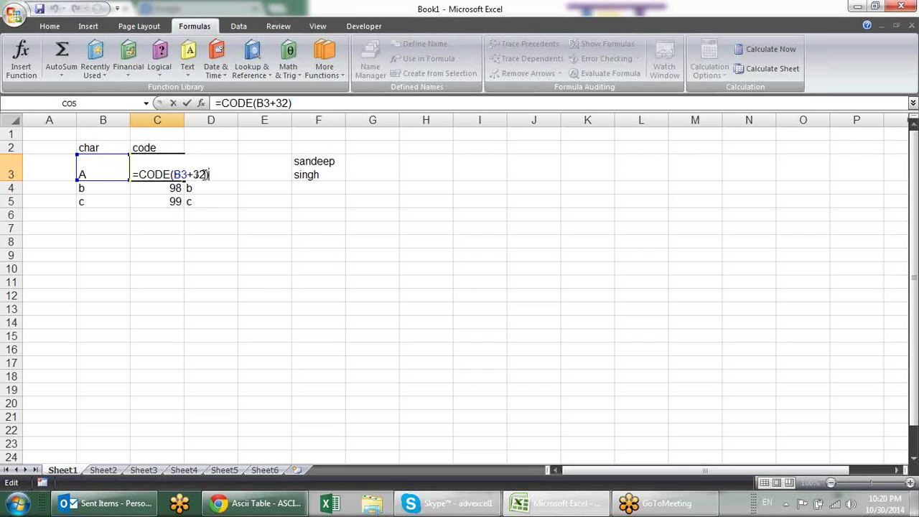
pyautogui.click(200, 175)
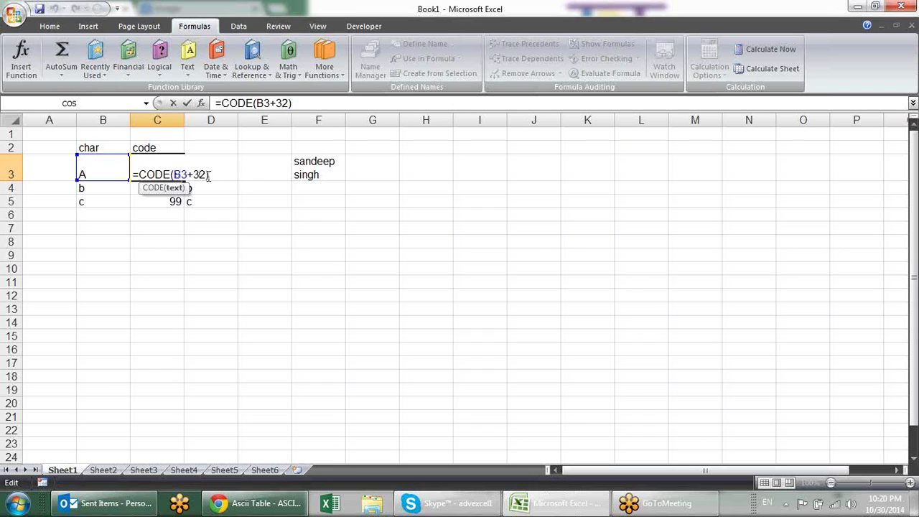
pyautogui.press('BackSpace')
pyautogui.press('BackSpace')
pyautogui.press('BackSpace')
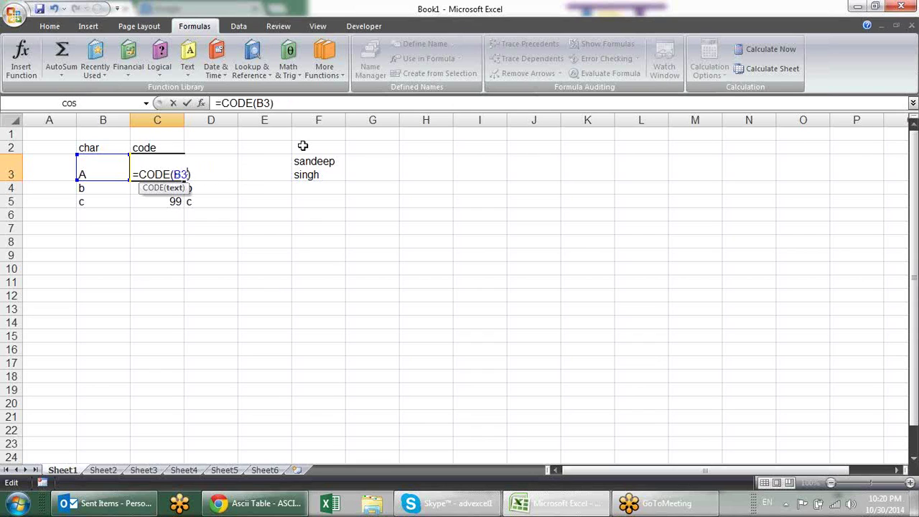
pyautogui.press('End')
pyautogui.write('32')
pyautogui.press('Return')
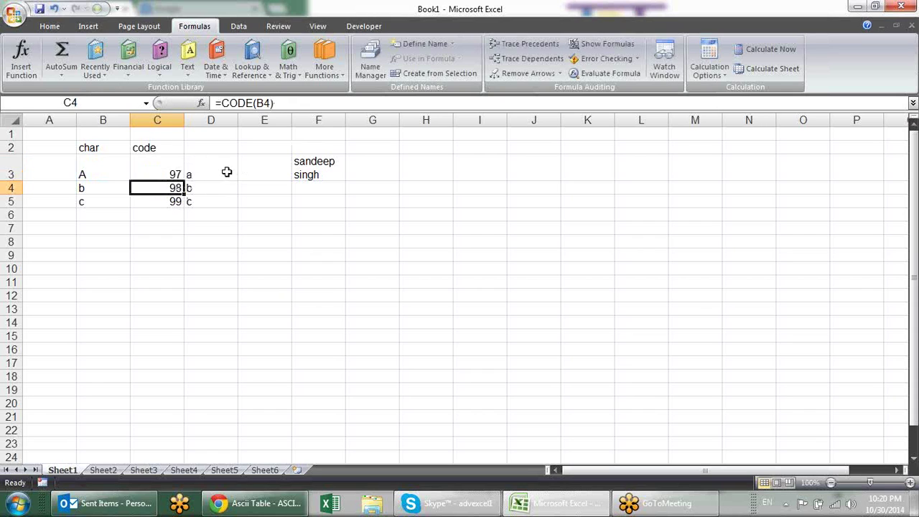
pyautogui.click(226, 172)
pyautogui.click(92, 171)
pyautogui.click(208, 177)
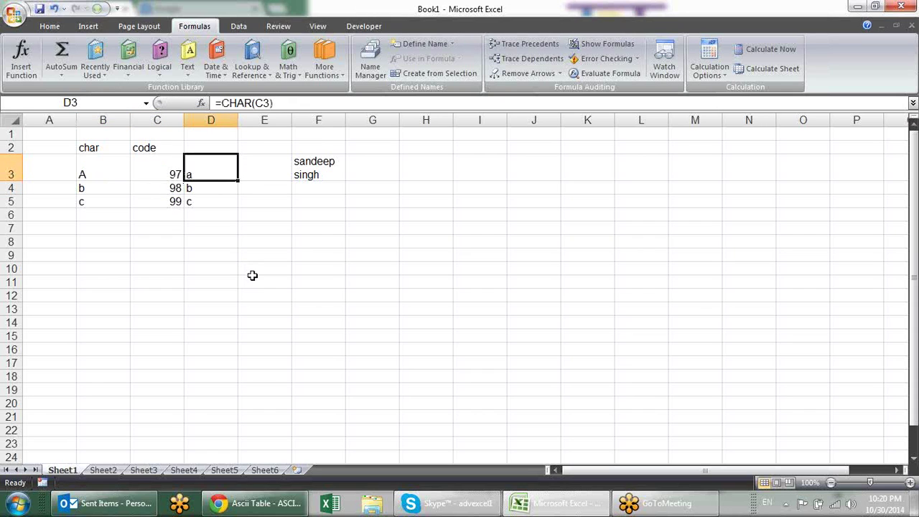
# Try b, B, then C in B3, ending with code 99 and lowercase c
pyautogui.click(105, 176)
pyautogui.write('b')
pyautogui.press('Return')
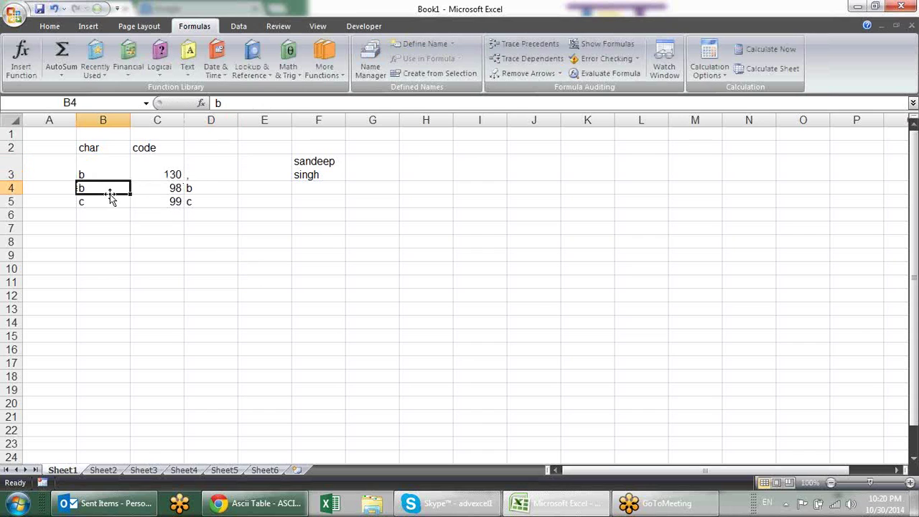
pyautogui.press('Up')
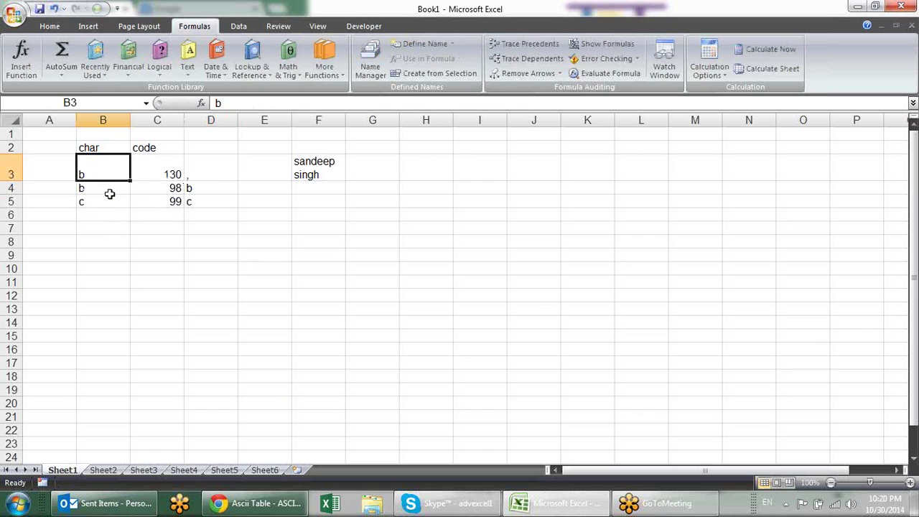
pyautogui.write('B')
pyautogui.press('Return')
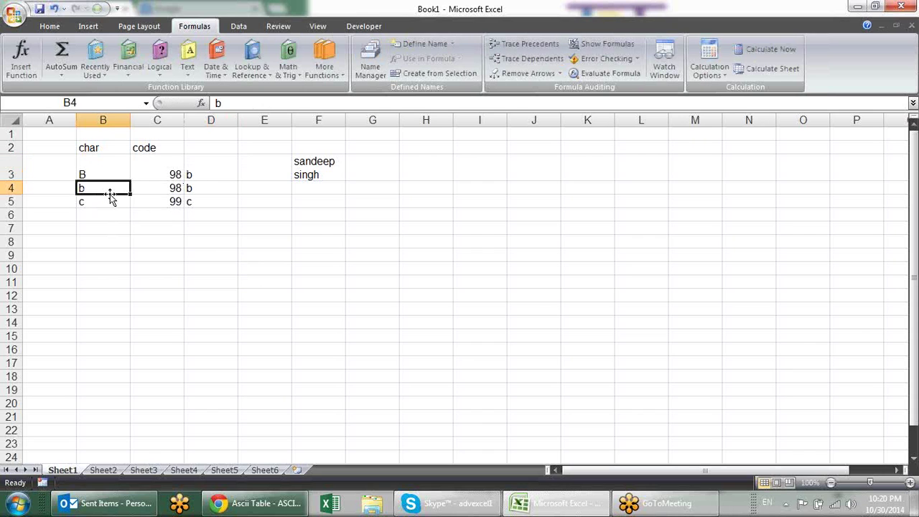
pyautogui.press('Up')
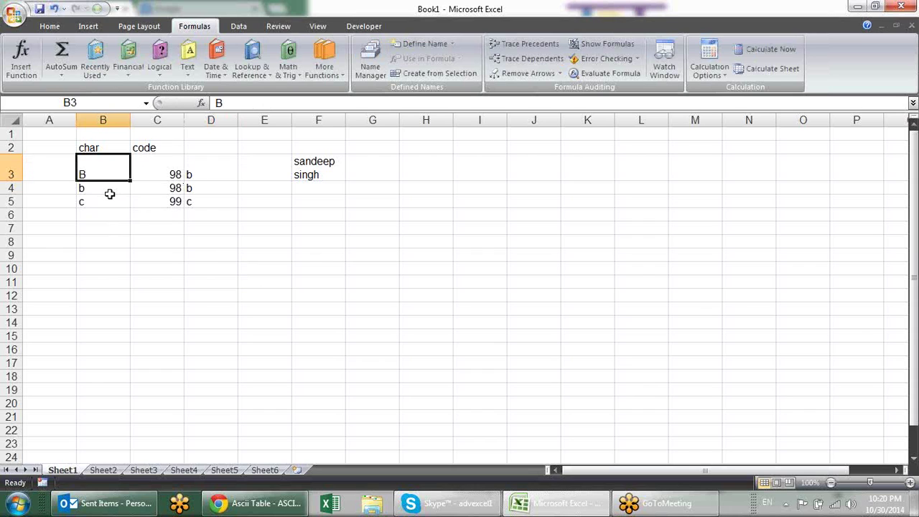
pyautogui.write('C')
pyautogui.press('Return')
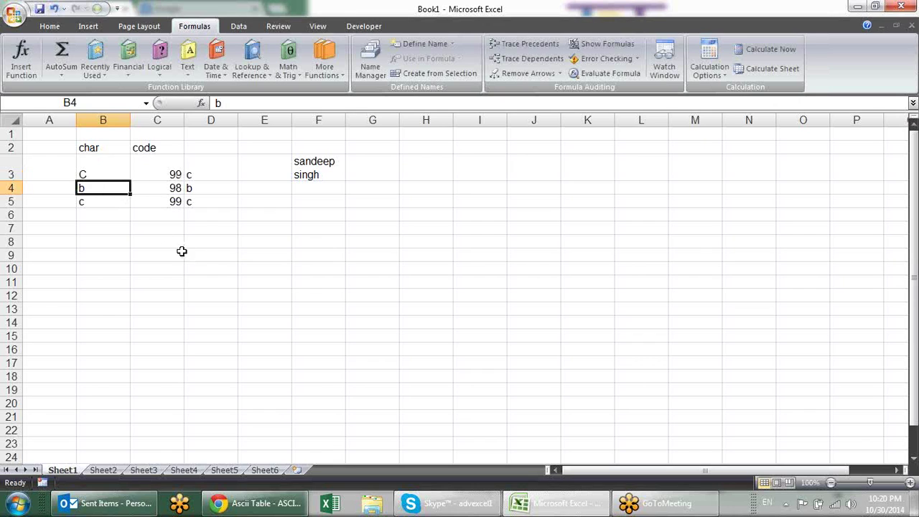
# Select empty cell D7 for a new example
pyautogui.click(204, 231)
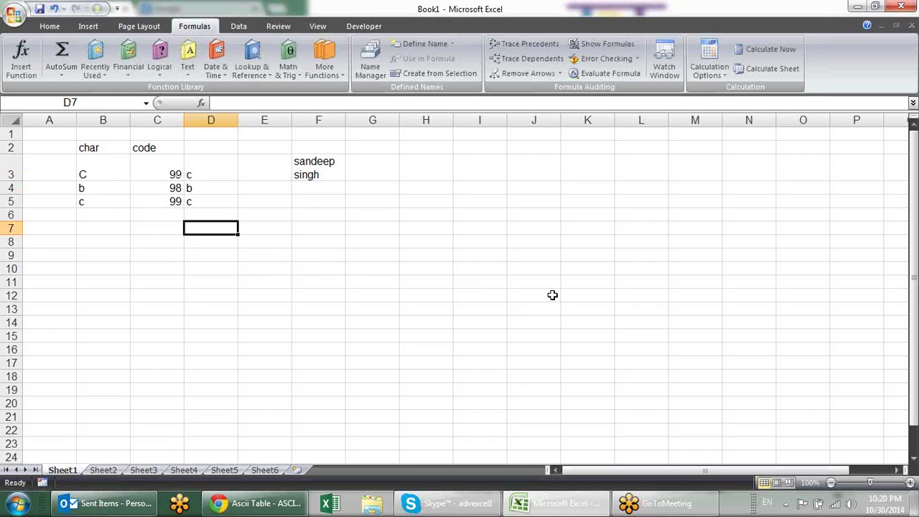
pyautogui.click(910, 29)
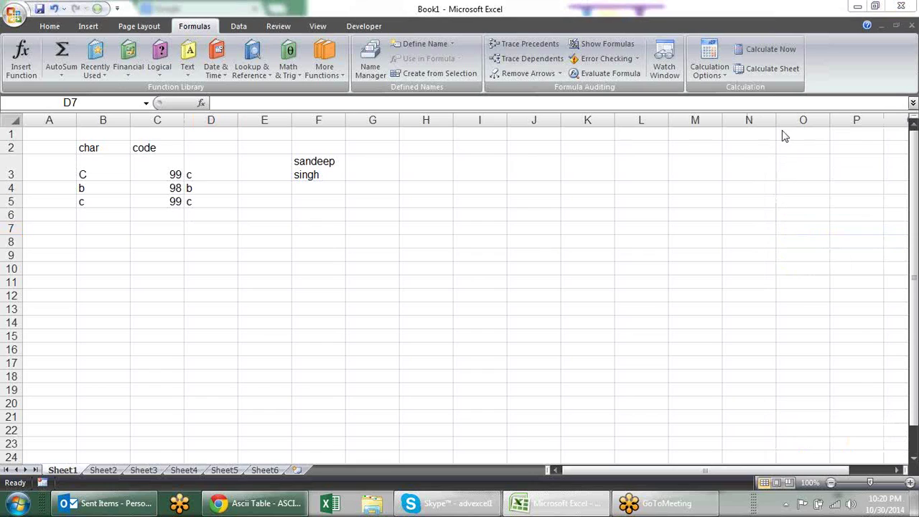
pyautogui.click(223, 225)
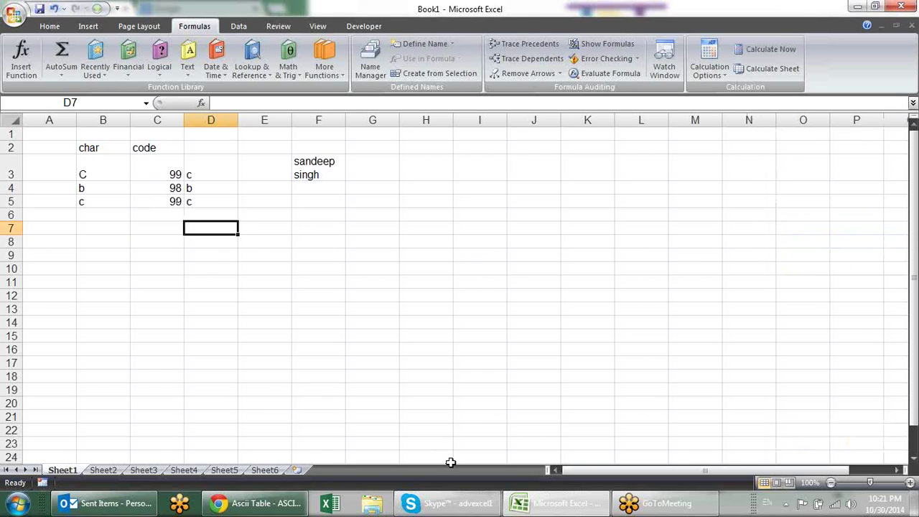
# Enter A in D7 and =CODE(D7) in D8
pyautogui.write('A')
pyautogui.press('Return')
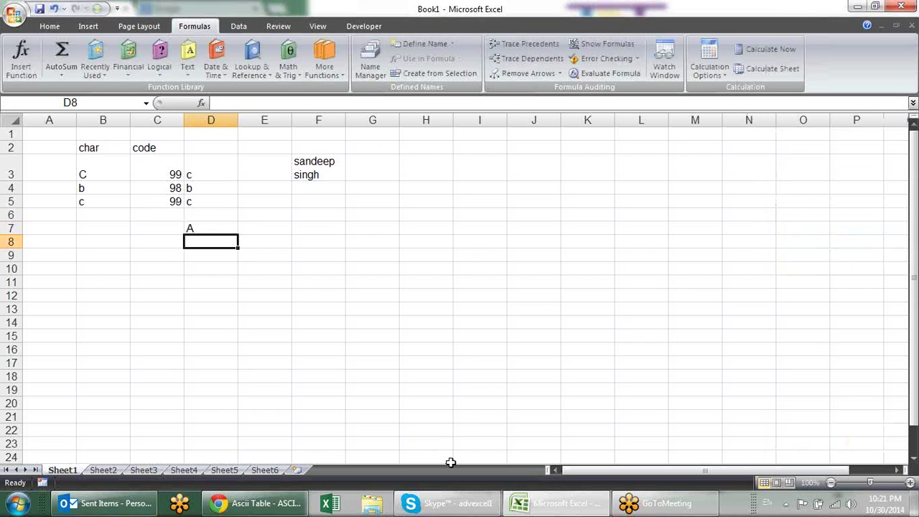
pyautogui.write('=cha')
pyautogui.press('Tab')
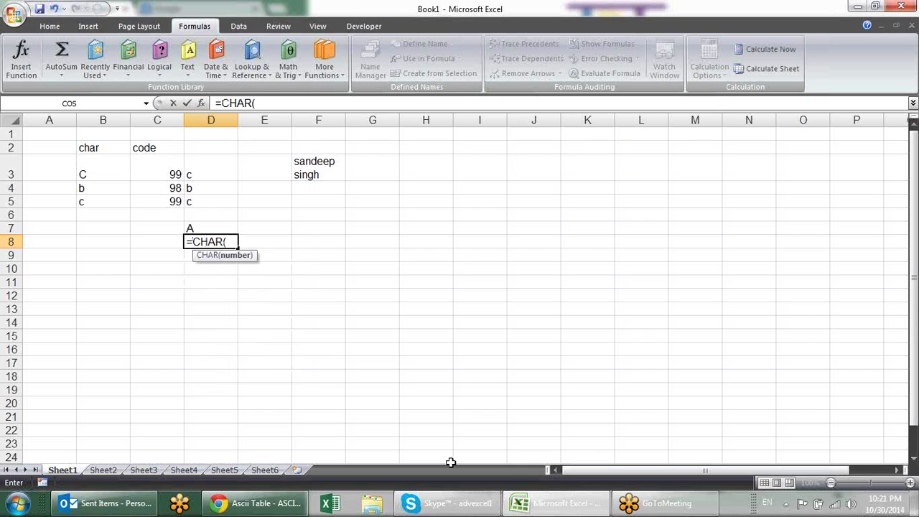
pyautogui.press('BackSpace')
pyautogui.press('BackSpace')
pyautogui.press('BackSpace')
pyautogui.press('BackSpace')
pyautogui.write('od')
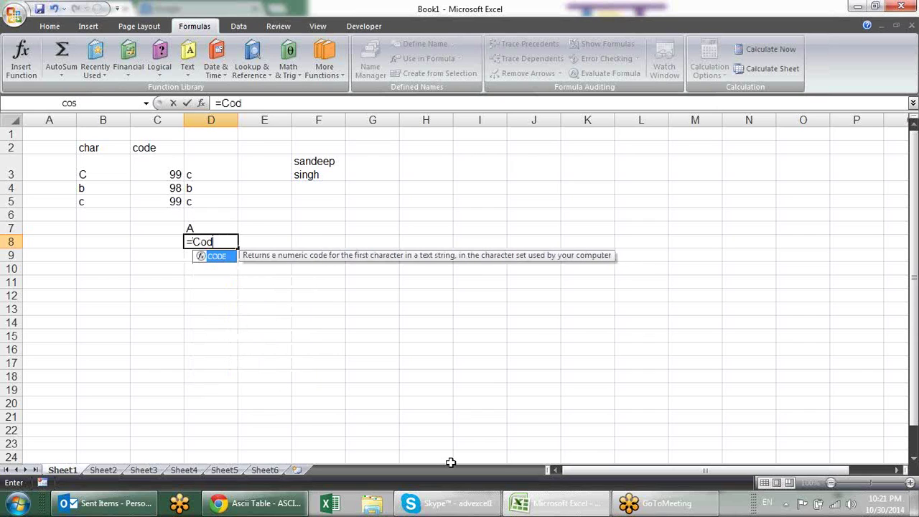
pyautogui.press('Tab')
pyautogui.press('Up')
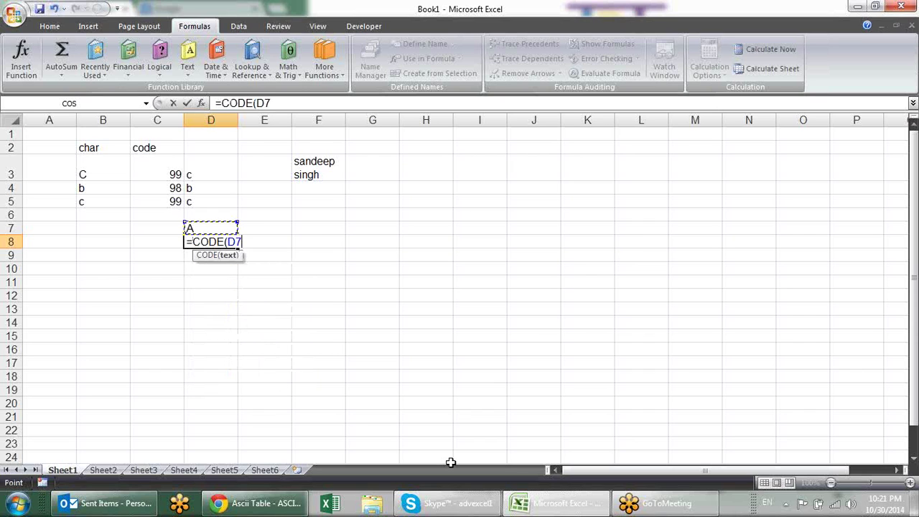
pyautogui.write(')')
pyautogui.press('Return')
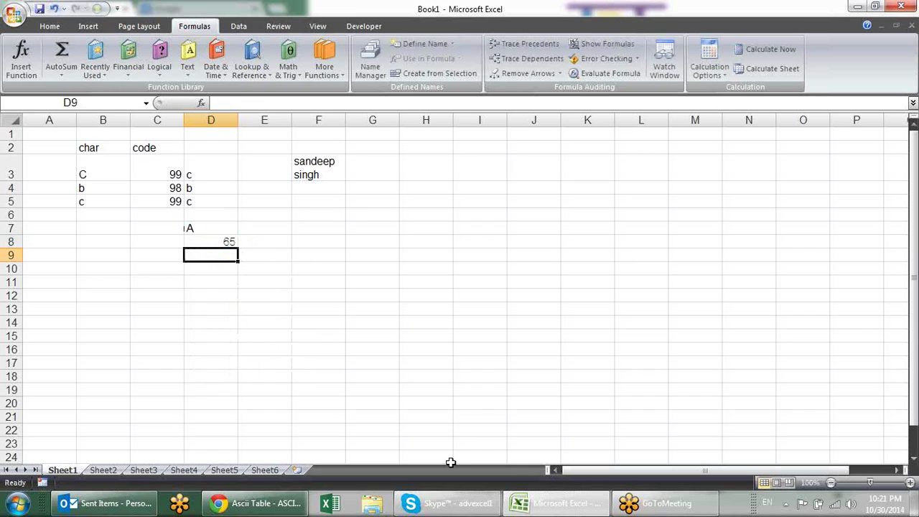
# Change D8's formula to =CHAR(CODE(D7)+1) to give the next letter
pyautogui.doubleClick(230, 241)
pyautogui.press('Home')
pyautogui.press('Right')
pyautogui.write('char')
pyautogui.press('Tab')
pyautogui.click(280, 242)
pyautogui.write('+1')
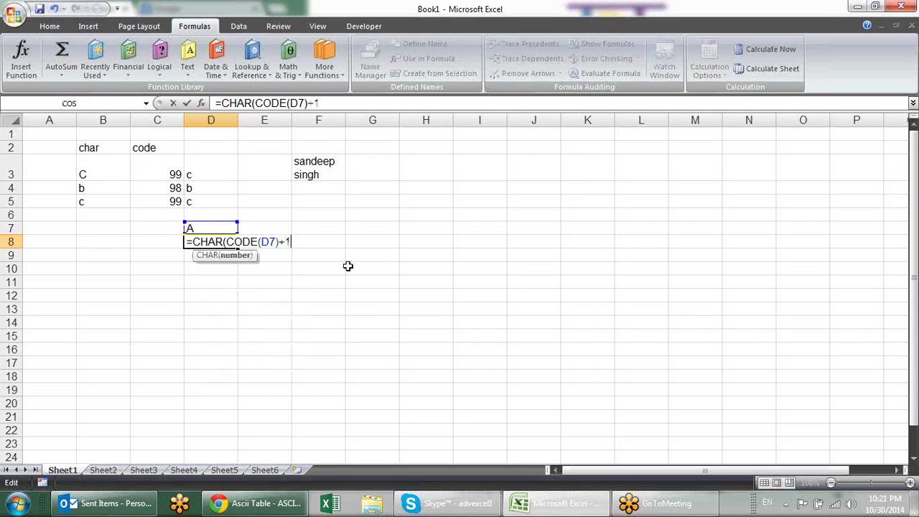
pyautogui.write(')')
pyautogui.press('Return')
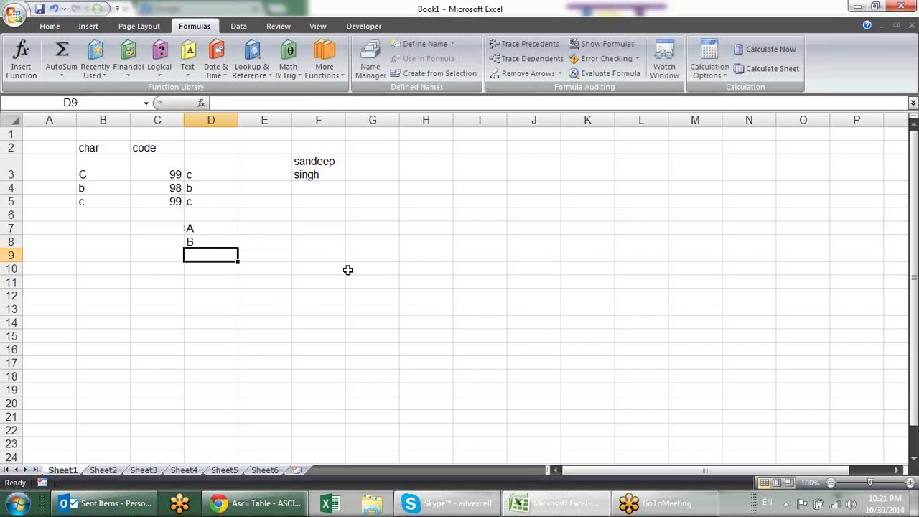
# Fill D8's formula down to D24, listing letters through R
pyautogui.click(222, 243)
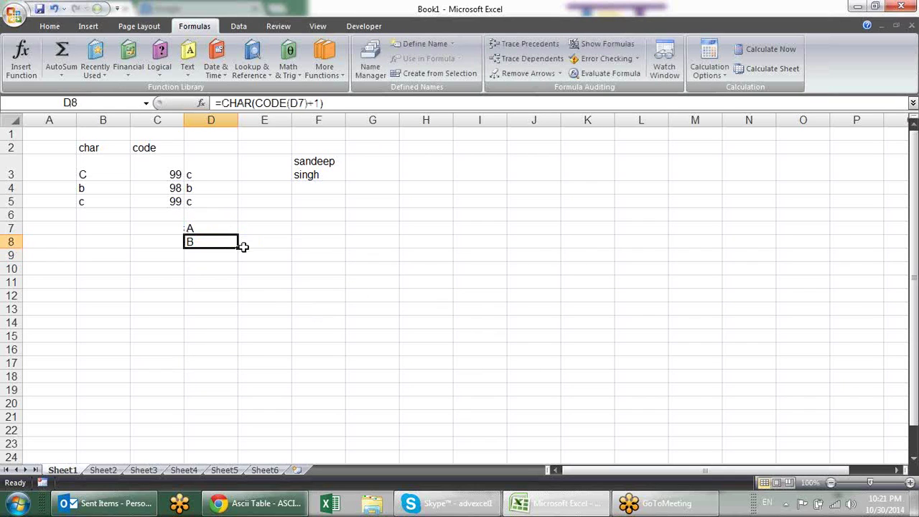
pyautogui.moveTo(239, 244); pyautogui.dragTo(227, 445)
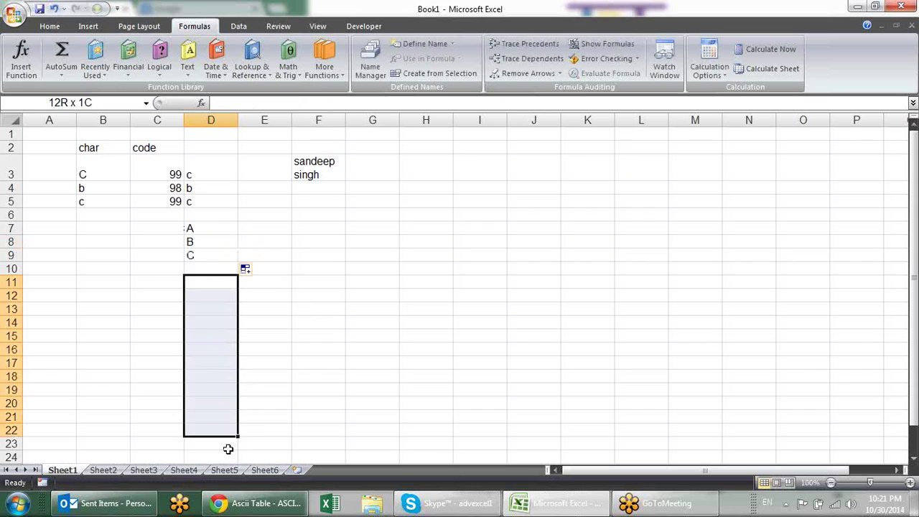
pyautogui.click(213, 243)
pyautogui.moveTo(241, 248); pyautogui.dragTo(234, 452)
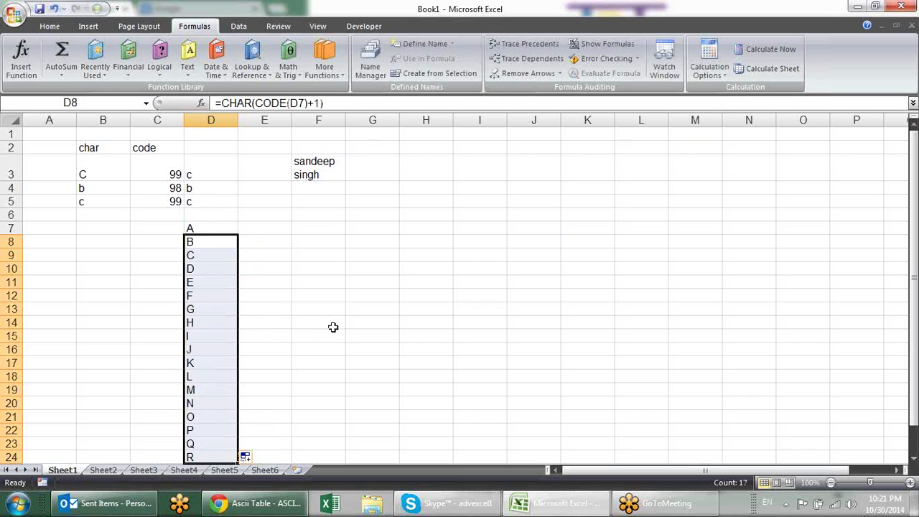
pyautogui.click(289, 240)
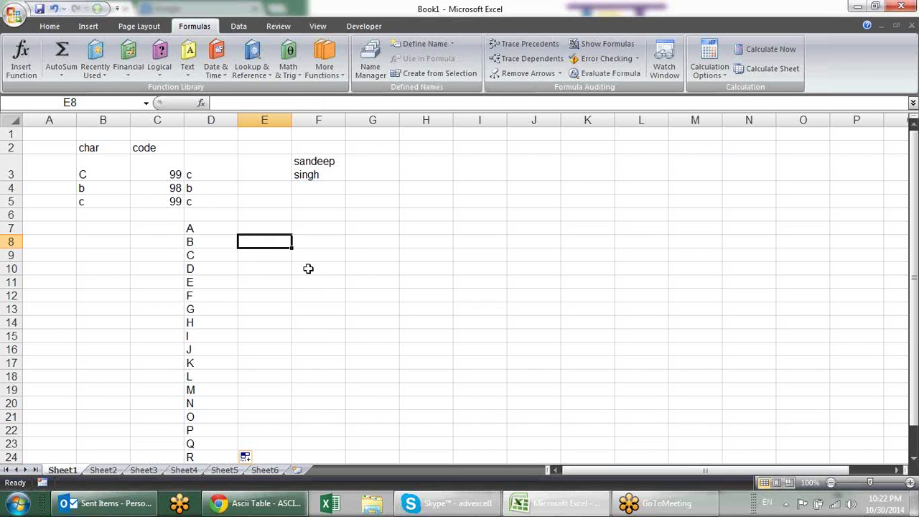
pyautogui.click(273, 228)
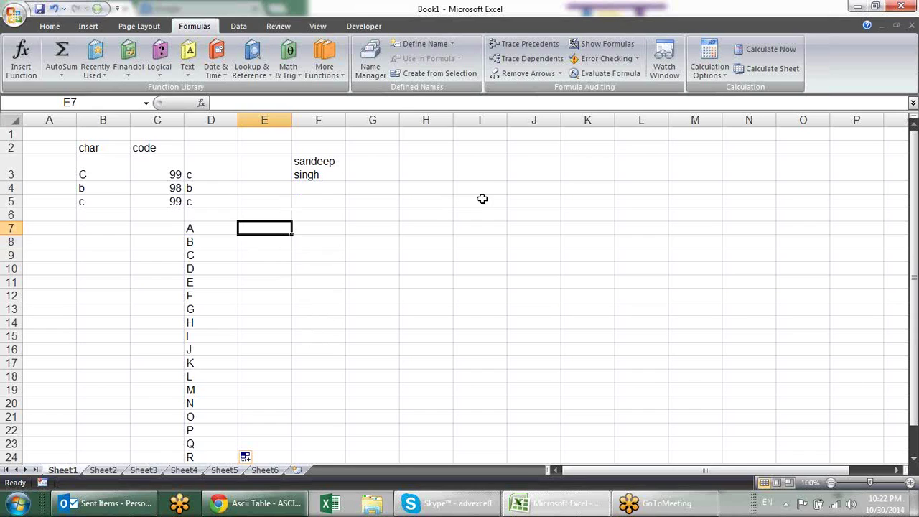
pyautogui.click(126, 148)
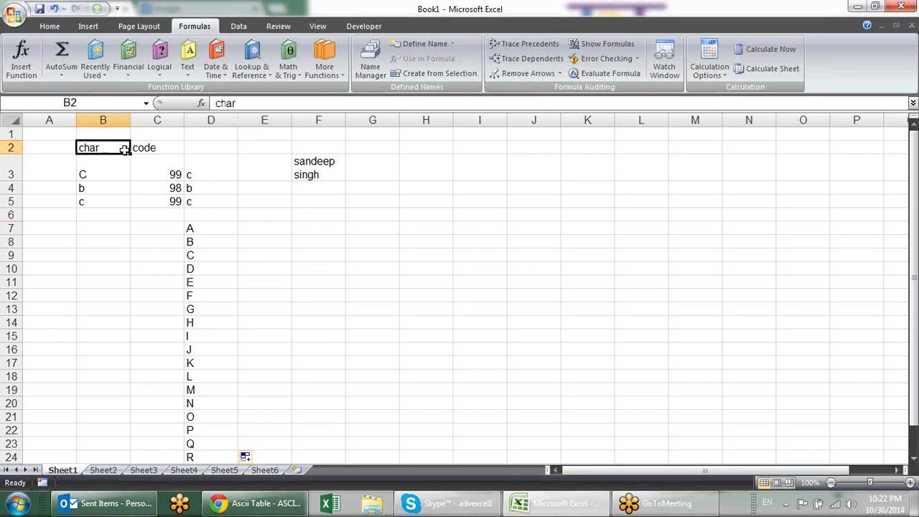
pyautogui.click(163, 146)
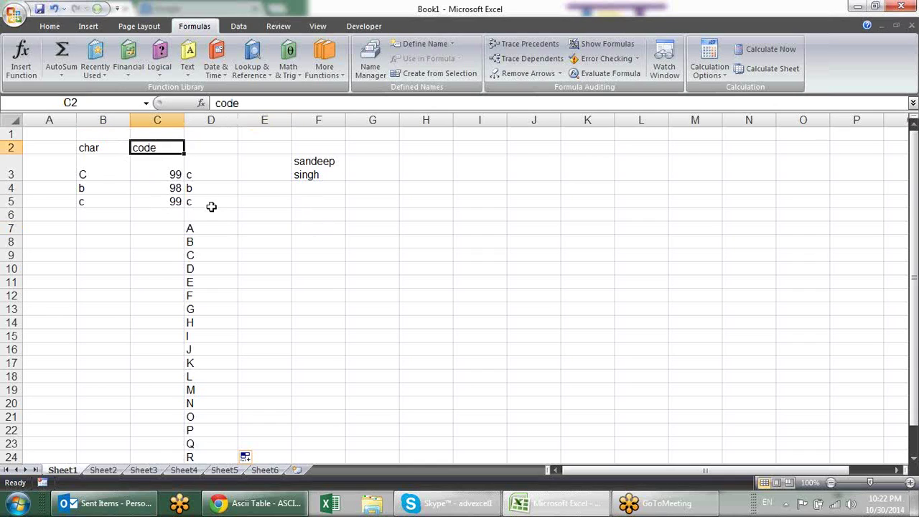
pyautogui.click(315, 228)
pyautogui.click(283, 224)
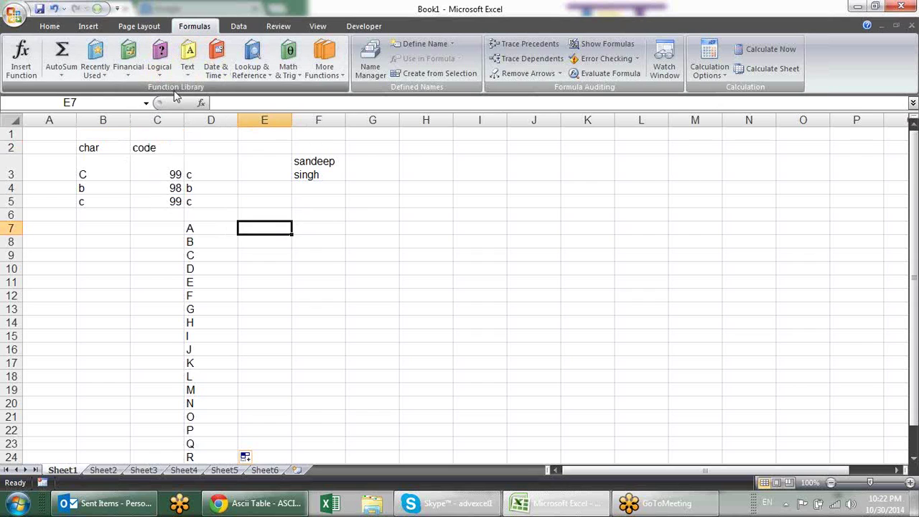
pyautogui.click(160, 72)
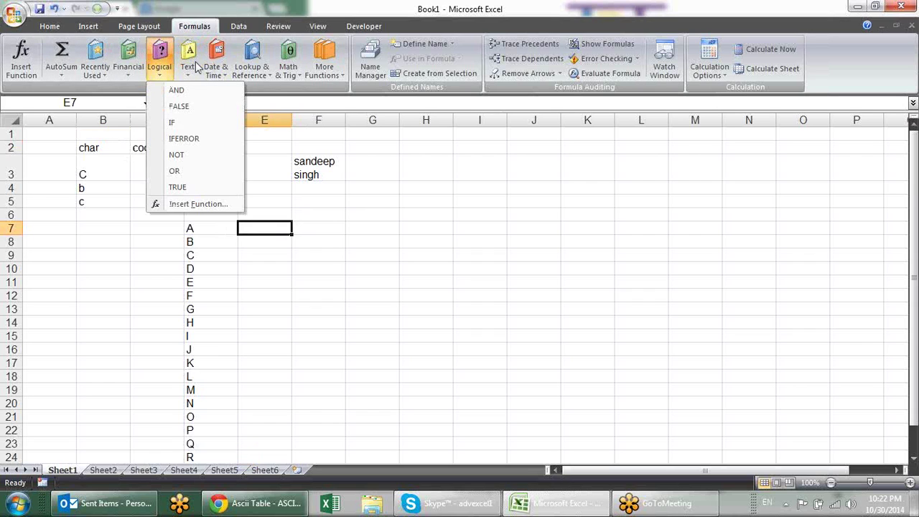
pyautogui.click(189, 66)
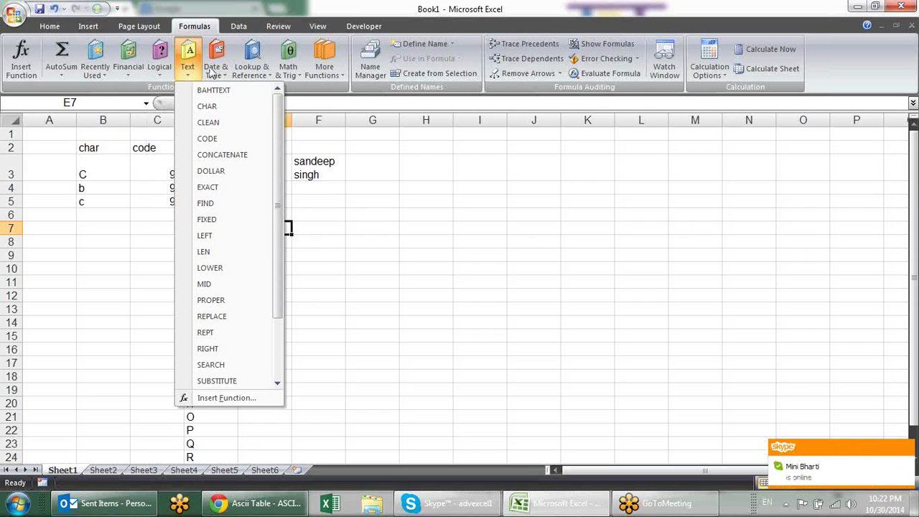
pyautogui.click(366, 302)
pyautogui.click(317, 218)
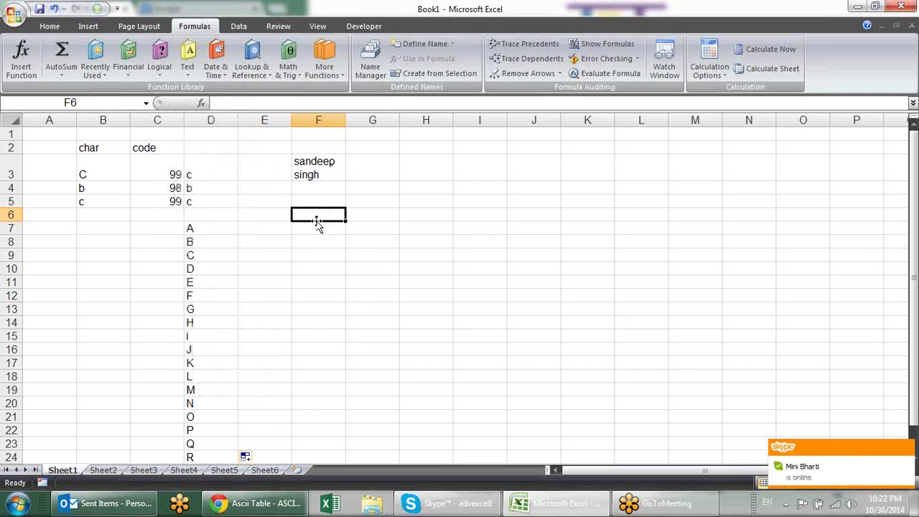
pyautogui.click(278, 217)
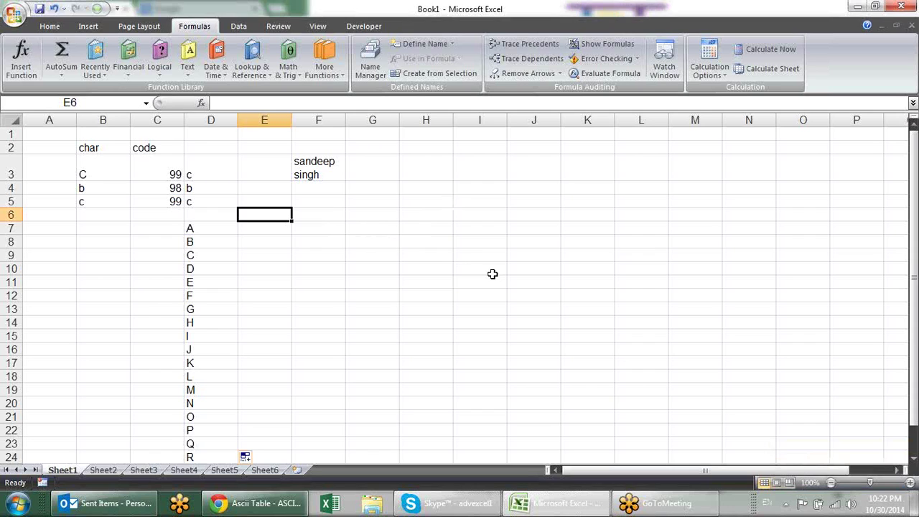
# Enter a first and last name on two lines in E6
pyautogui.write('sandeep')
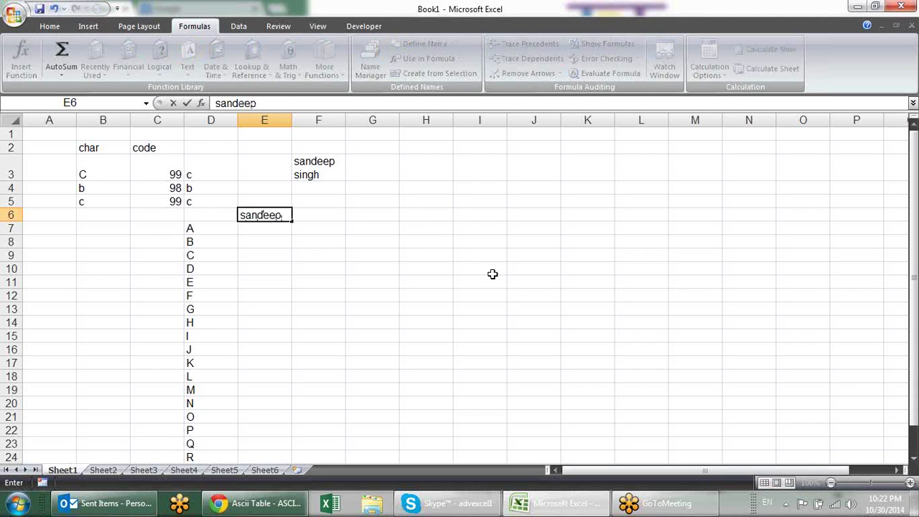
pyautogui.hotkey('alt', 'Return')
pyautogui.write('singh')
pyautogui.press('Return')
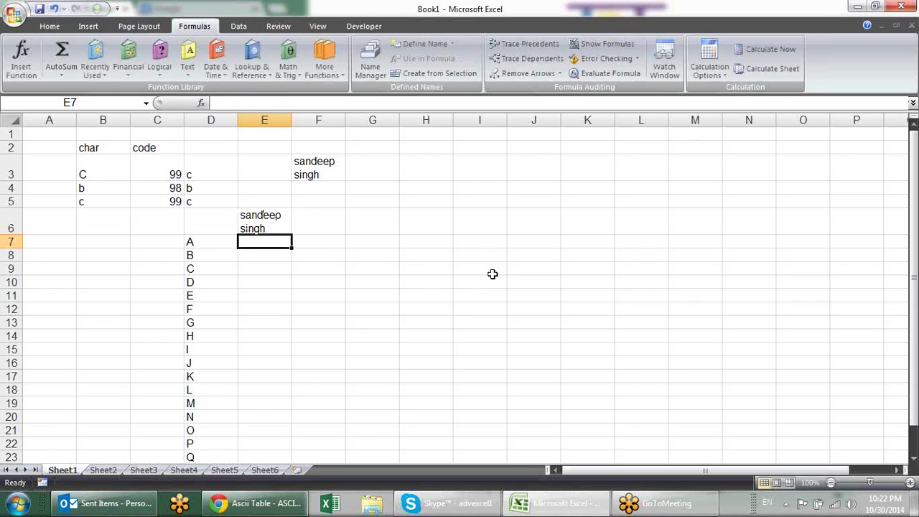
# Enter =LEN(E6) in F6, showing length 13
pyautogui.press('Up')
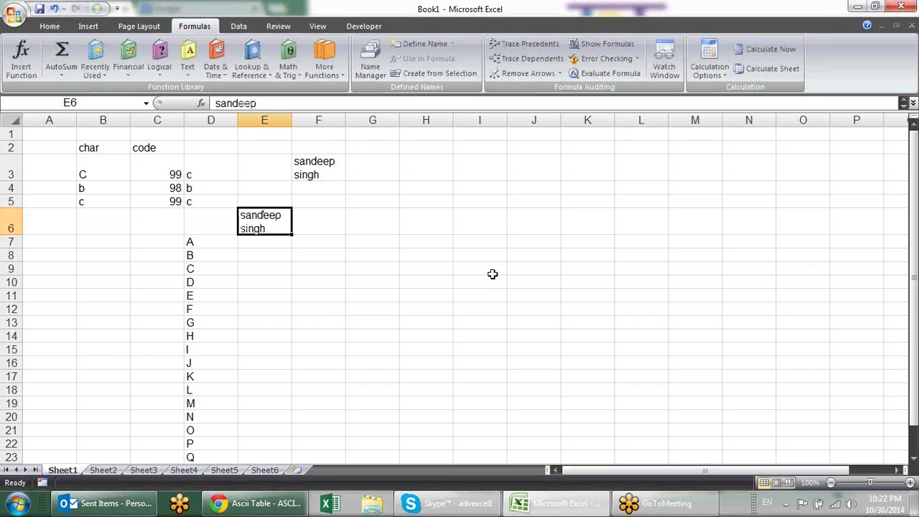
pyautogui.press('Right')
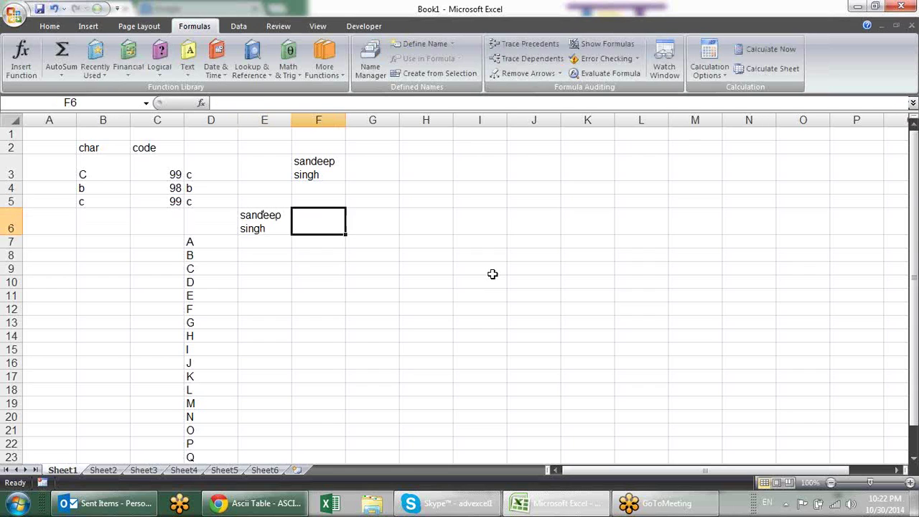
pyautogui.write('=len')
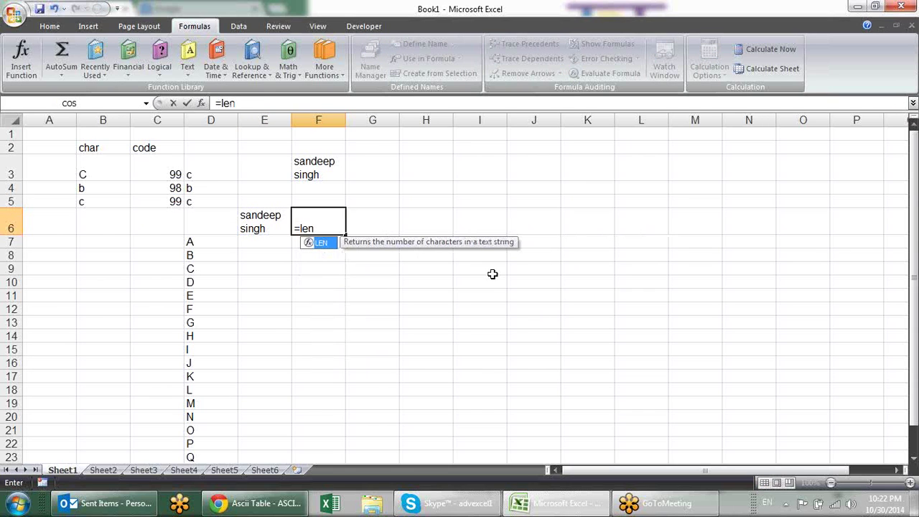
pyautogui.press('Tab')
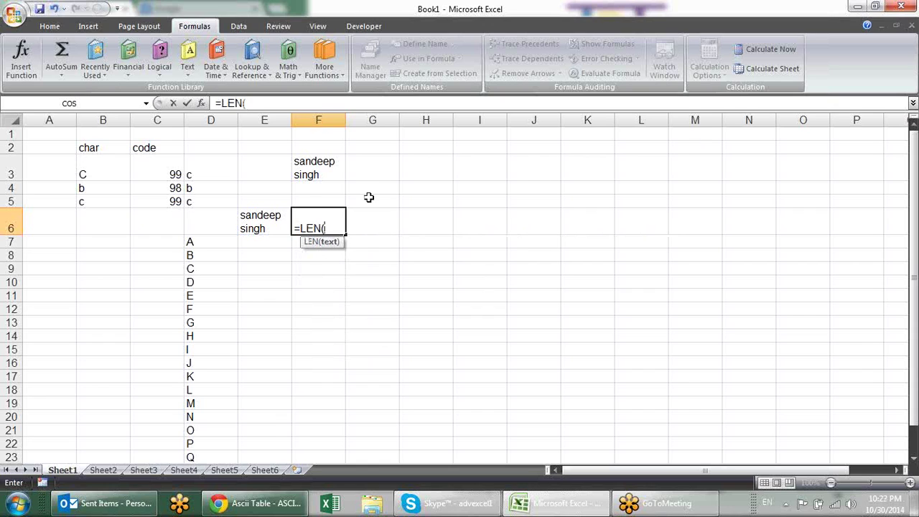
pyautogui.click(283, 227)
pyautogui.write(')')
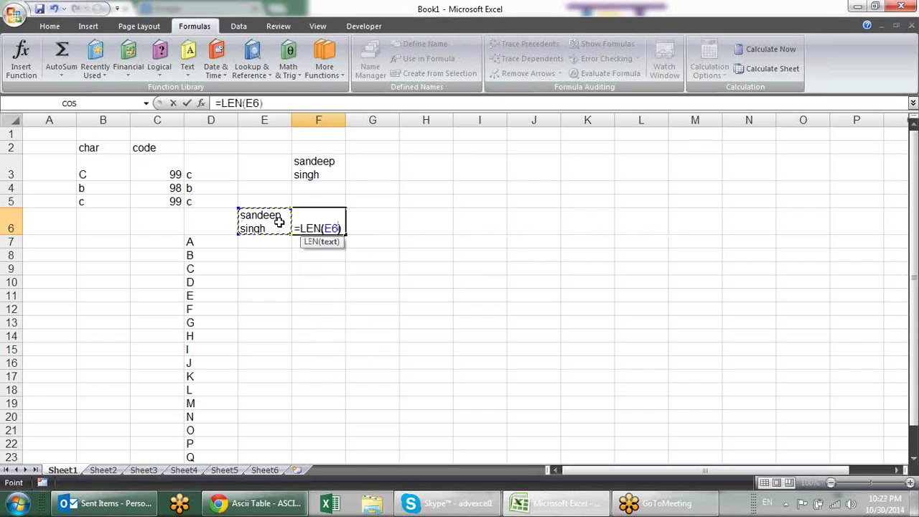
pyautogui.press('Return')
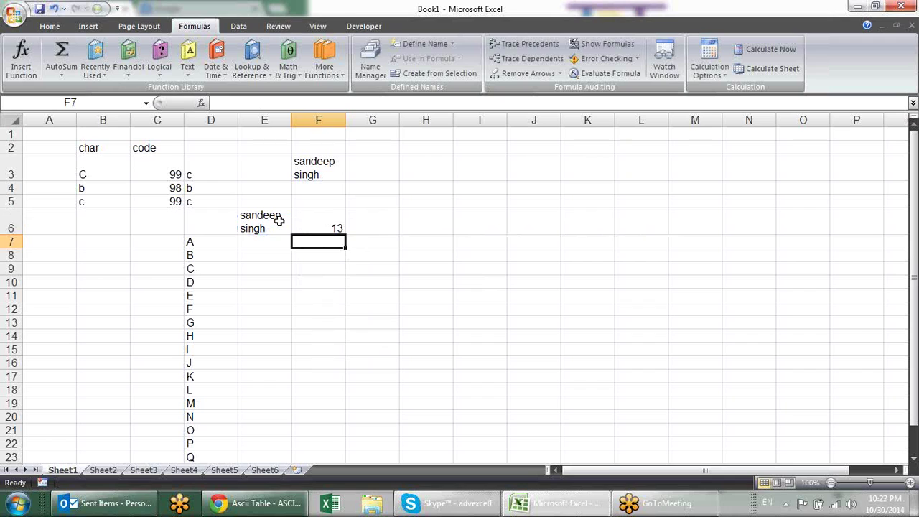
pyautogui.press('Up')
# Put =CLEAN(E6) in E7 and fill the LEN formula into F7, giving 12
pyautogui.click(280, 247)
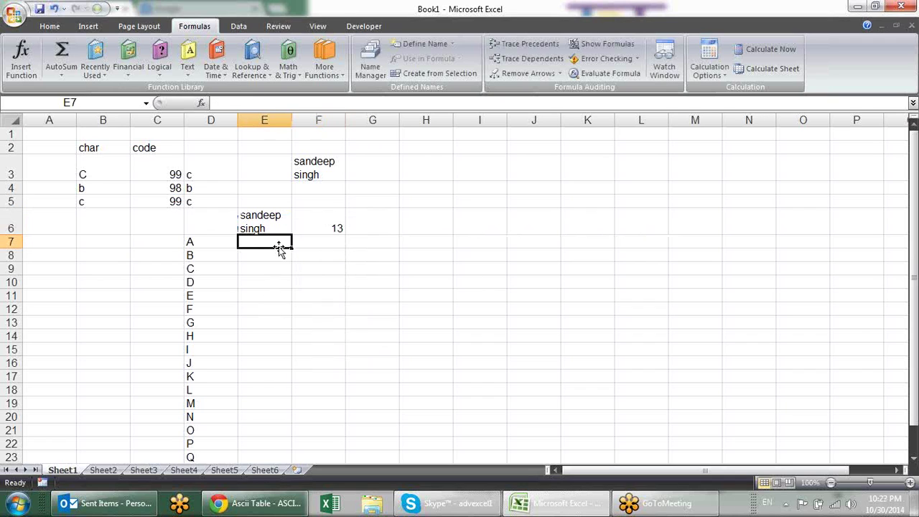
pyautogui.write('=cl')
pyautogui.press('Tab')
pyautogui.press('Up')
pyautogui.write(')')
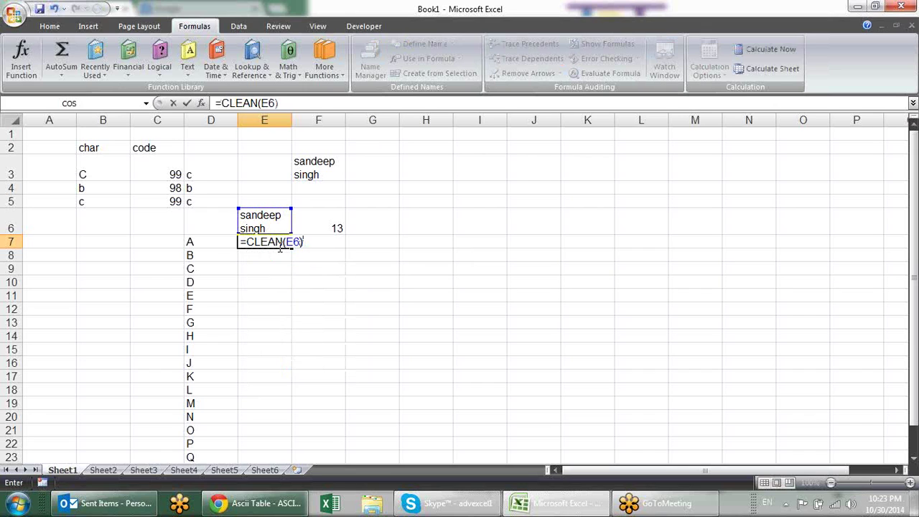
pyautogui.press('Return')
pyautogui.press('Up')
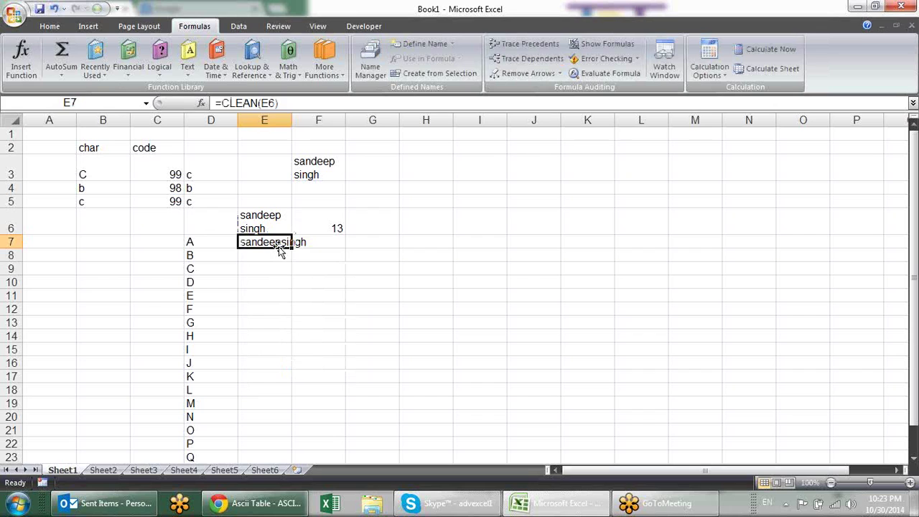
pyautogui.press('Right')
pyautogui.hotkey('ctrl', 'd')
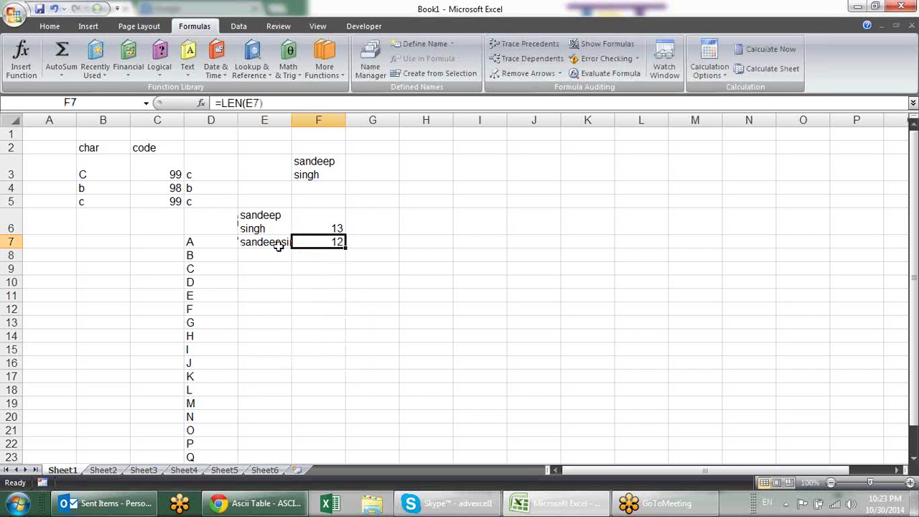
pyautogui.press('Down')
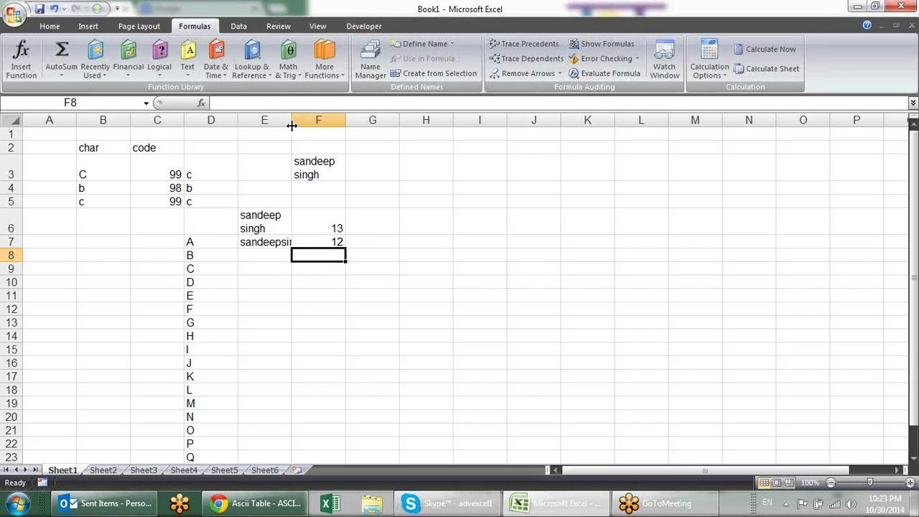
# Autofit column E to its longest entry, then glance at the Text functions list
pyautogui.doubleClick(292, 126)
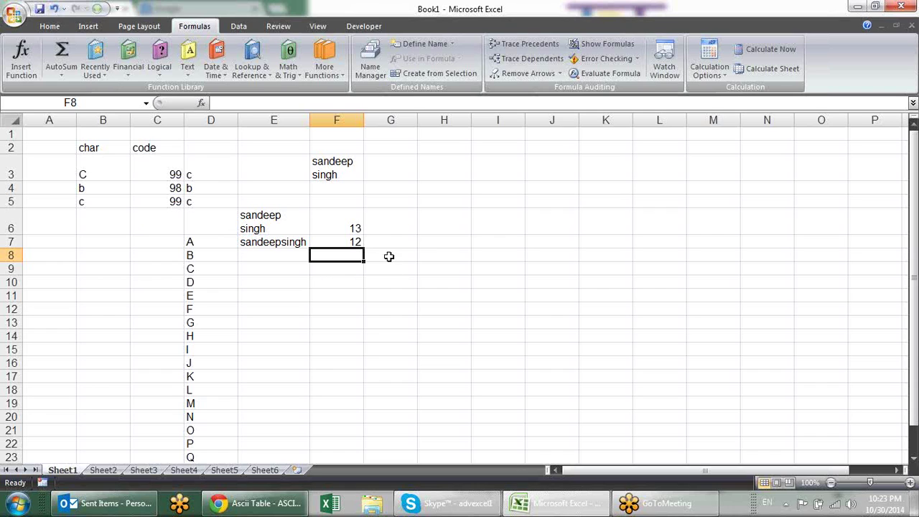
pyautogui.click(298, 266)
pyautogui.click(185, 60)
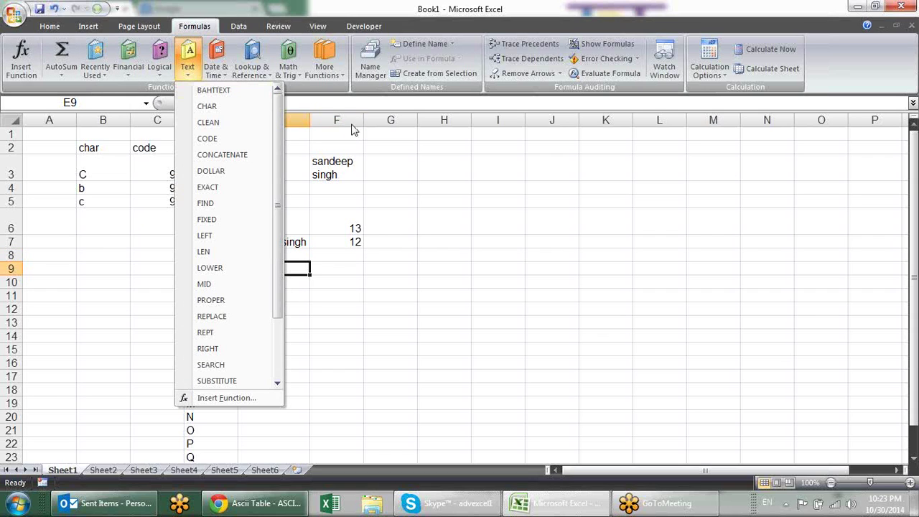
pyautogui.click(471, 234)
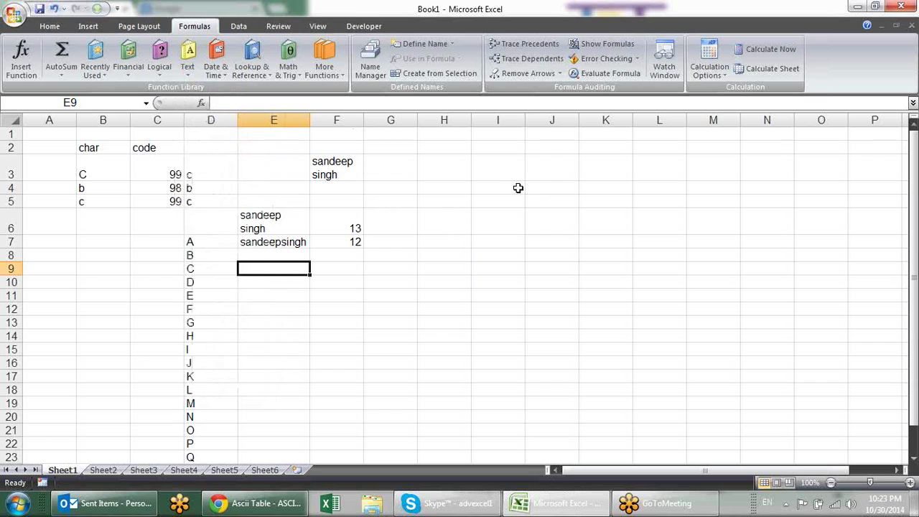
# Type the first name in H4 and the last name in I4, then select J4
pyautogui.click(464, 187)
pyautogui.write('san')
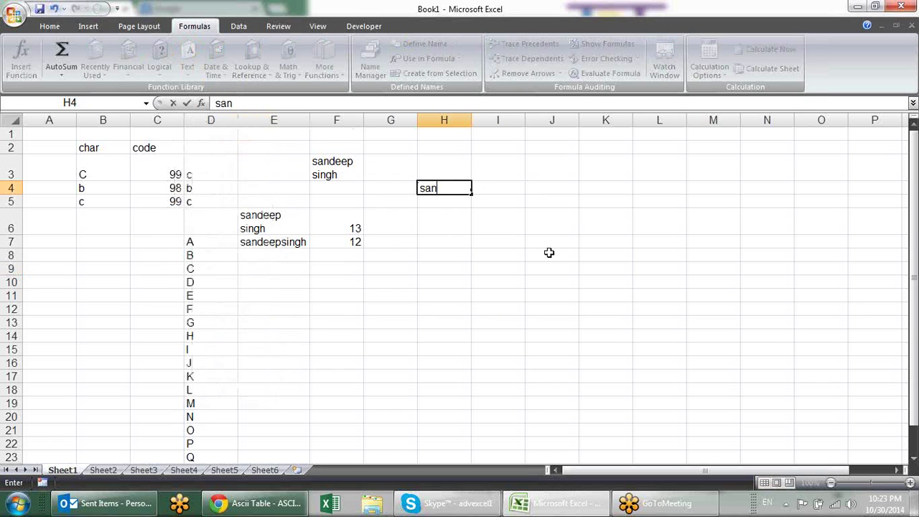
pyautogui.write('deep')
pyautogui.press('Tab')
pyautogui.write('singh')
pyautogui.press('Return')
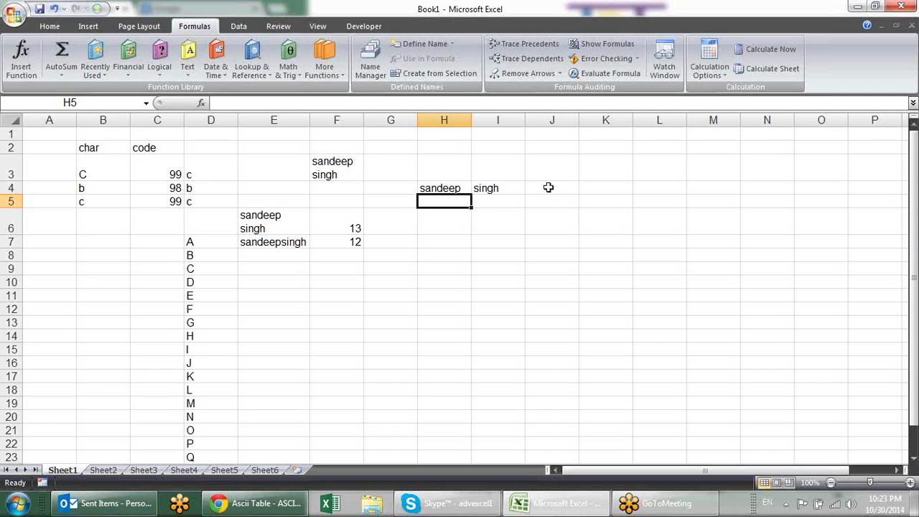
pyautogui.click(547, 189)
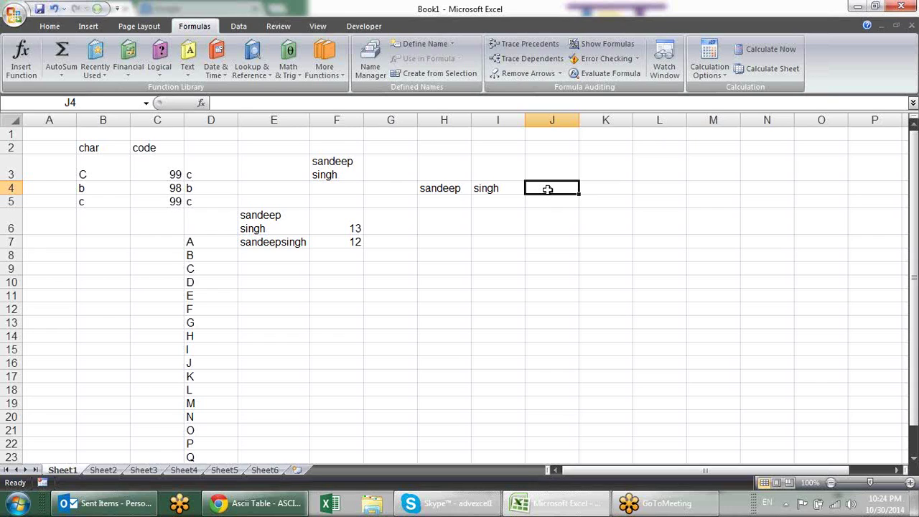
# Try '02365 as text in J4, inspect its warning, then clear J4
pyautogui.write("'")
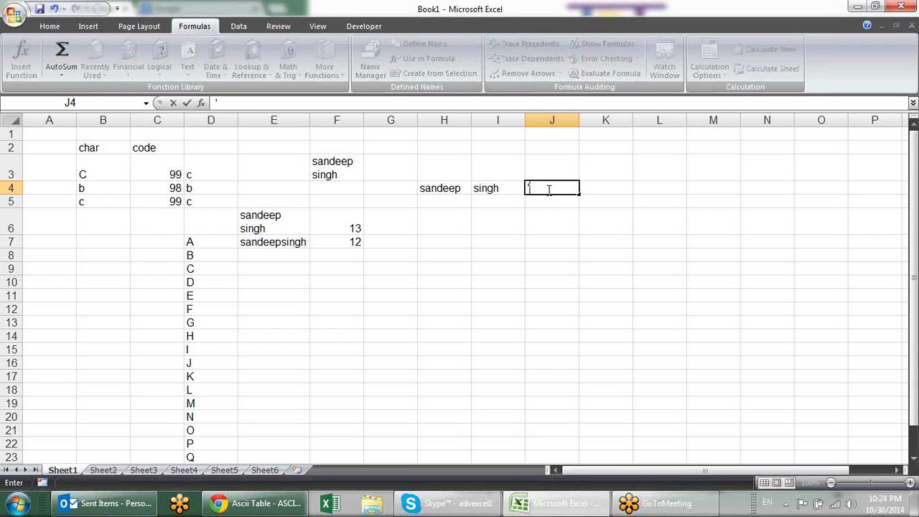
pyautogui.write('02365')
pyautogui.press('Return')
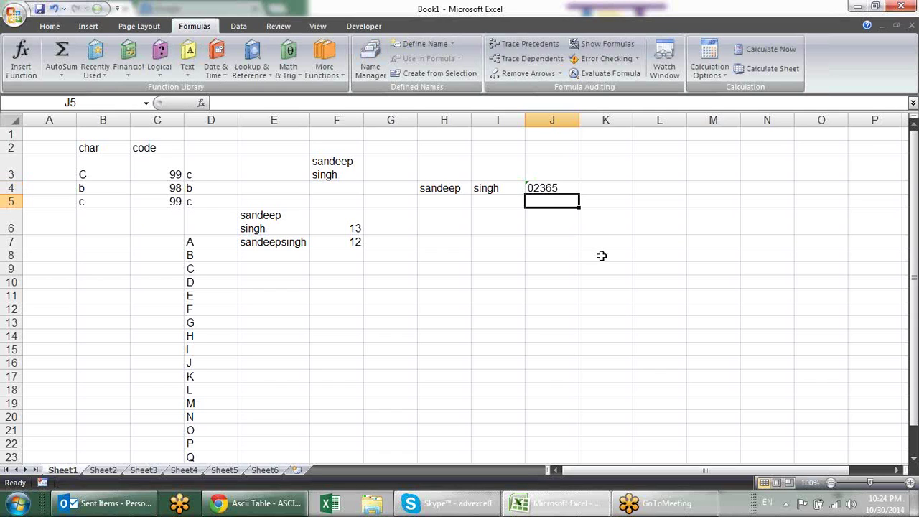
pyautogui.click(560, 194)
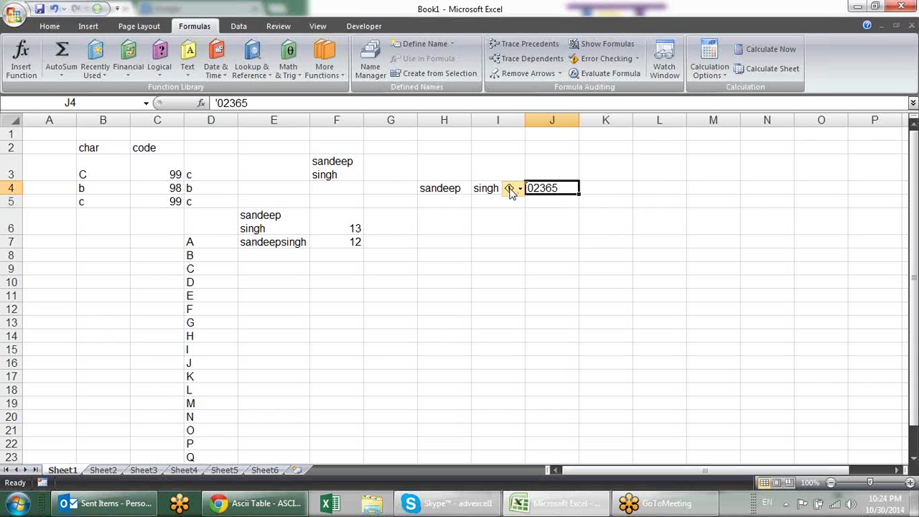
pyautogui.moveTo(515, 195)
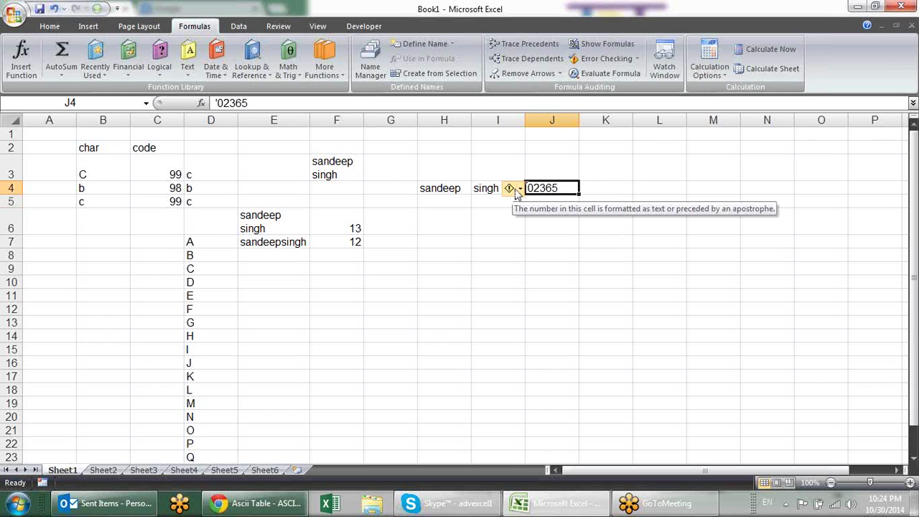
pyautogui.click(593, 246)
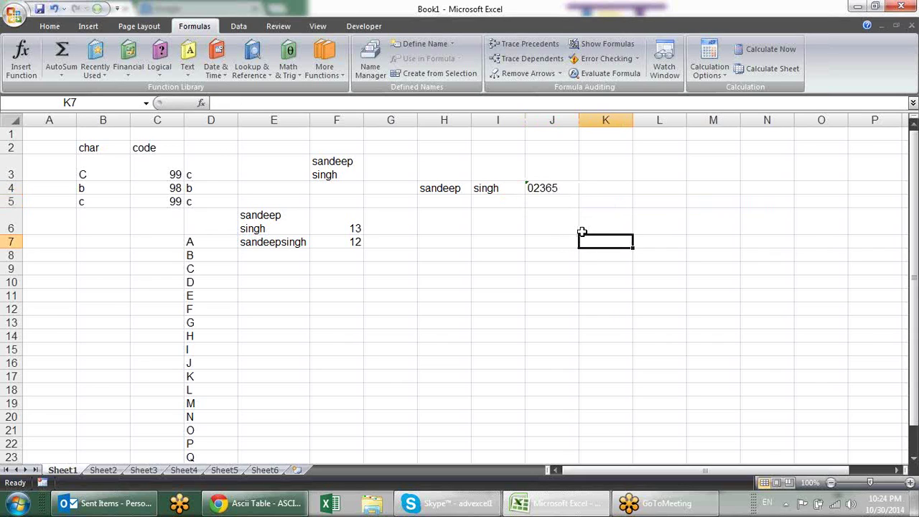
pyautogui.click(560, 190)
pyautogui.press('Delete')
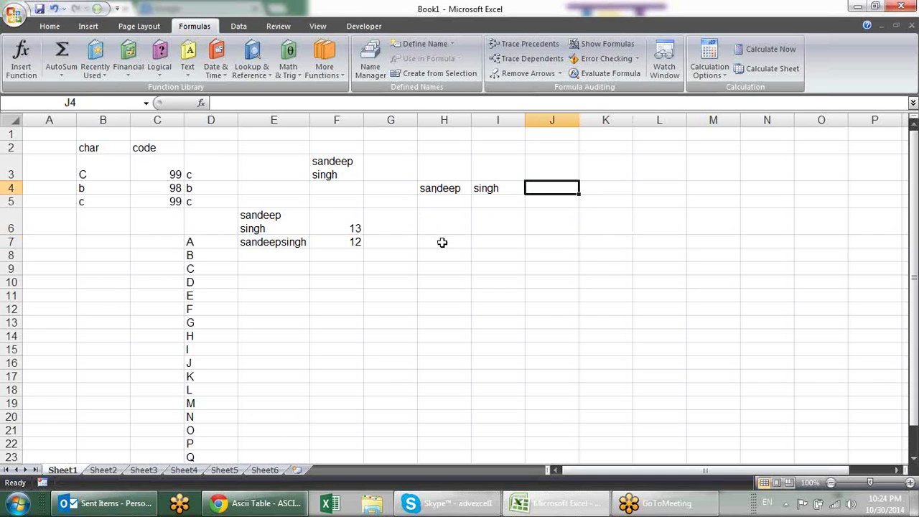
# Review the LEN formulas and name cells, and browse the Text functions list
pyautogui.click(359, 219)
pyautogui.click(363, 244)
pyautogui.click(385, 219)
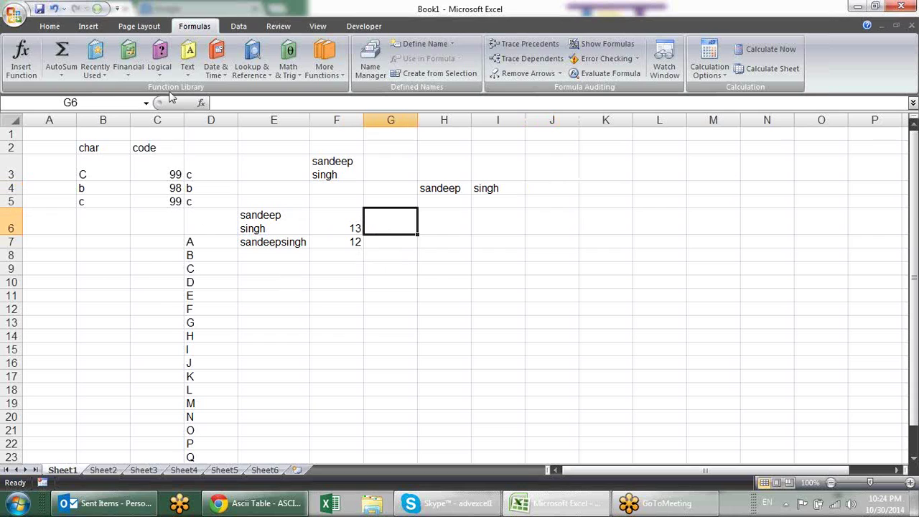
pyautogui.click(186, 72)
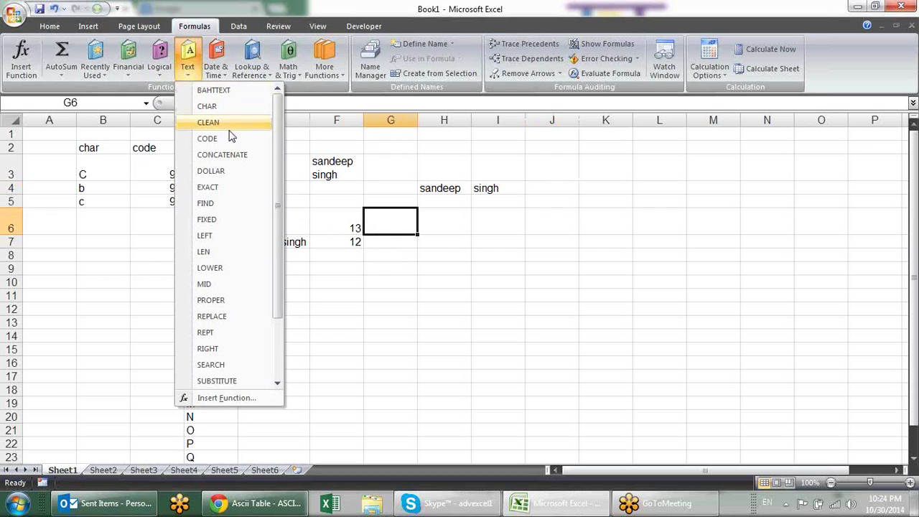
pyautogui.click(465, 223)
pyautogui.click(476, 200)
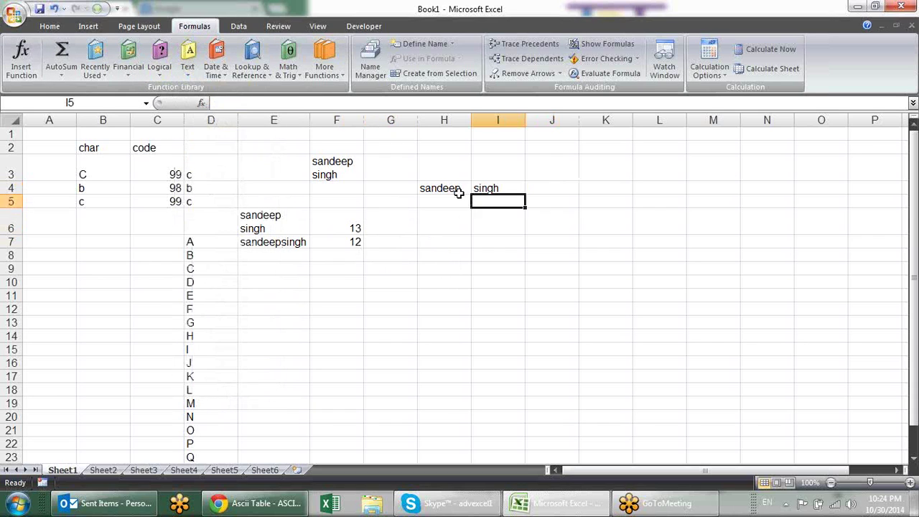
pyautogui.click(455, 190)
pyautogui.click(484, 191)
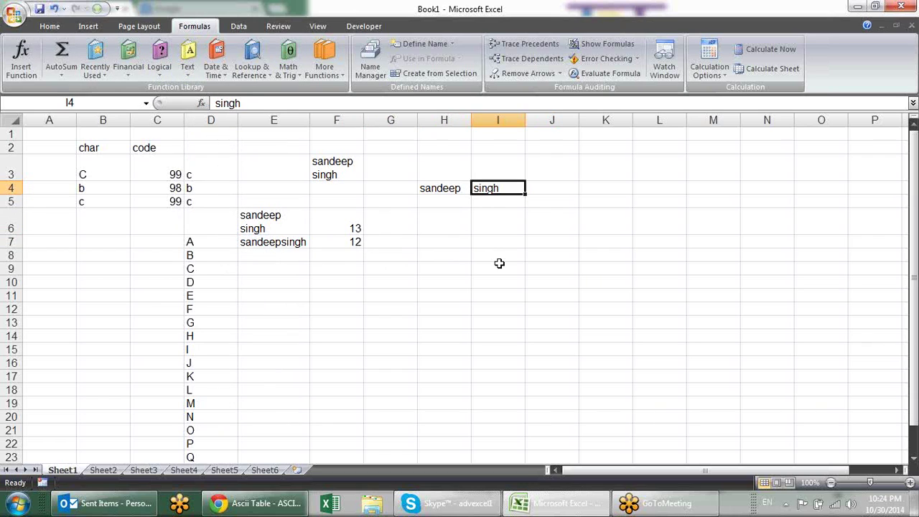
# Enter =CONCATENATE(H4,I4) in J4 and widen column J to fit the result
pyautogui.click(544, 198)
pyautogui.write('=')
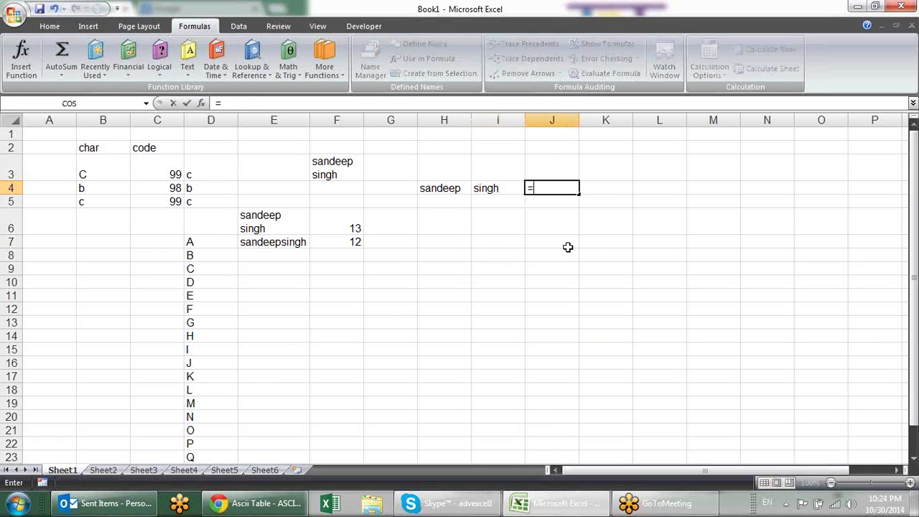
pyautogui.write('con')
pyautogui.press('Tab')
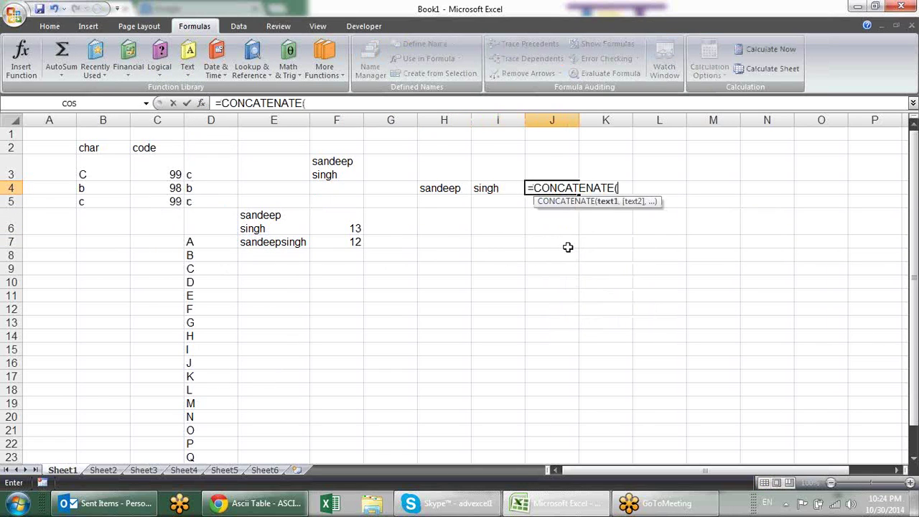
pyautogui.click(461, 188)
pyautogui.write(',')
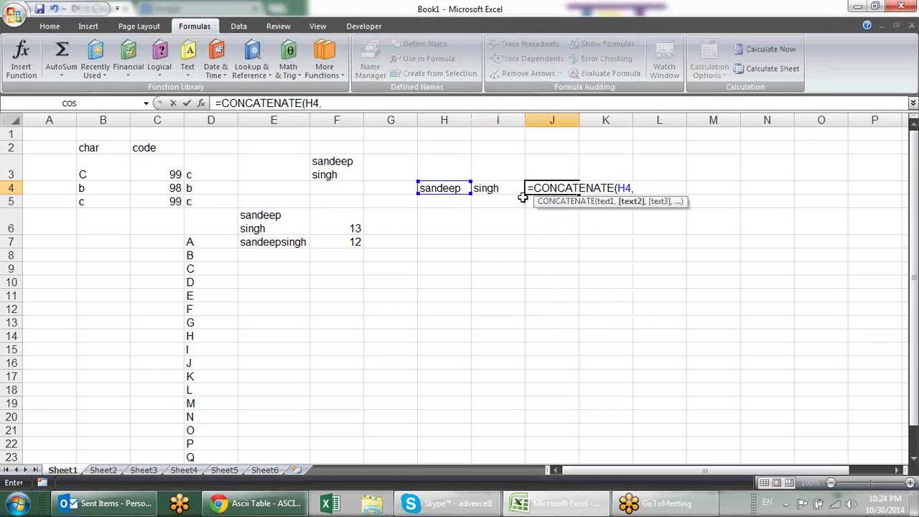
pyautogui.click(507, 188)
pyautogui.write(')')
pyautogui.press('Return')
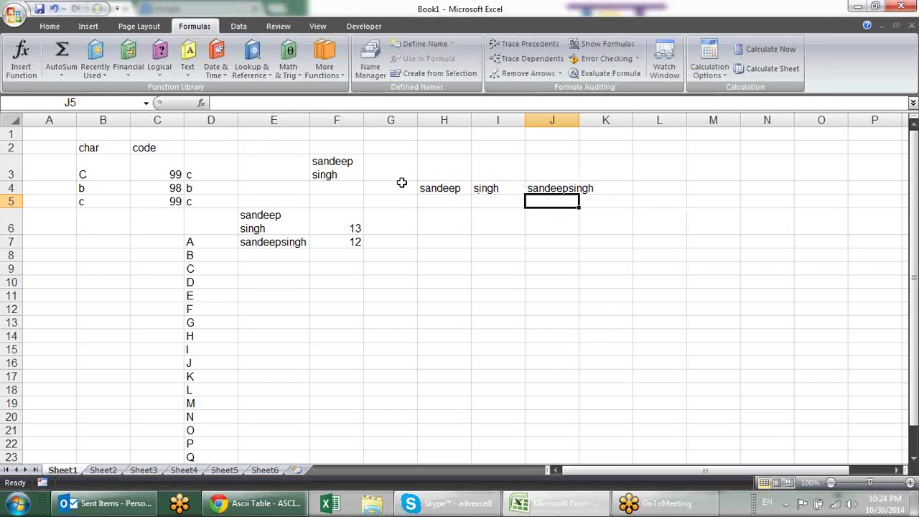
pyautogui.moveTo(579, 120); pyautogui.dragTo(619, 121)
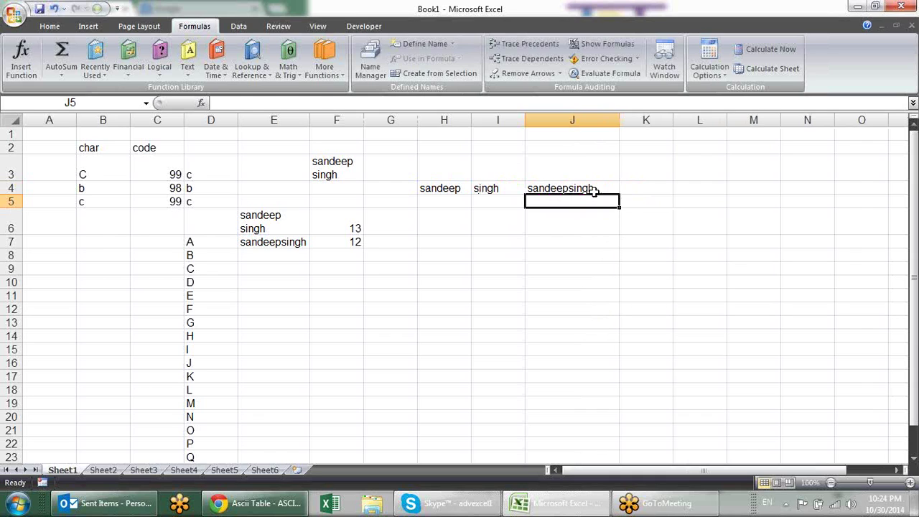
pyautogui.click(593, 188)
pyautogui.press('F2')
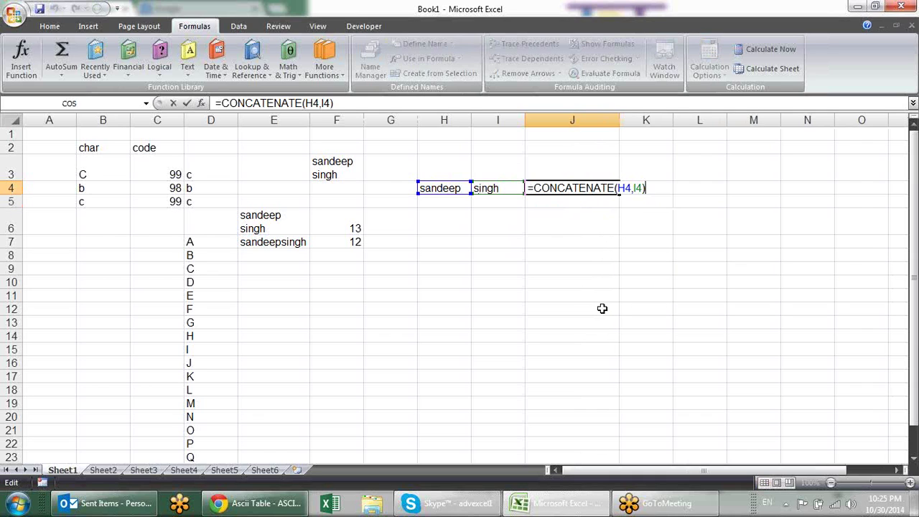
pyautogui.click(631, 188)
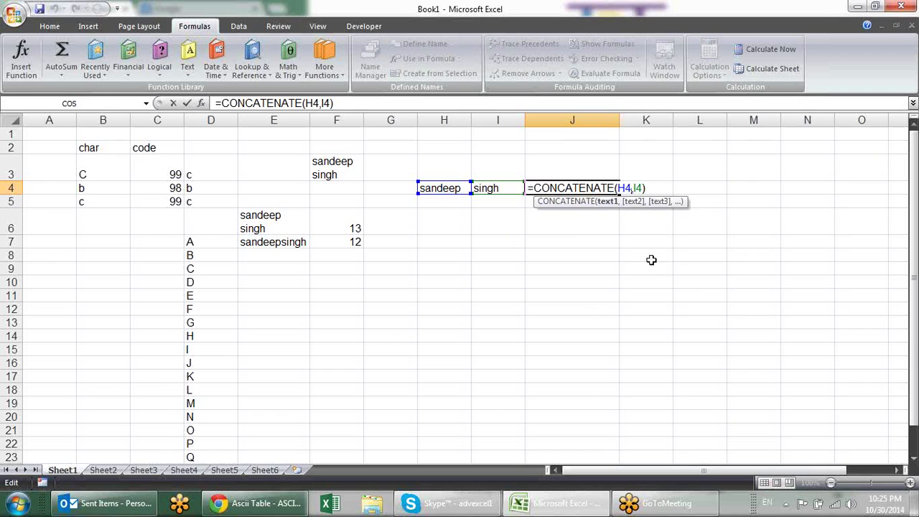
pyautogui.press('Right')
pyautogui.write("'")
pyautogui.write(' "')
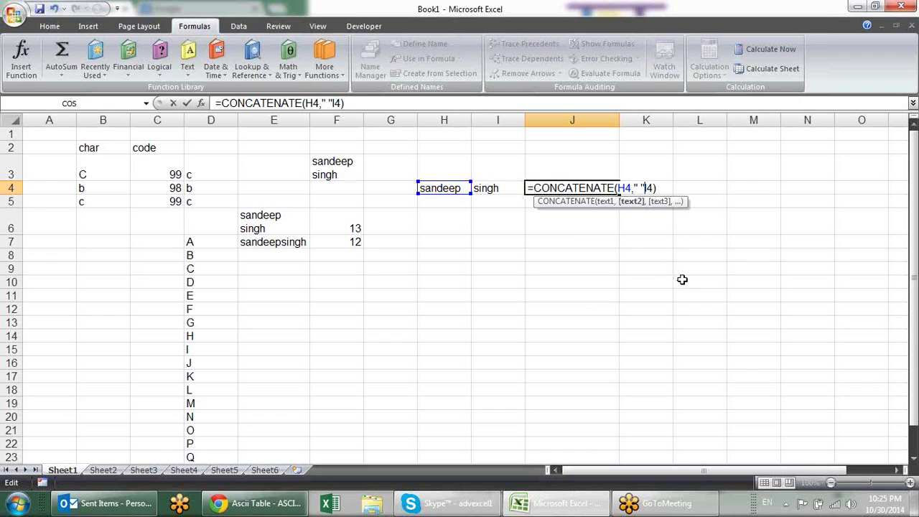
pyautogui.write(',')
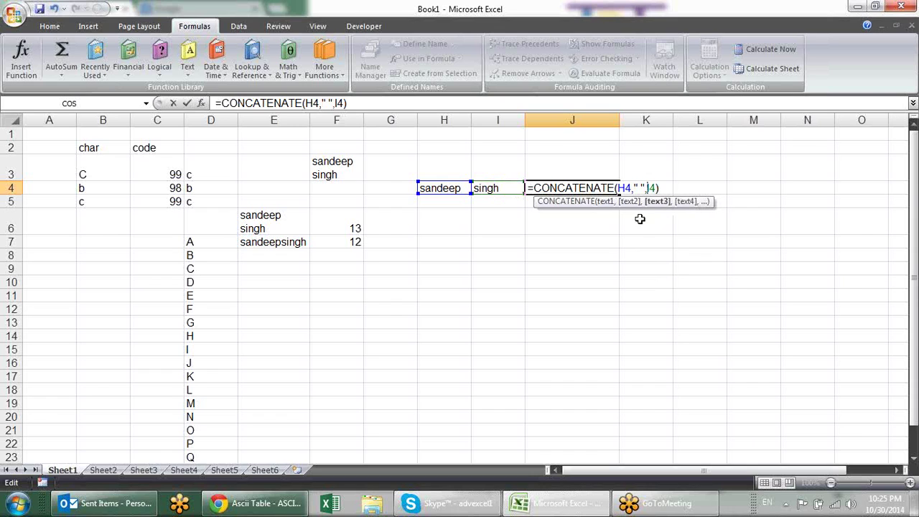
pyautogui.click(609, 202)
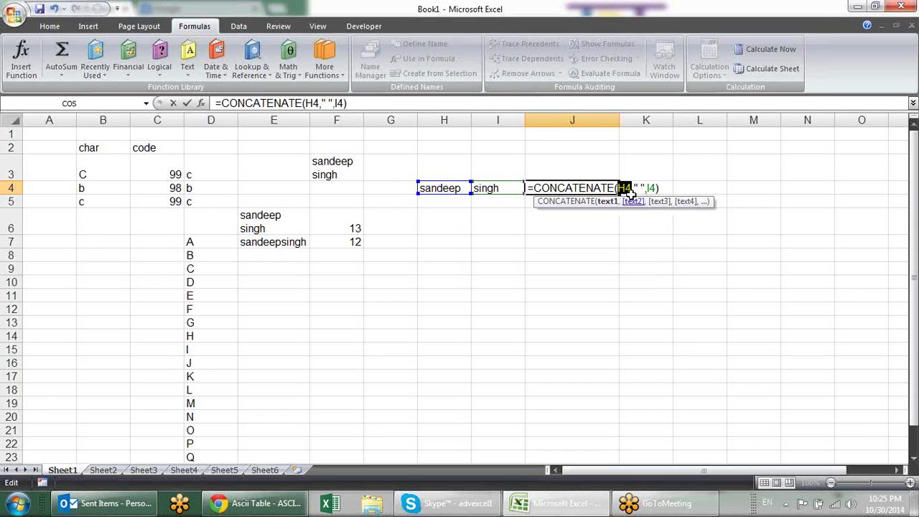
pyautogui.click(631, 203)
pyautogui.click(658, 202)
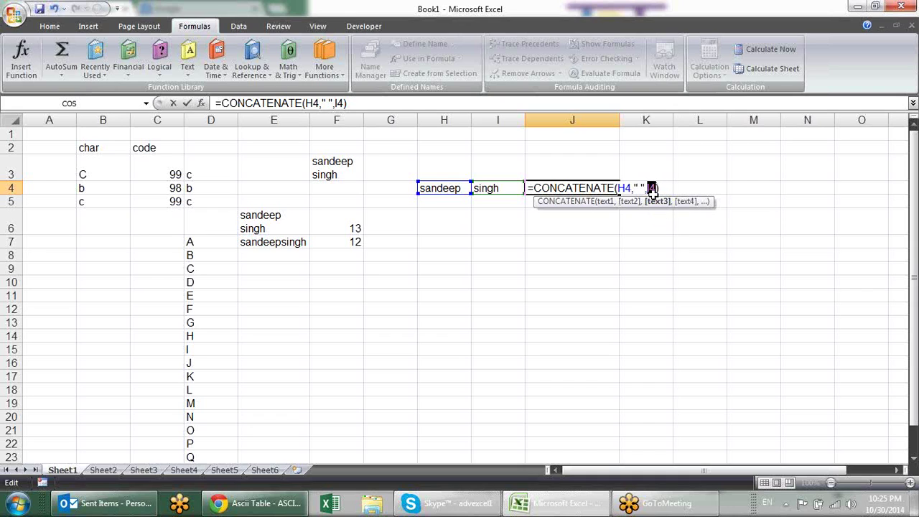
pyautogui.press('Return')
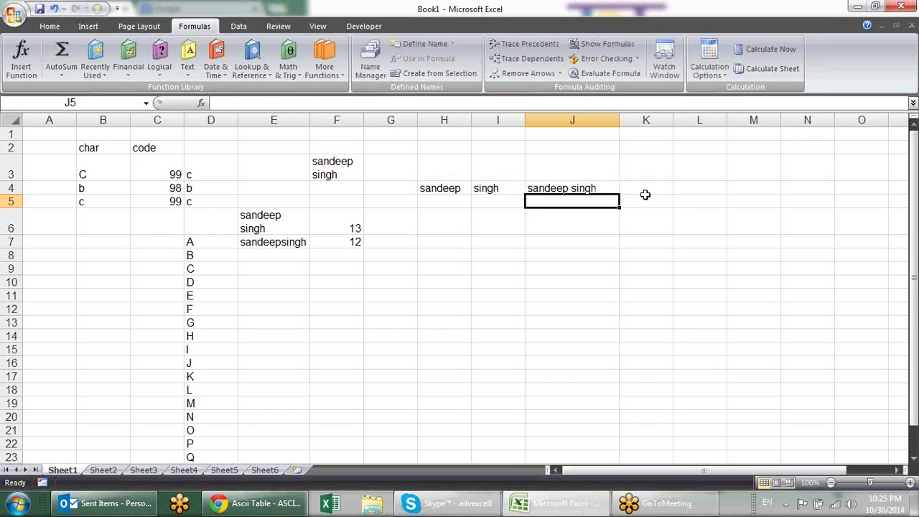
pyautogui.doubleClick(617, 187)
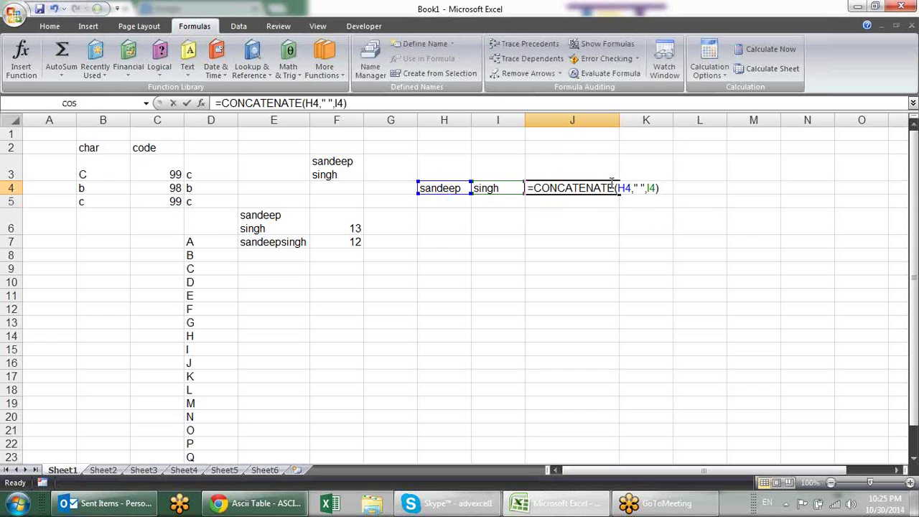
pyautogui.click(640, 187)
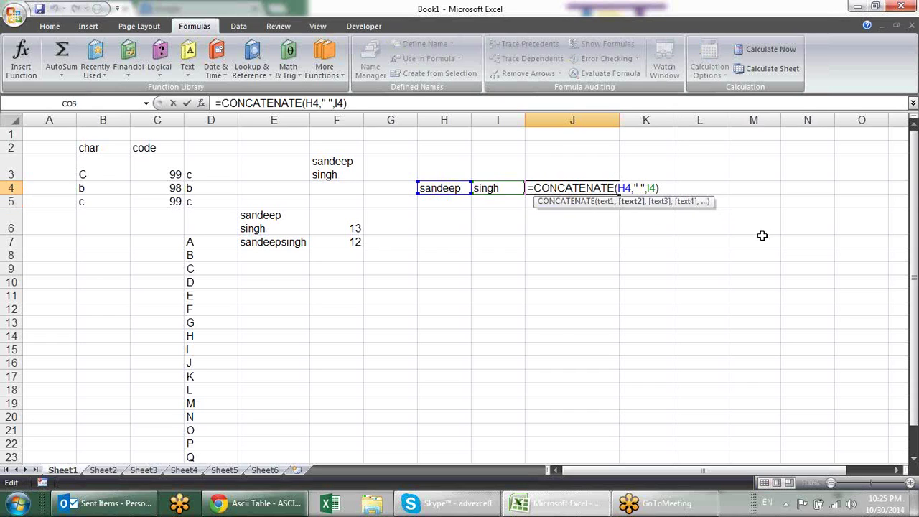
pyautogui.write('kumar')
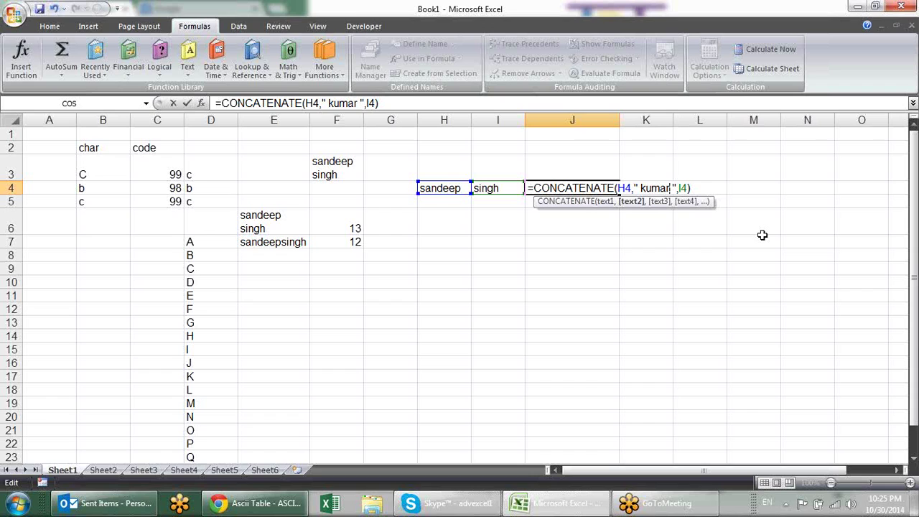
pyautogui.press('Return')
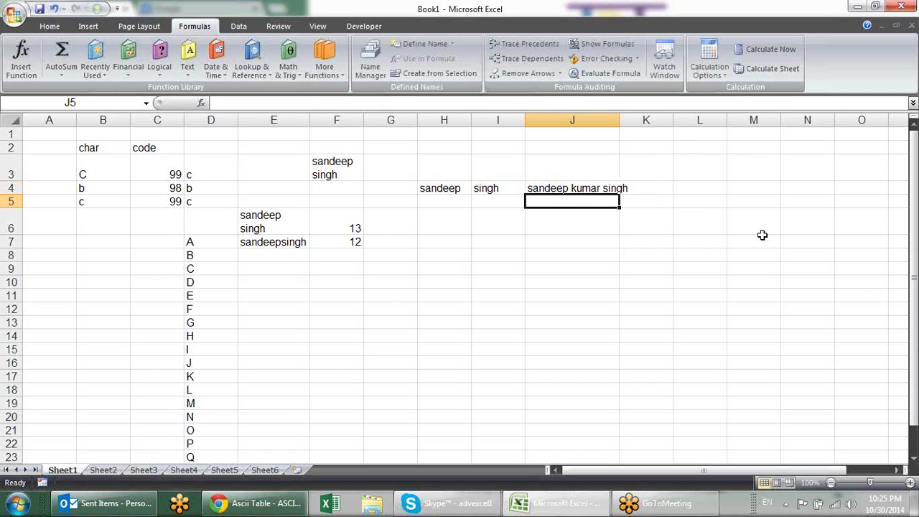
pyautogui.click(431, 237)
# Enter the numbers 12, 23 and 24 into cells H6:H8
pyautogui.click(194, 75)
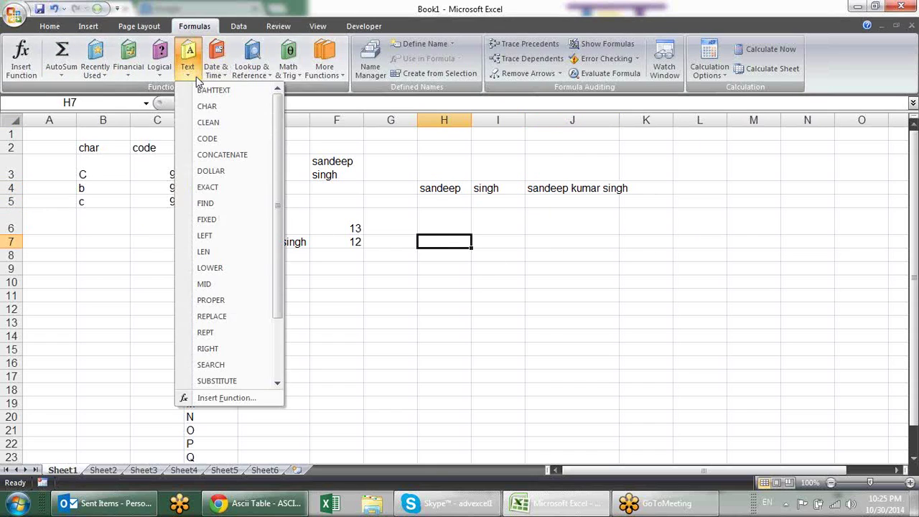
pyautogui.click(389, 311)
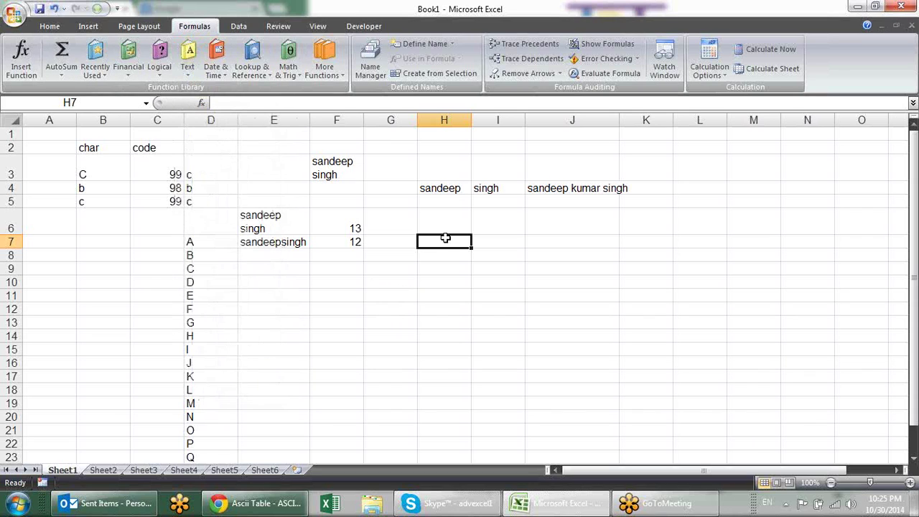
pyautogui.click(483, 226)
pyautogui.moveTo(451, 228); pyautogui.dragTo(446, 246)
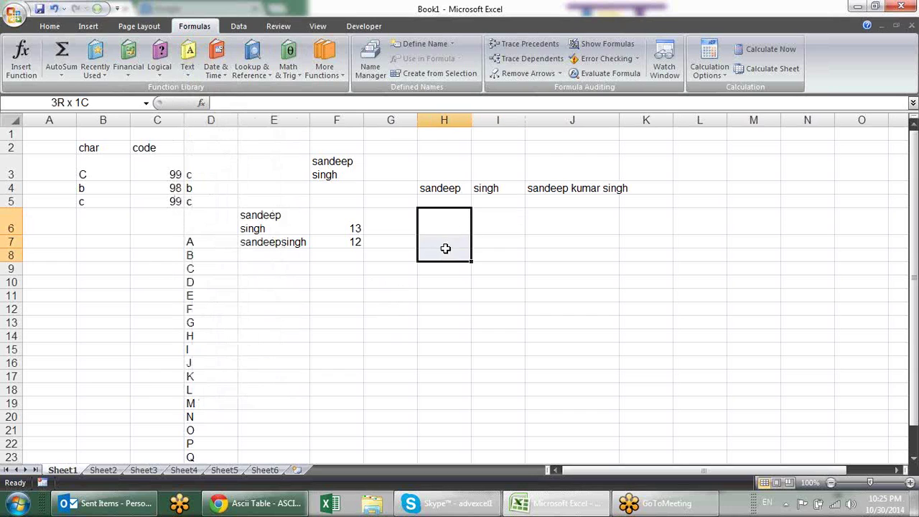
pyautogui.click(455, 227)
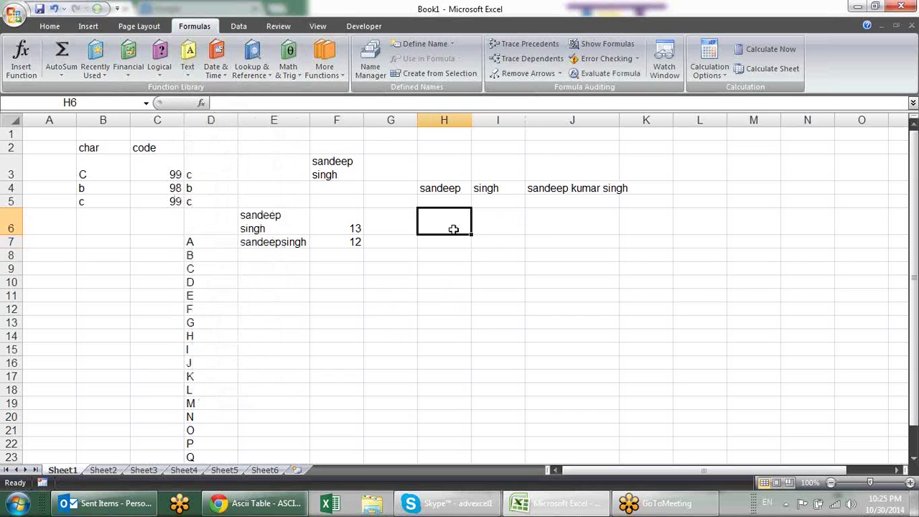
pyautogui.write('12')
pyautogui.press('Return')
pyautogui.write('23')
pyautogui.press('Return')
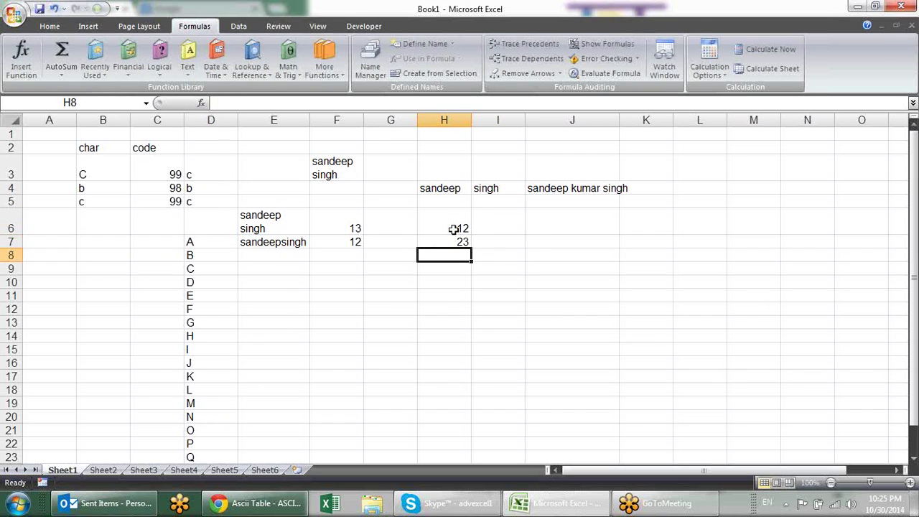
pyautogui.write('24')
pyautogui.press('Return')
# Enter =DOLLAR(H6,2) in I6 so it shows $12.00
pyautogui.press('Up')
pyautogui.press('Up')
pyautogui.press('Up')
pyautogui.press('Up')
pyautogui.press('Up')
pyautogui.press('Right')
pyautogui.press('Down')
pyautogui.press('Down')
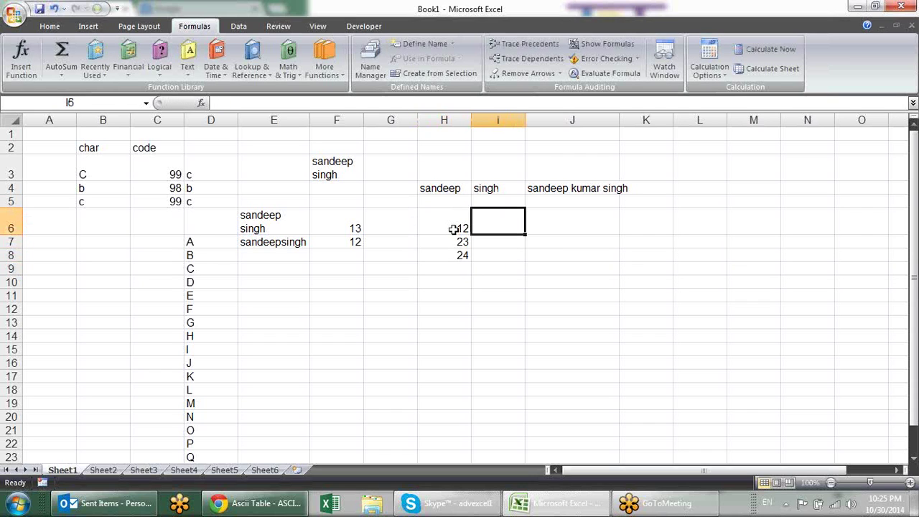
pyautogui.write('=dol')
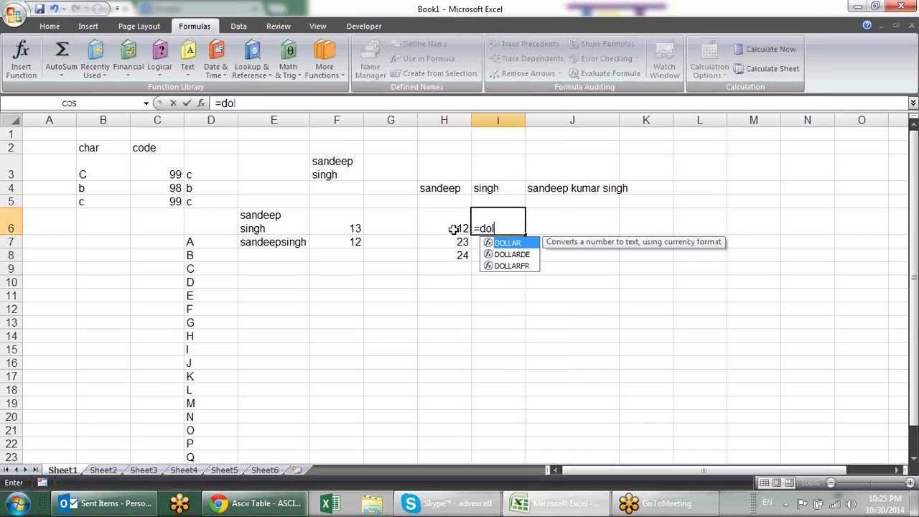
pyautogui.press('Tab')
pyautogui.click(452, 223)
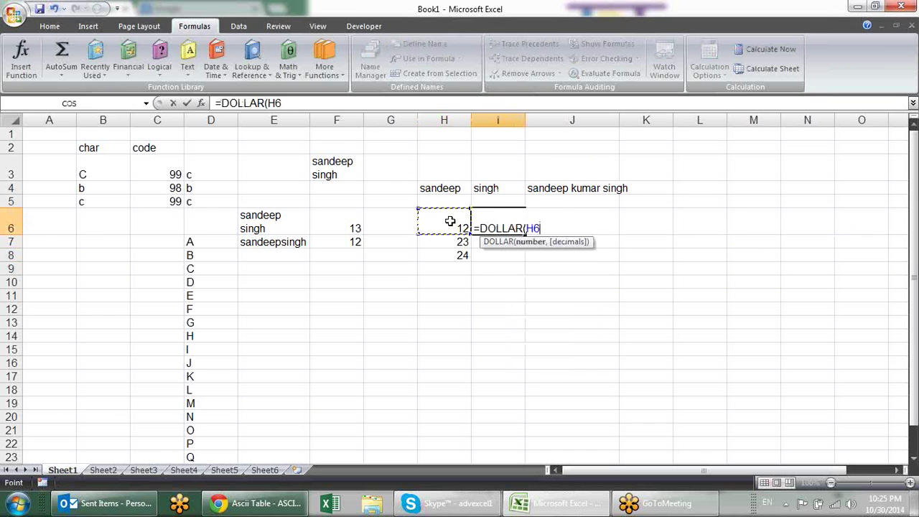
pyautogui.write(',')
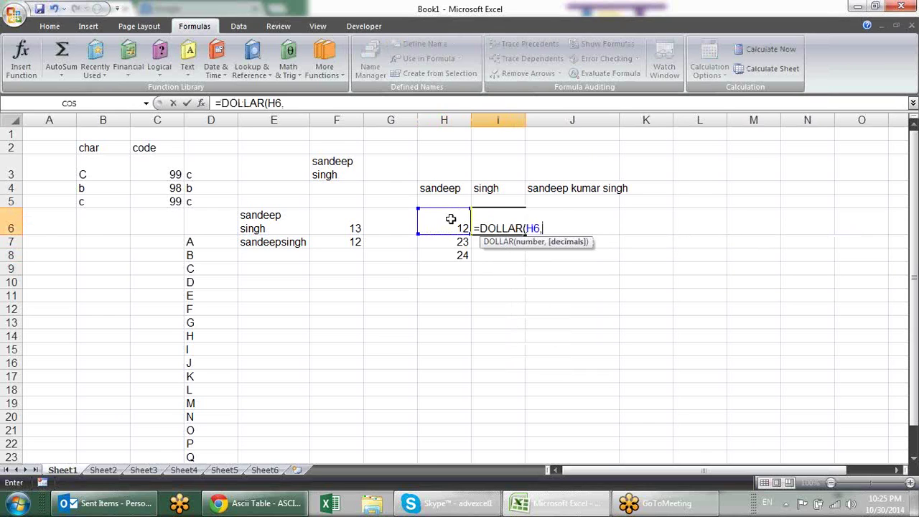
pyautogui.write('0')
pyautogui.press('BackSpace')
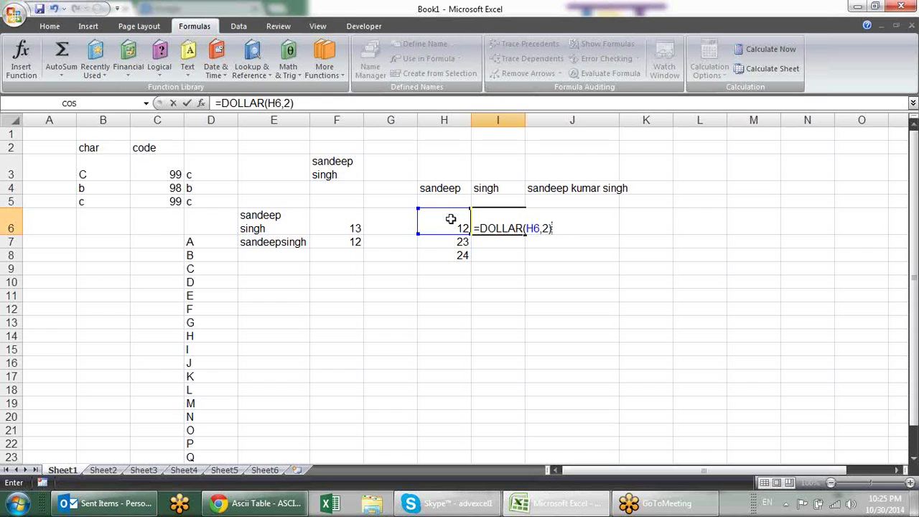
pyautogui.press('Return')
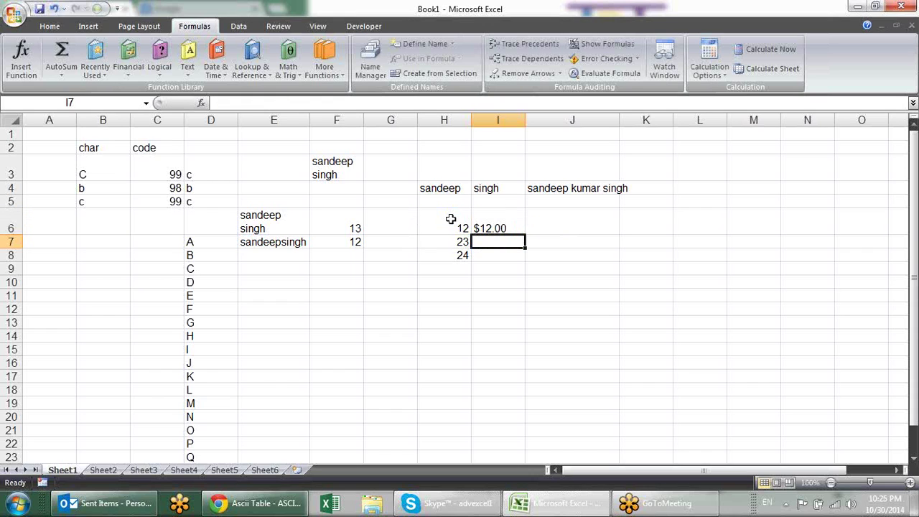
# Enter =FIXED(H7,2,TRUE) in I7
pyautogui.write('=')
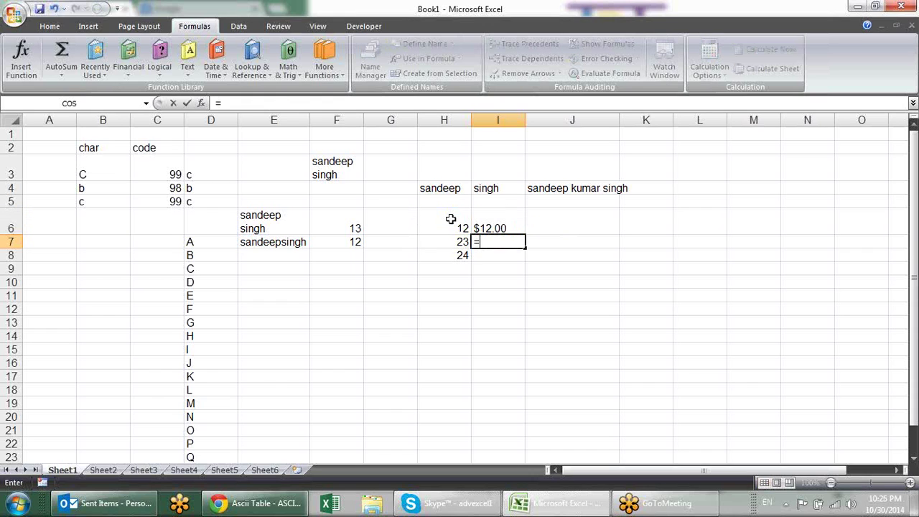
pyautogui.write('fix')
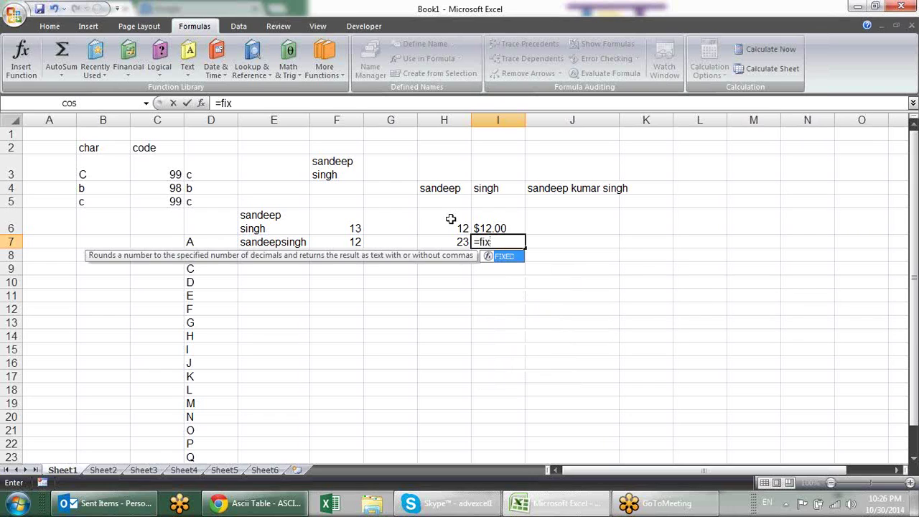
pyautogui.press('Tab')
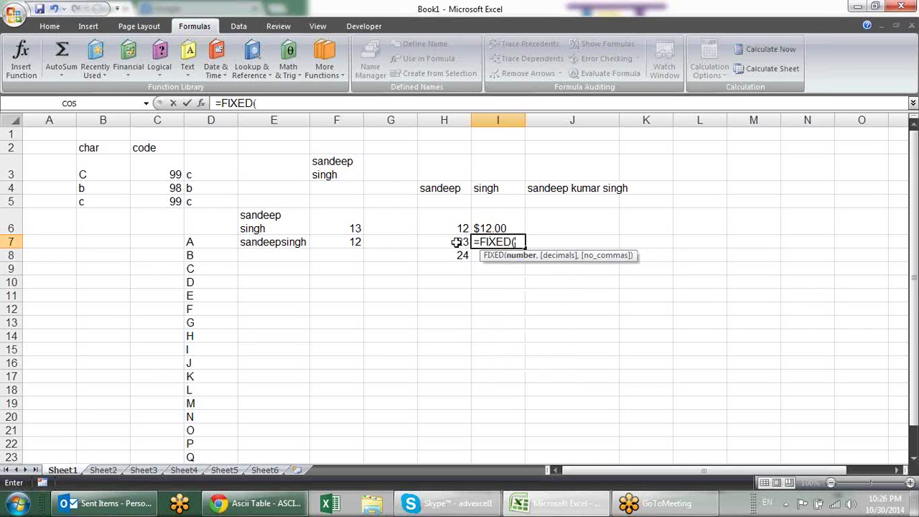
pyautogui.click(456, 243)
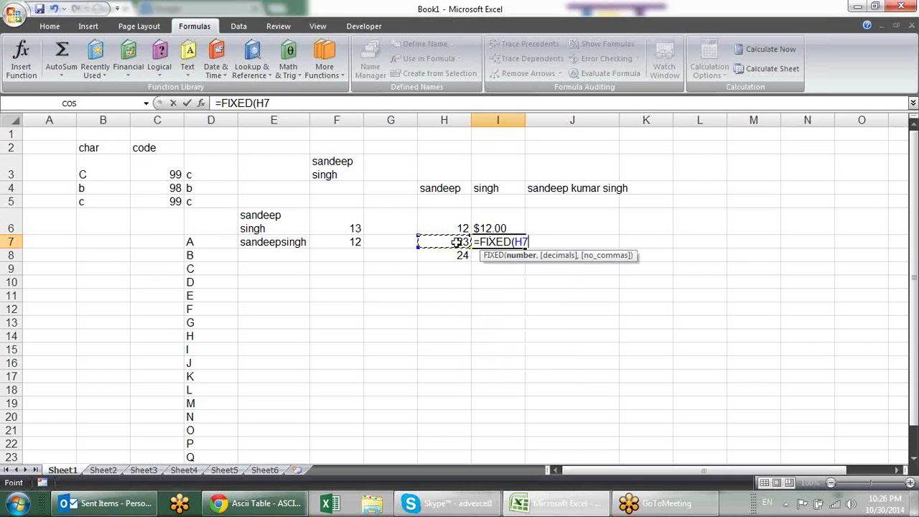
pyautogui.write(',')
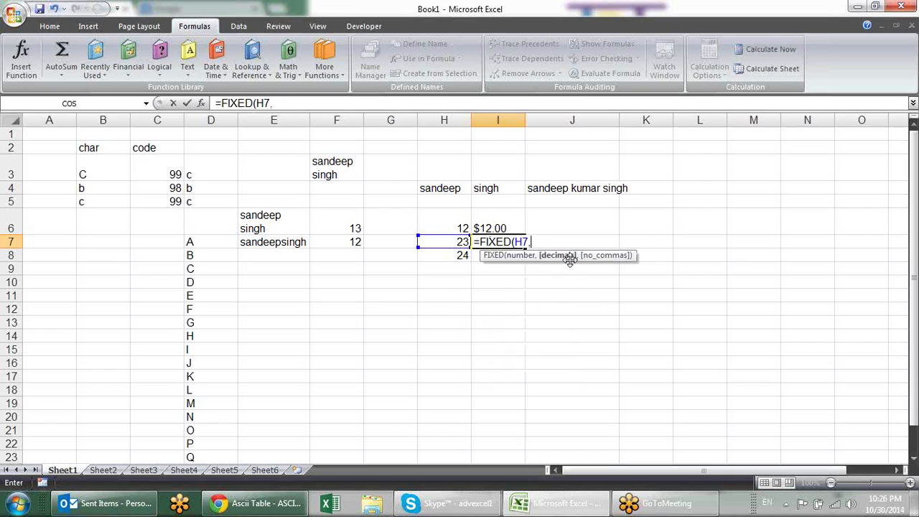
pyautogui.write('2')
pyautogui.write(',')
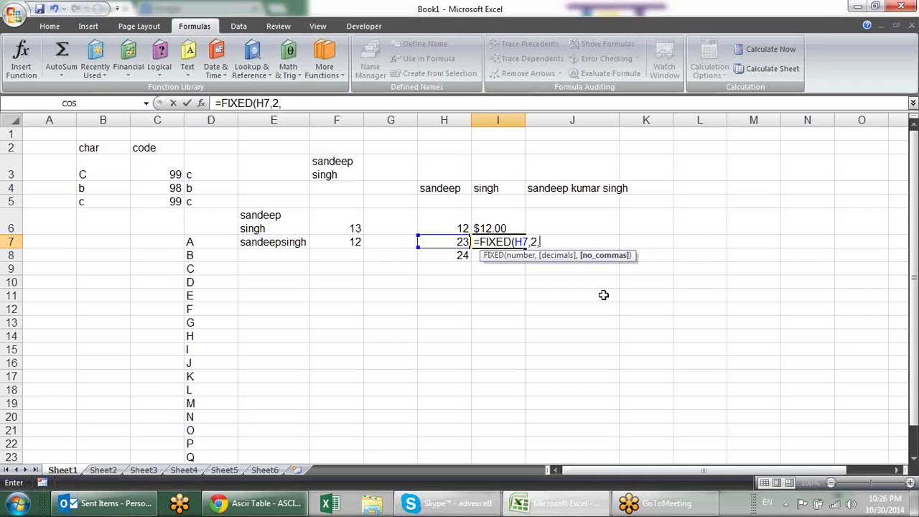
pyautogui.write('true')
pyautogui.press('Tab')
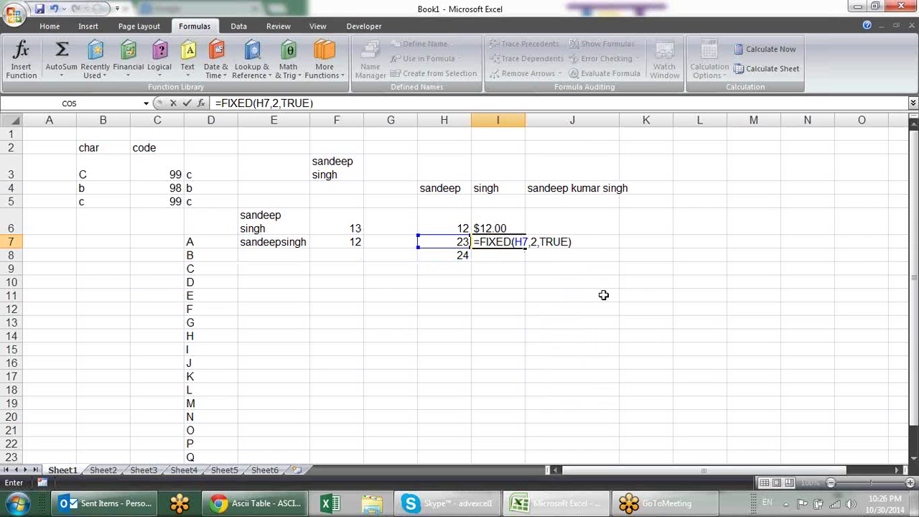
pyautogui.press('Return')
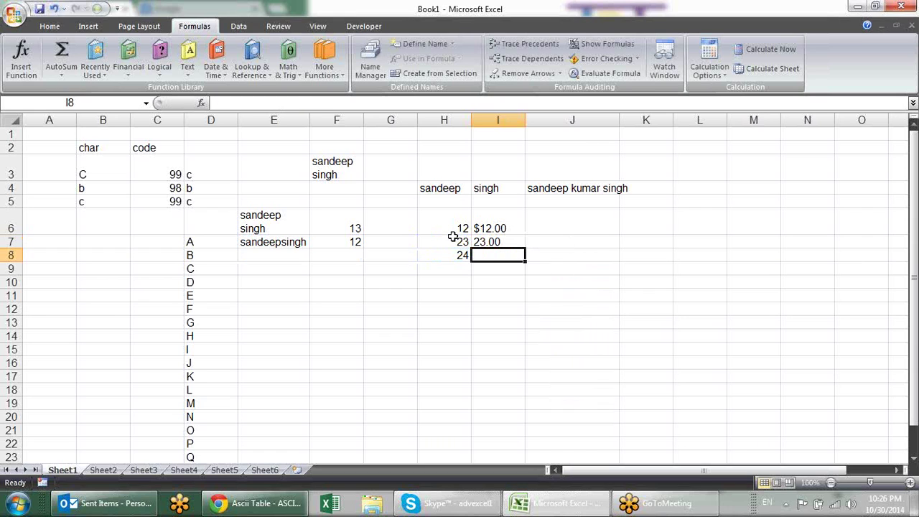
# Change H7 to 1212 and switch I7's TRUE argument to FALSE, showing 1,212.00
pyautogui.click(451, 238)
pyautogui.write('1212')
pyautogui.press('Return')
pyautogui.click(498, 244)
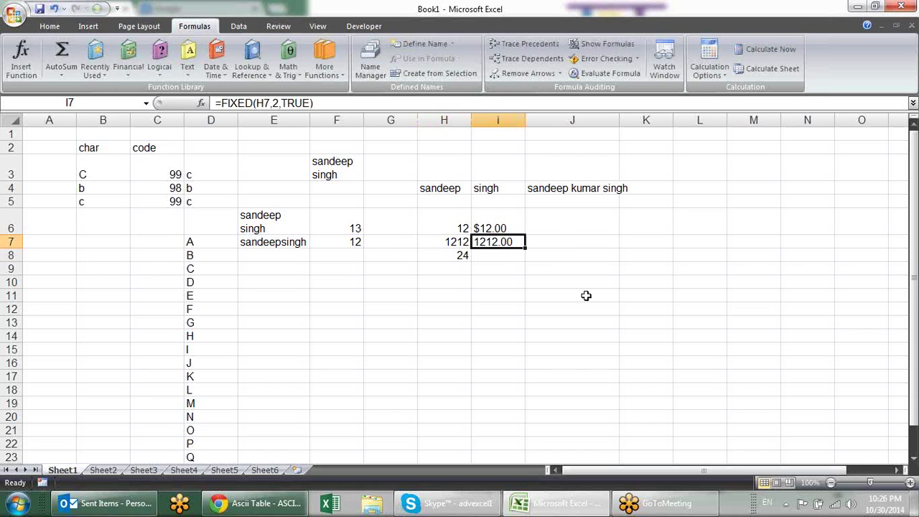
pyautogui.press('F2')
pyautogui.moveTo(571, 244); pyautogui.dragTo(539, 242)
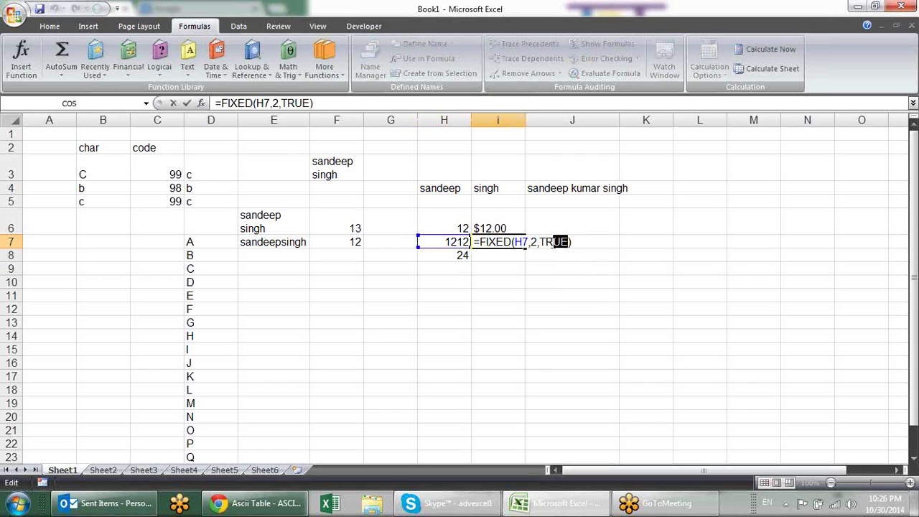
pyautogui.write('false')
pyautogui.press('Return')
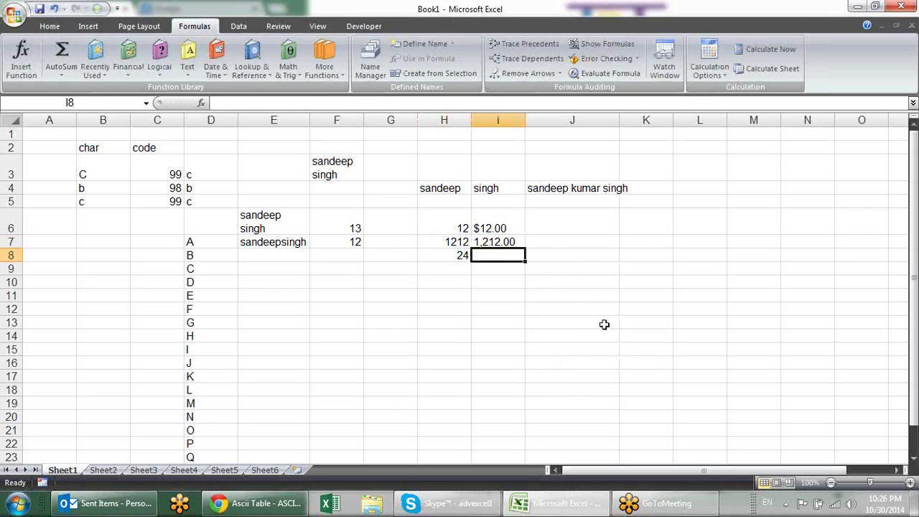
# Review the revised =FIXED(H7,2,FALSE) formula in I7
pyautogui.click(534, 243)
pyautogui.click(514, 242)
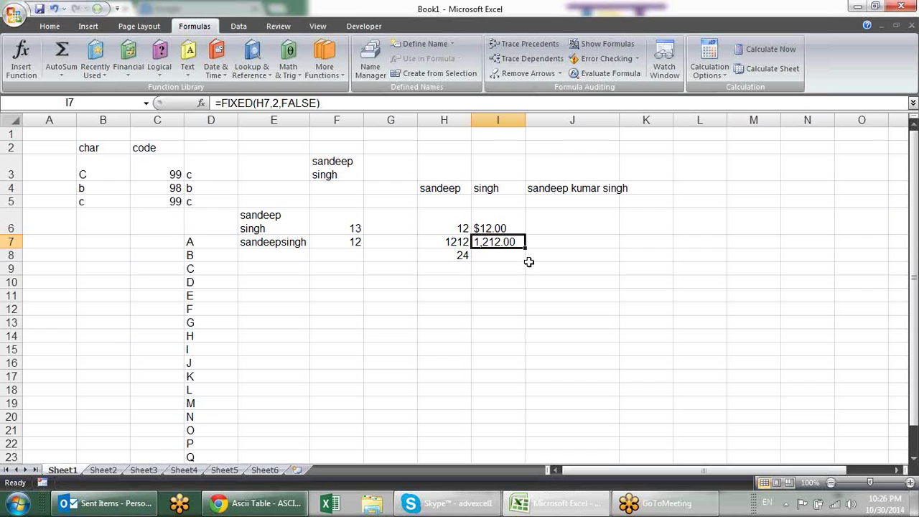
pyautogui.click(528, 263)
pyautogui.click(519, 246)
pyautogui.click(402, 298)
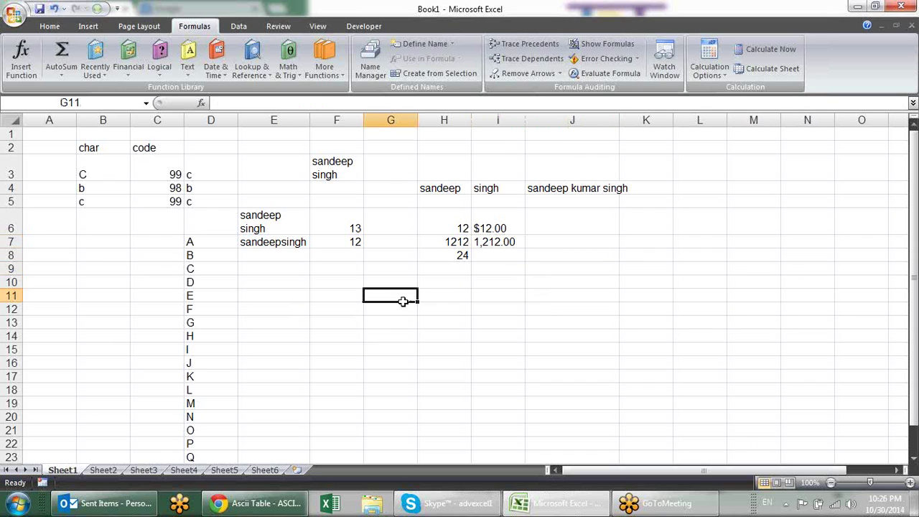
pyautogui.click(186, 71)
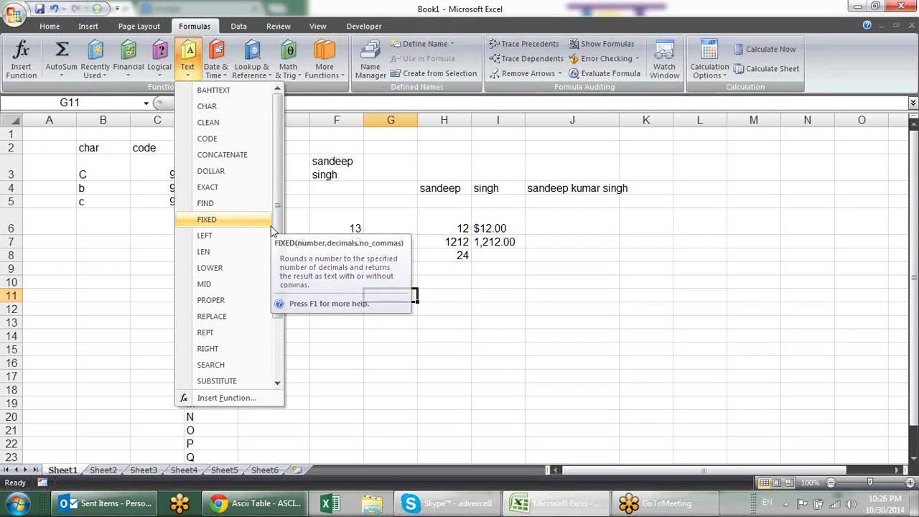
pyautogui.click(436, 357)
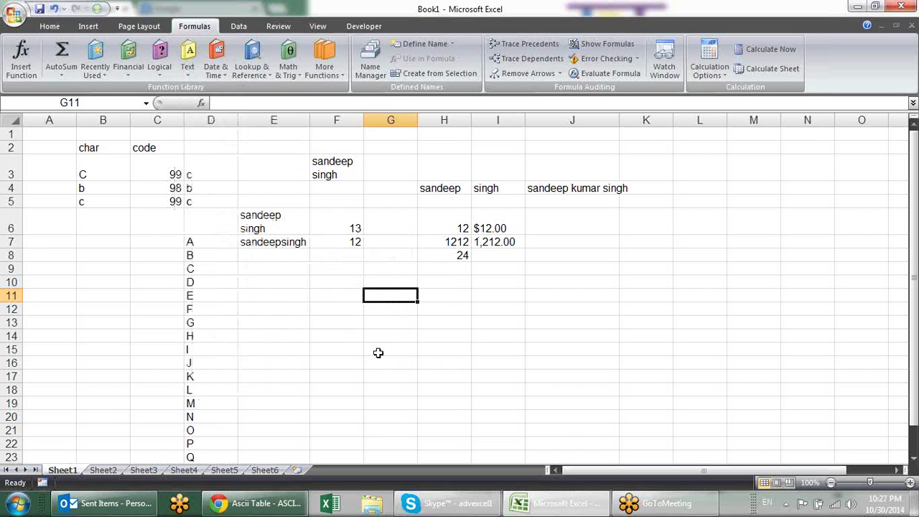
pyautogui.moveTo(619, 119); pyautogui.dragTo(632, 120)
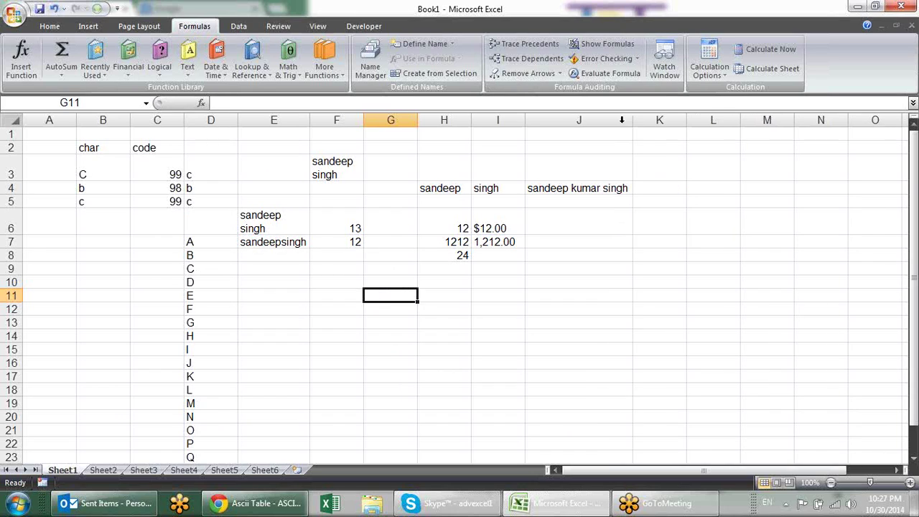
# Enter =UPPER(J4) in K4 to show the name in capitals
pyautogui.click(666, 186)
pyautogui.write('=')
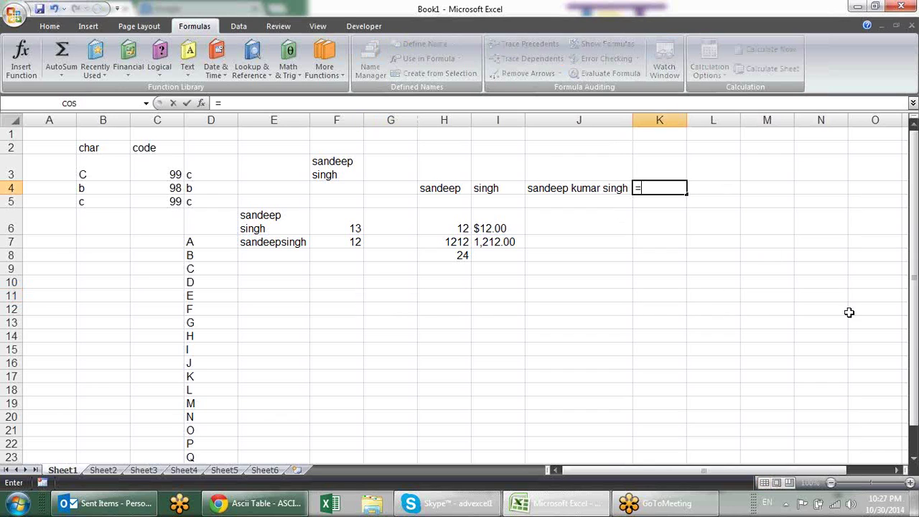
pyautogui.write('up')
pyautogui.press('Tab')
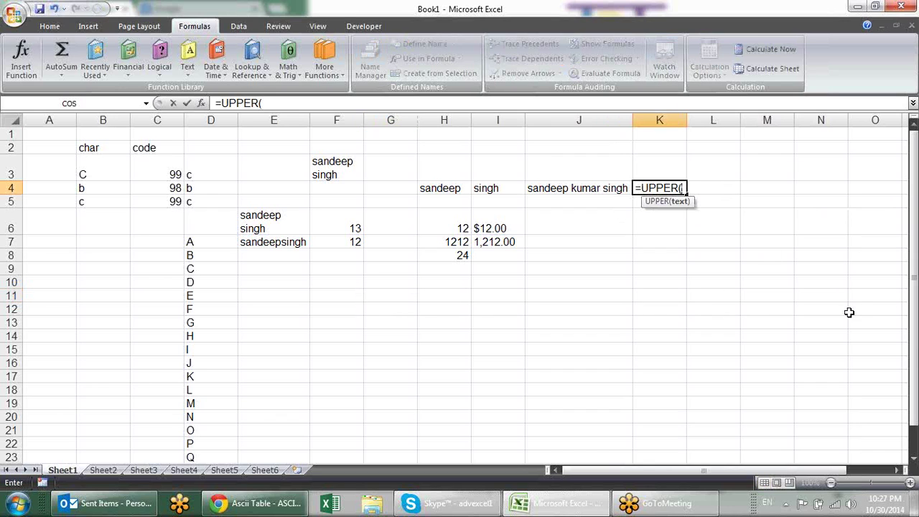
pyautogui.click(609, 189)
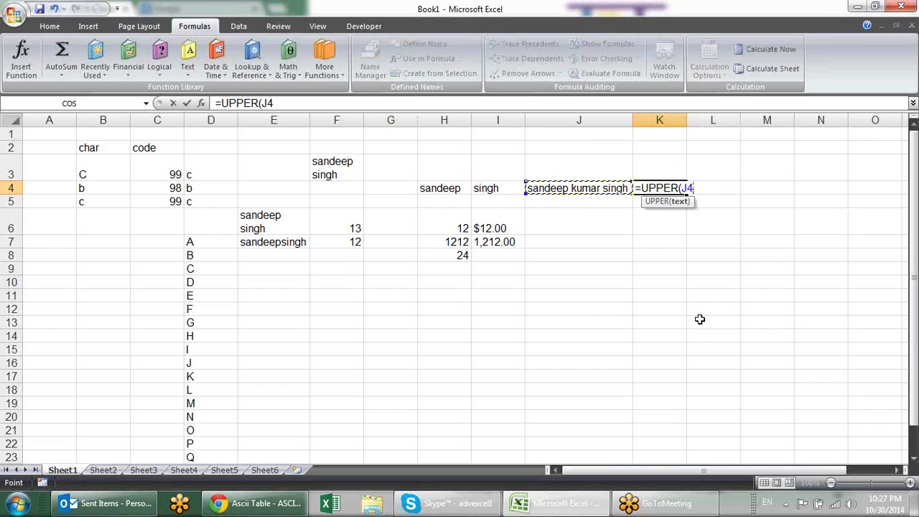
pyautogui.write(')')
pyautogui.press('Return')
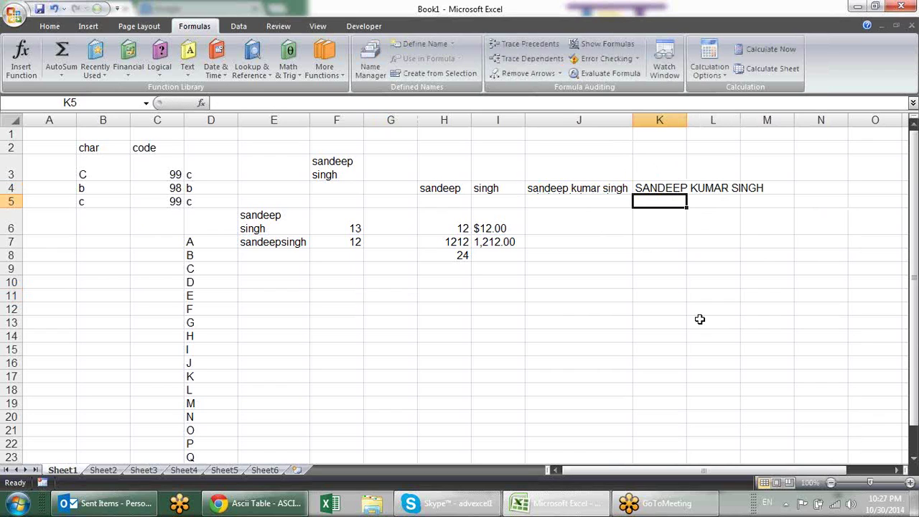
# Enter =LOWER(K4) in K5 to show the name in lower case
pyautogui.write('=low')
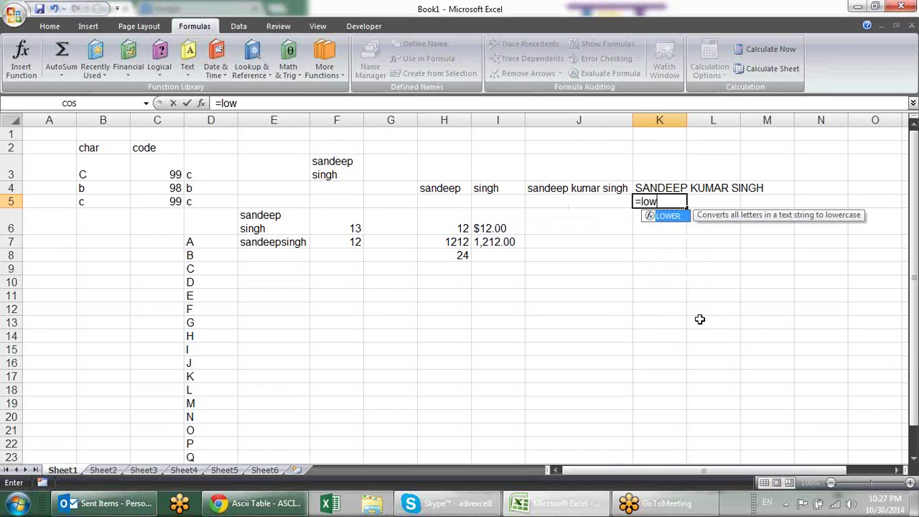
pyautogui.press('Tab')
pyautogui.click(652, 184)
pyautogui.write(')')
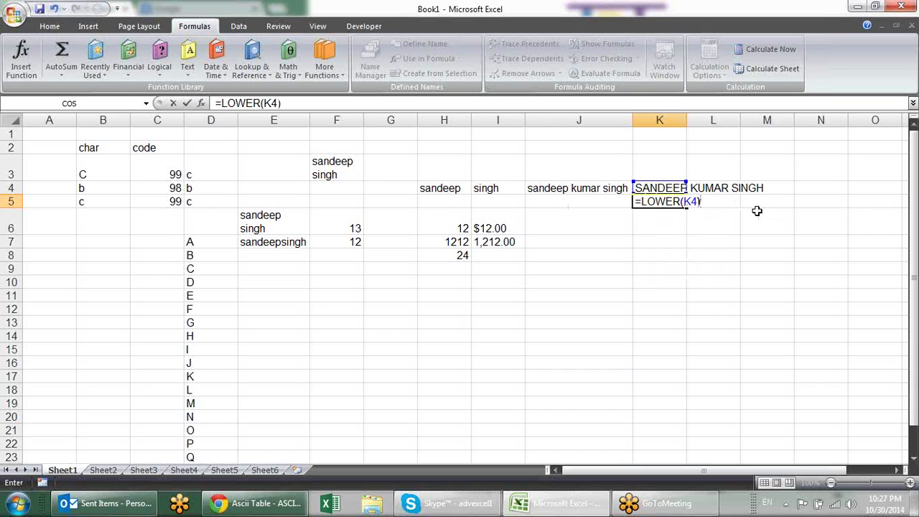
pyautogui.press('Return')
# Enter =PROPER(K5) in K6 to show the name in proper case
pyautogui.write('=')
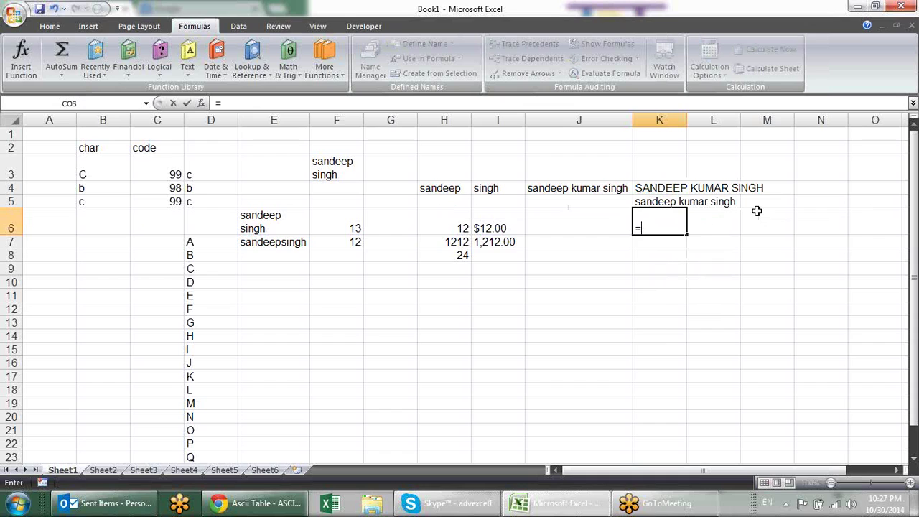
pyautogui.write('pro')
pyautogui.press('Down')
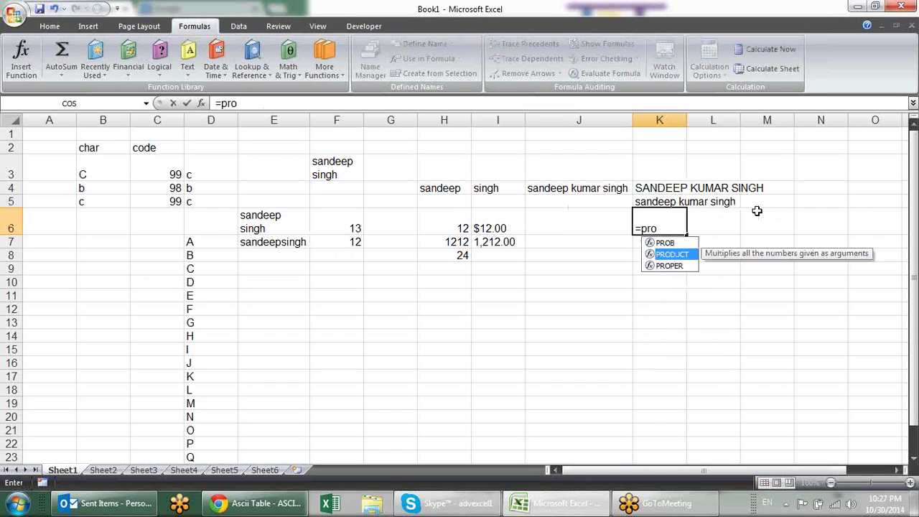
pyautogui.press('Down')
pyautogui.press('Tab')
pyautogui.click(683, 198)
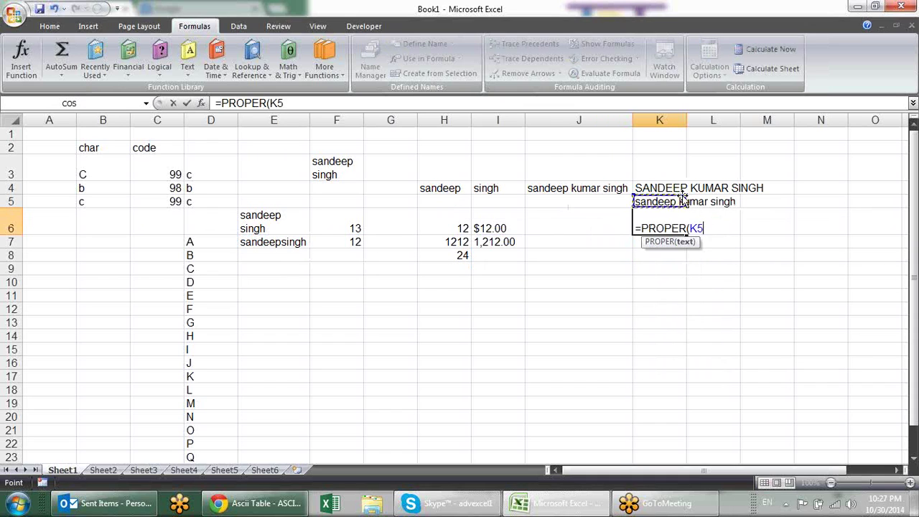
pyautogui.press('Return')
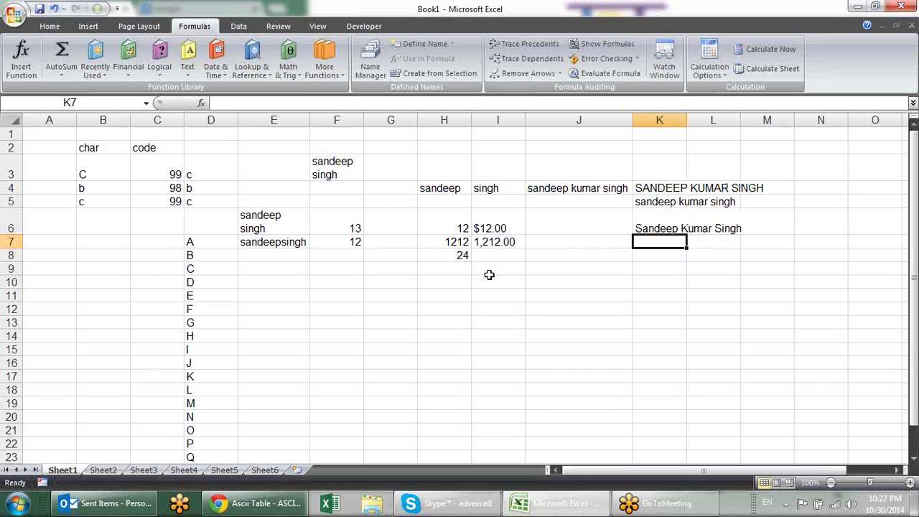
# Browse the Text functions list down to its last entries, then close it
pyautogui.click(445, 297)
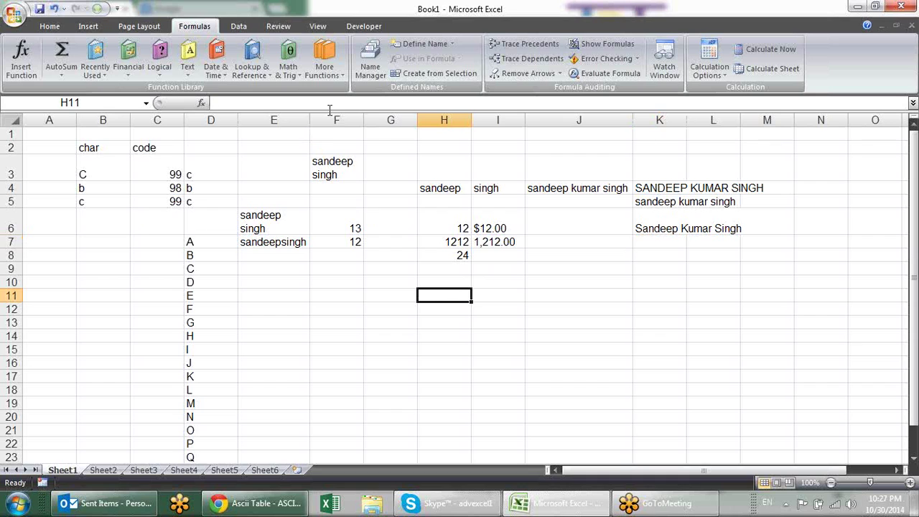
pyautogui.click(187, 57)
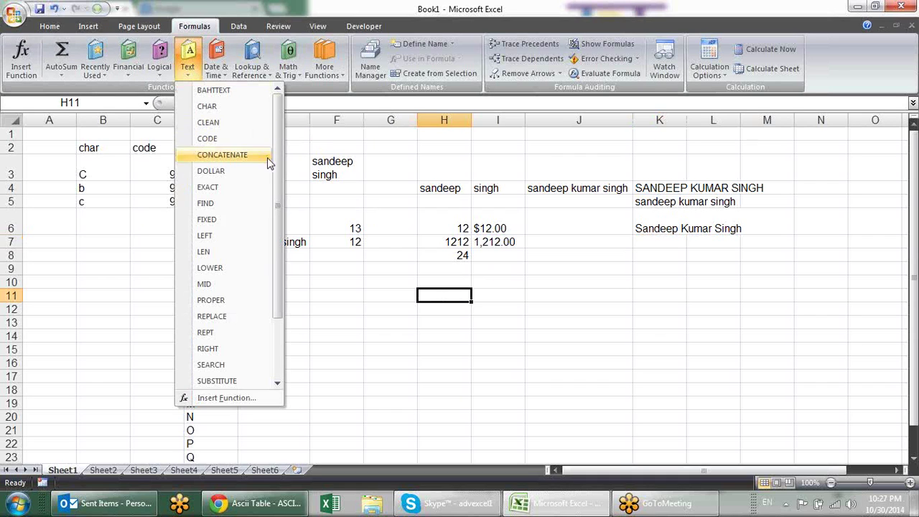
pyautogui.moveTo(279, 167); pyautogui.dragTo(272, 239)
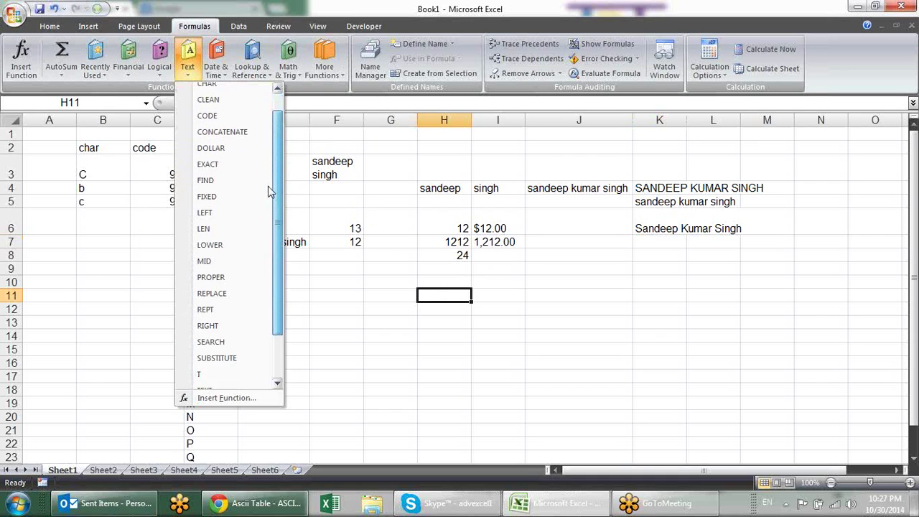
pyautogui.click(493, 339)
# Enter the sample name sandeep in F10
pyautogui.click(338, 279)
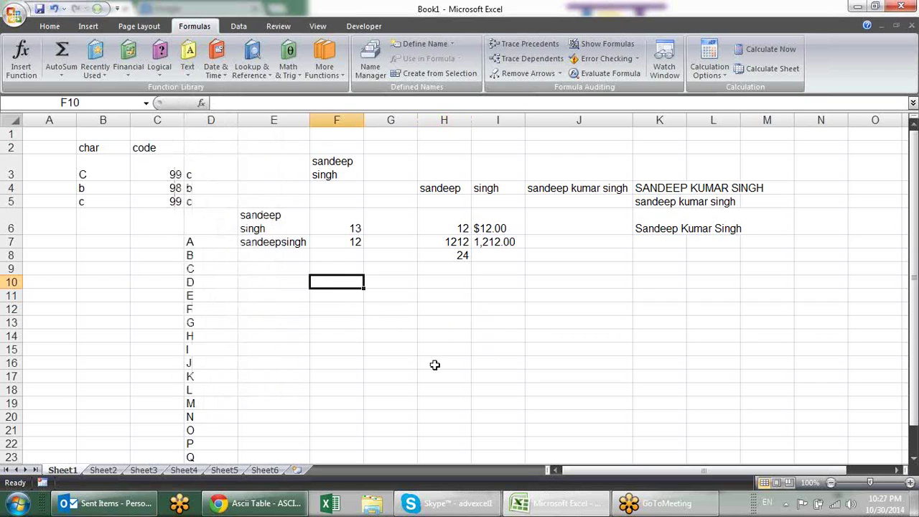
pyautogui.write('sandeep')
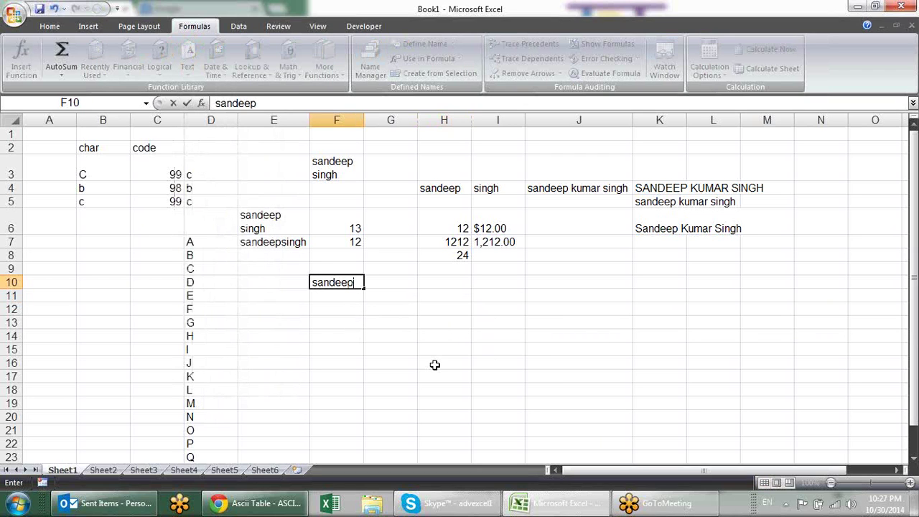
pyautogui.press('Tab')
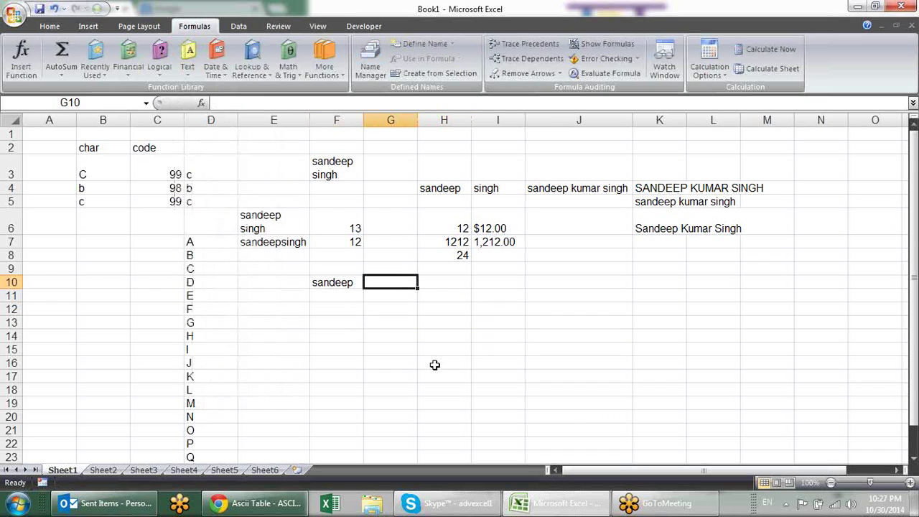
# Enter =REPLACE(F10,2,1,"u") in G10 to show sundeep, and widen column G
pyautogui.write('=')
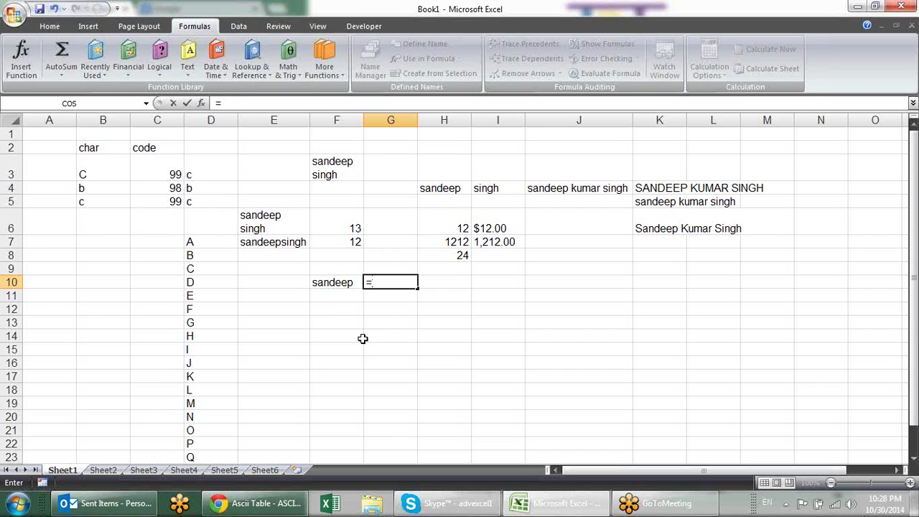
pyautogui.write('re')
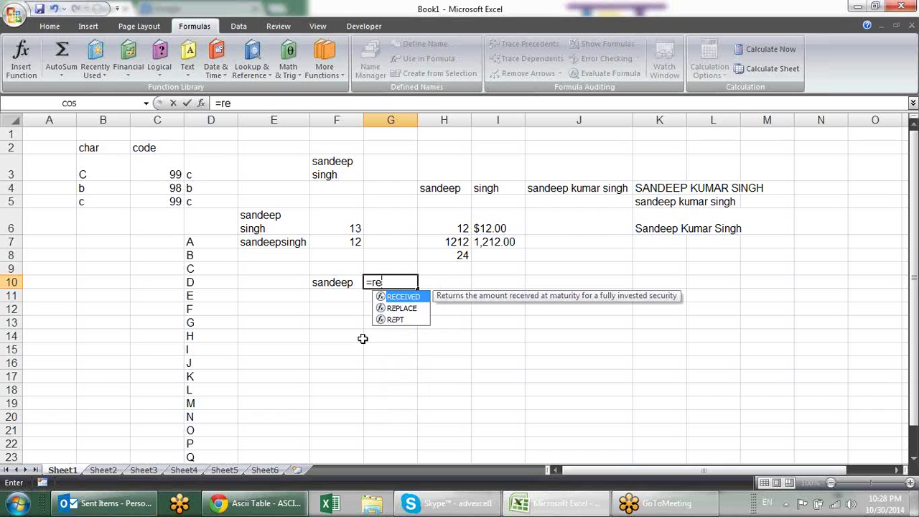
pyautogui.press('Down')
pyautogui.press('Tab')
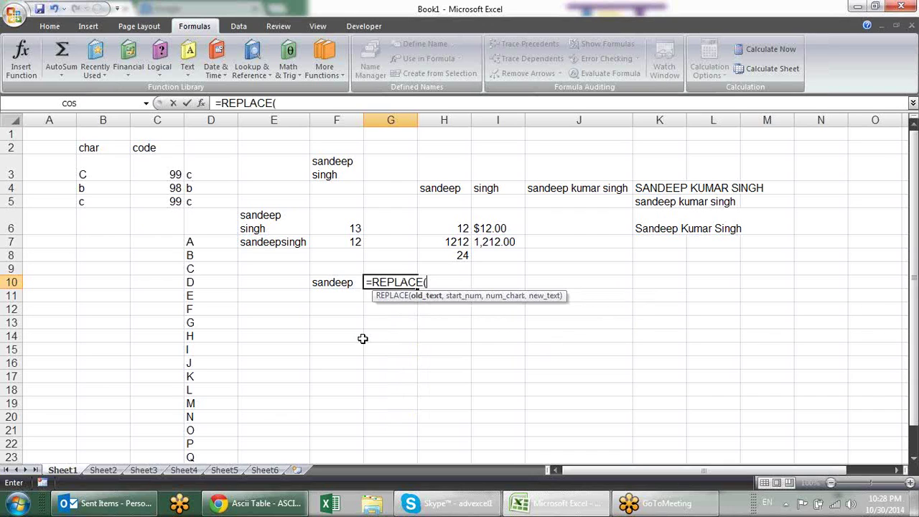
pyautogui.click(332, 281)
pyautogui.write(',')
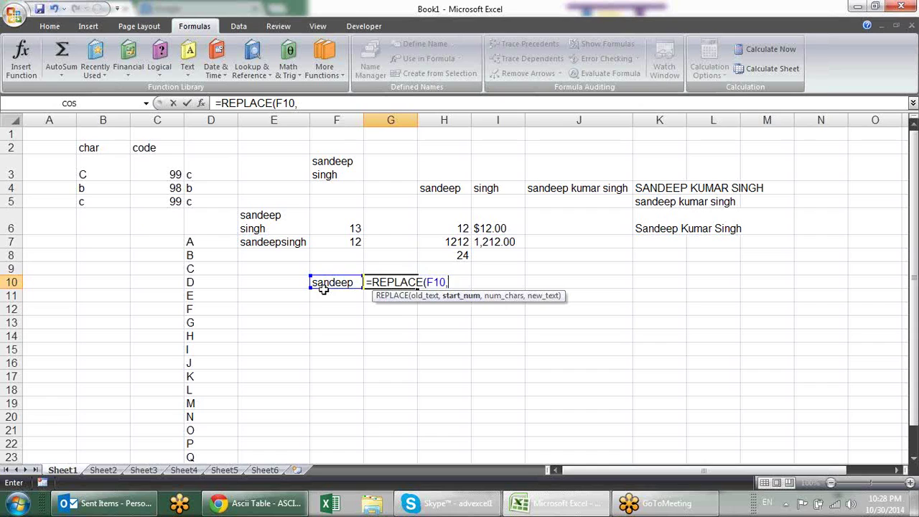
pyautogui.write('2,')
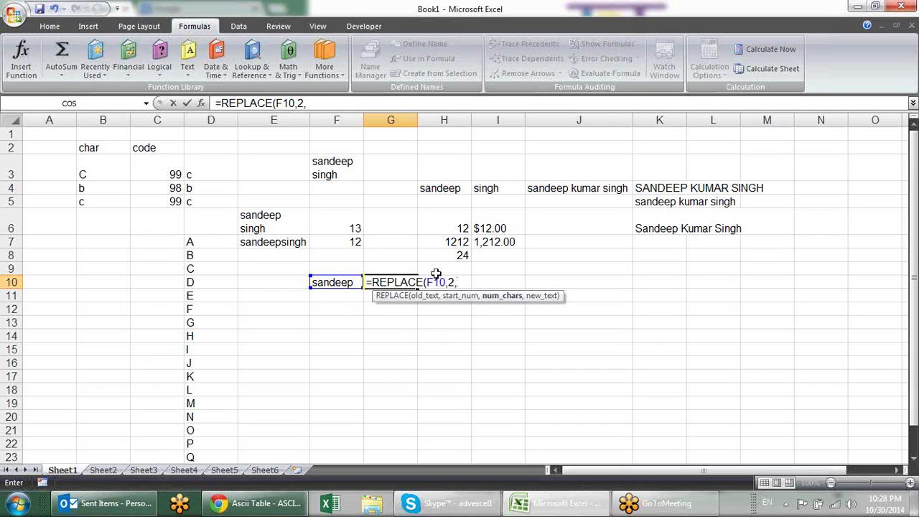
pyautogui.write('1')
pyautogui.write(',')
pyautogui.write('"')
pyautogui.write('u")')
pyautogui.press('Return')
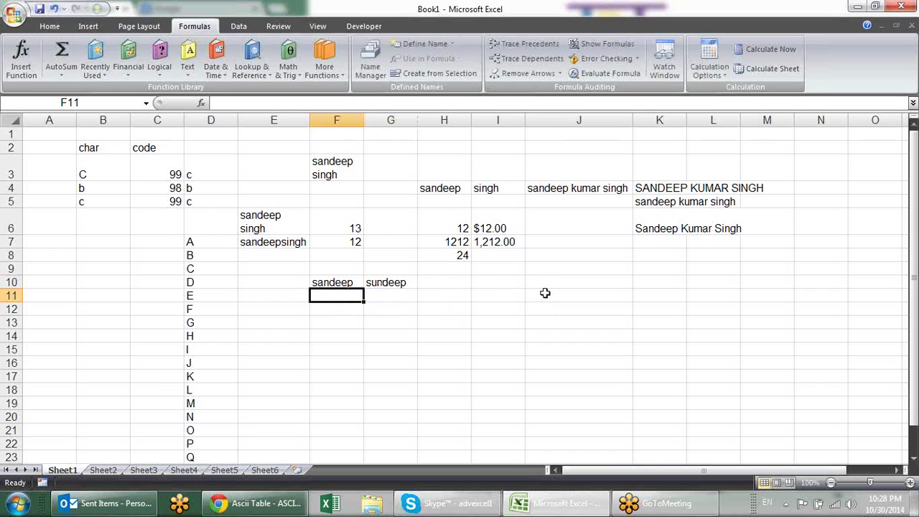
pyautogui.click(410, 298)
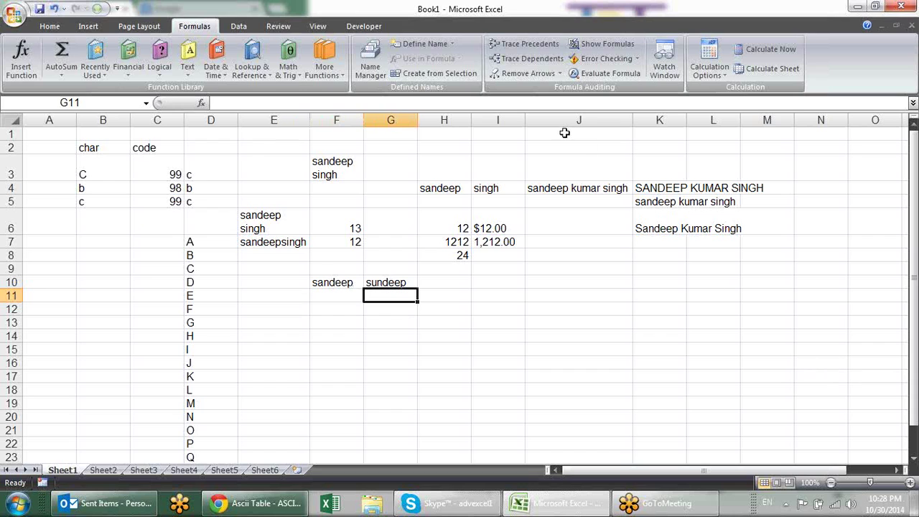
pyautogui.moveTo(418, 120); pyautogui.dragTo(457, 119)
# Enter =SUBSTITUTE(F10,"a","u") in G11 so it shows sundeep
pyautogui.write('=')
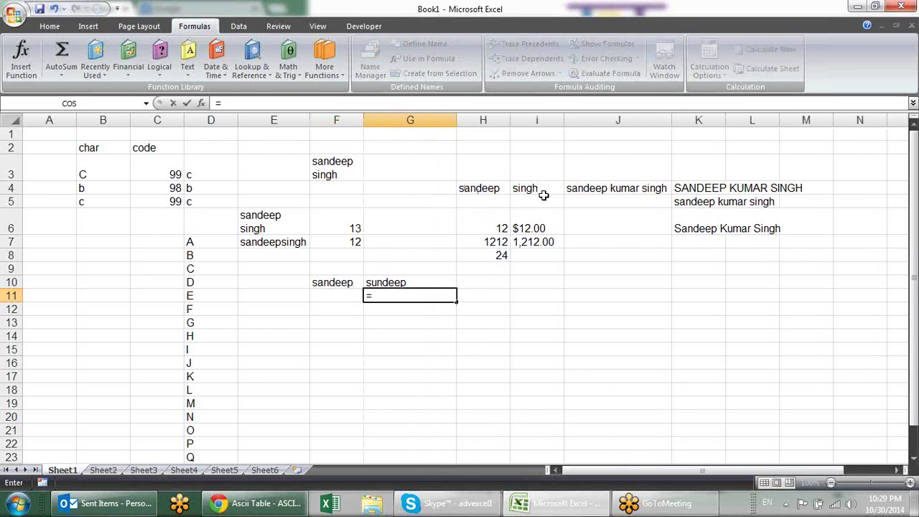
pyautogui.write('sub')
pyautogui.press('Tab')
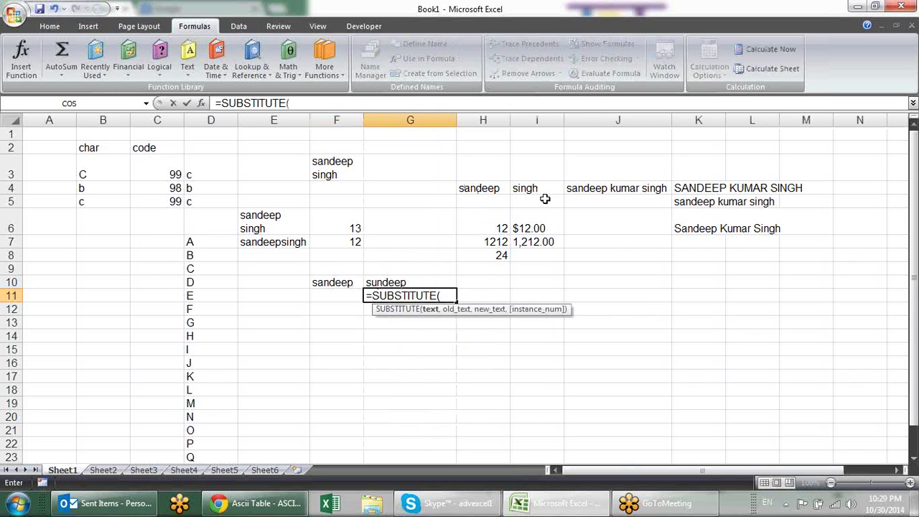
pyautogui.click(352, 282)
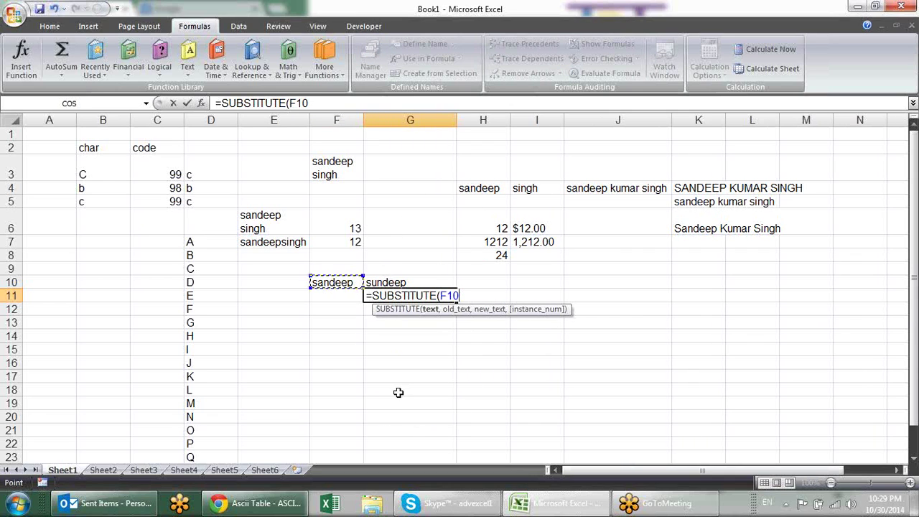
pyautogui.write(',')
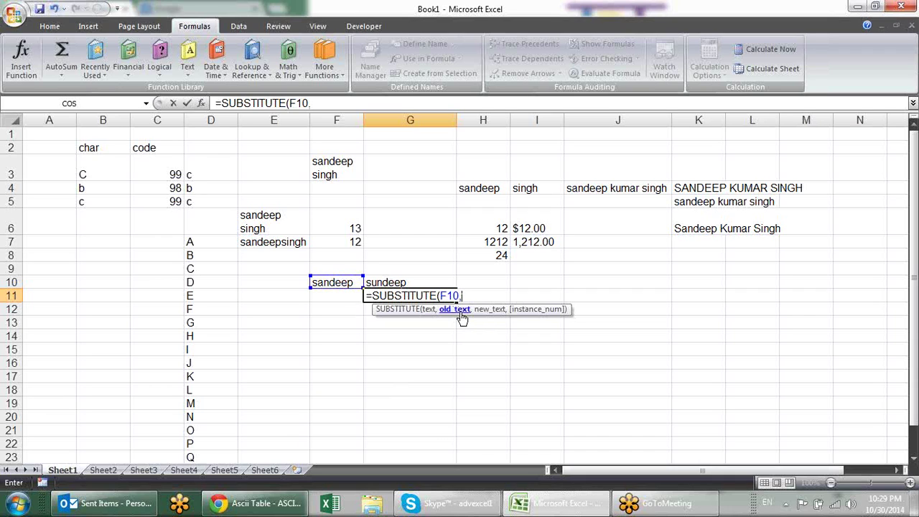
pyautogui.write('"a')
pyautogui.write('"')
pyautogui.write(',')
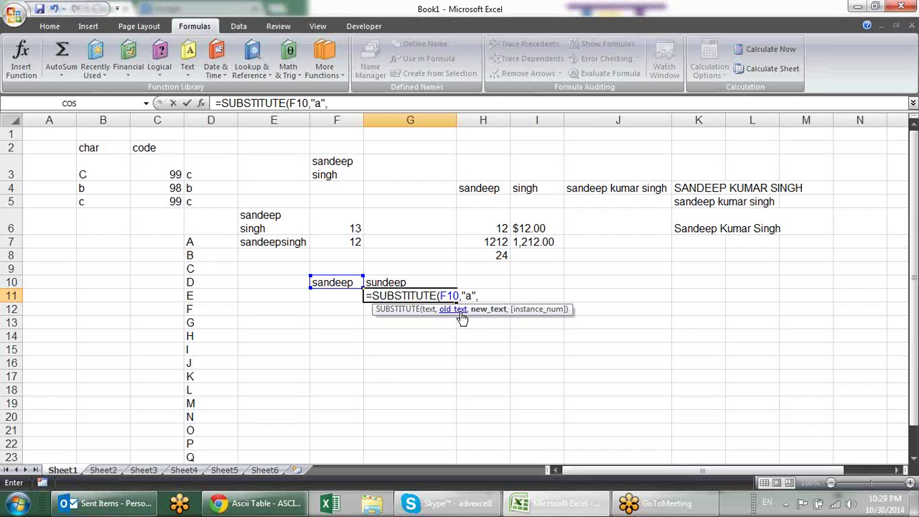
pyautogui.write('"u')
pyautogui.write('")')
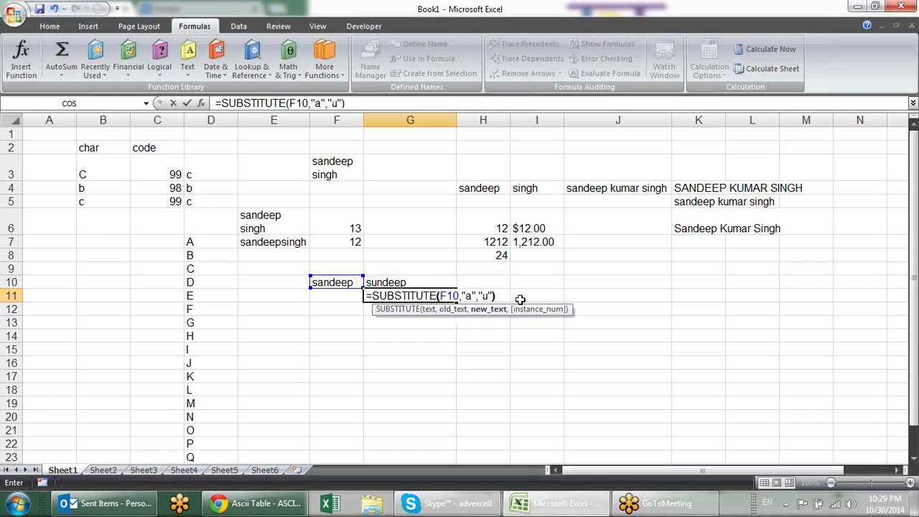
pyautogui.press('Return')
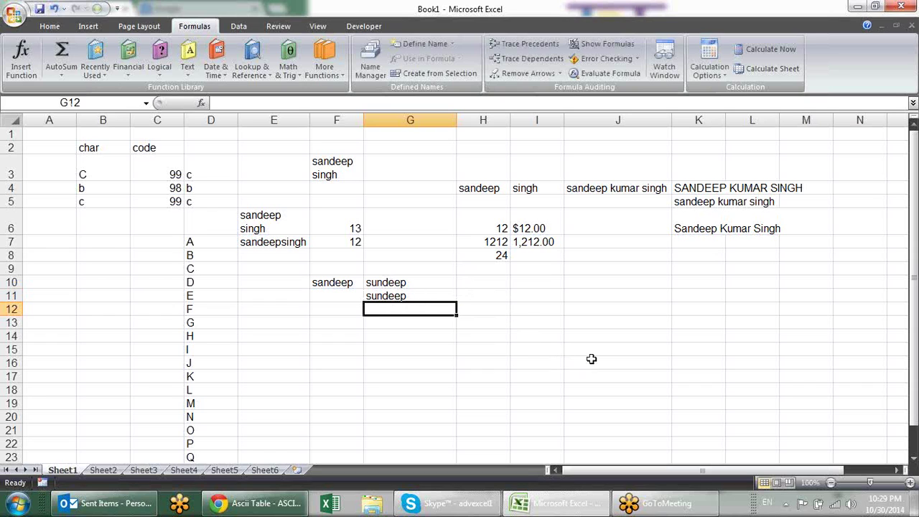
# Enter =SUBSTITUTE(F10,"e","a") in G12 so it shows sandaap
pyautogui.write('=')
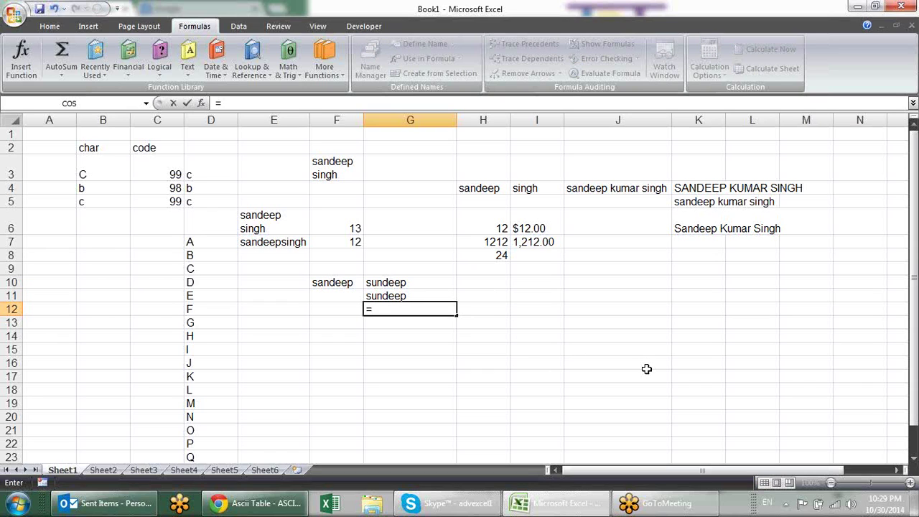
pyautogui.write('sub')
pyautogui.press('Tab')
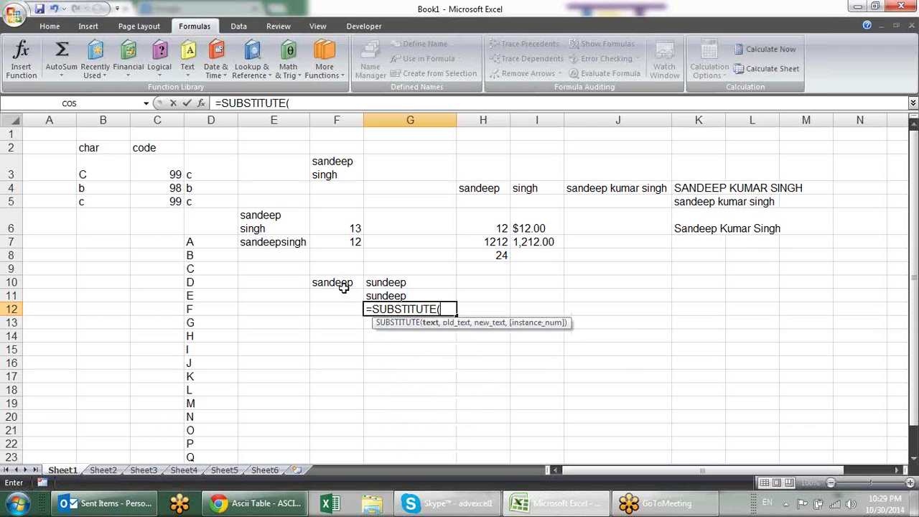
pyautogui.click(336, 281)
pyautogui.write(',"e","o')
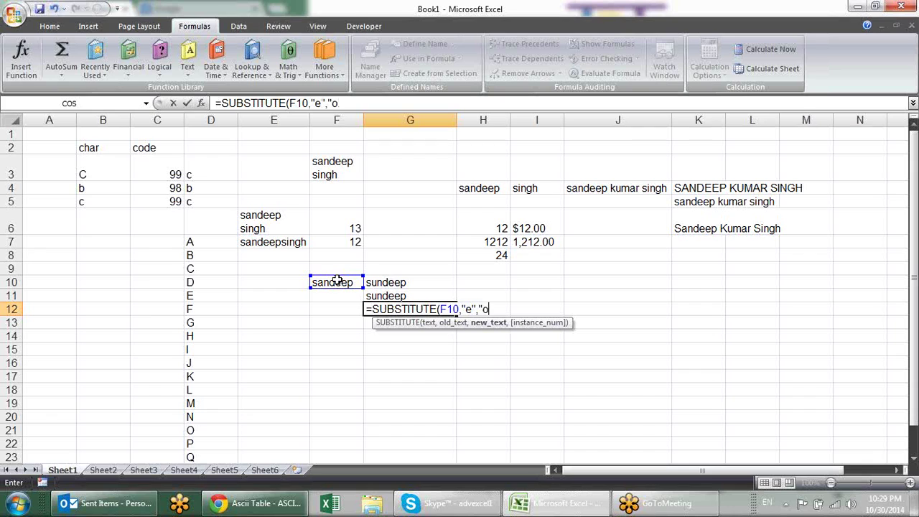
pyautogui.press('BackSpace')
pyautogui.write('a"')
pyautogui.write(')')
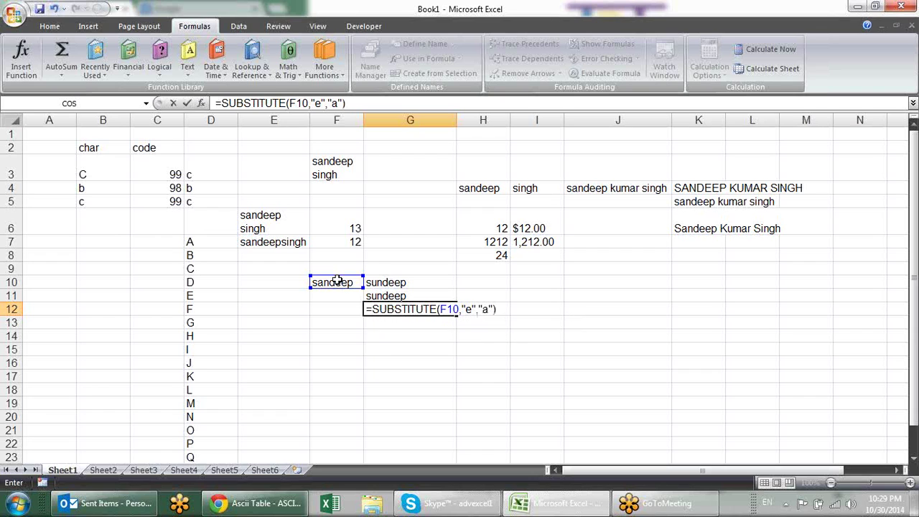
pyautogui.press('Return')
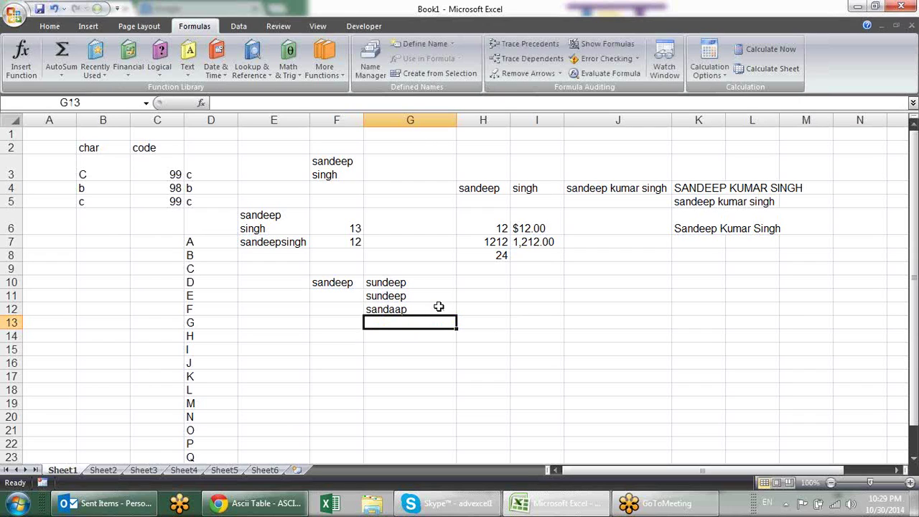
# Reopen G12's formula to review its arguments
pyautogui.click(419, 309)
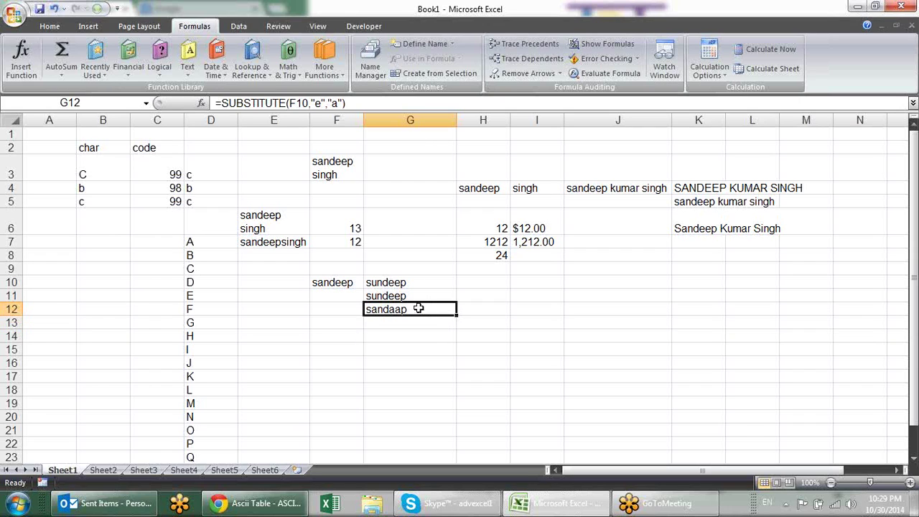
pyautogui.press('F2')
pyautogui.press('Left')
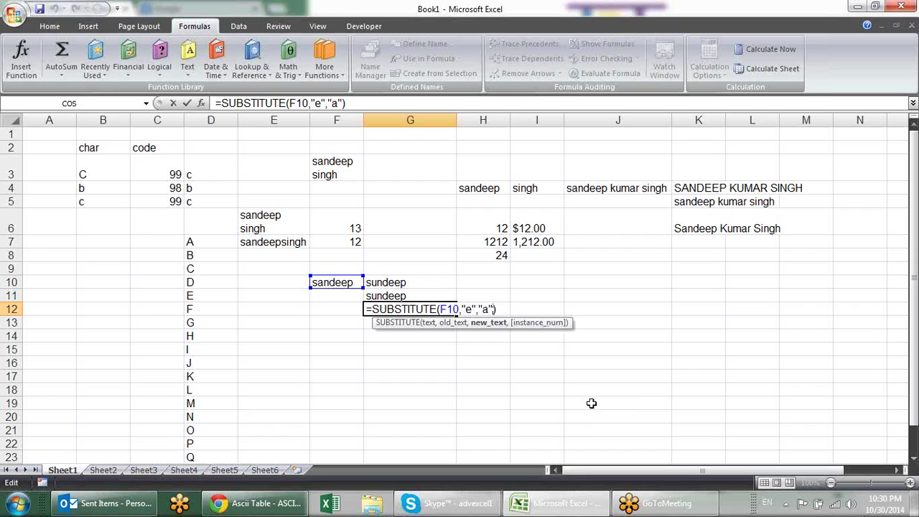
# Set the instance number in G12's SUBSTITUTE formula to 2 so only the second "e" changes
pyautogui.write(',')
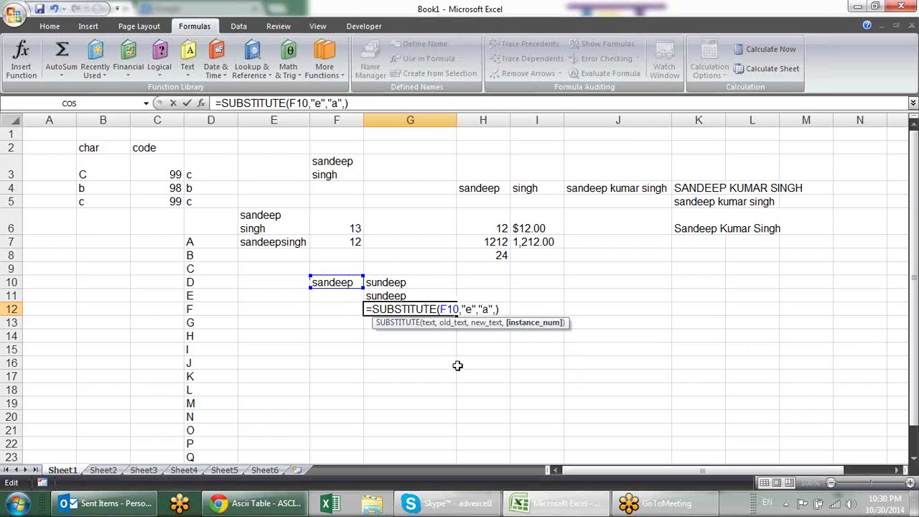
pyautogui.write('1')
pyautogui.press('BackSpace')
pyautogui.write('2')
pyautogui.press('Return')
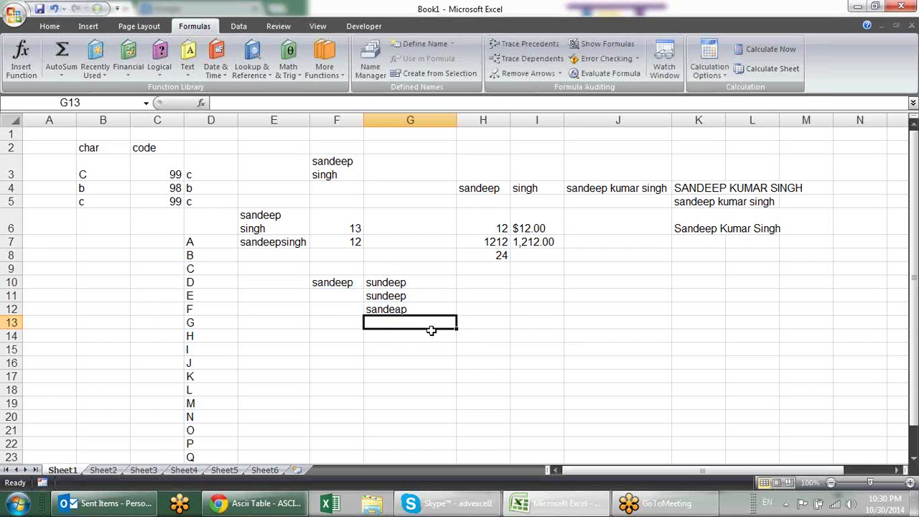
pyautogui.click(430, 366)
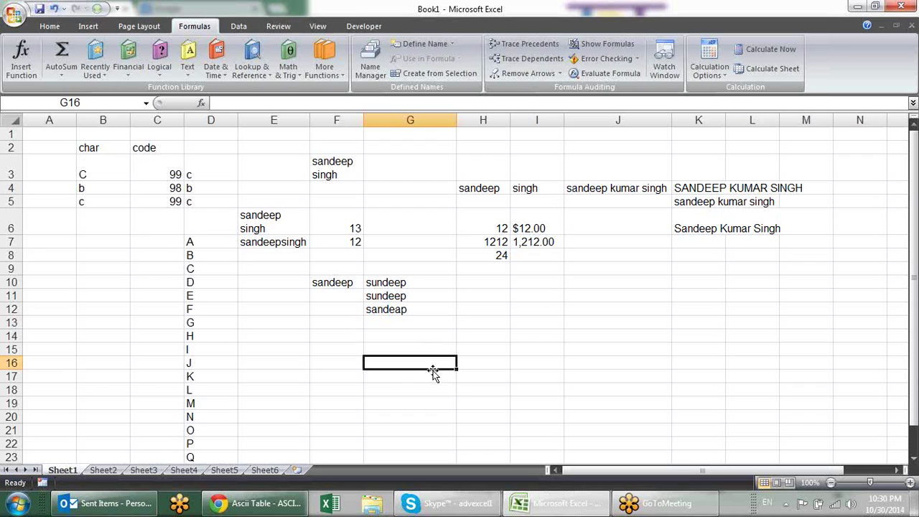
# Delete the replacement "a" so G12 becomes =SUBSTITUTE(F10,"e","",2) and shows sandep
pyautogui.click(431, 314)
pyautogui.doubleClick(439, 316)
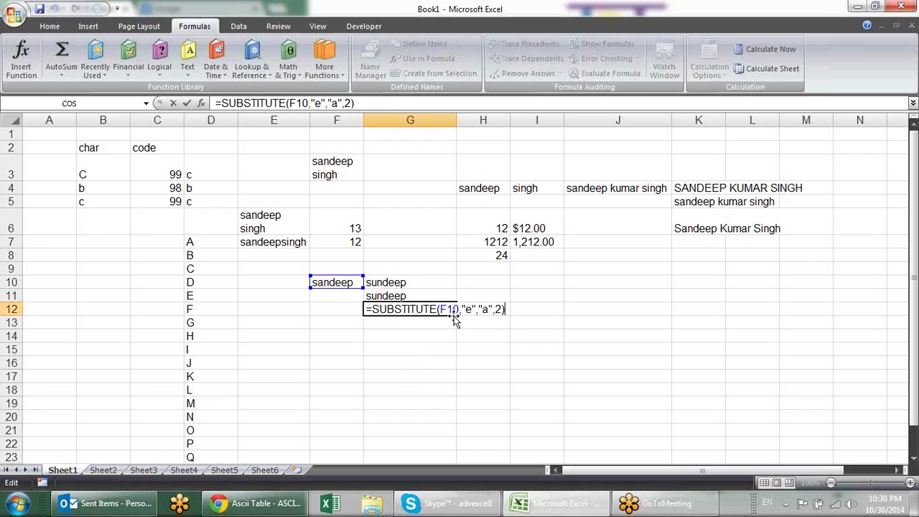
pyautogui.click(503, 309)
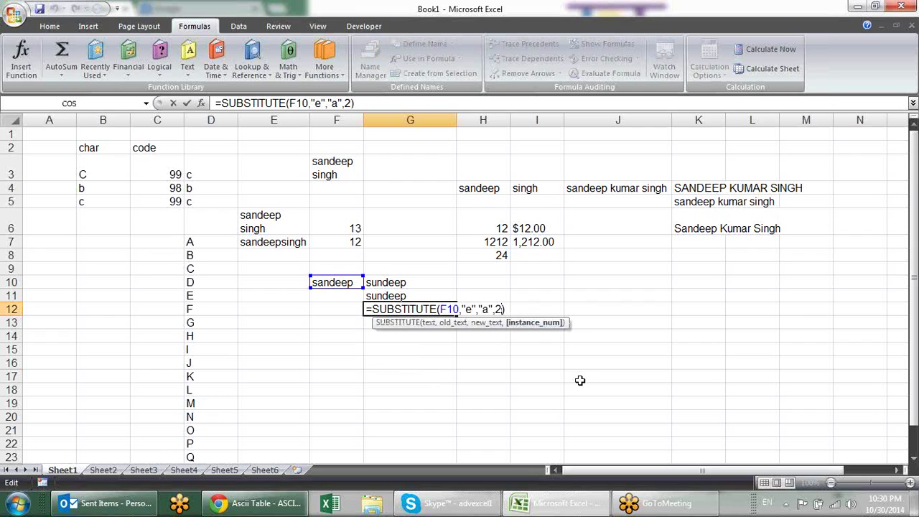
pyautogui.press('Left')
pyautogui.press('Left')
pyautogui.press('Left')
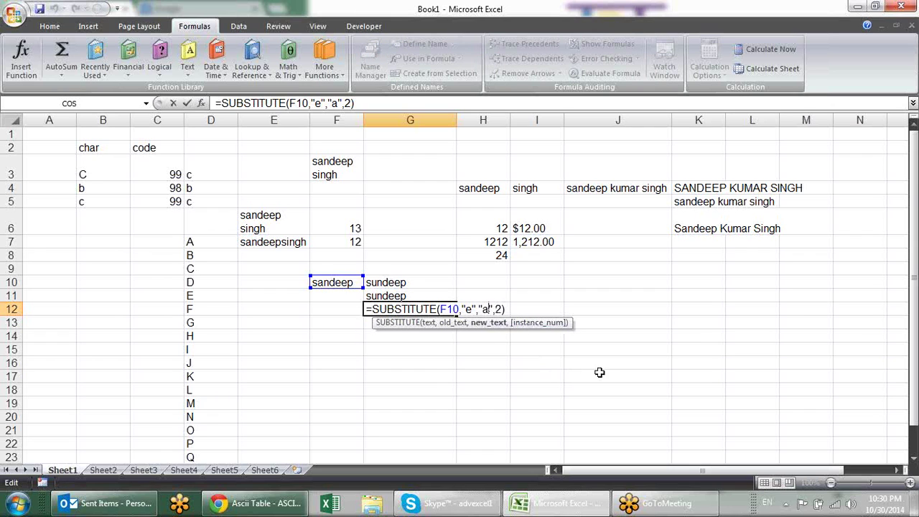
pyautogui.press('BackSpace')
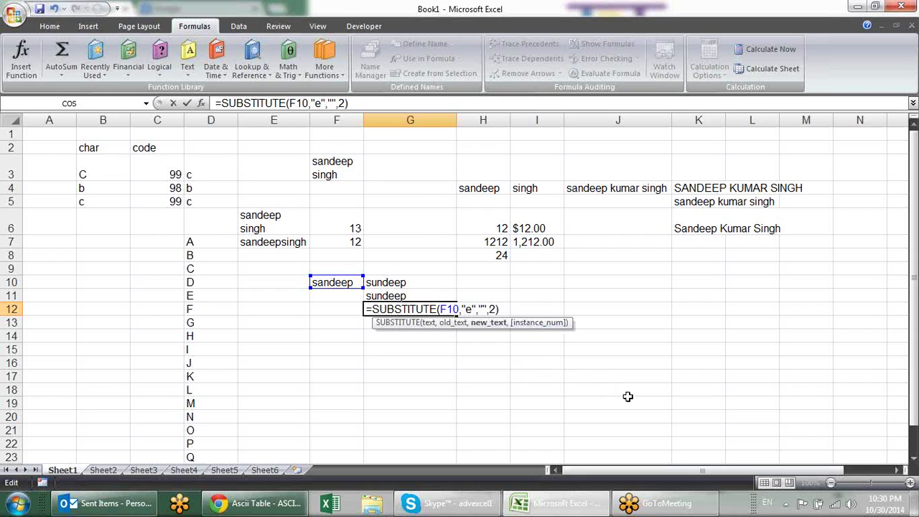
pyautogui.press('Return')
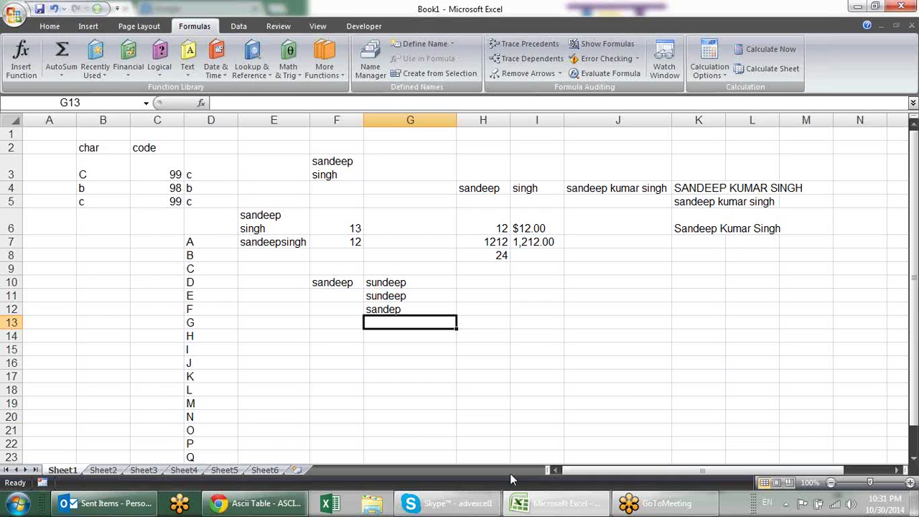
pyautogui.click(415, 351)
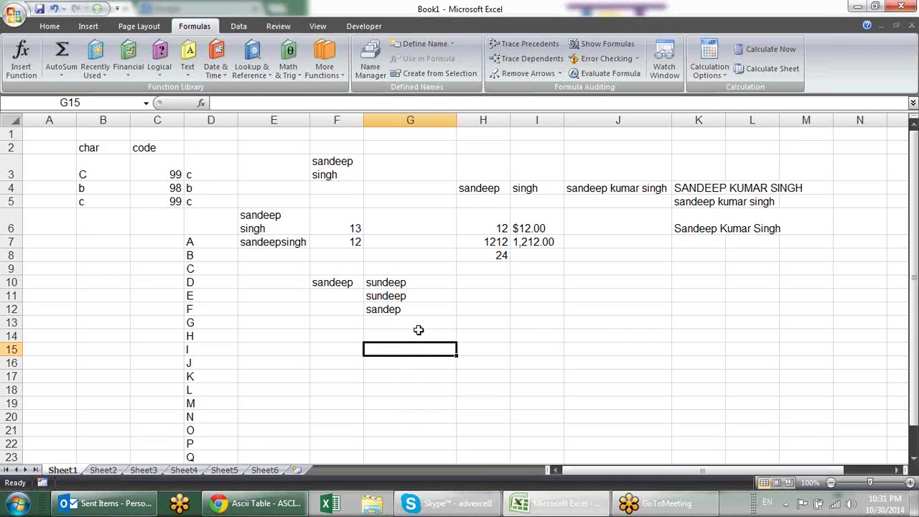
pyautogui.click(418, 323)
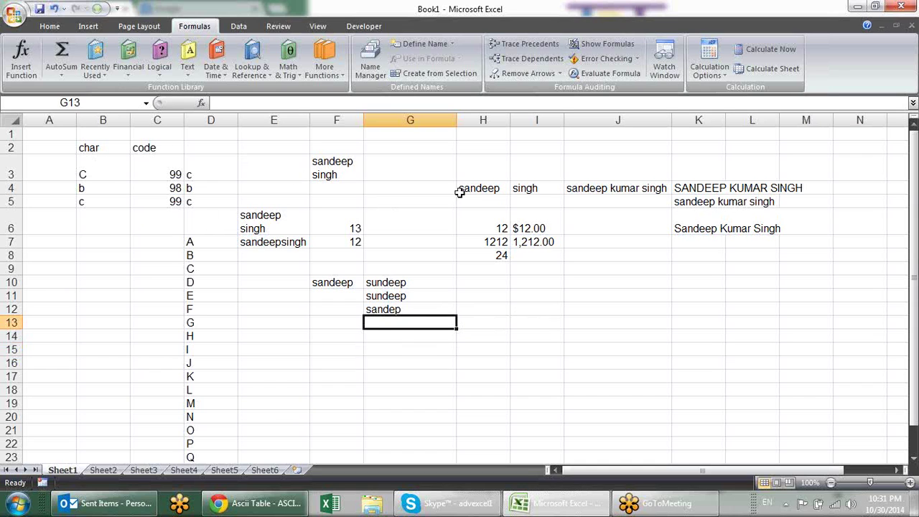
pyautogui.click(189, 72)
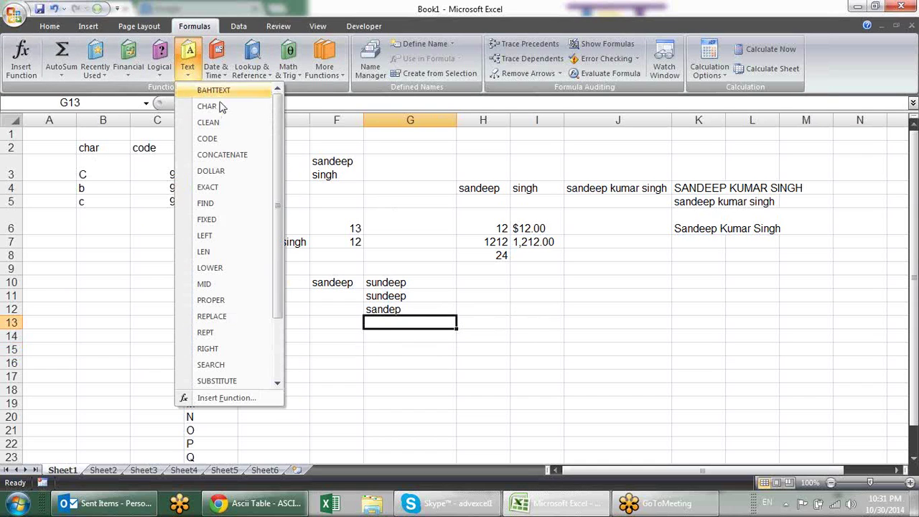
pyautogui.scroll(-5, 273, 160)
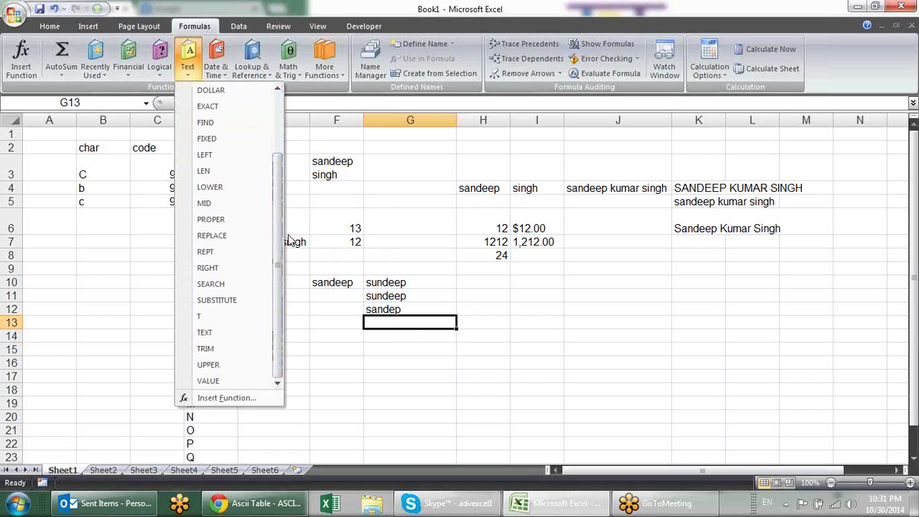
pyautogui.click(294, 287)
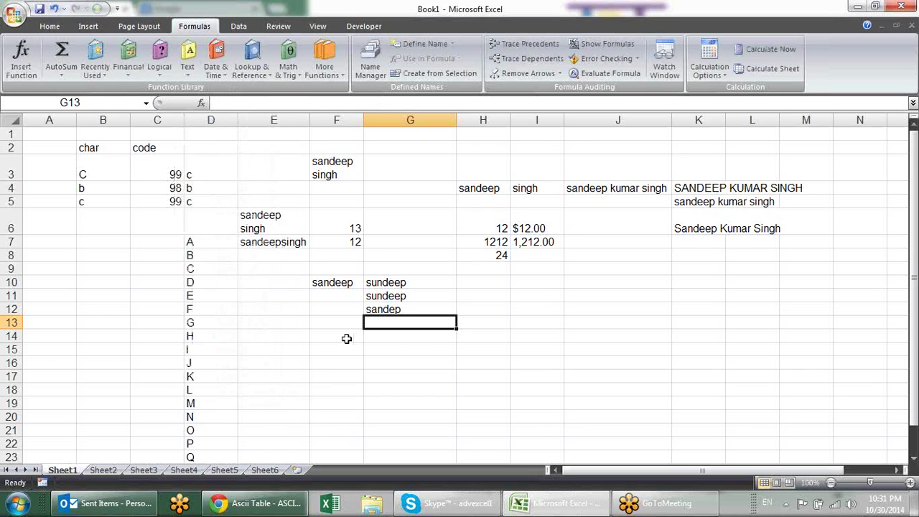
pyautogui.click(323, 324)
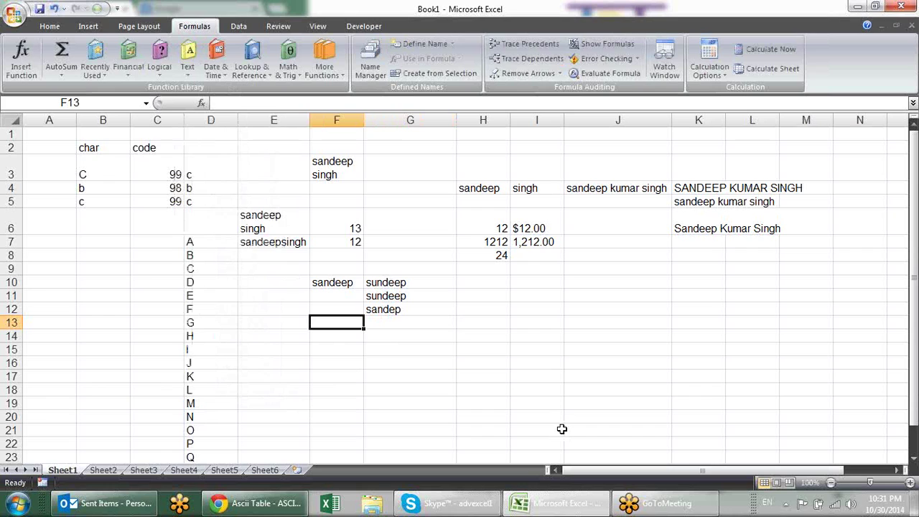
pyautogui.write('harish kumar')
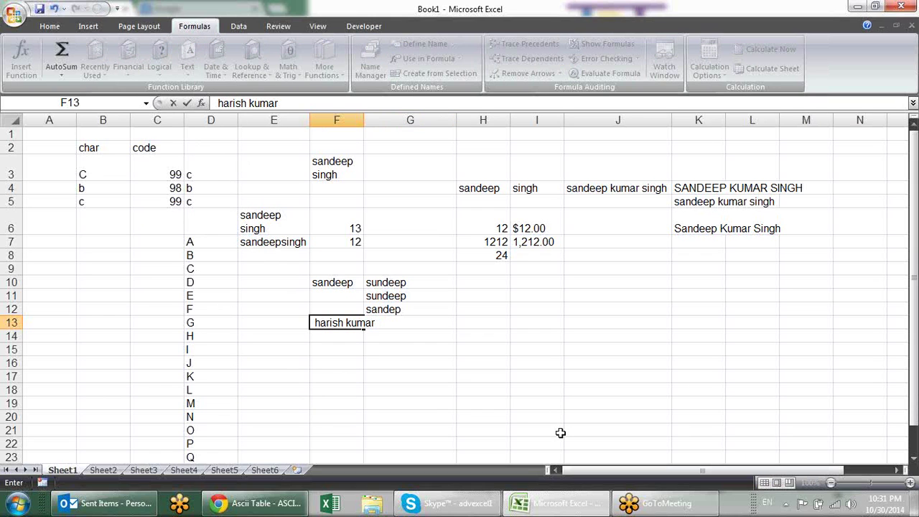
pyautogui.press('Return')
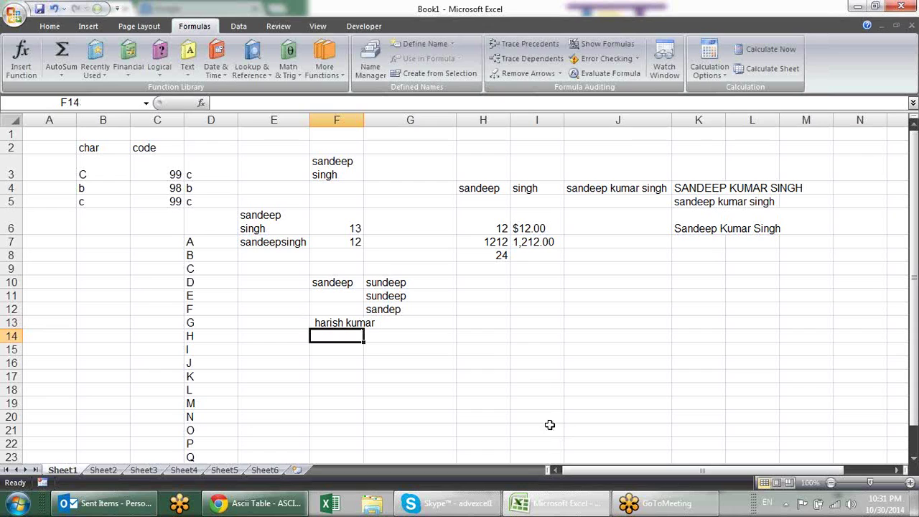
# Enter =LEN(F13) in H13, showing 14
pyautogui.click(485, 332)
pyautogui.click(487, 319)
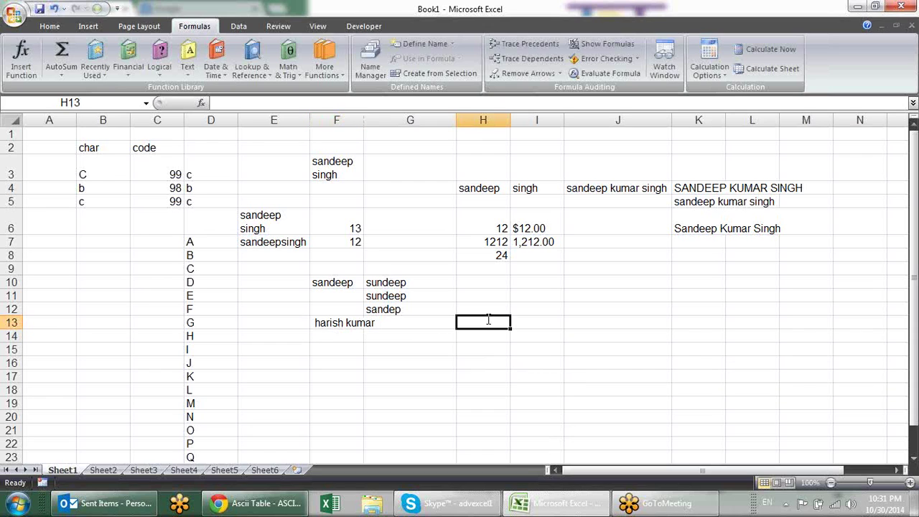
pyautogui.write('=le')
pyautogui.press('Down')
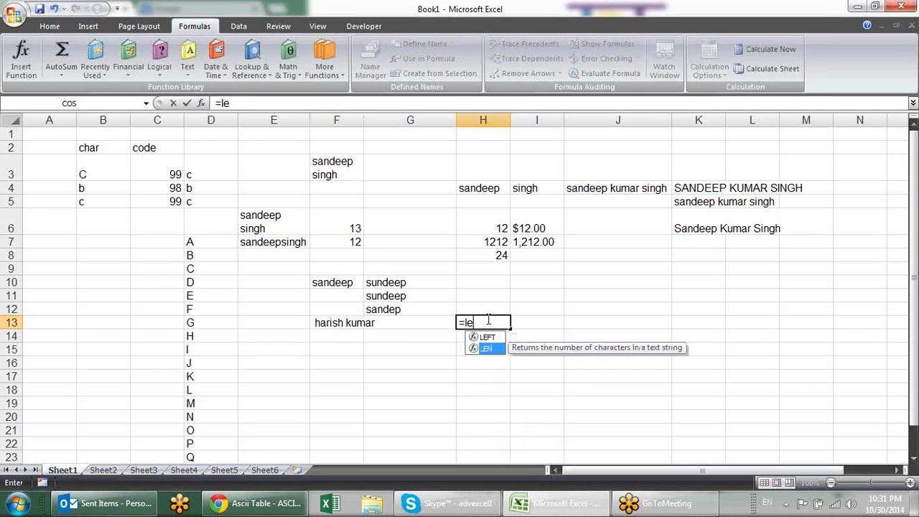
pyautogui.press('Tab')
pyautogui.click(345, 324)
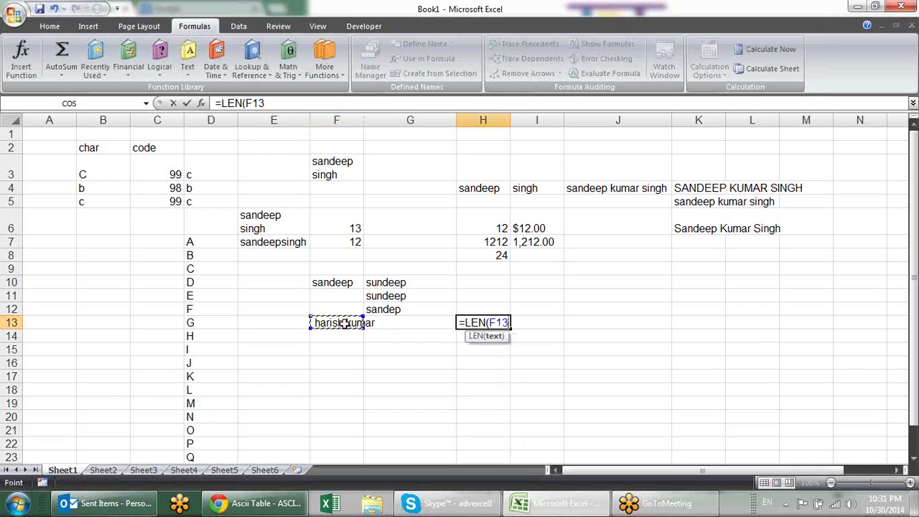
pyautogui.press('Return')
# Put =TRIM(F13) in F14 and fill the LEN formula down to H14, showing 12
pyautogui.click(349, 337)
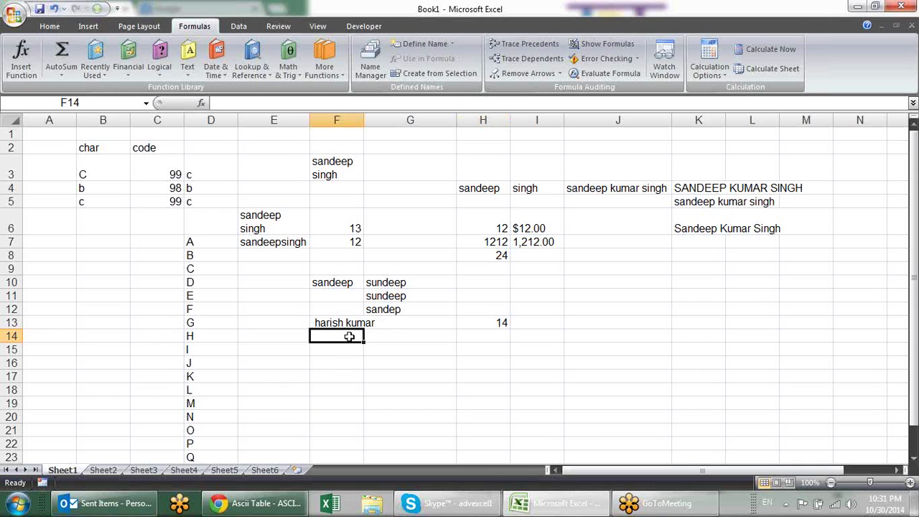
pyautogui.write('=tr')
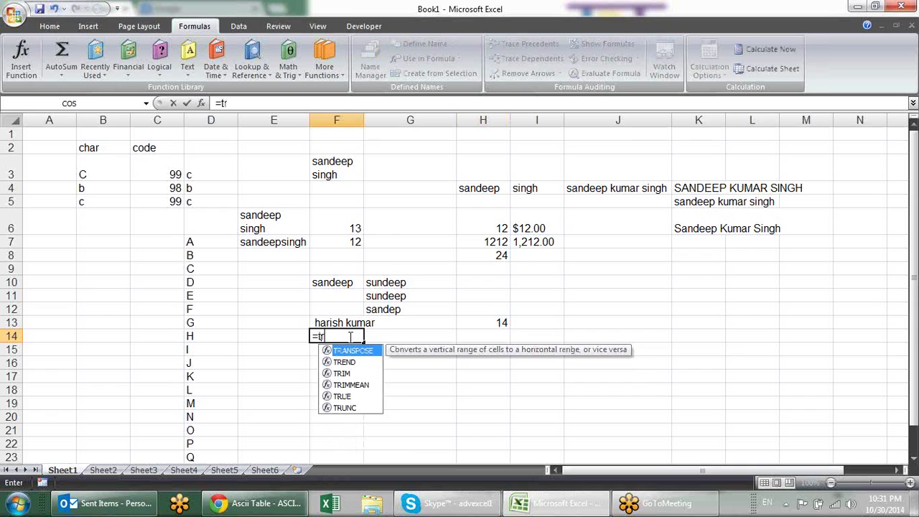
pyautogui.write('i')
pyautogui.press('Tab')
pyautogui.click(309, 322)
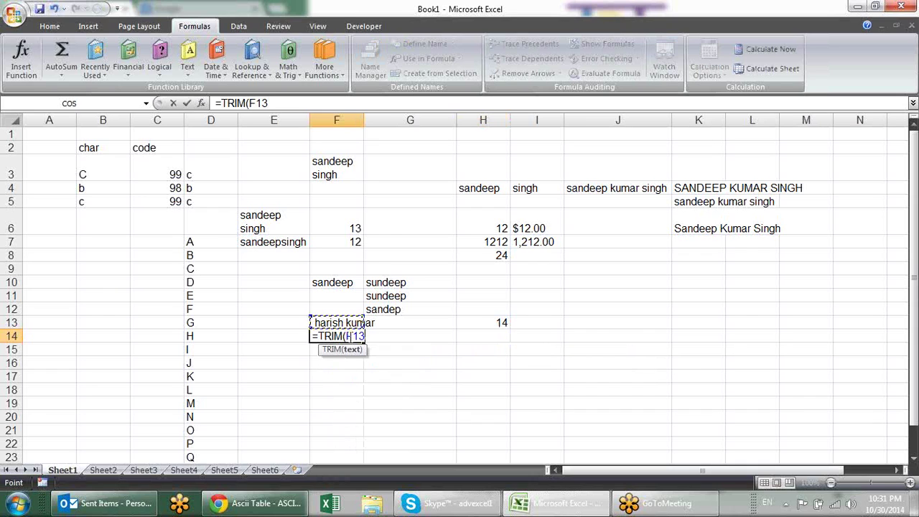
pyautogui.press('Return')
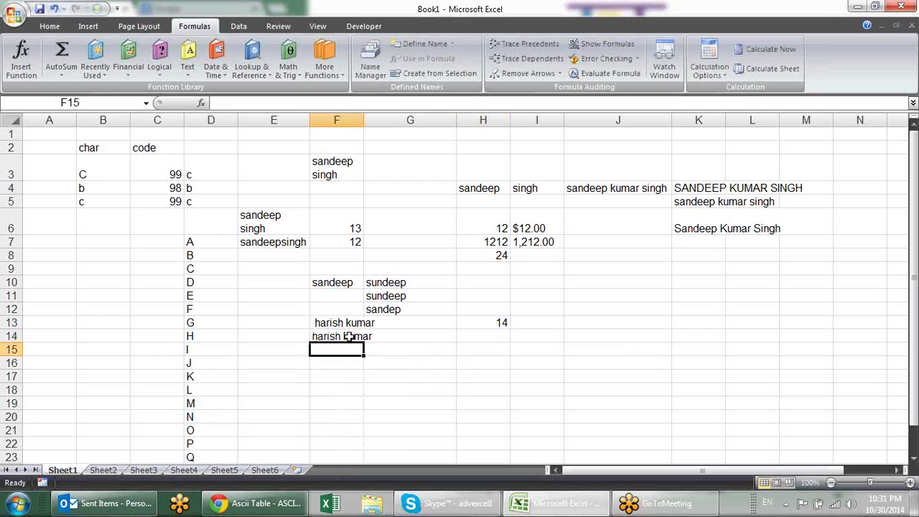
pyautogui.click(496, 338)
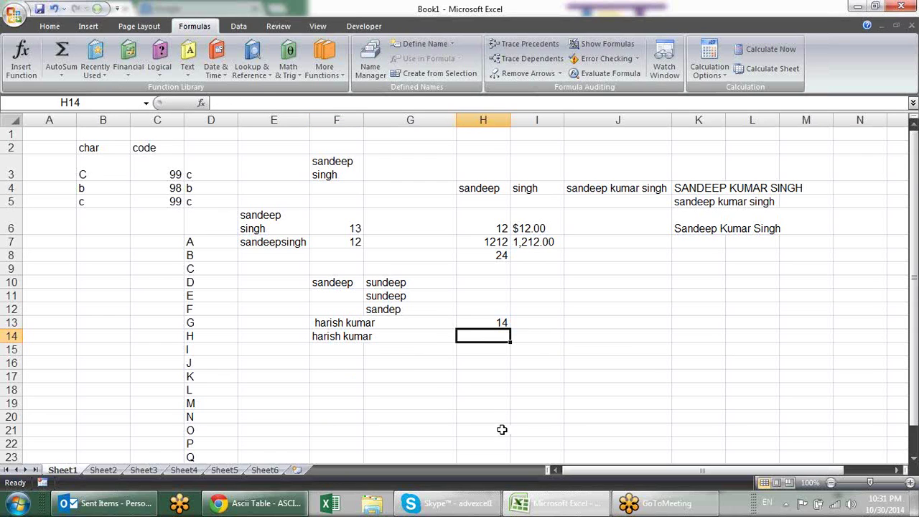
pyautogui.hotkey('ctrl', 'd')
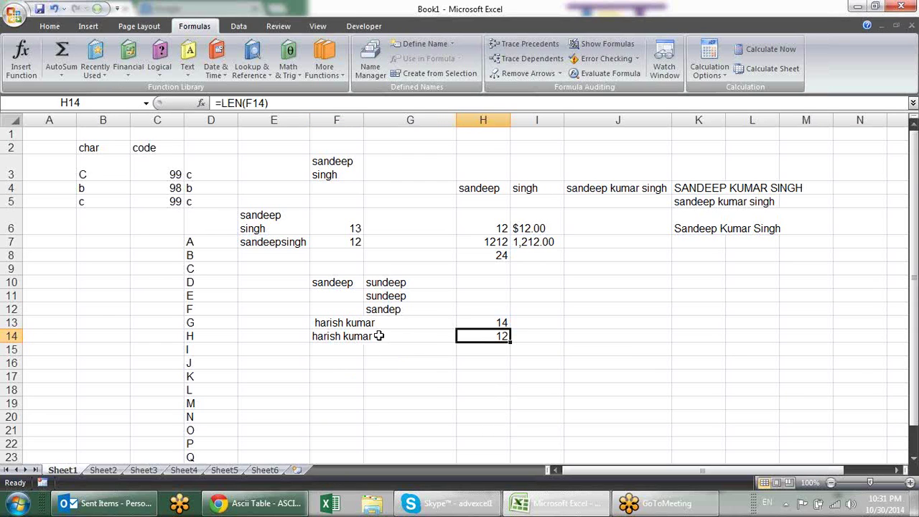
pyautogui.click(378, 336)
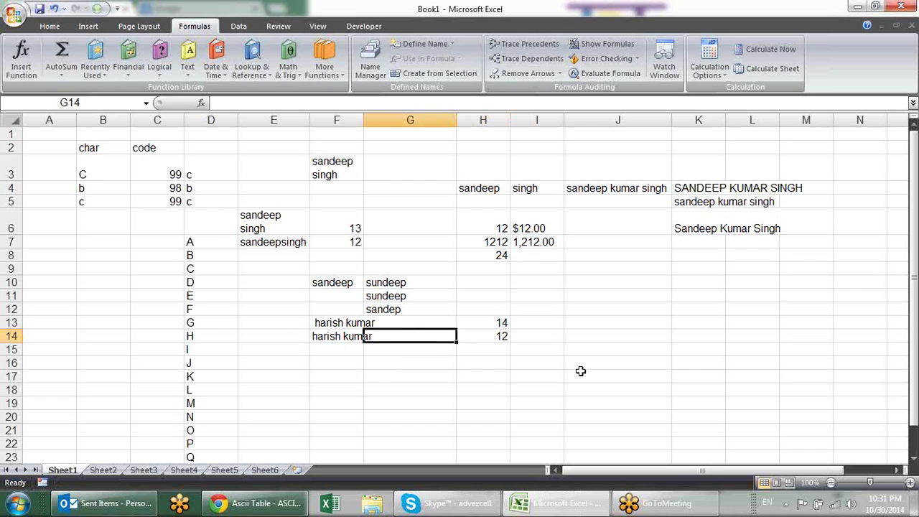
pyautogui.click(374, 355)
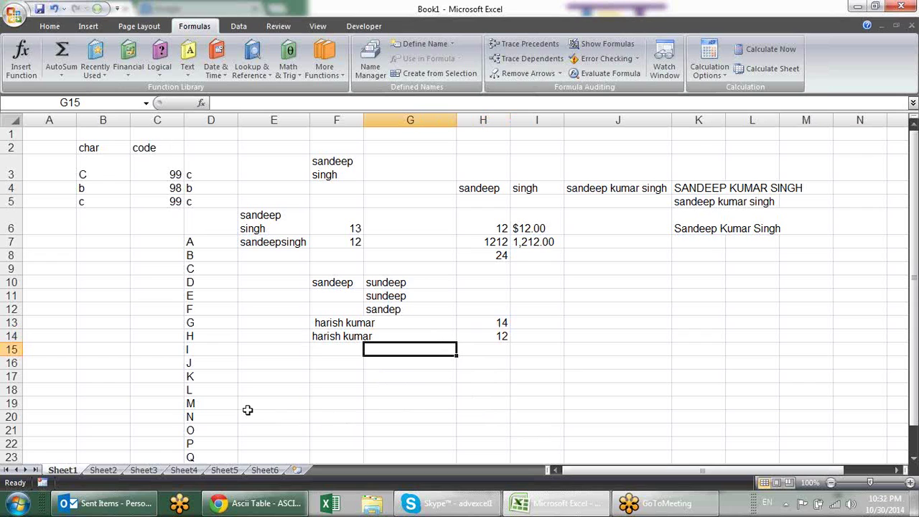
# Switch to Sheet2 and widen columns B and C
pyautogui.click(277, 387)
pyautogui.click(187, 66)
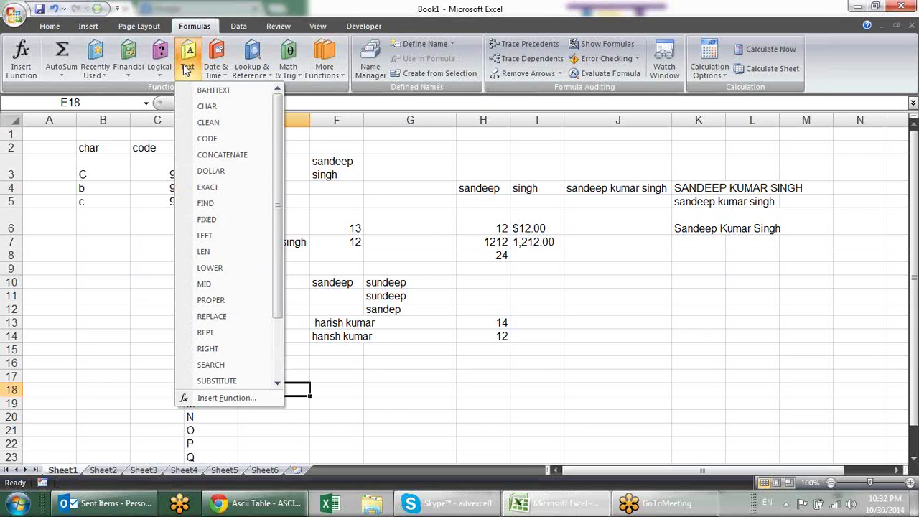
pyautogui.moveTo(280, 191); pyautogui.dragTo(271, 257)
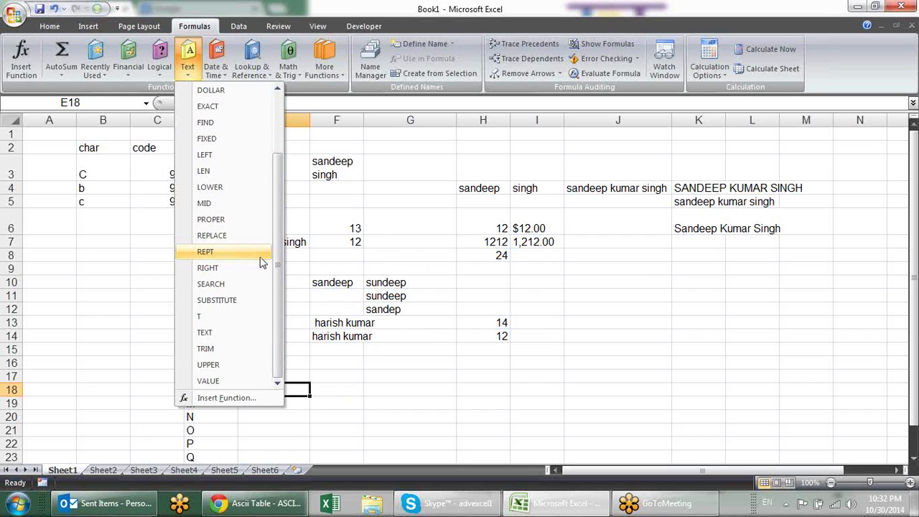
pyautogui.click(397, 356)
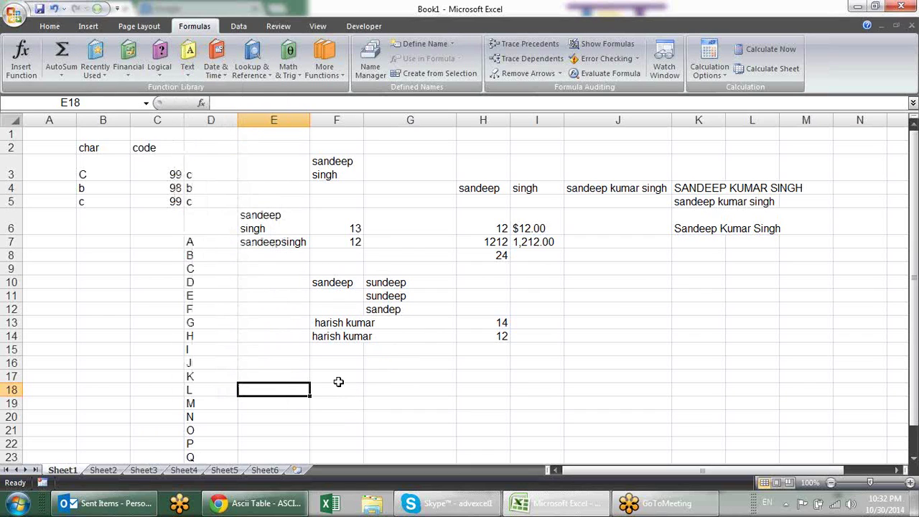
pyautogui.click(103, 470)
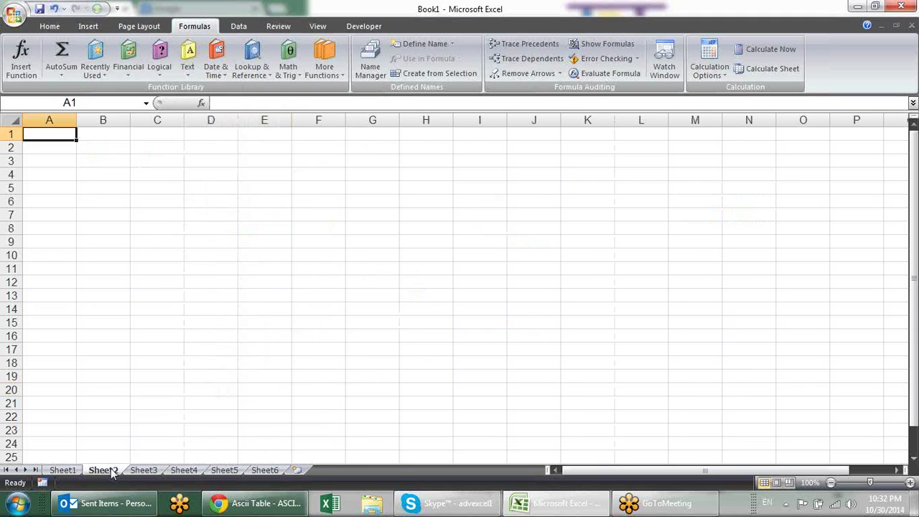
pyautogui.click(118, 149)
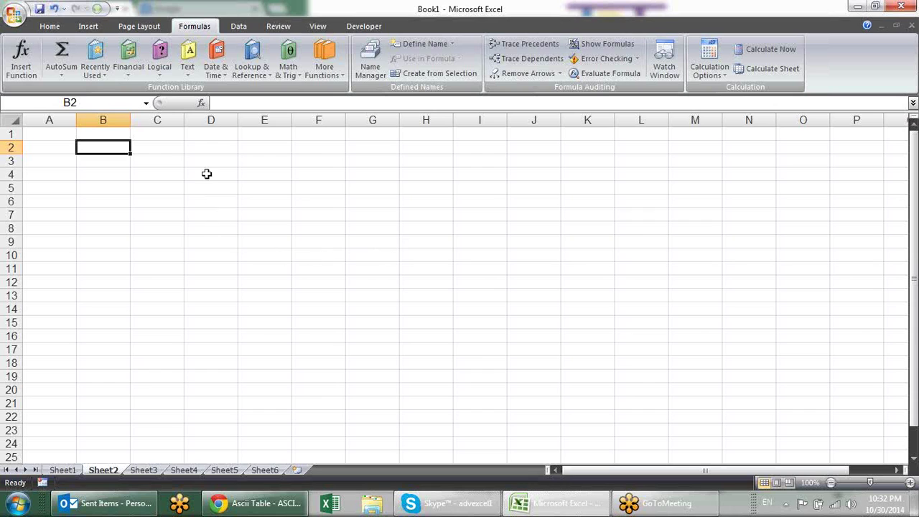
pyautogui.moveTo(184, 118); pyautogui.dragTo(201, 118)
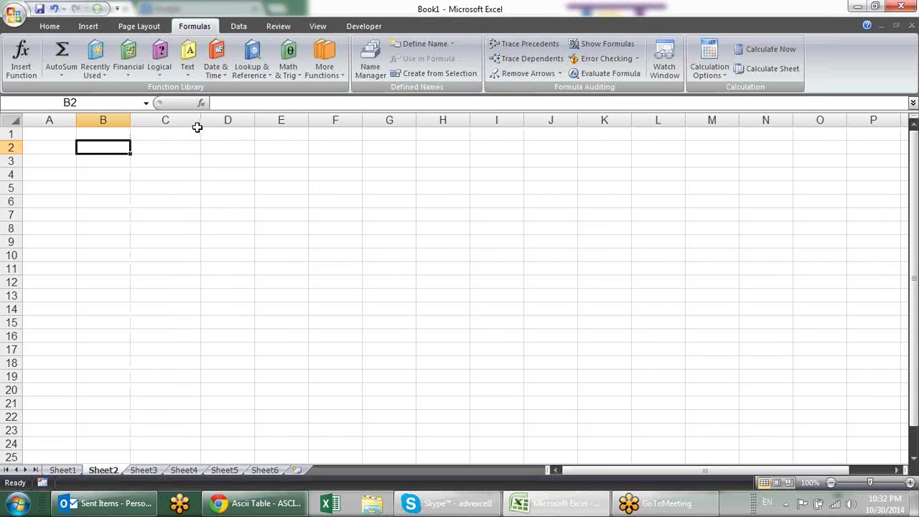
pyautogui.moveTo(131, 112); pyautogui.dragTo(149, 112)
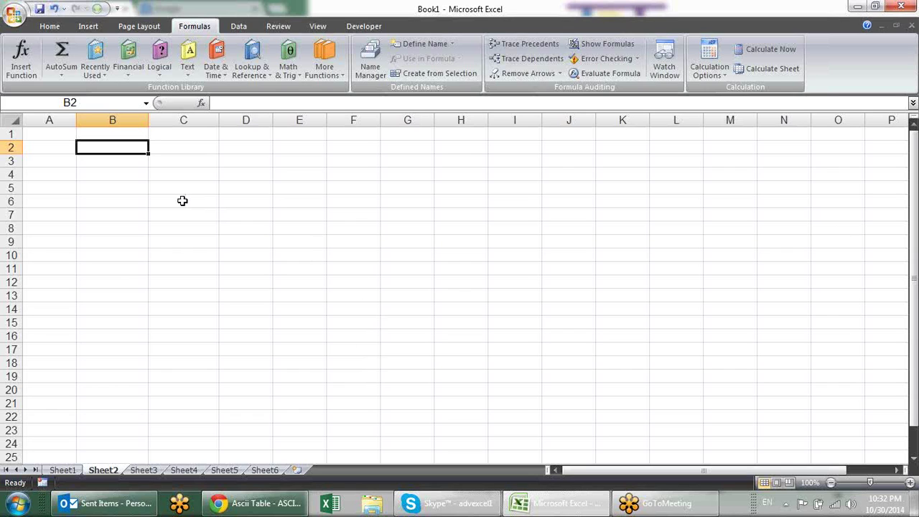
# Fill B2:B18 with =RANDBETWEEN(10,90) and paste the results back as values
pyautogui.moveTo(113, 146); pyautogui.dragTo(98, 358)
pyautogui.write('=r')
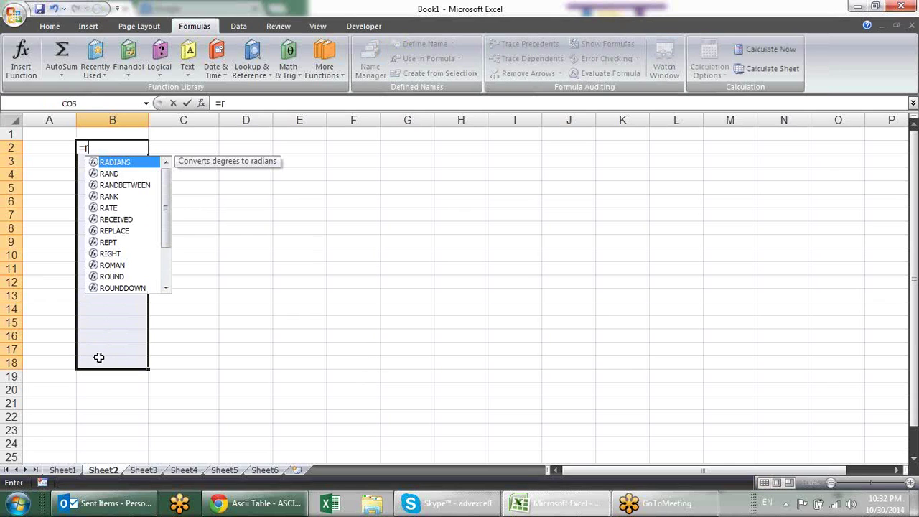
pyautogui.press('Down')
pyautogui.press('Down')
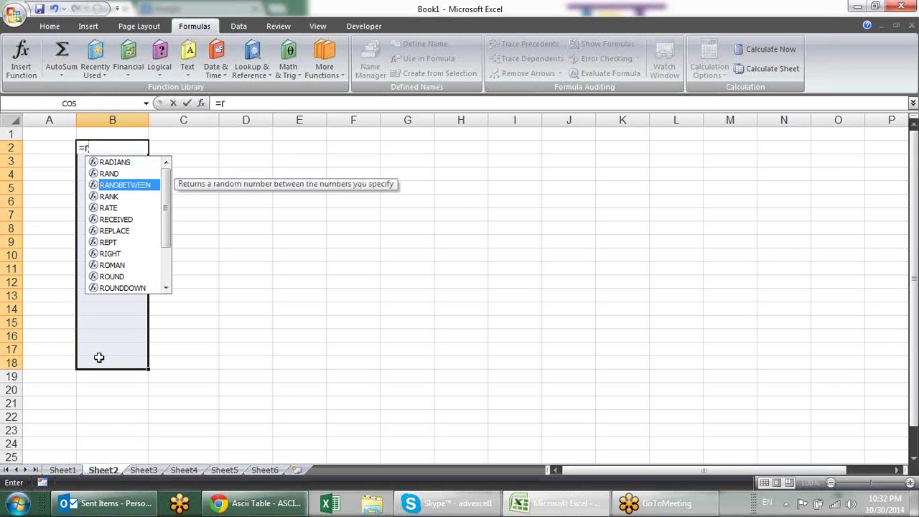
pyautogui.press('Tab')
pyautogui.write('0,90')
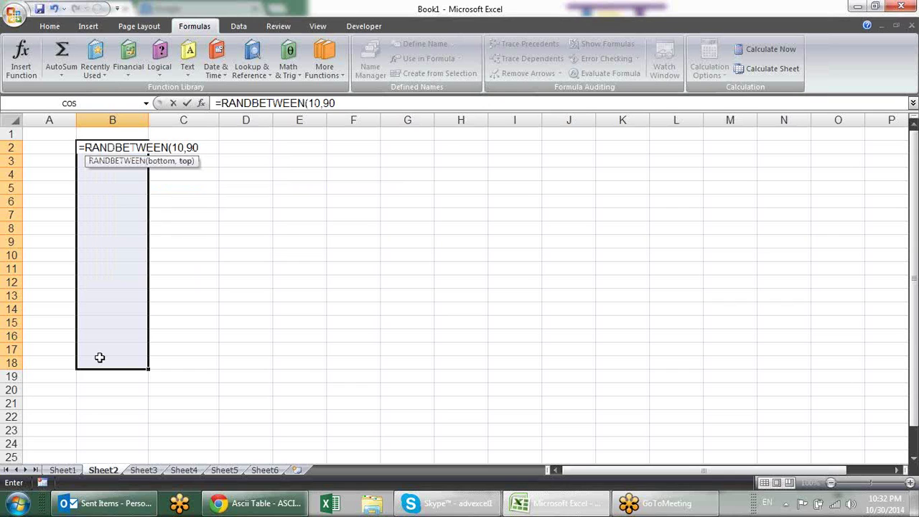
pyautogui.hotkey('ctrl', 'Return')
pyautogui.hotkey('ctrl', 'c')
pyautogui.hotkey('alt', 'e')
pyautogui.press('s')
pyautogui.press('v')
pyautogui.press('Return')
pyautogui.press('Escape')
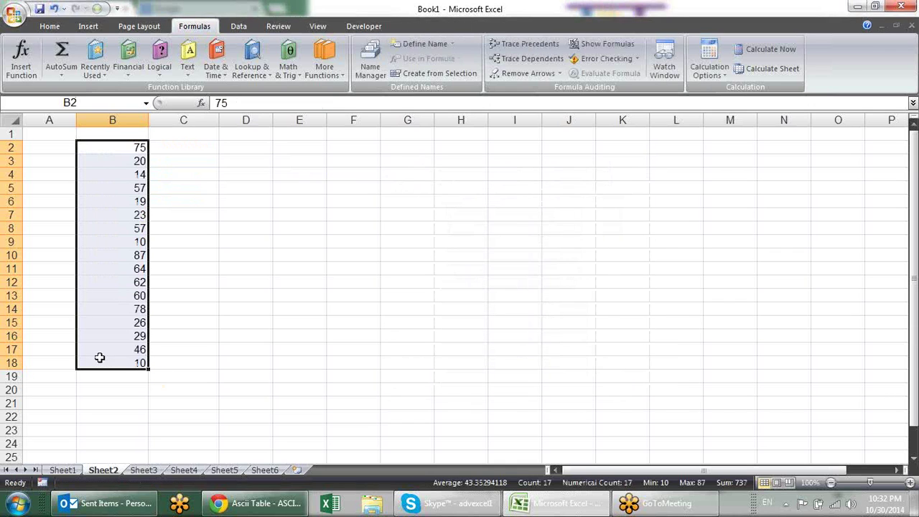
# Enter =REPT("|",B2) in C2
pyautogui.click(175, 214)
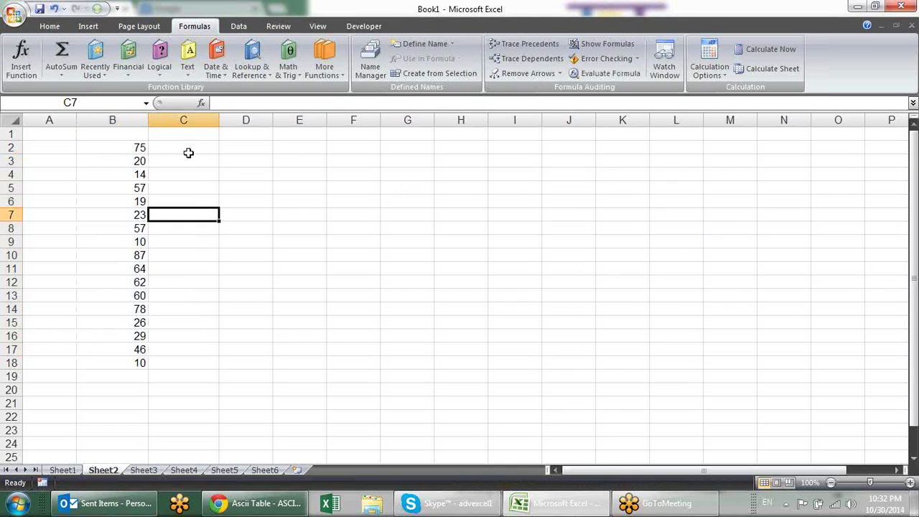
pyautogui.click(185, 150)
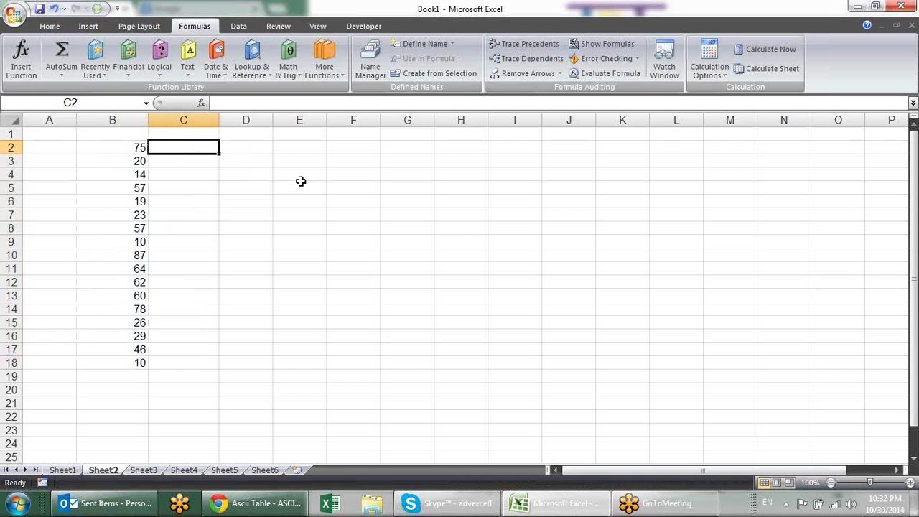
pyautogui.write('=re')
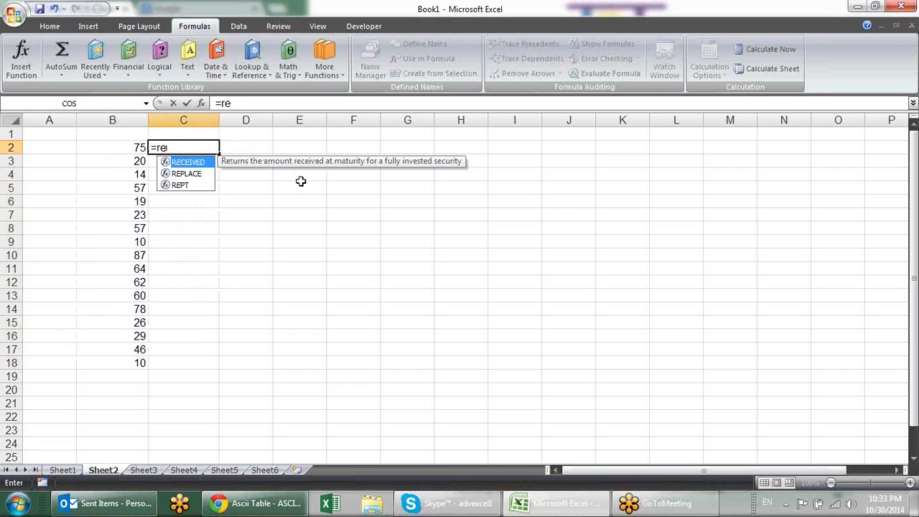
pyautogui.write('pt')
pyautogui.press('Tab')
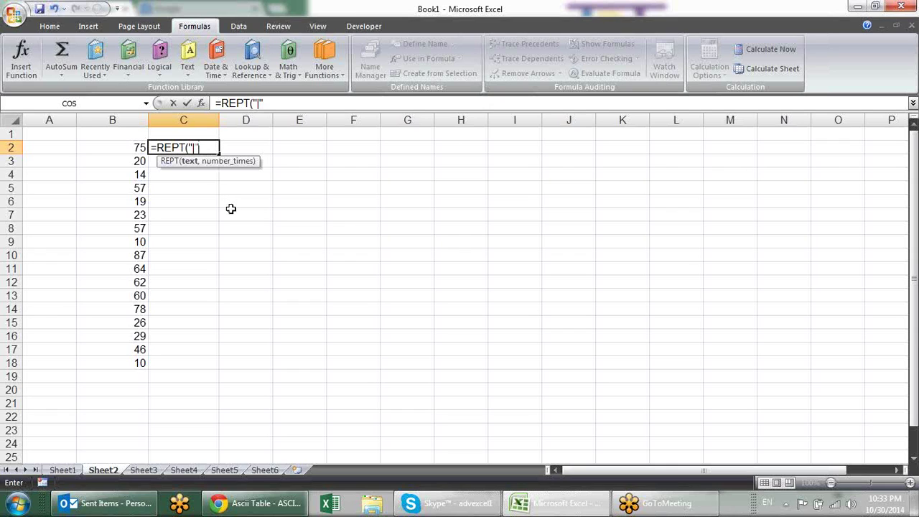
pyautogui.click(139, 147)
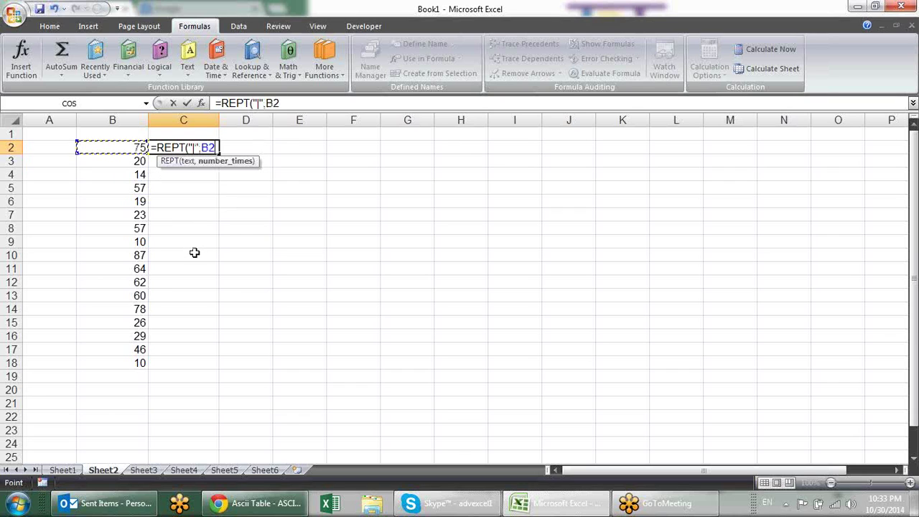
pyautogui.press('Return')
# Fill the REPT bar formula down to C18 and open the Windows Run box
pyautogui.click(207, 150)
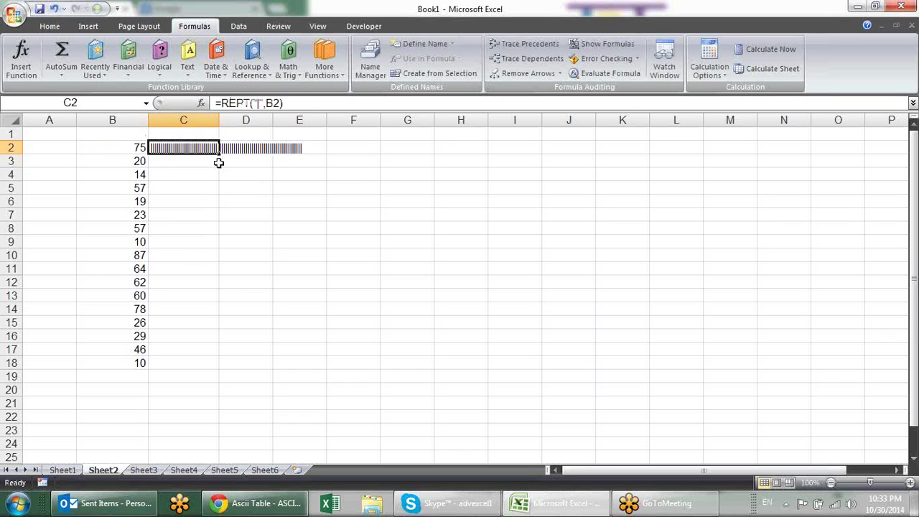
pyautogui.moveTo(219, 152); pyautogui.dragTo(220, 365)
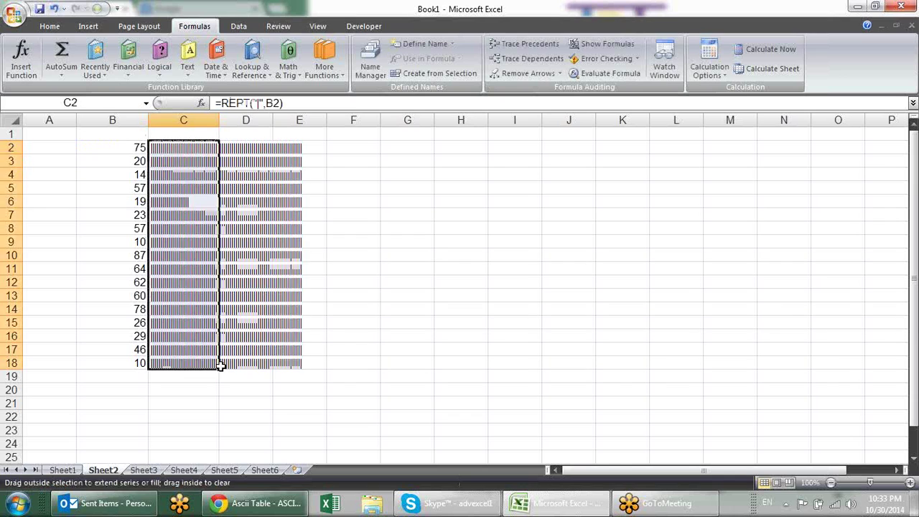
pyautogui.click(224, 364)
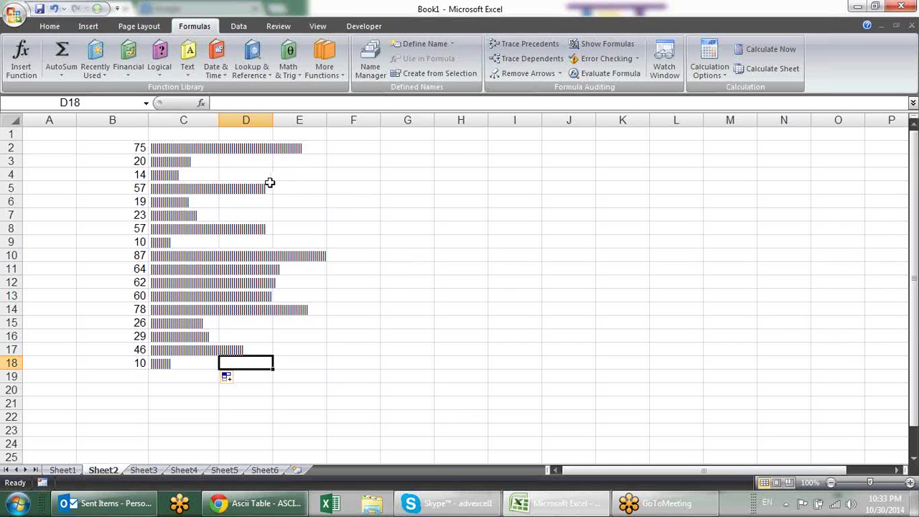
pyautogui.click(365, 242)
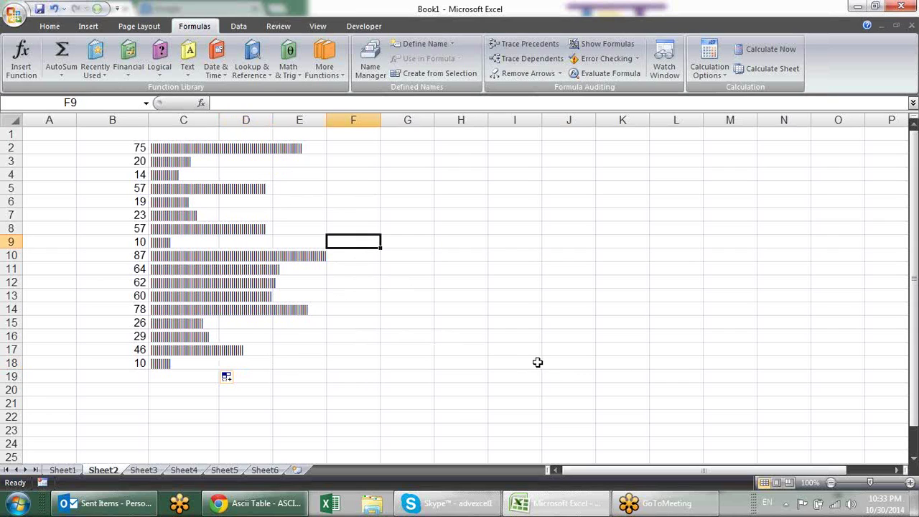
pyautogui.press('super+r')
# Find the | key on the On-Screen Keyboard, close it, and select the bars in C2:C18
pyautogui.write('o')
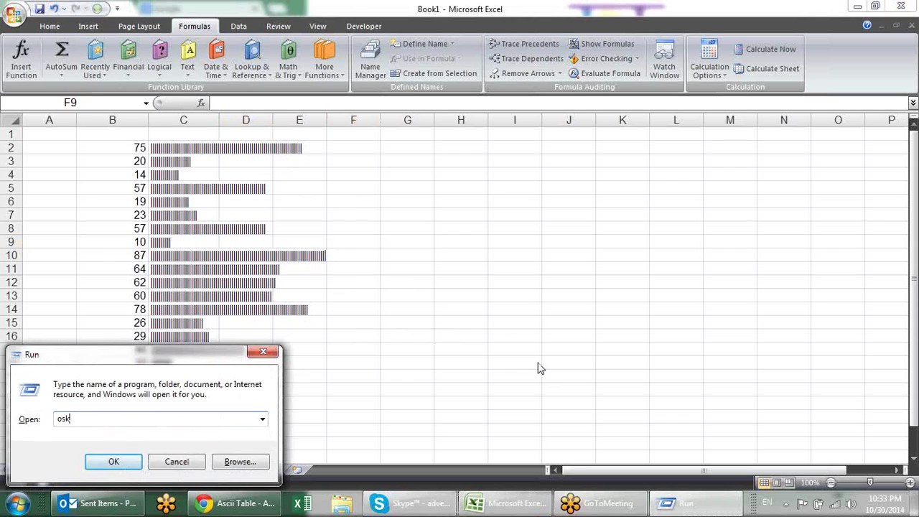
pyautogui.press('Return')
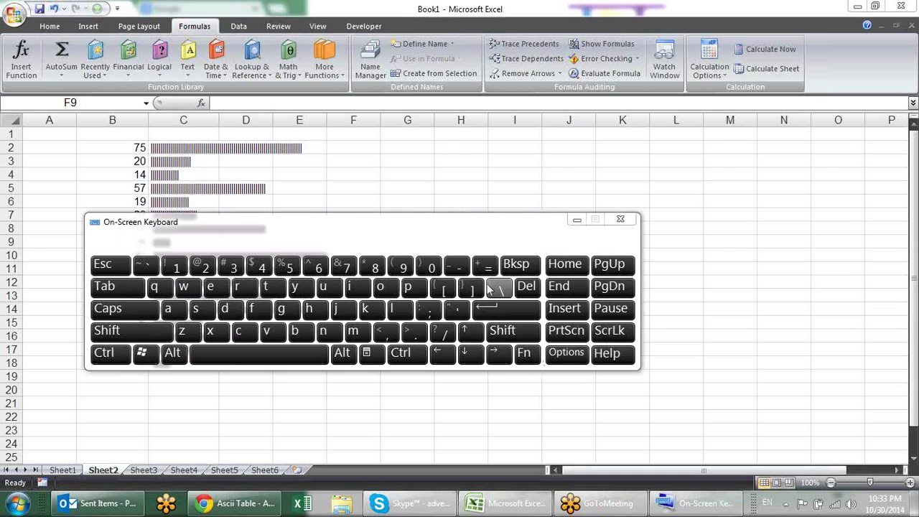
pyautogui.press('shift')
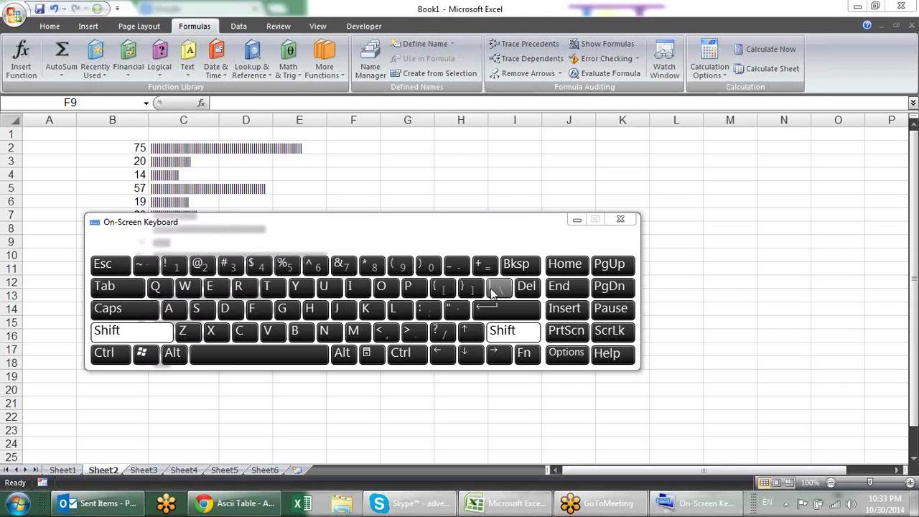
pyautogui.press('shift')
pyautogui.click(620, 219)
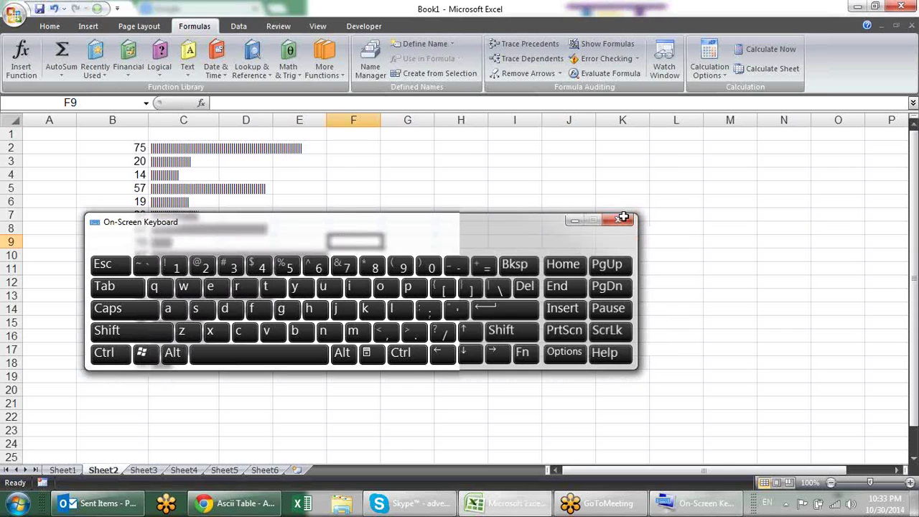
pyautogui.moveTo(205, 148); pyautogui.dragTo(183, 363)
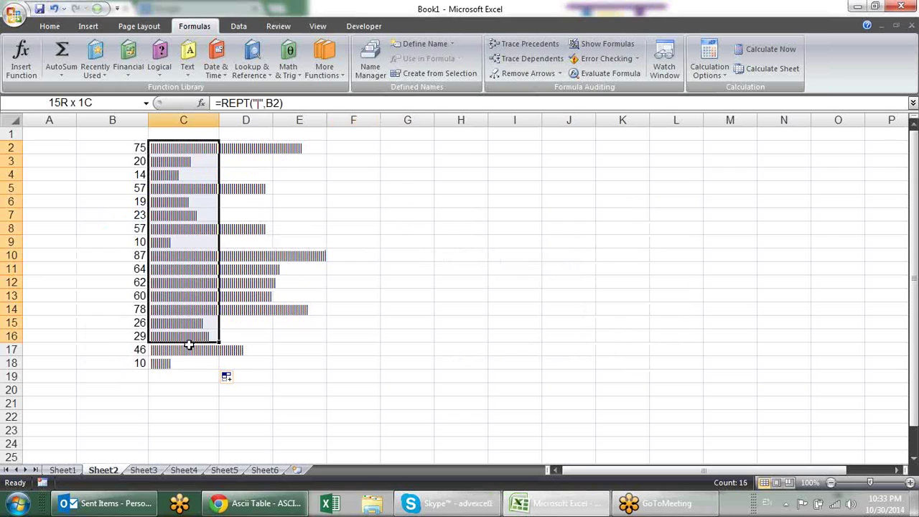
# Format the C2:C18 bars in Britannic Bold with an orange font colour
pyautogui.click(50, 25)
pyautogui.click(170, 49)
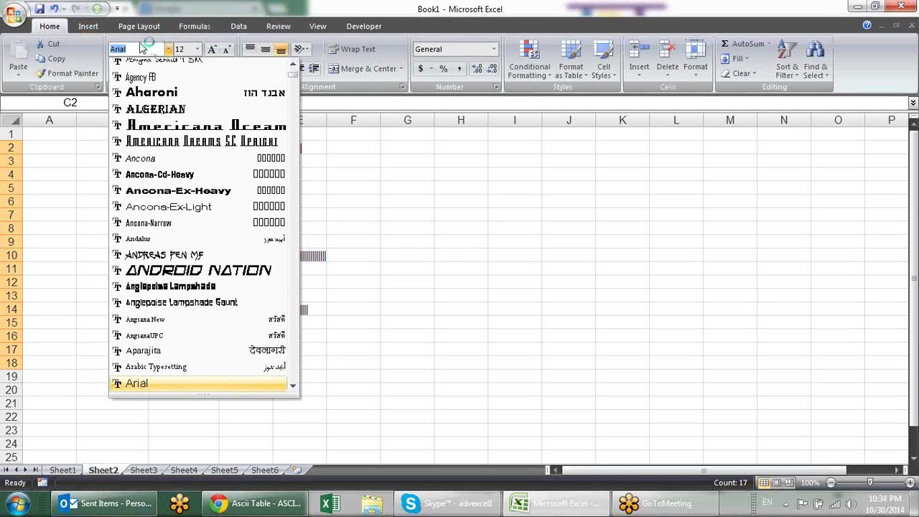
pyautogui.press('Down')
pyautogui.press('Down')
pyautogui.press('Down')
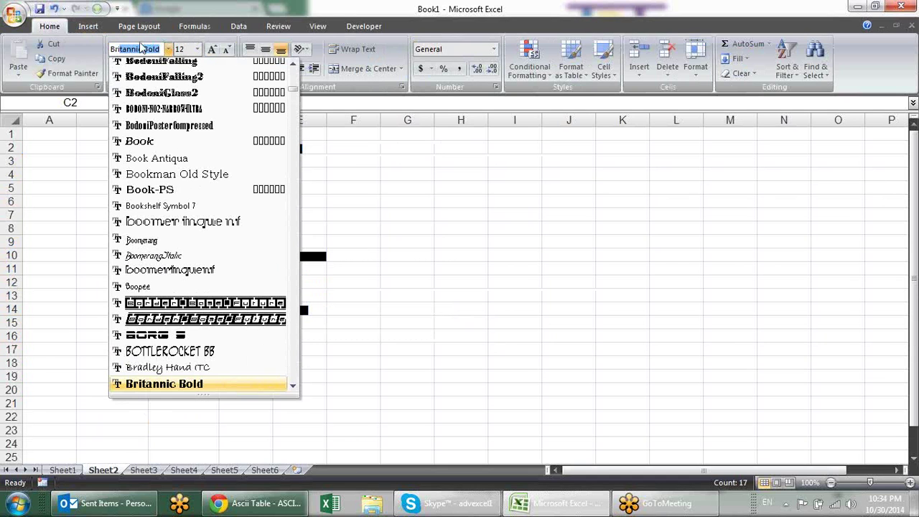
pyautogui.press('Return')
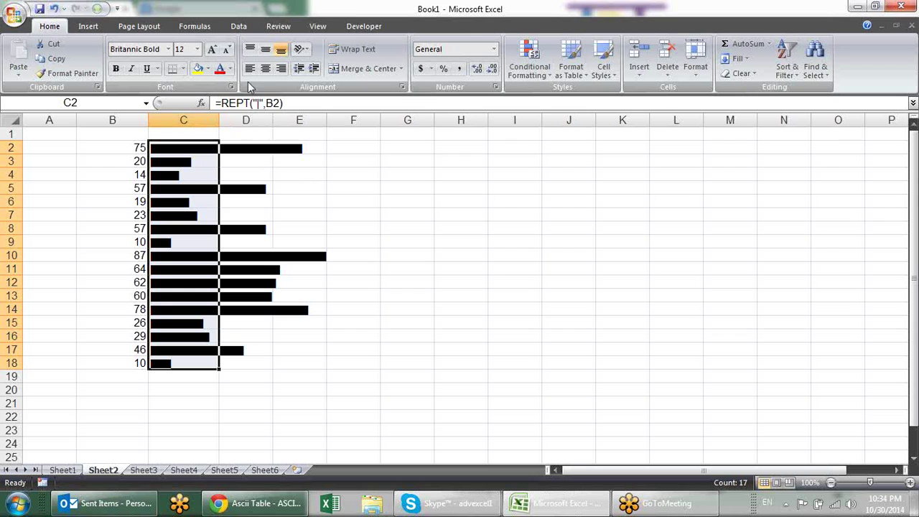
pyautogui.click(231, 69)
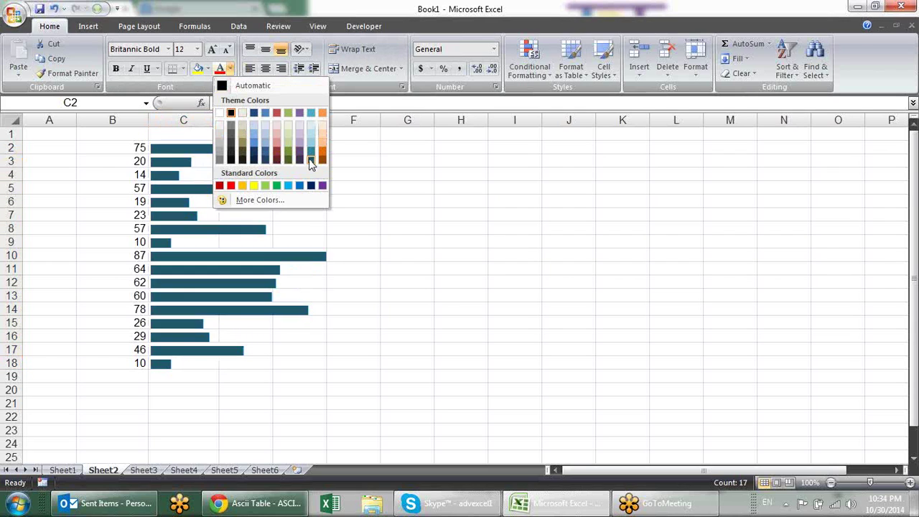
pyautogui.click(323, 117)
pyautogui.click(442, 222)
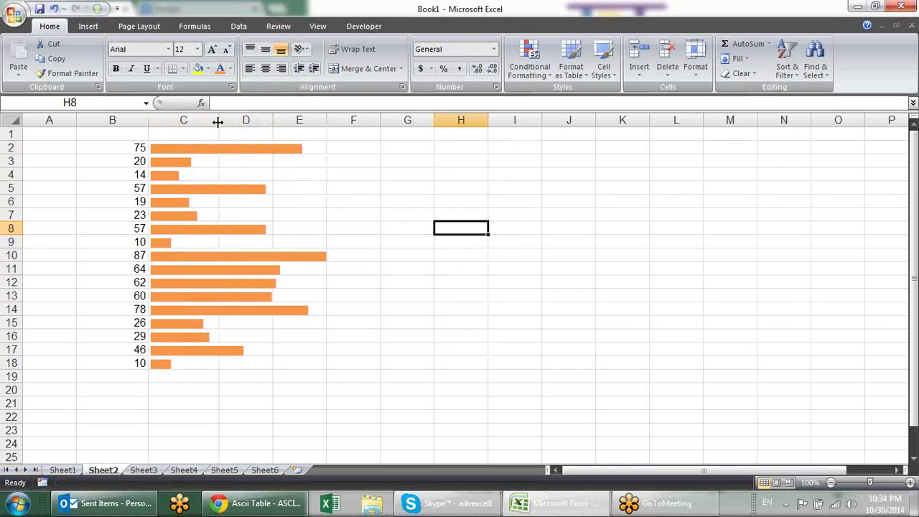
# Change C2 to =REPT("|",B2/5) and fill it down to C18
pyautogui.moveTo(219, 120); pyautogui.dragTo(339, 120)
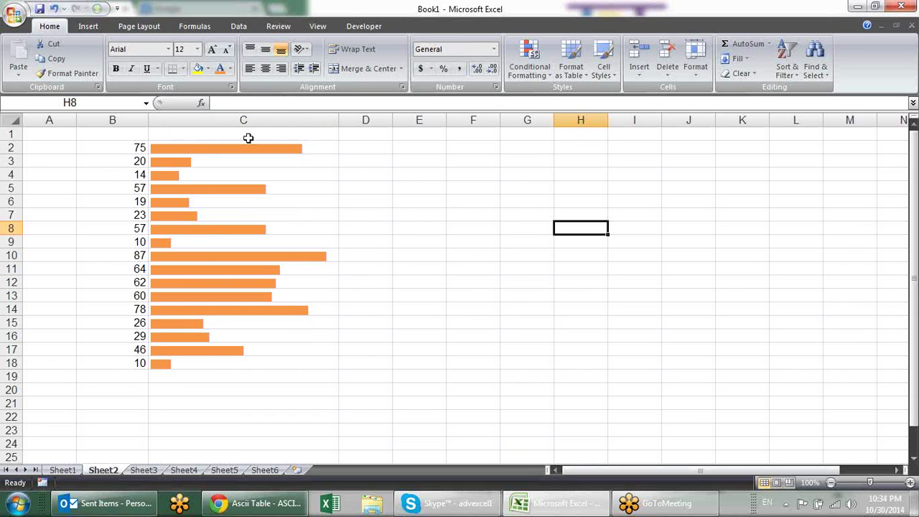
pyautogui.click(176, 144)
pyautogui.click(293, 103)
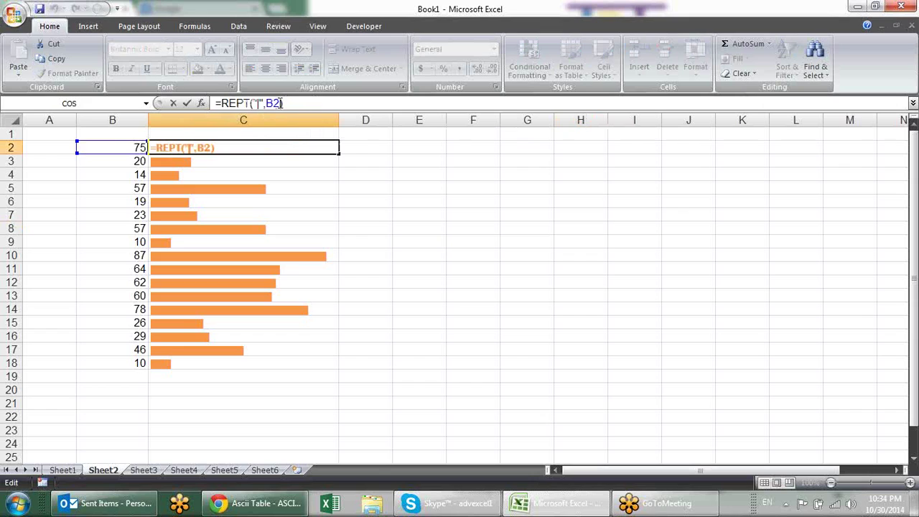
pyautogui.click(280, 104)
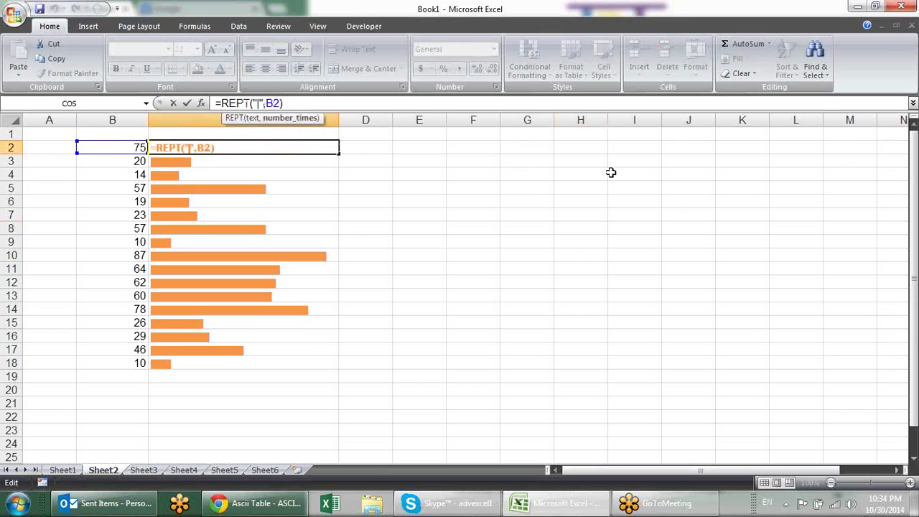
pyautogui.write('/5')
pyautogui.press('Return')
pyautogui.click(341, 148)
pyautogui.click(326, 149)
pyautogui.doubleClick(338, 153)
pyautogui.click(366, 228)
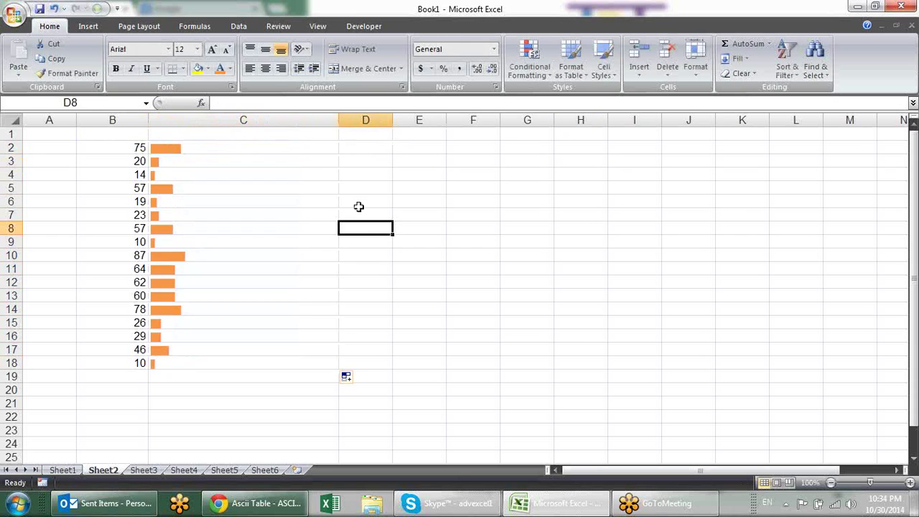
# Narrow column C to fit the shorter bars and set B3 to 90
pyautogui.moveTo(338, 120); pyautogui.dragTo(207, 122)
pyautogui.click(370, 257)
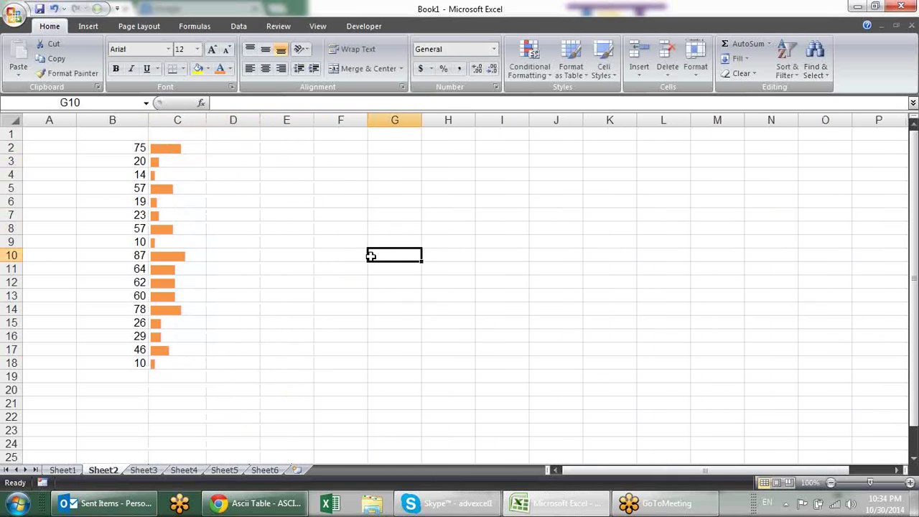
pyautogui.click(129, 161)
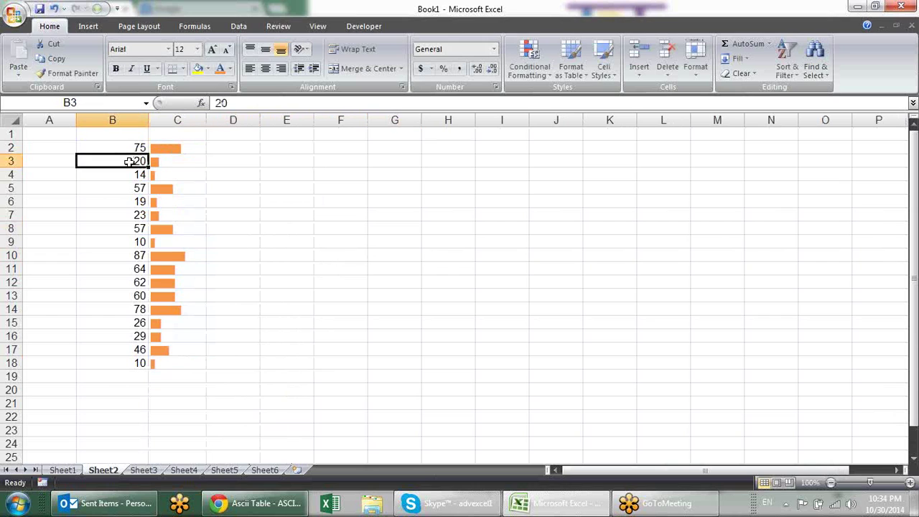
pyautogui.write('9')
pyautogui.press('Return')
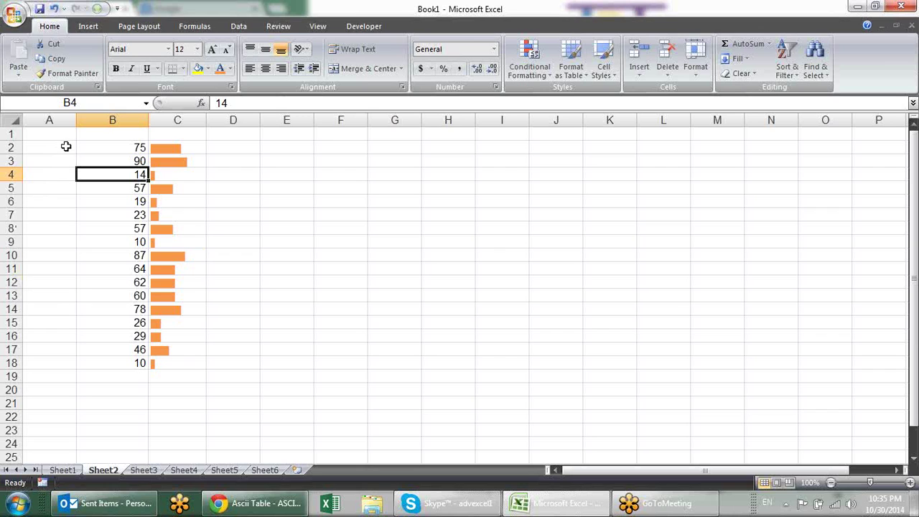
# Fill A2:A18 with =RANDBETWEEN(10,90) and paste the results back as values
pyautogui.moveTo(66, 146); pyautogui.dragTo(61, 363)
pyautogui.click(61, 363)
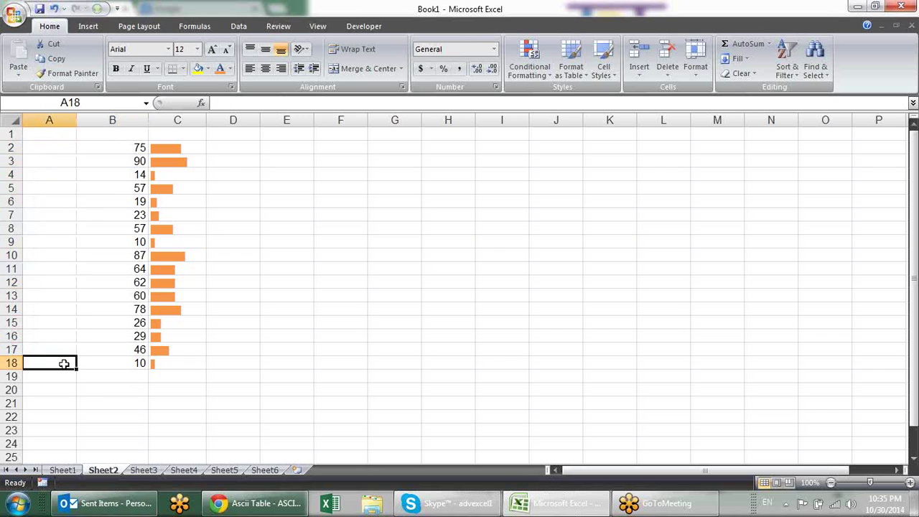
pyautogui.moveTo(46, 147); pyautogui.dragTo(54, 369)
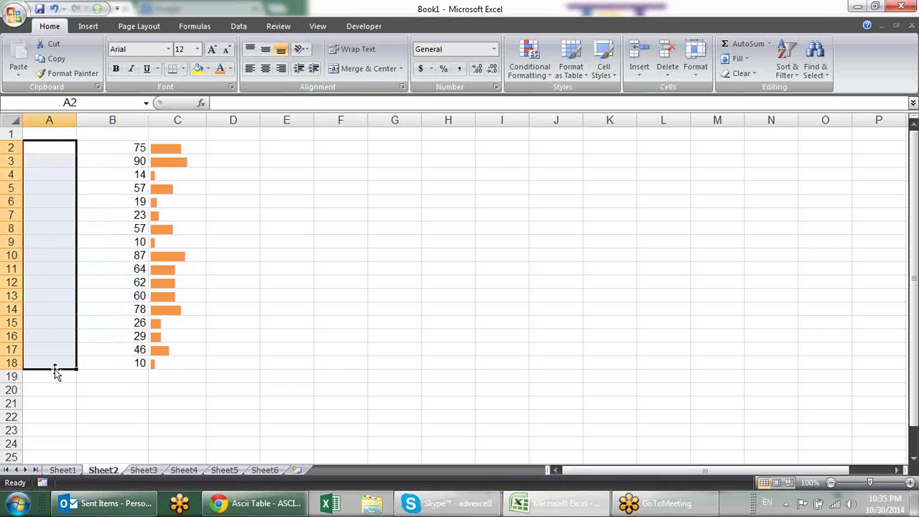
pyautogui.write('=r')
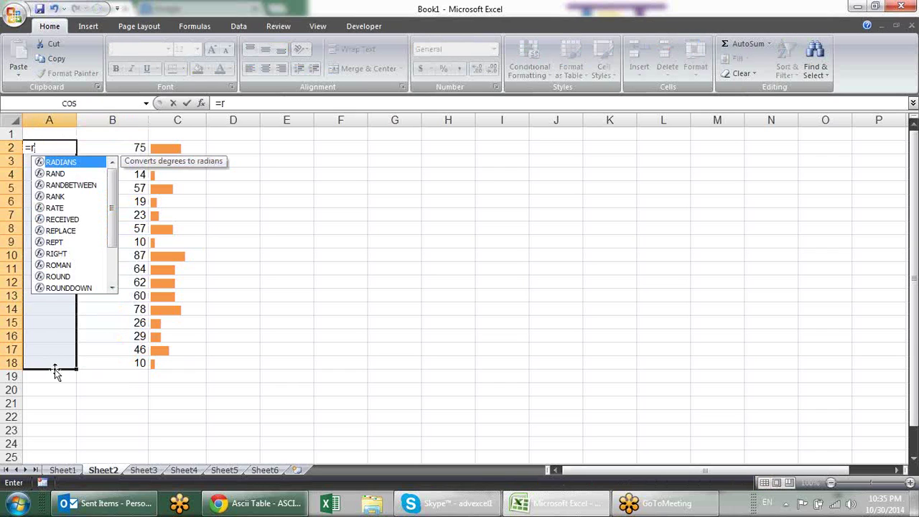
pyautogui.press('Down')
pyautogui.press('Down')
pyautogui.press('Tab')
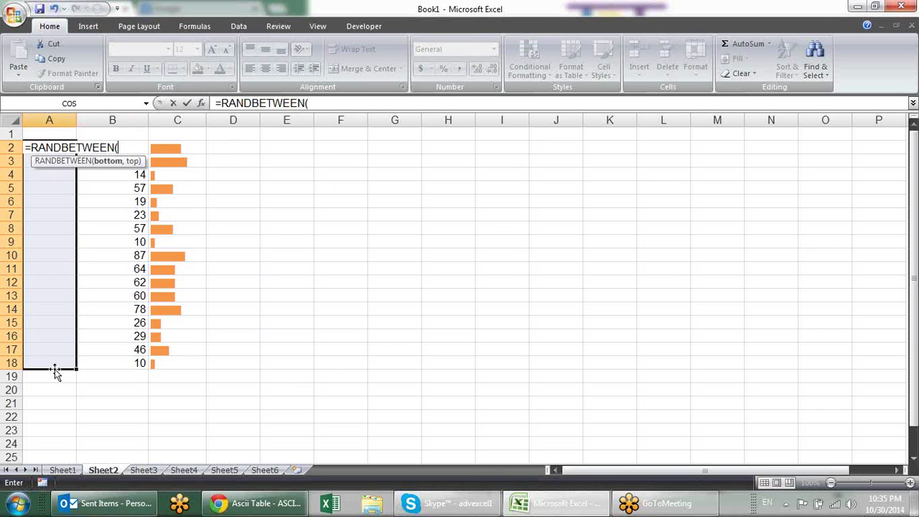
pyautogui.write('10,90')
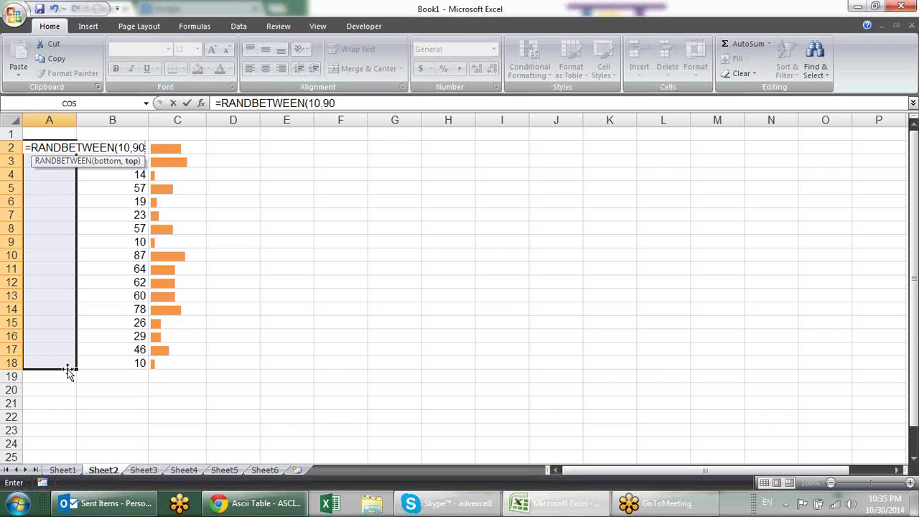
pyautogui.write(')')
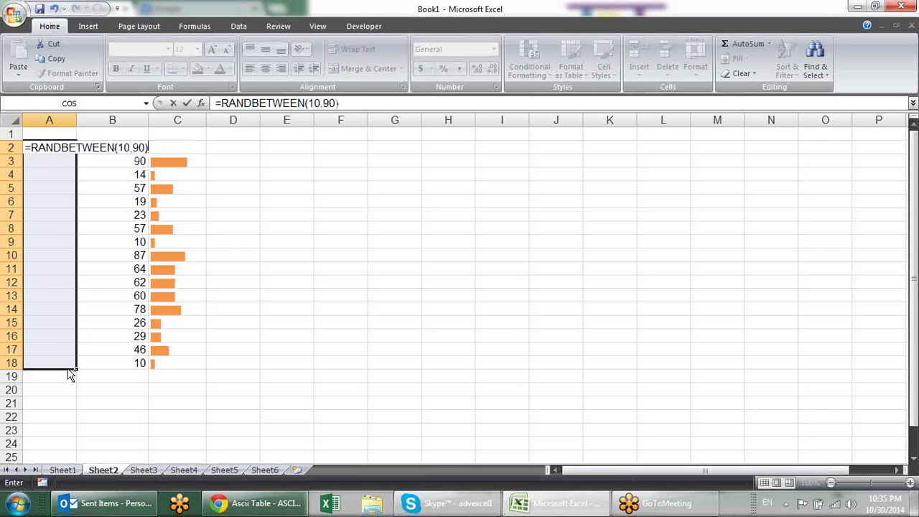
pyautogui.hotkey('ctrl', 'Return')
pyautogui.hotkey('ctrl', 'c')
pyautogui.hotkey('alt', 'e')
pyautogui.press('s')
pyautogui.press('v')
pyautogui.press('Return')
pyautogui.press('Escape')
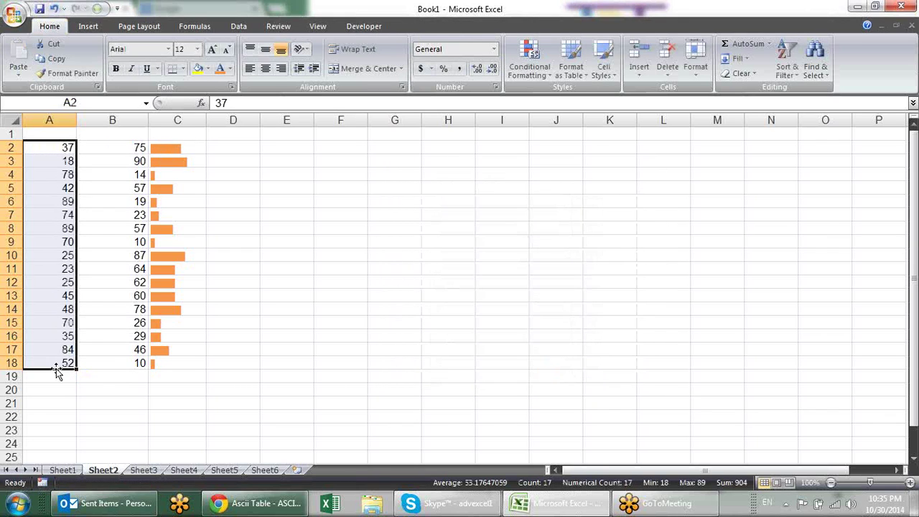
# Select the REPT("|",B2/5) term in C2's formula
pyautogui.click(158, 161)
pyautogui.click(170, 146)
pyautogui.click(294, 103)
pyautogui.moveTo(290, 103)
pyautogui.mouseDown()
pyautogui.moveTo(220, 102)
pyautogui.moveTo(290, 103)
pyautogui.mouseUp()
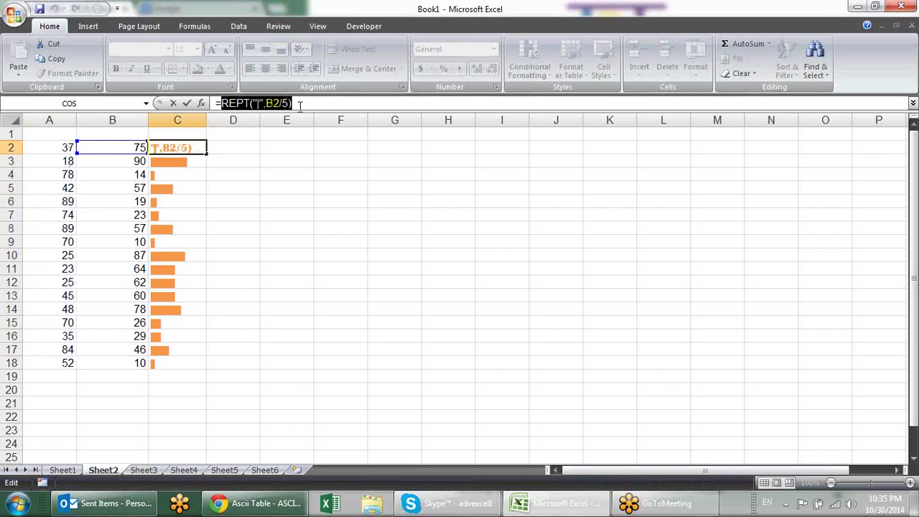
# Change C2 to =REPT("|",A2/5)&REPT("|",B2/5)
pyautogui.click(224, 103)
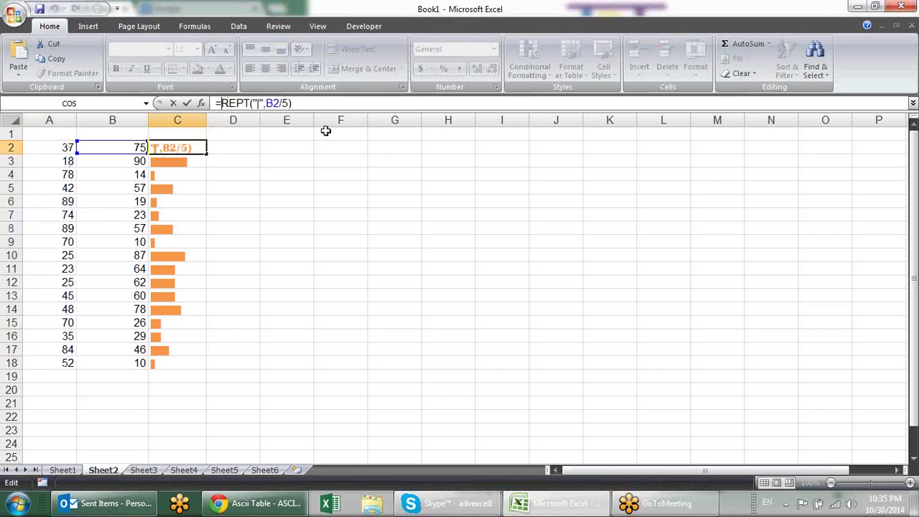
pyautogui.hotkey('ctrl', 'v')
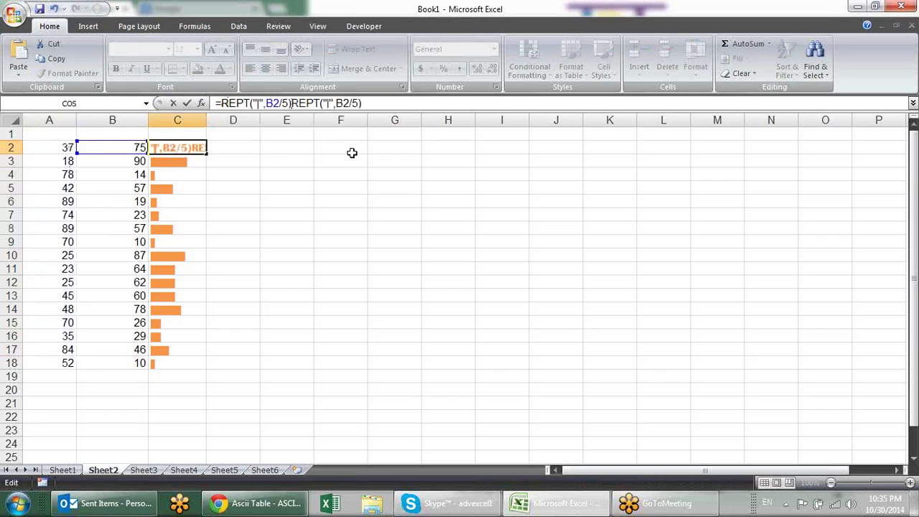
pyautogui.write('&')
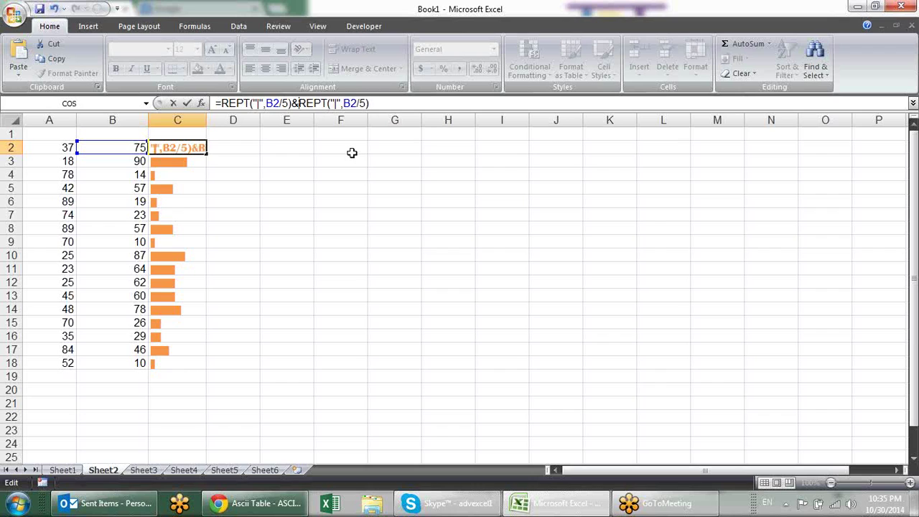
pyautogui.moveTo(114, 153); pyautogui.dragTo(58, 149)
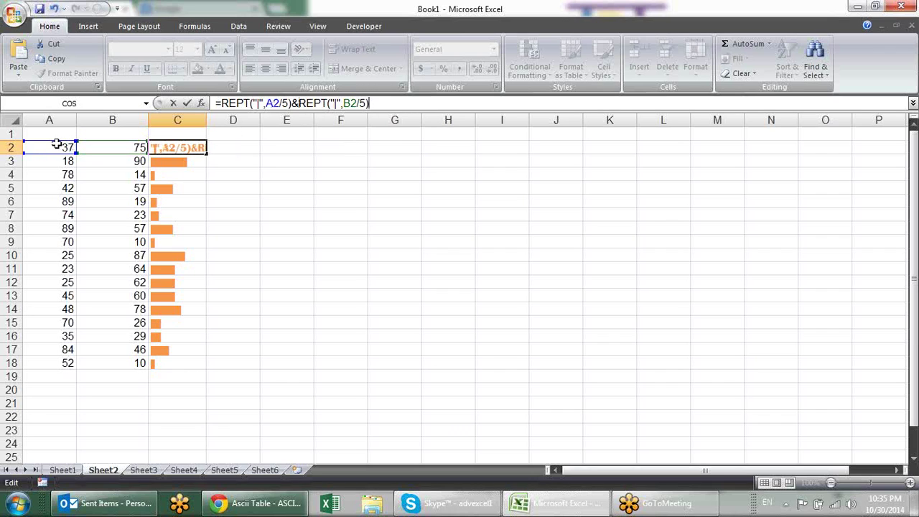
pyautogui.press('Return')
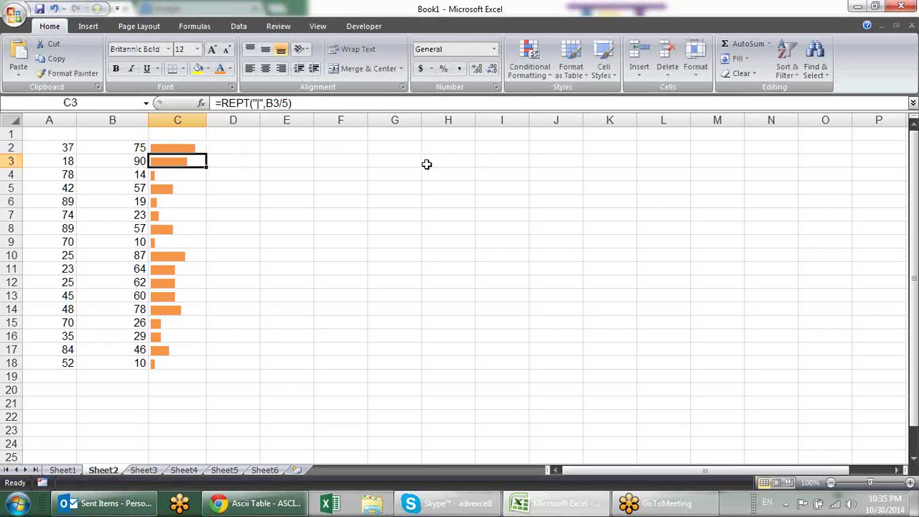
# Fill the combined bar formula down to C18, widen column C, and select rows 3–18
pyautogui.click(198, 147)
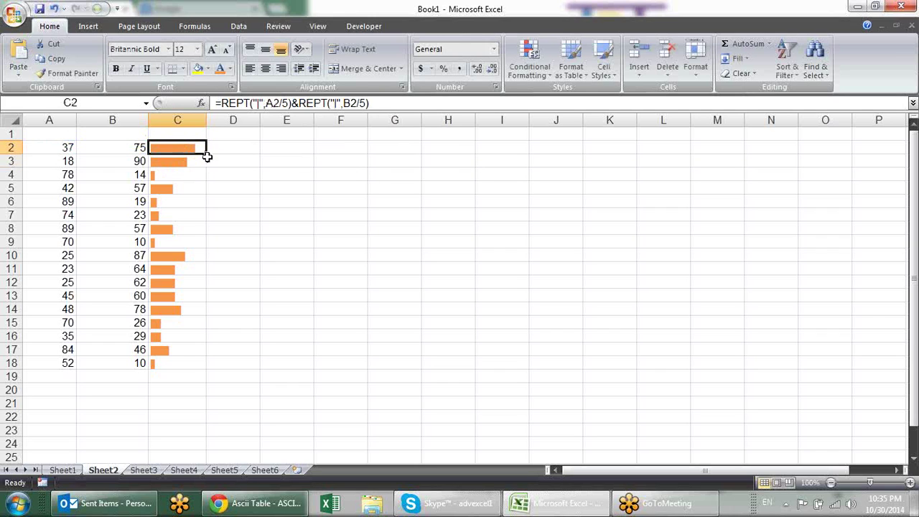
pyautogui.doubleClick(206, 152)
pyautogui.moveTo(207, 119); pyautogui.dragTo(223, 120)
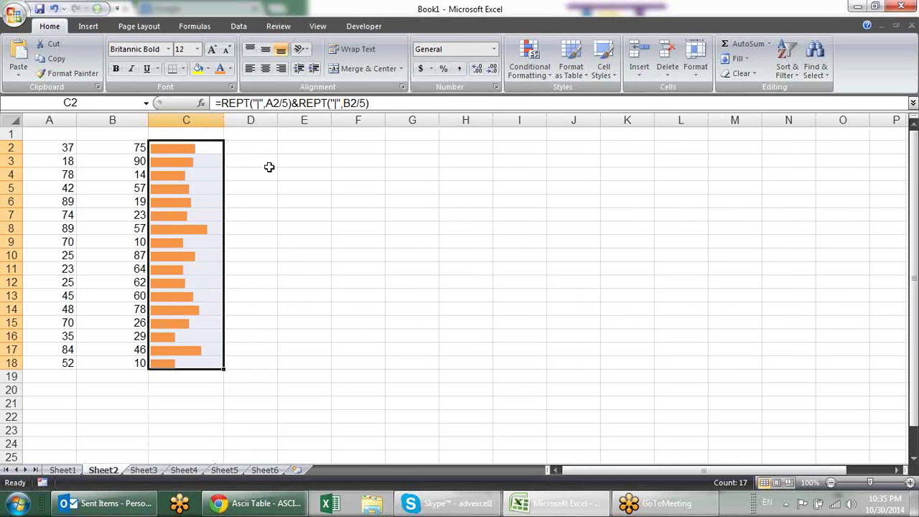
pyautogui.click(268, 165)
pyautogui.moveTo(12, 161)
pyautogui.mouseDown()
pyautogui.moveTo(11, 363)
pyautogui.moveTo(20, 380)
pyautogui.mouseUp()
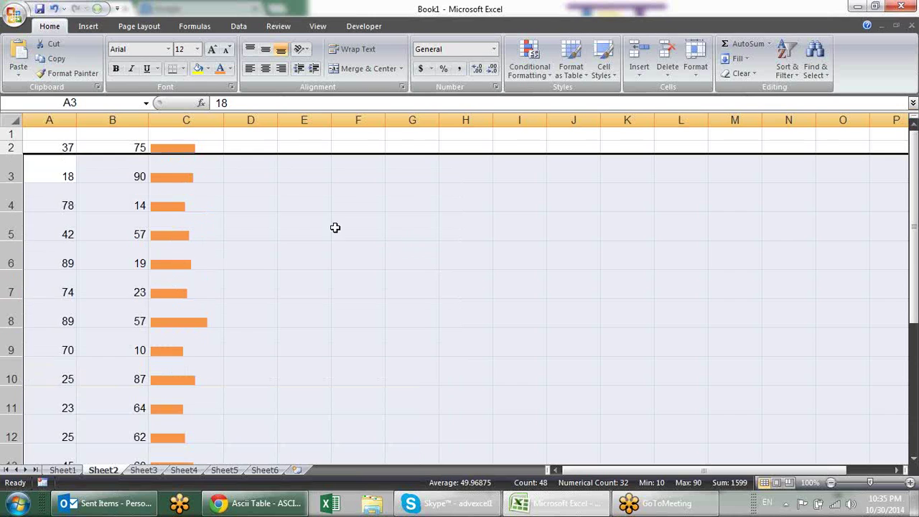
# Make row 2 taller and add CHAR(10) between the two REPT terms in C2's formula
pyautogui.click(105, 165)
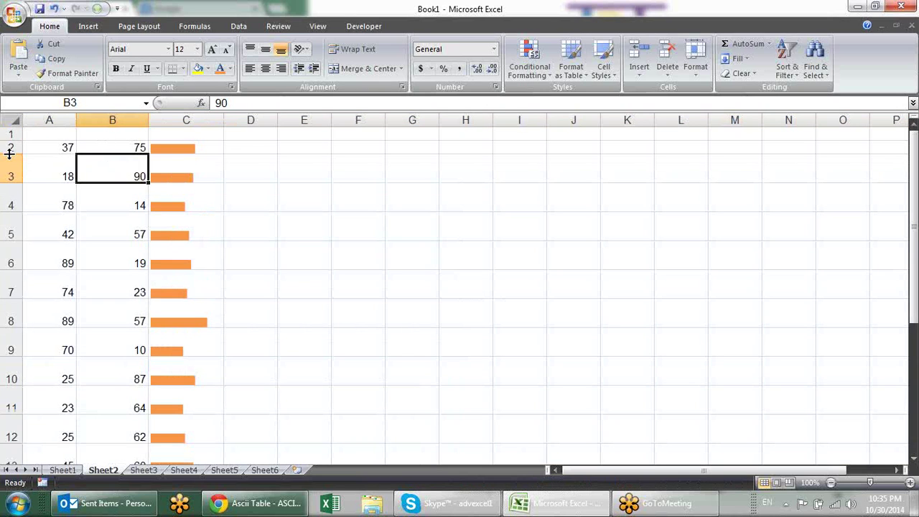
pyautogui.moveTo(8, 153); pyautogui.dragTo(19, 168)
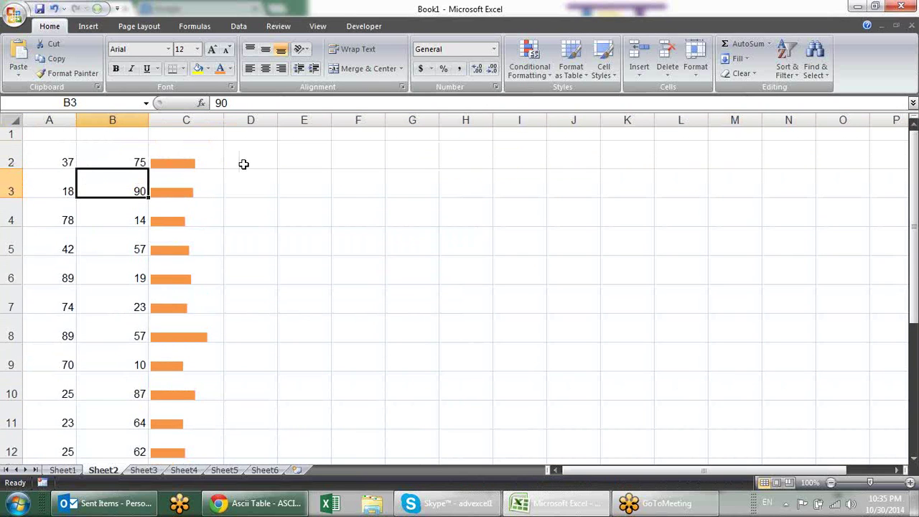
pyautogui.click(174, 161)
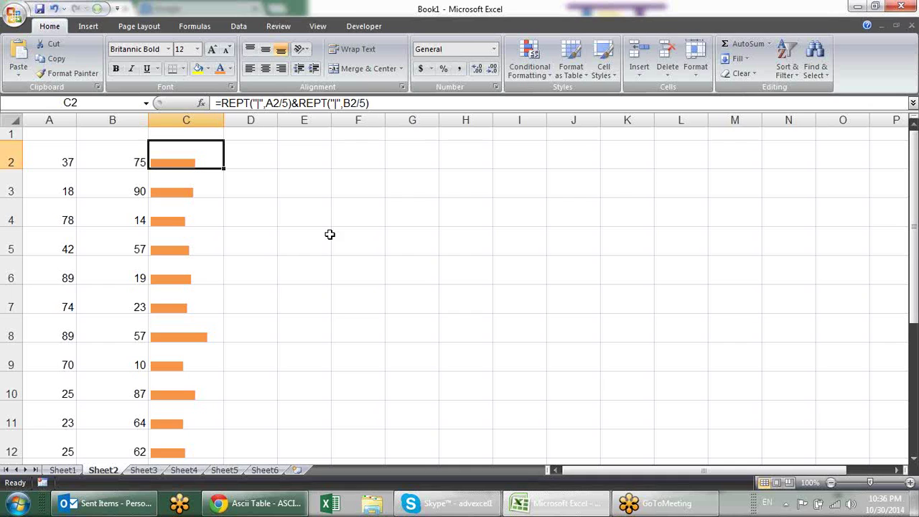
pyautogui.click(296, 103)
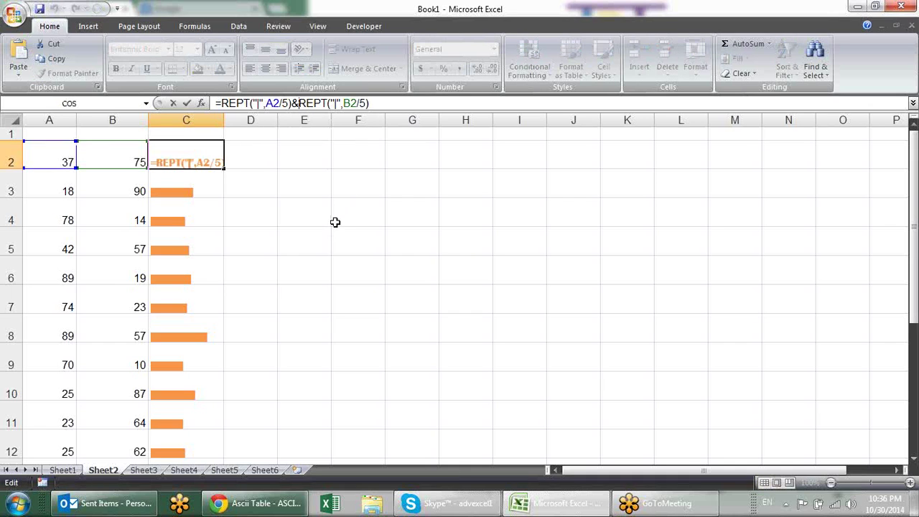
pyautogui.write('code')
pyautogui.press('Tab')
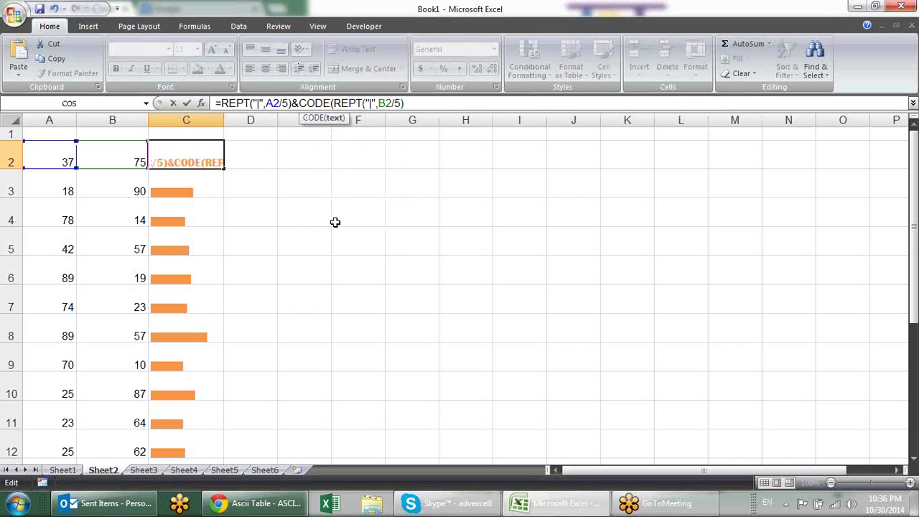
pyautogui.press('BackSpace')
pyautogui.press('BackSpace')
pyautogui.press('BackSpace')
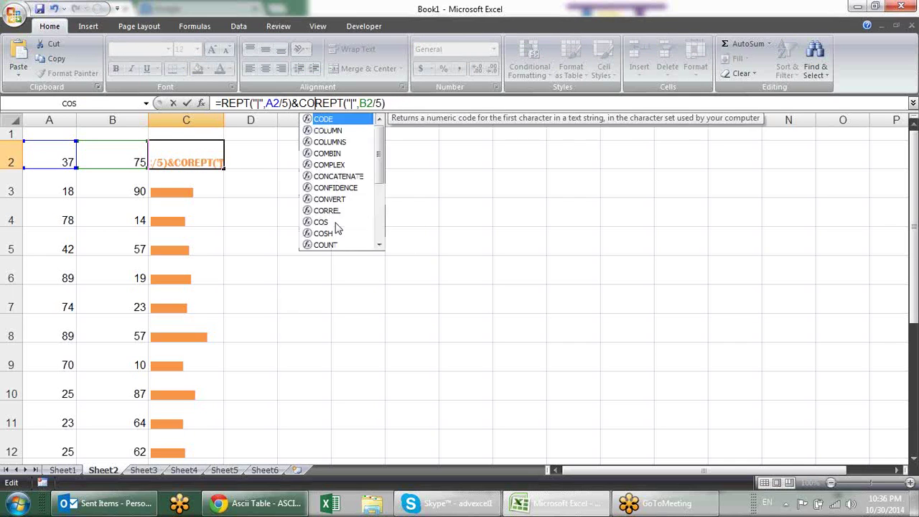
pyautogui.press('BackSpace')
pyautogui.write('har')
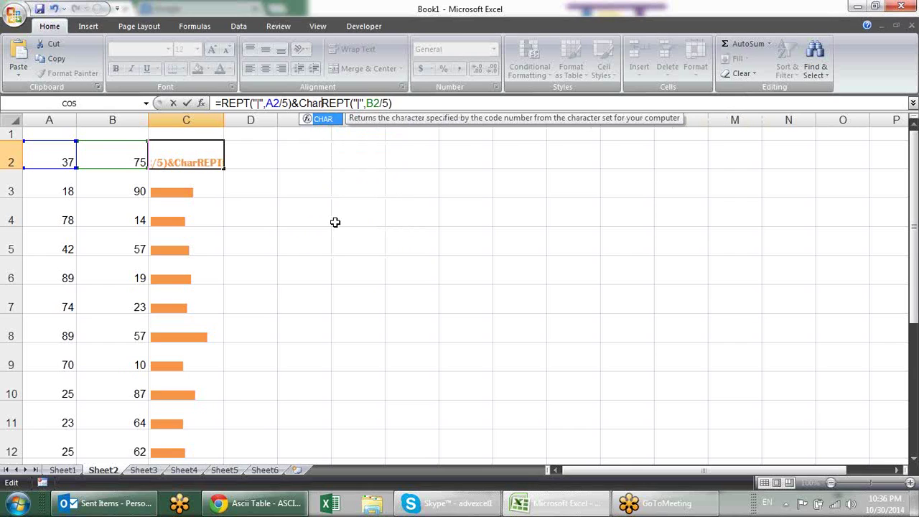
pyautogui.press('Tab')
pyautogui.write('10)&')
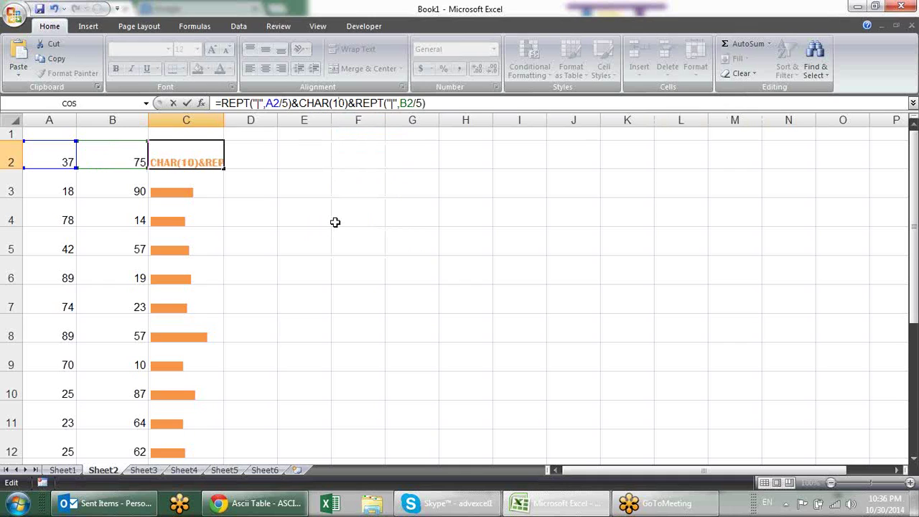
pyautogui.press('Return')
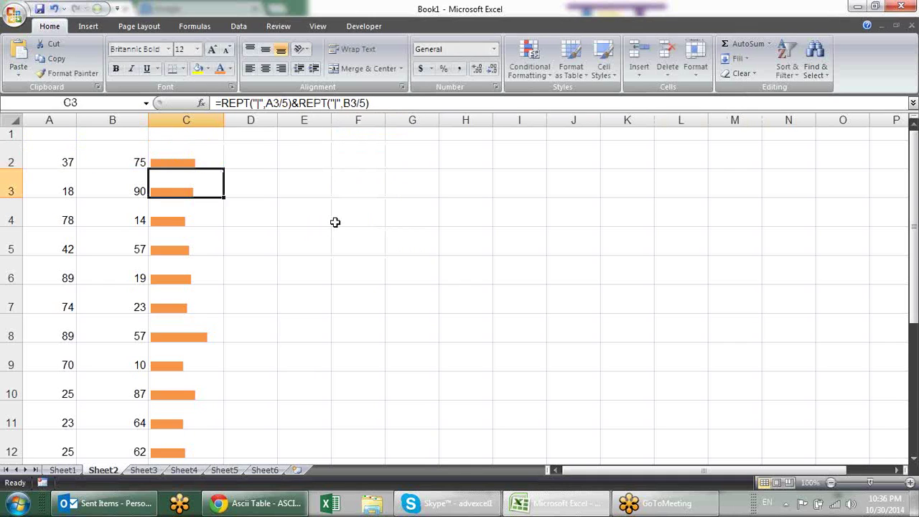
# Fill the C2 formula down to C18 and turn on Wrap Text
pyautogui.click(201, 145)
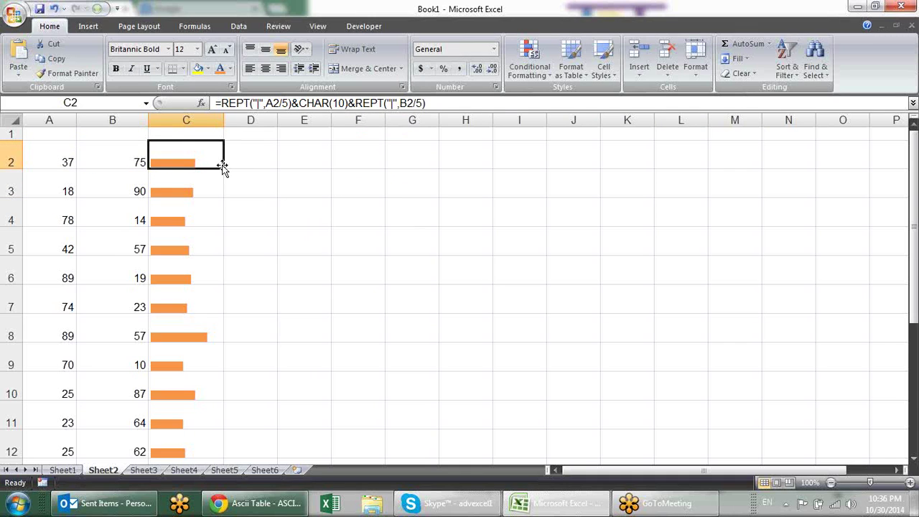
pyautogui.doubleClick(224, 170)
pyautogui.scroll(-5, 390, 186)
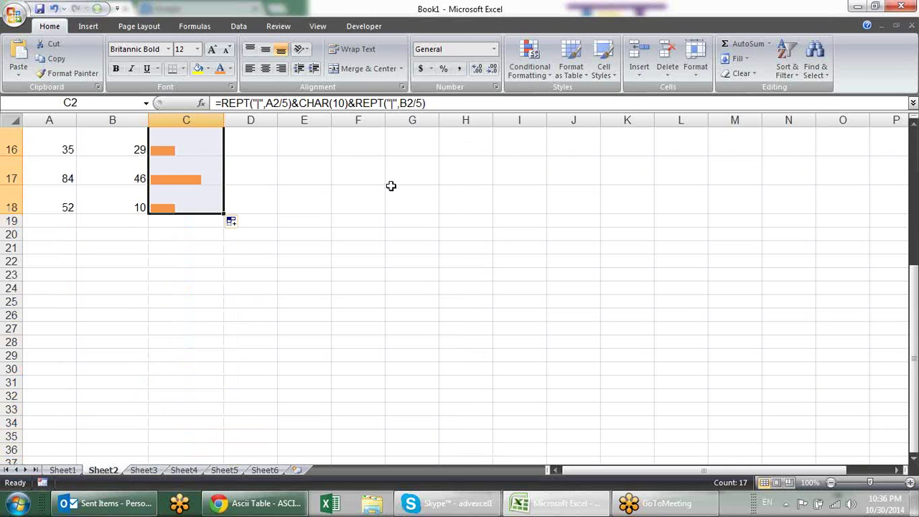
pyautogui.scroll(5, 390, 186)
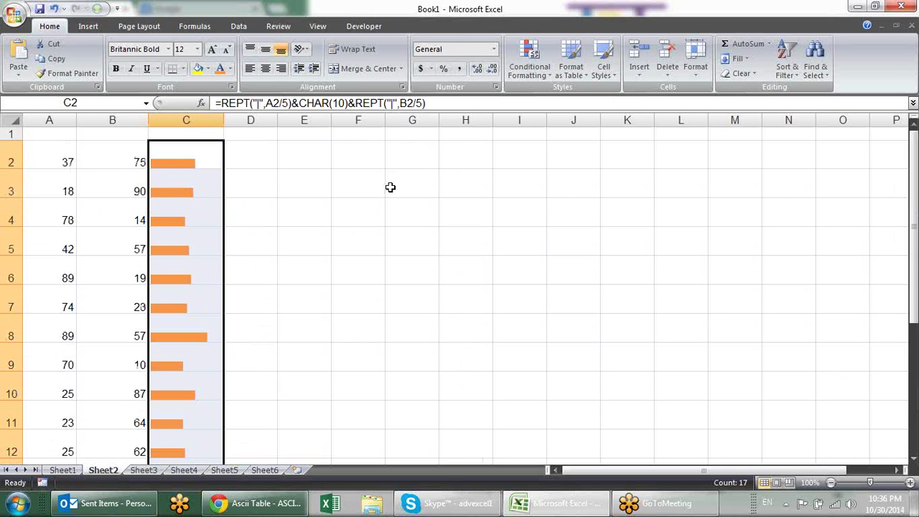
pyautogui.click(355, 51)
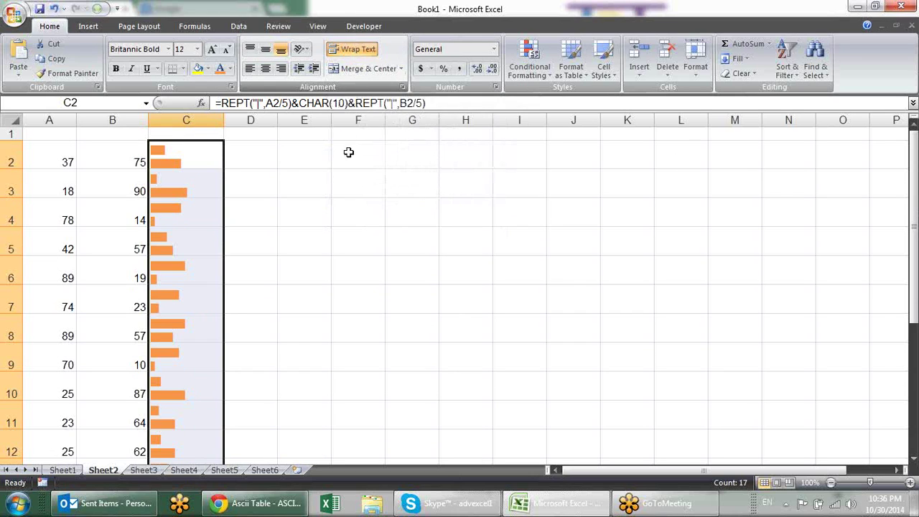
# Check the filled bar formulas in cells C6 through C11
pyautogui.click(344, 181)
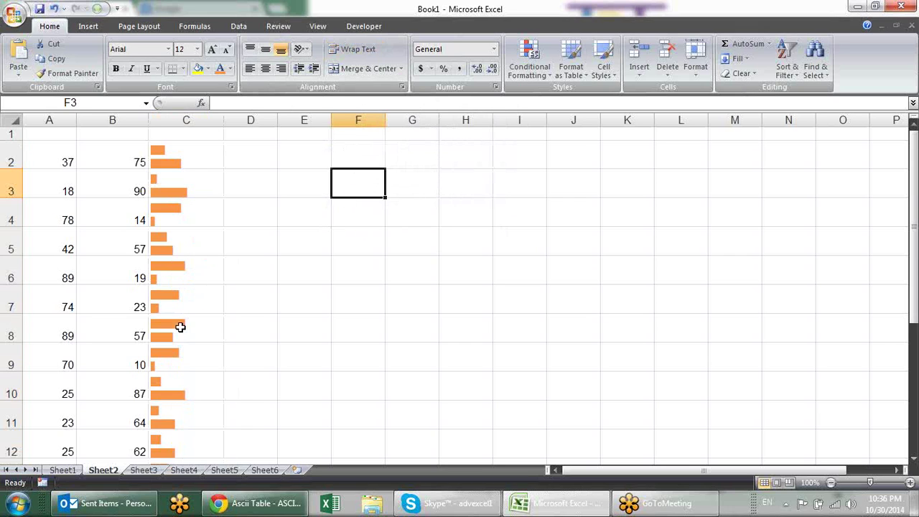
pyautogui.click(186, 253)
pyautogui.click(191, 277)
pyautogui.click(192, 305)
pyautogui.click(197, 331)
pyautogui.click(190, 358)
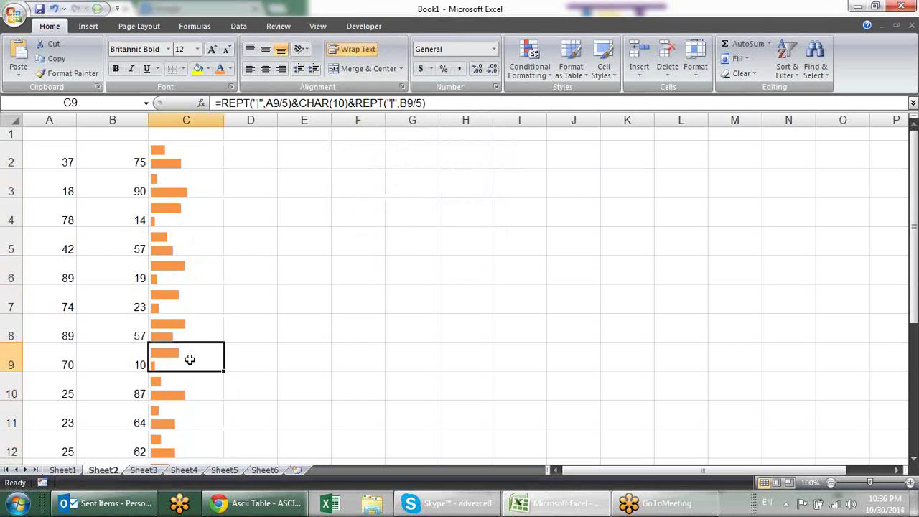
pyautogui.click(192, 412)
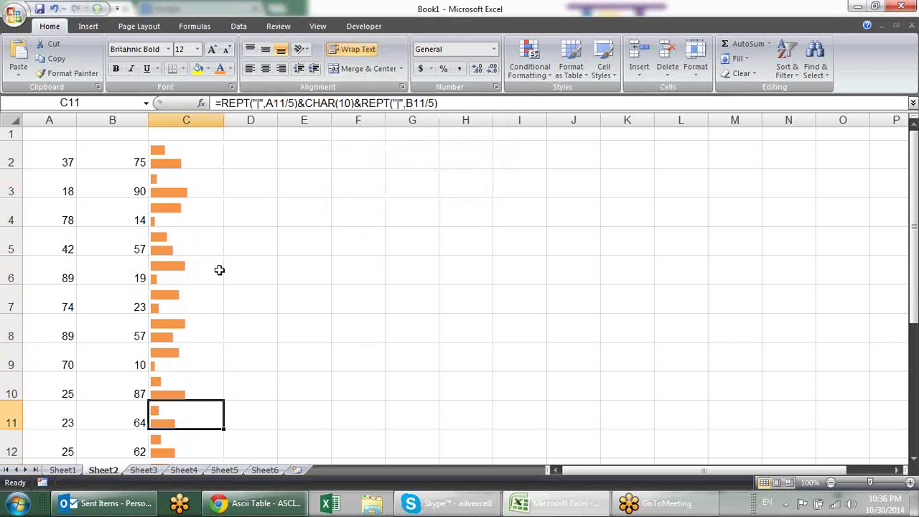
# Set the text orientation of C2:C18 to 90 degrees in Format Cells
pyautogui.click(204, 157)
pyautogui.hotkey('ctrl', 'shift', 'Down')
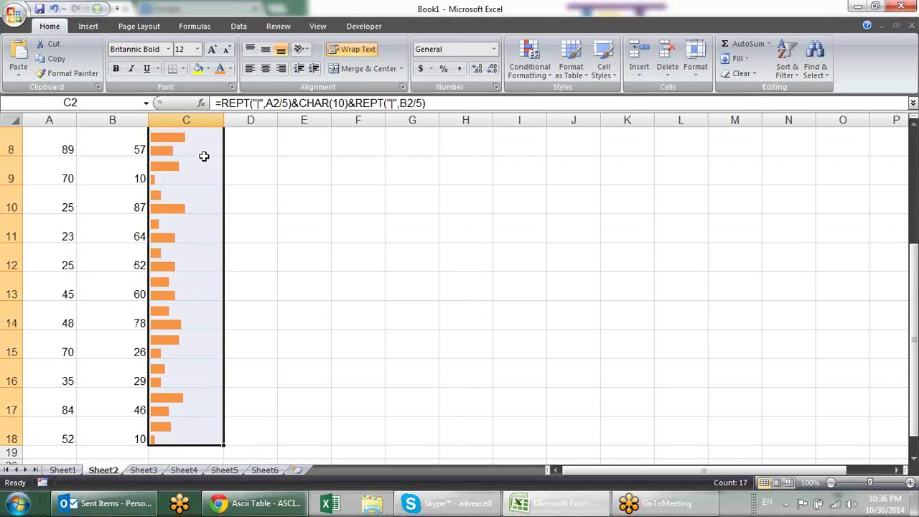
pyautogui.scroll(3, 204, 157)
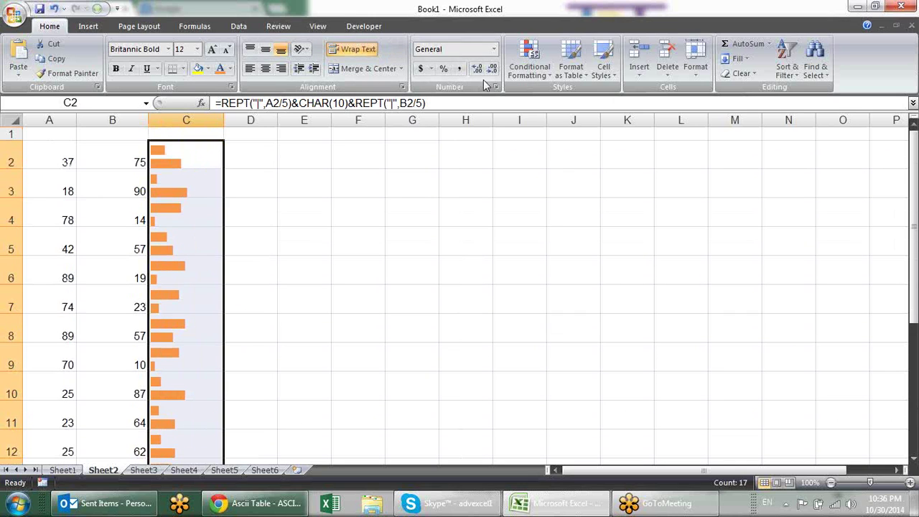
pyautogui.click(494, 87)
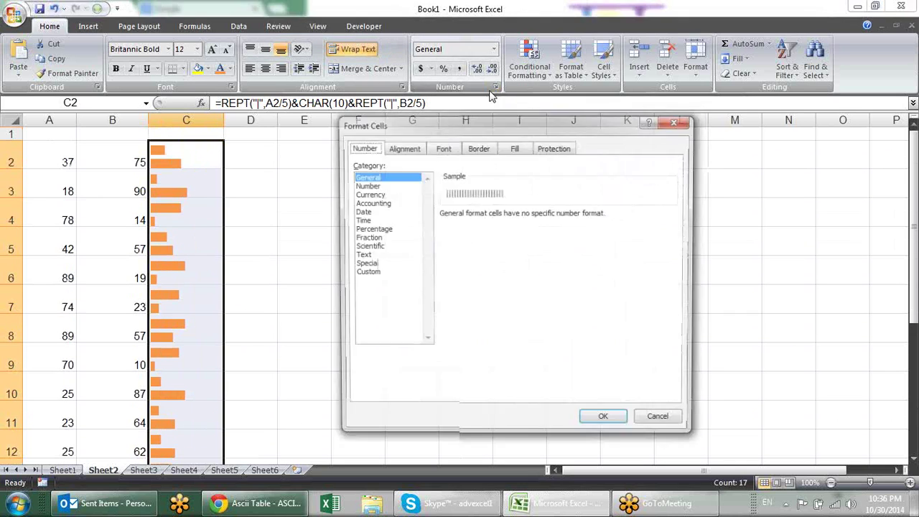
pyautogui.click(404, 147)
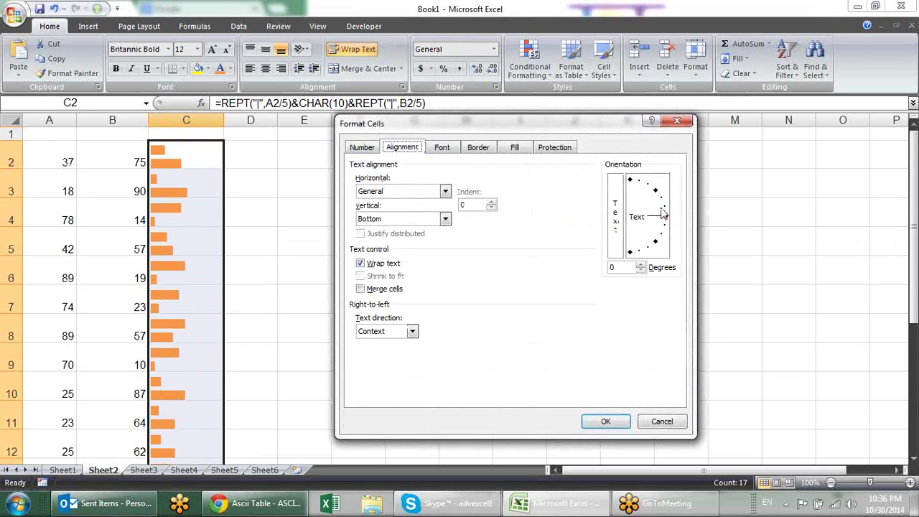
pyautogui.moveTo(663, 218); pyautogui.dragTo(629, 180)
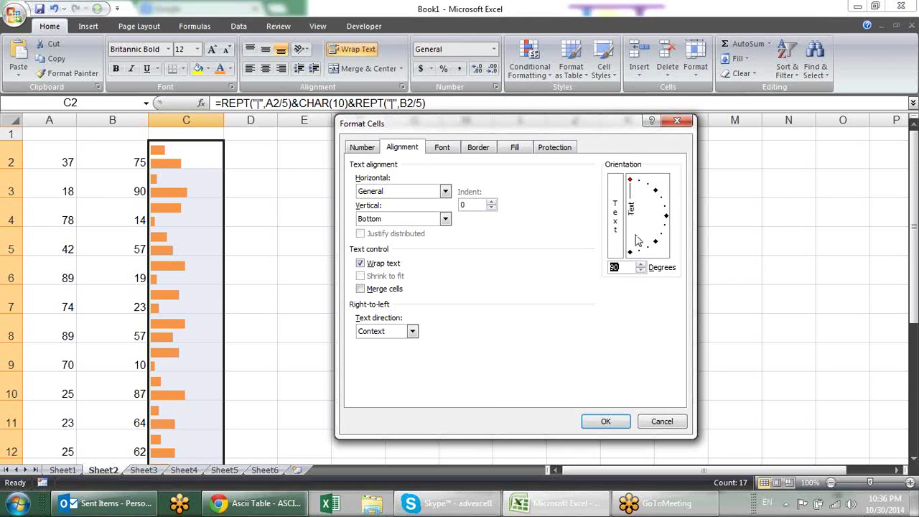
pyautogui.click(607, 422)
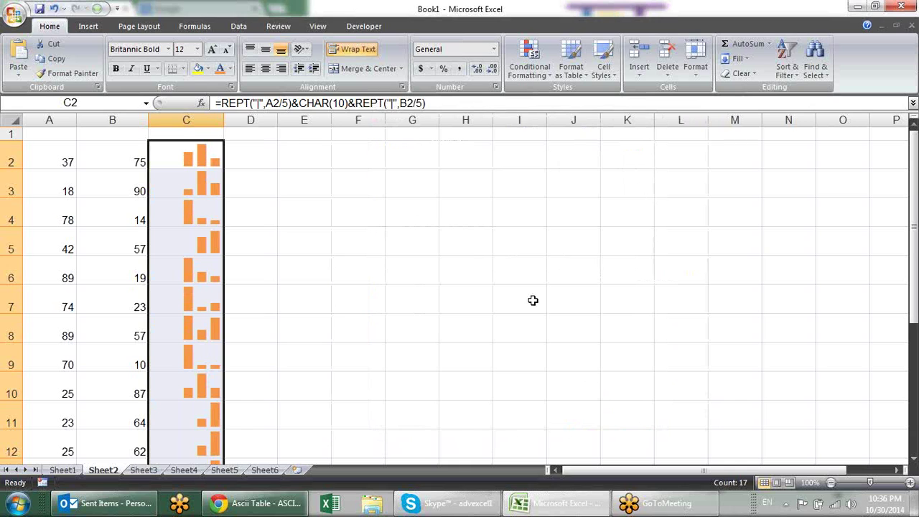
pyautogui.click(348, 209)
pyautogui.moveTo(10, 162)
pyautogui.mouseDown()
pyautogui.moveTo(11, 463)
pyautogui.moveTo(6, 416)
pyautogui.mouseUp()
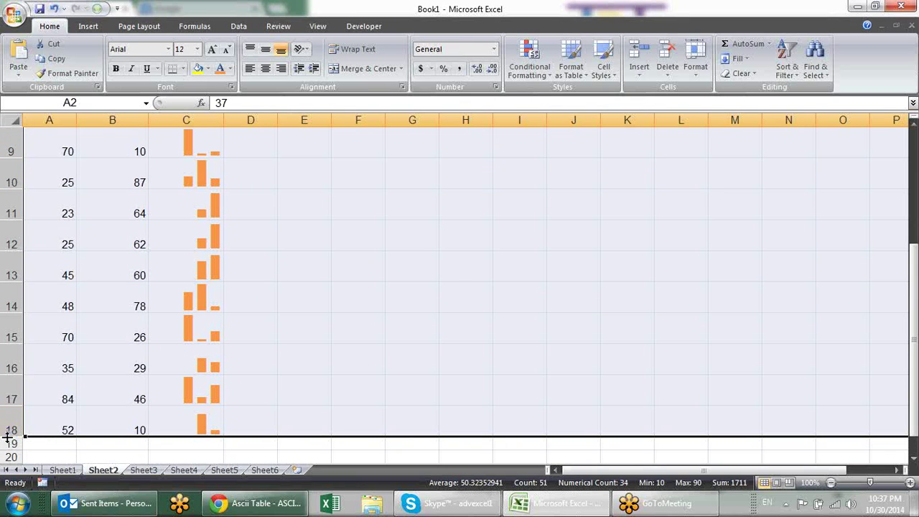
# Resize rows 1–18 to about 68 px high
pyautogui.click(7, 431)
pyautogui.moveTo(7, 430); pyautogui.dragTo(7, 20)
pyautogui.moveTo(7, 134); pyautogui.dragTo(7, 134)
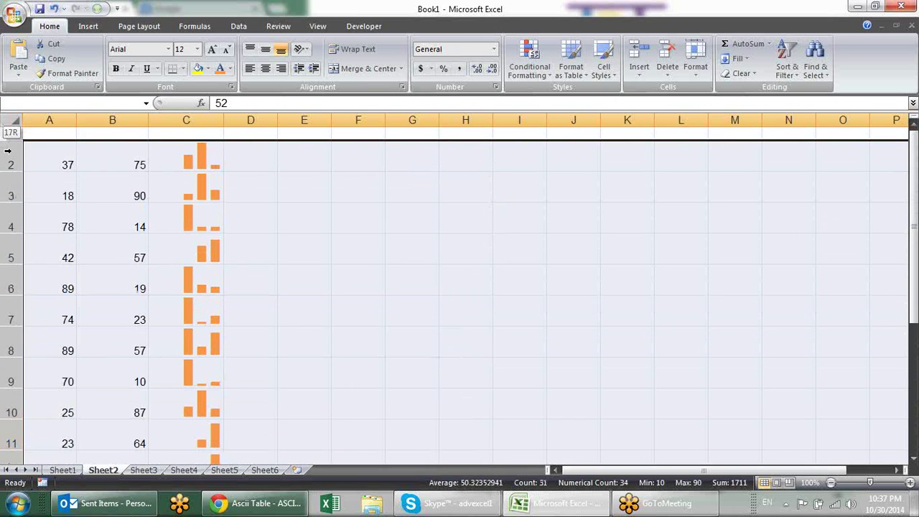
pyautogui.moveTo(10, 170); pyautogui.dragTo(11, 188)
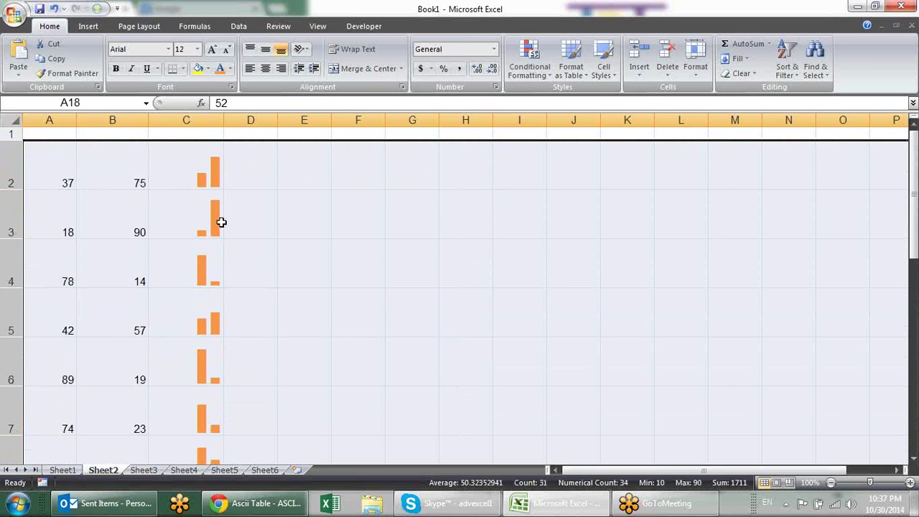
pyautogui.click(255, 206)
pyautogui.scroll(-3, 277, 189)
pyautogui.scroll(-1, 281, 189)
pyautogui.scroll(2, 269, 318)
pyautogui.scroll(2, 270, 320)
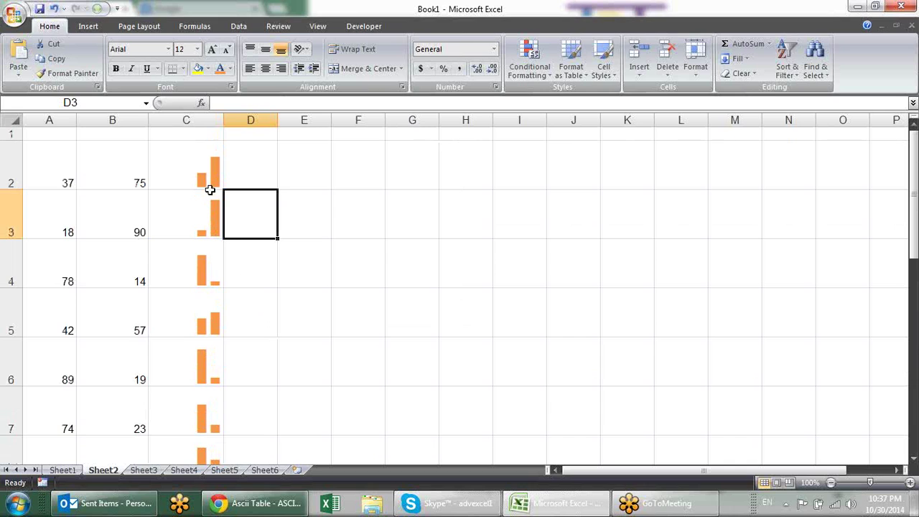
# Replace 18 with 50 in cell A3
pyautogui.click(72, 215)
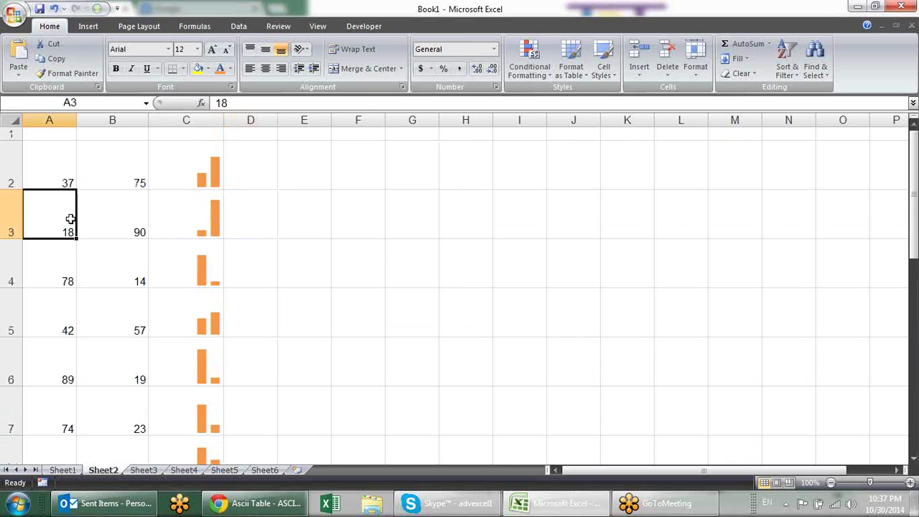
pyautogui.write('50')
pyautogui.press('Return')
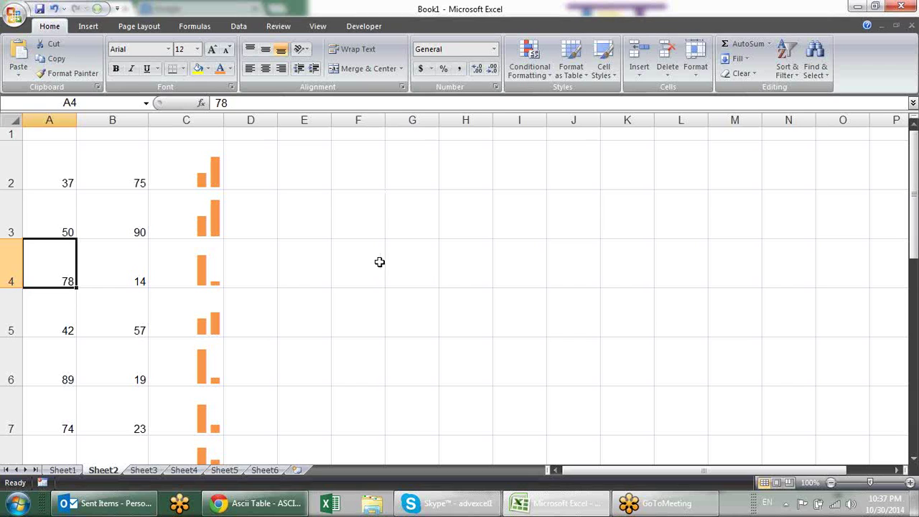
# Insert a new column A and fill Ids C001, C002… down it
pyautogui.click(58, 121)
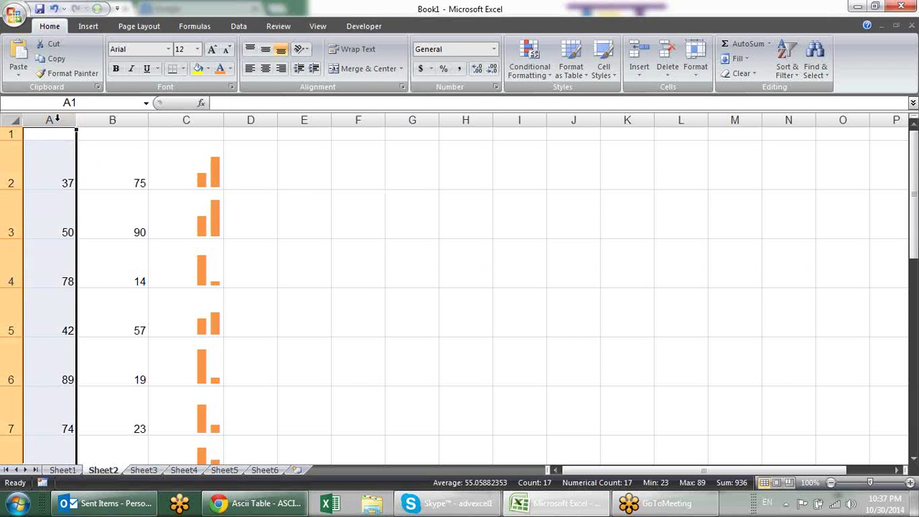
pyautogui.rightClick(57, 121)
pyautogui.click(90, 193)
pyautogui.click(304, 215)
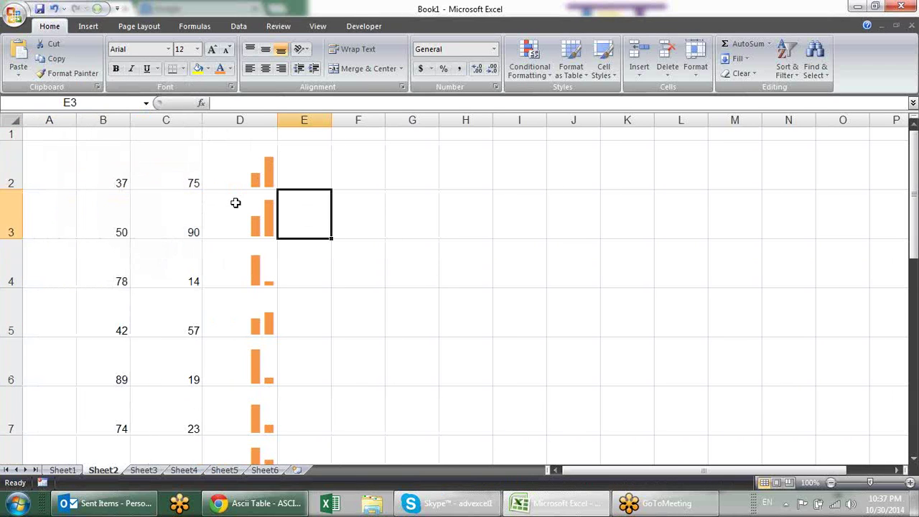
pyautogui.click(67, 182)
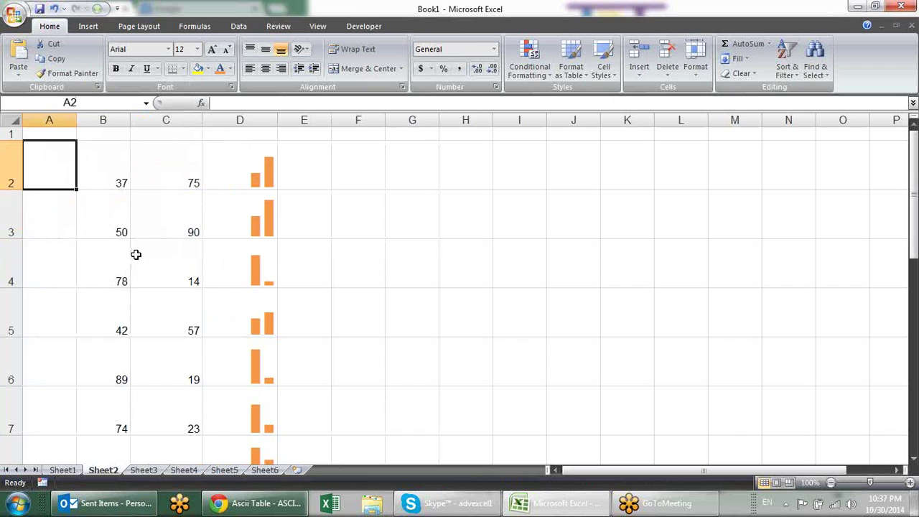
pyautogui.write('C001')
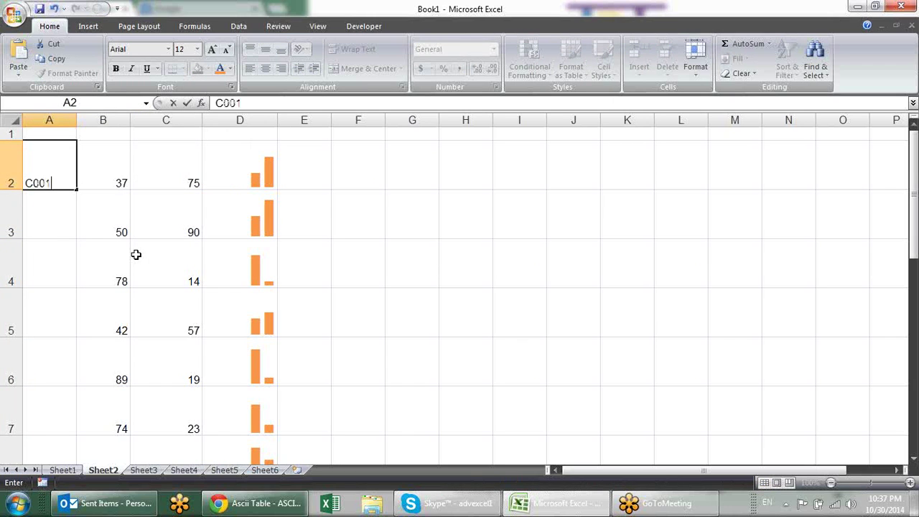
pyautogui.press('Return')
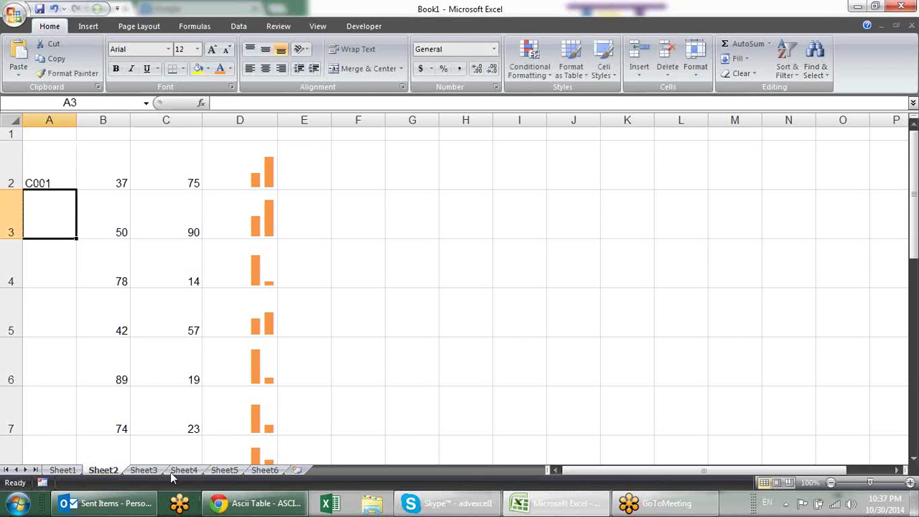
pyautogui.click(61, 158)
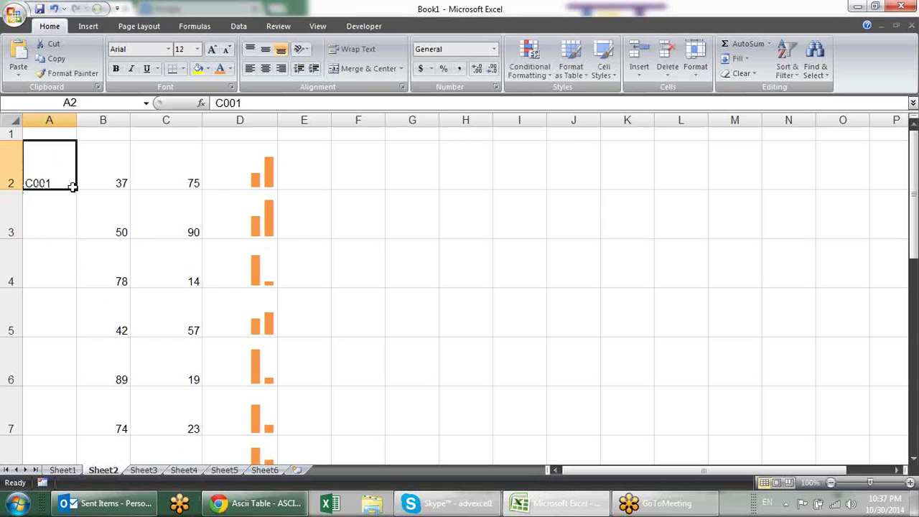
pyautogui.doubleClick(74, 189)
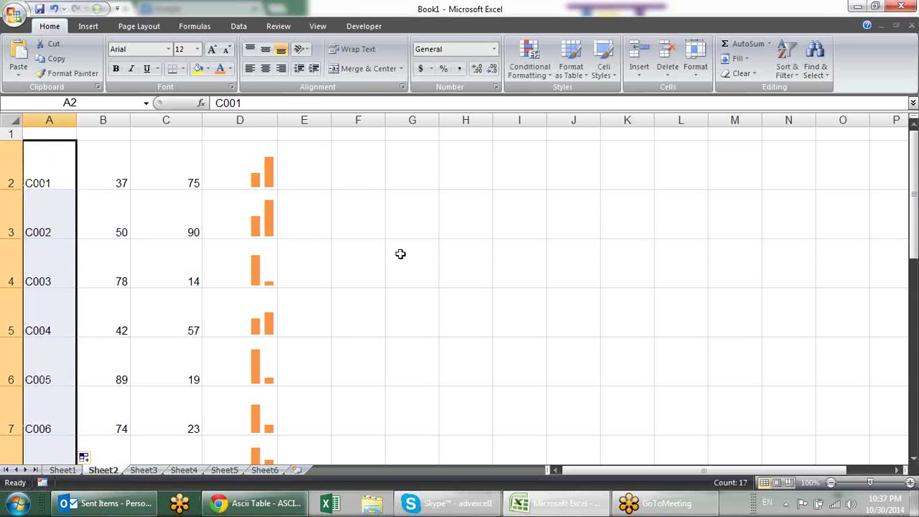
# Enter the headers Id, Sales1, Sales2 and Chart in A1:D1
pyautogui.click(64, 129)
pyautogui.write('ID')
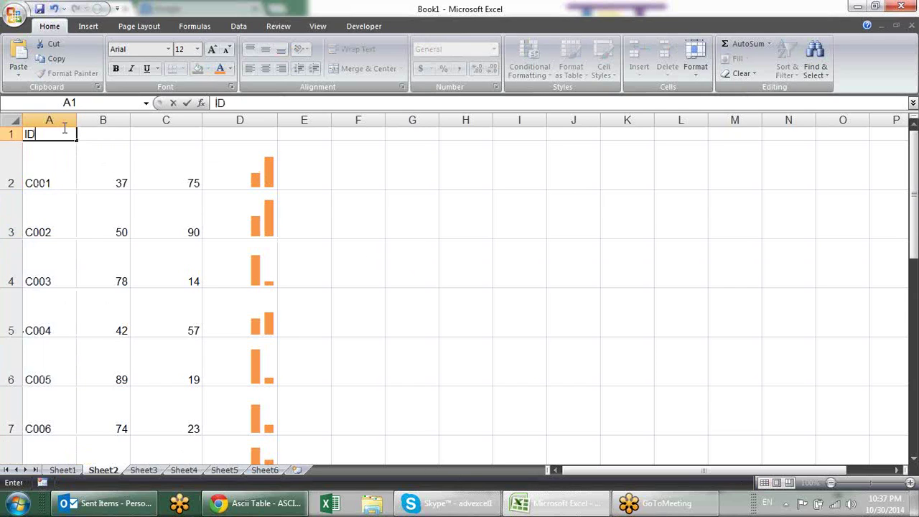
pyautogui.press('Tab')
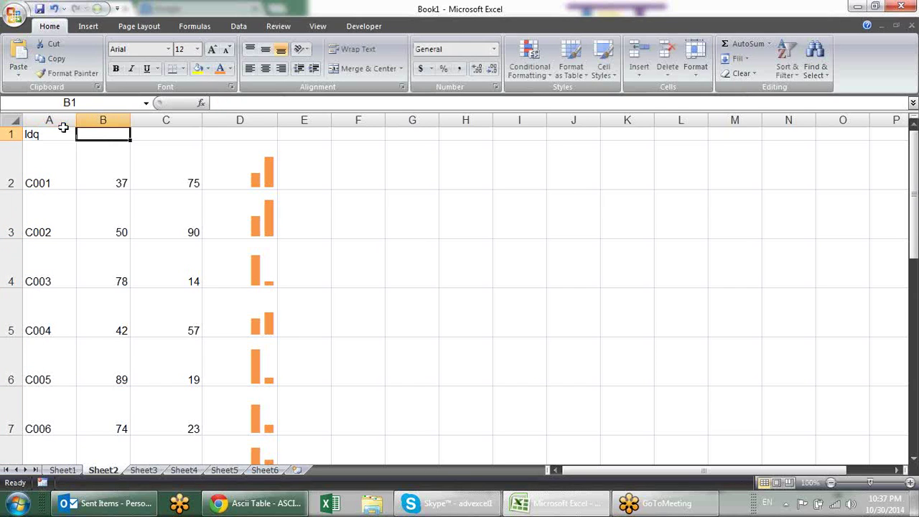
pyautogui.doubleClick(63, 128)
pyautogui.press('Tab')
pyautogui.write('Sales')
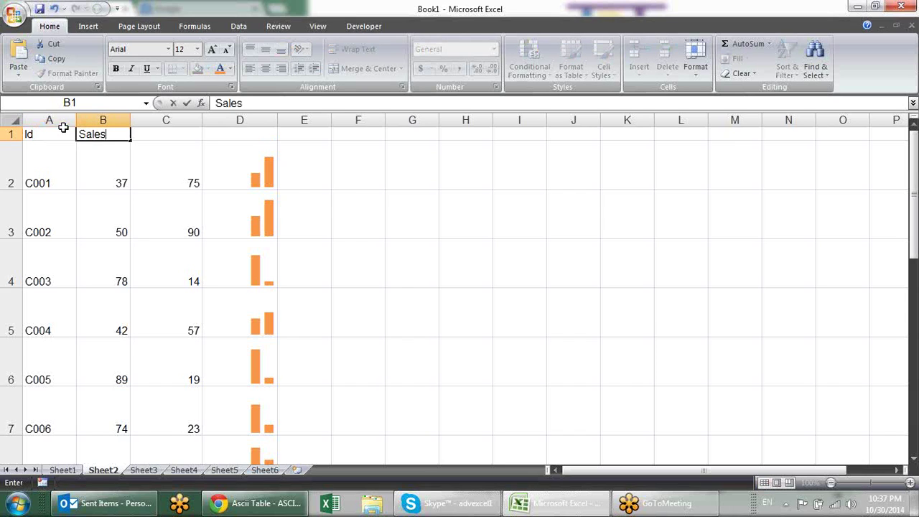
pyautogui.write('1')
pyautogui.press('Tab')
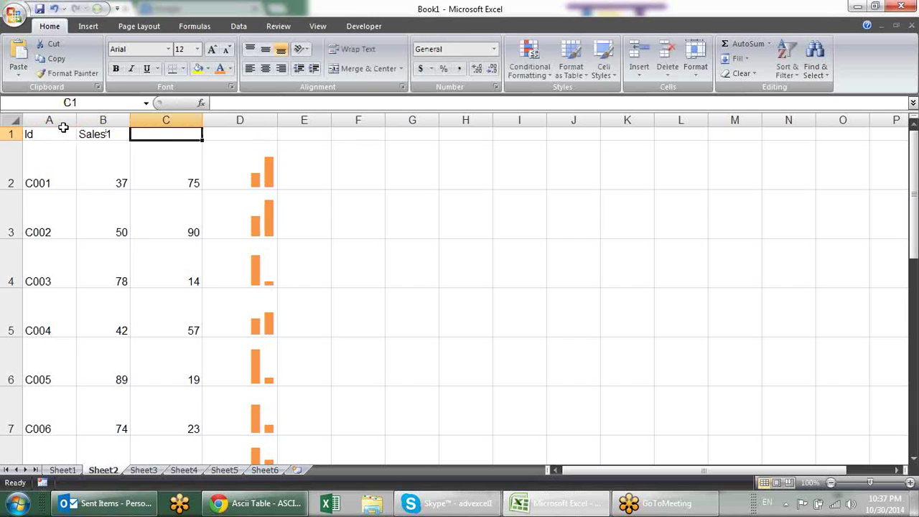
pyautogui.write('Sales2')
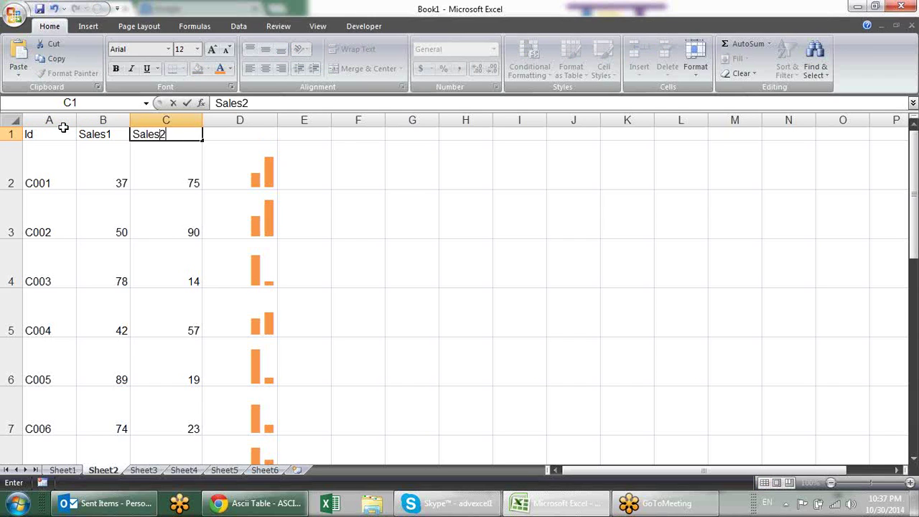
pyautogui.press('Tab')
pyautogui.write('Cha')
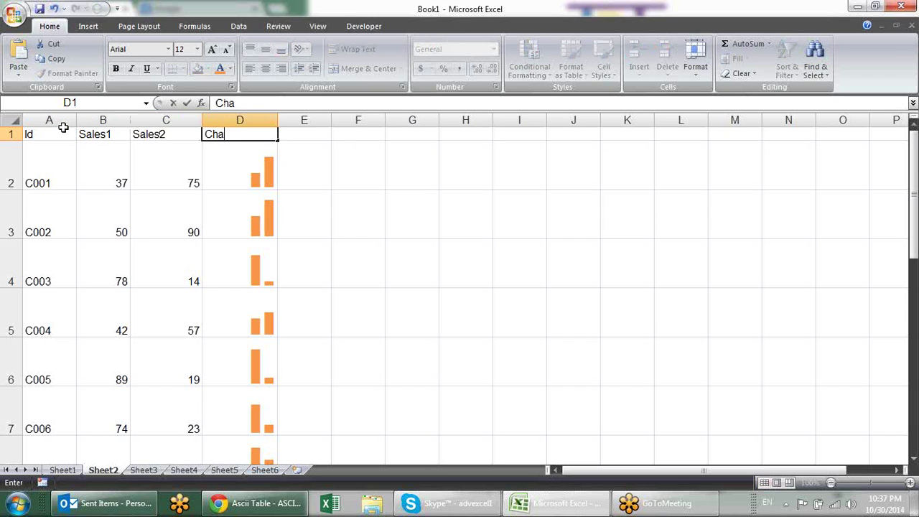
pyautogui.press('Return')
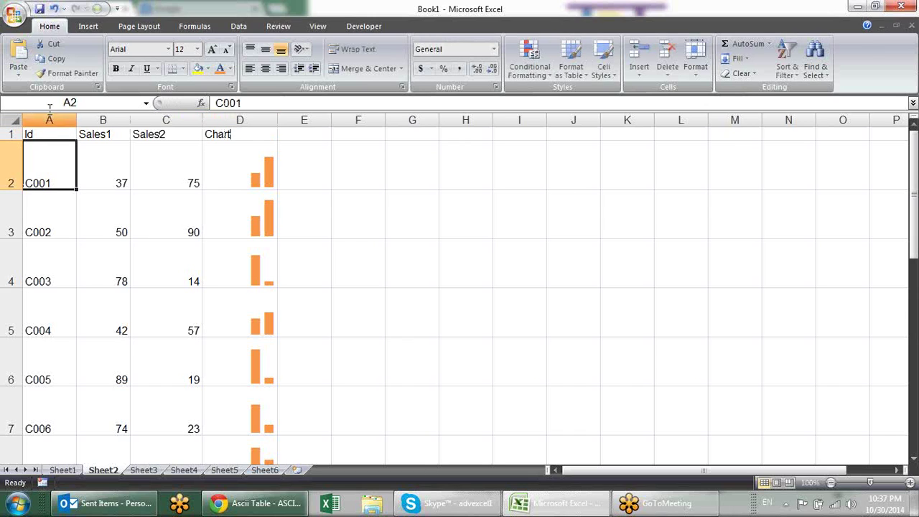
pyautogui.moveTo(53, 130); pyautogui.dragTo(62, 180)
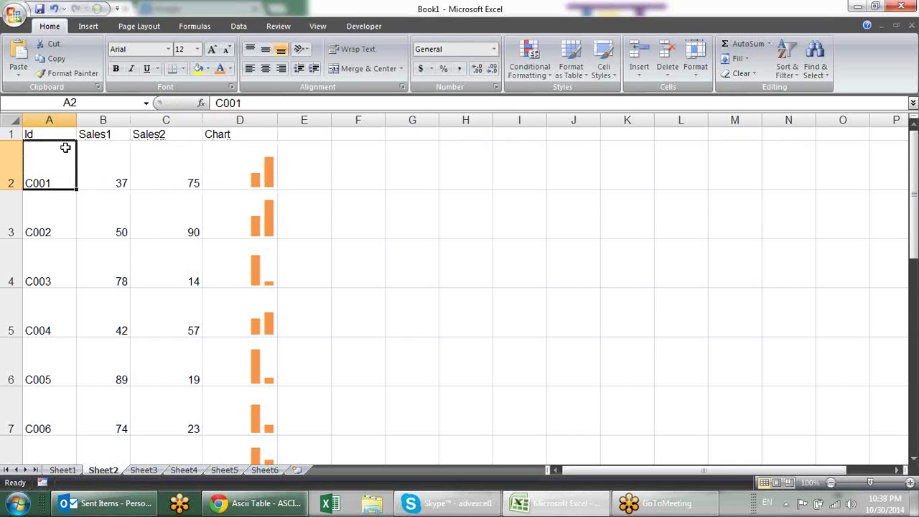
pyautogui.moveTo(57, 134); pyautogui.dragTo(261, 124)
# Copy the header row A1:D1 to H3:K3
pyautogui.hotkey('ctrl', 'c')
pyautogui.click(471, 218)
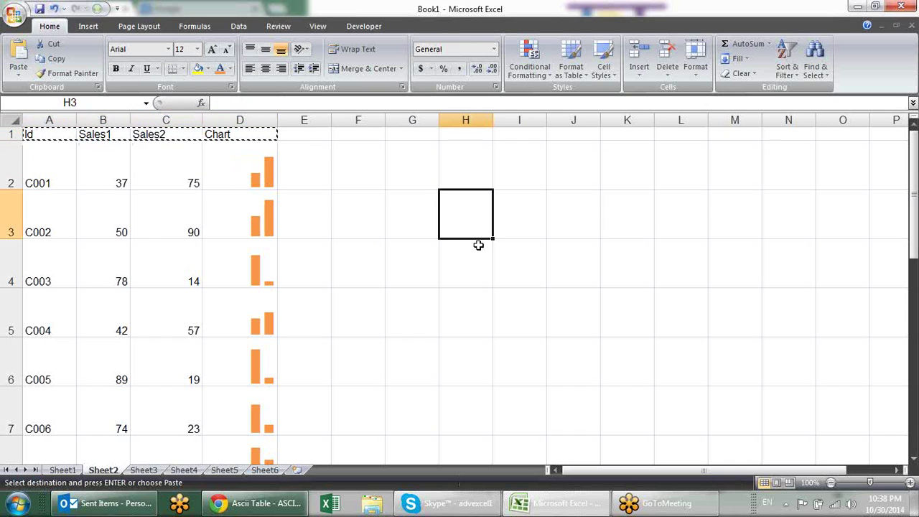
pyautogui.hotkey('ctrl', 'v')
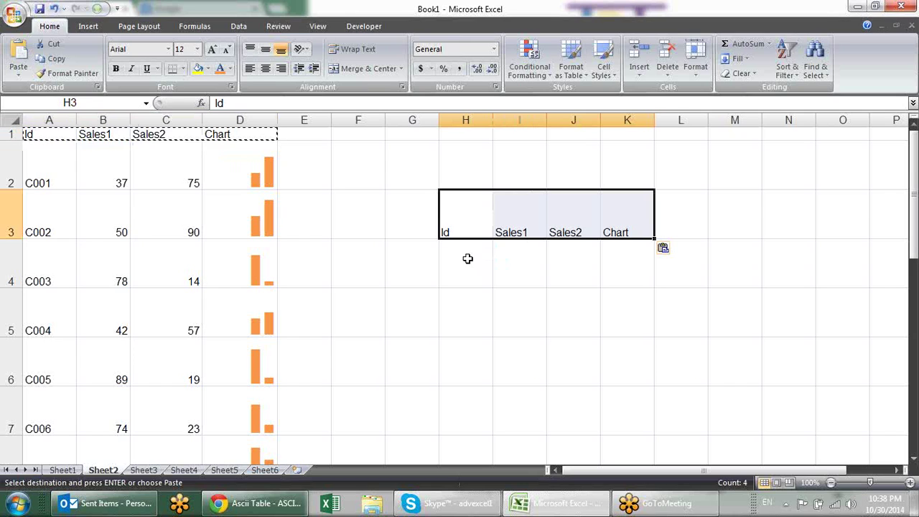
pyautogui.click(468, 258)
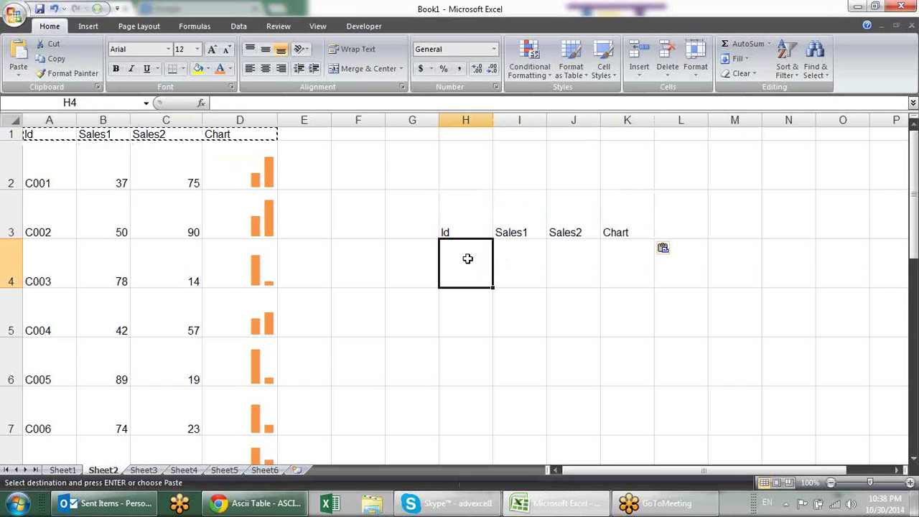
pyautogui.press('Escape')
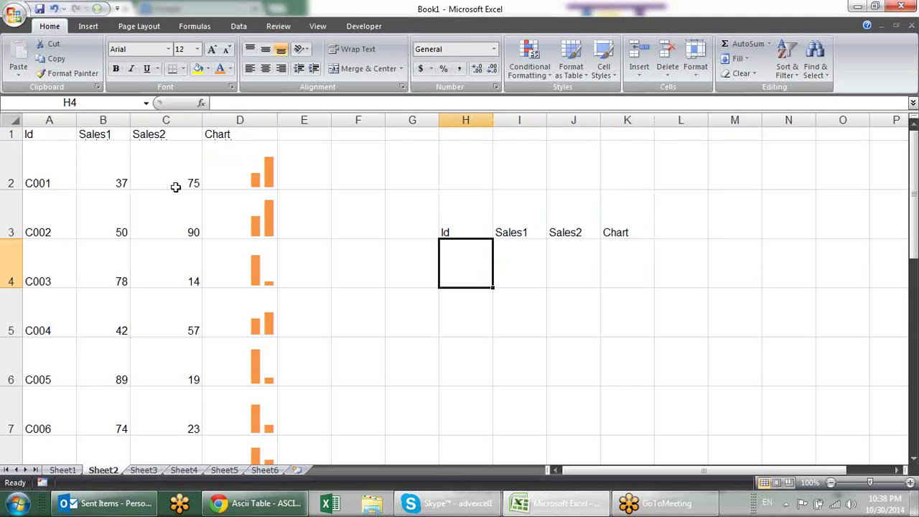
# Add a List data validation to H4 with source $A$2:$A$18
pyautogui.click(239, 26)
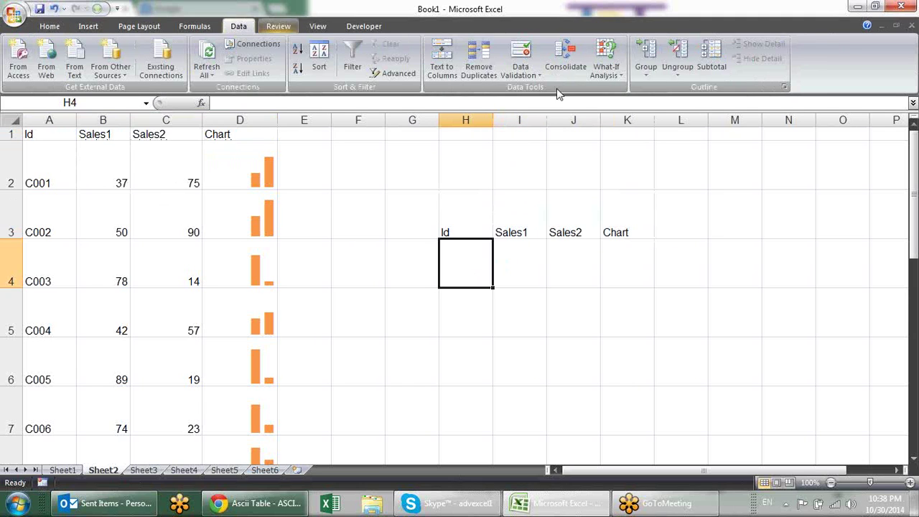
pyautogui.click(520, 57)
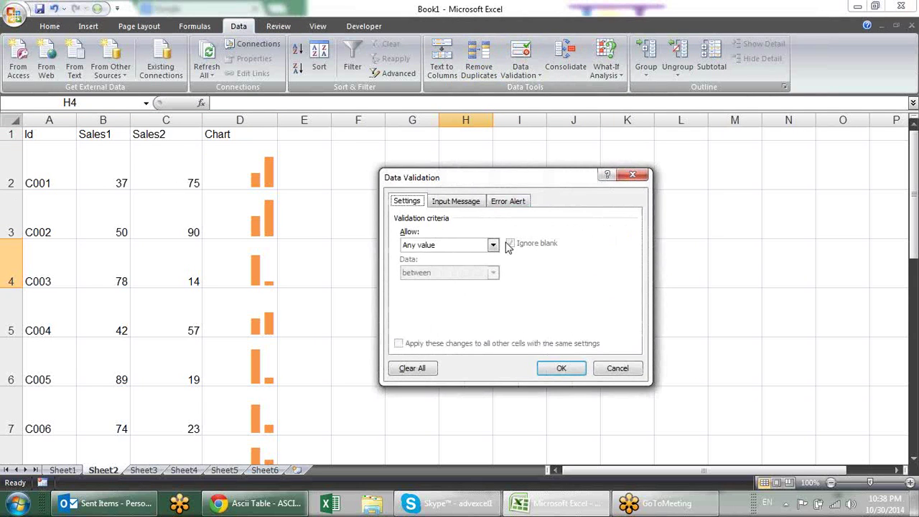
pyautogui.click(494, 245)
pyautogui.click(458, 290)
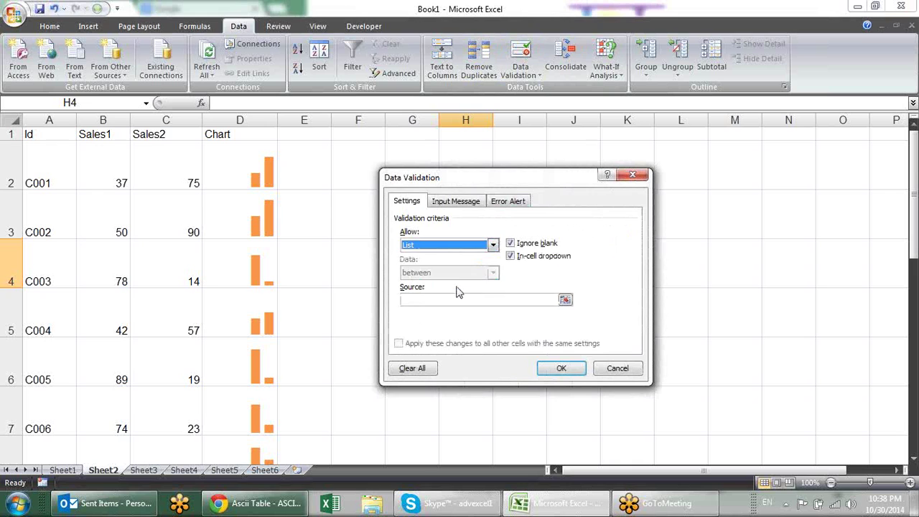
pyautogui.click(565, 300)
pyautogui.moveTo(64, 153)
pyautogui.mouseDown()
pyautogui.moveTo(20, 388)
pyautogui.moveTo(42, 482)
pyautogui.mouseUp()
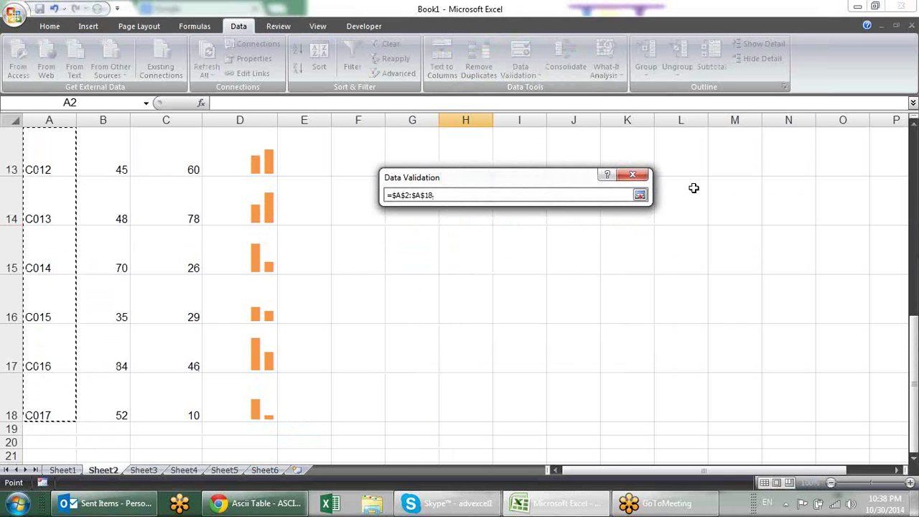
pyautogui.press('Return')
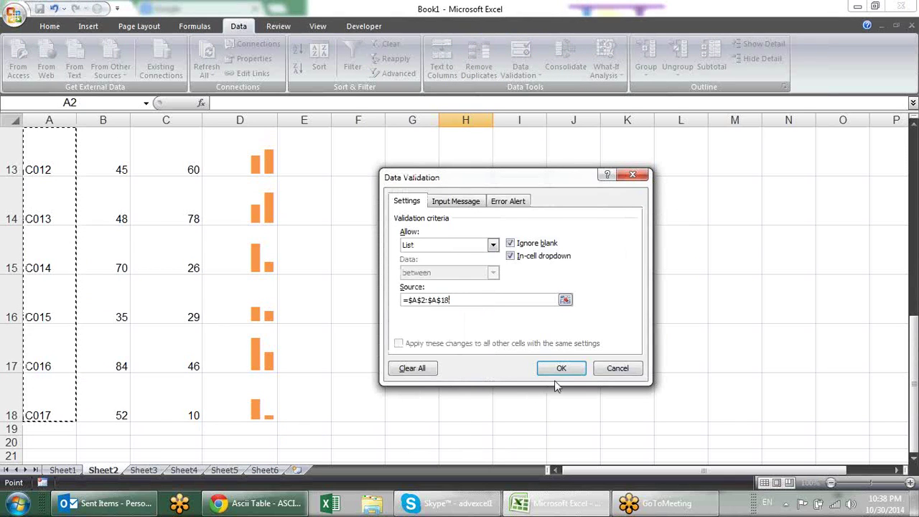
pyautogui.click(561, 367)
# Try C005 and C010 in H4's dropdown, finishing on C016
pyautogui.click(498, 281)
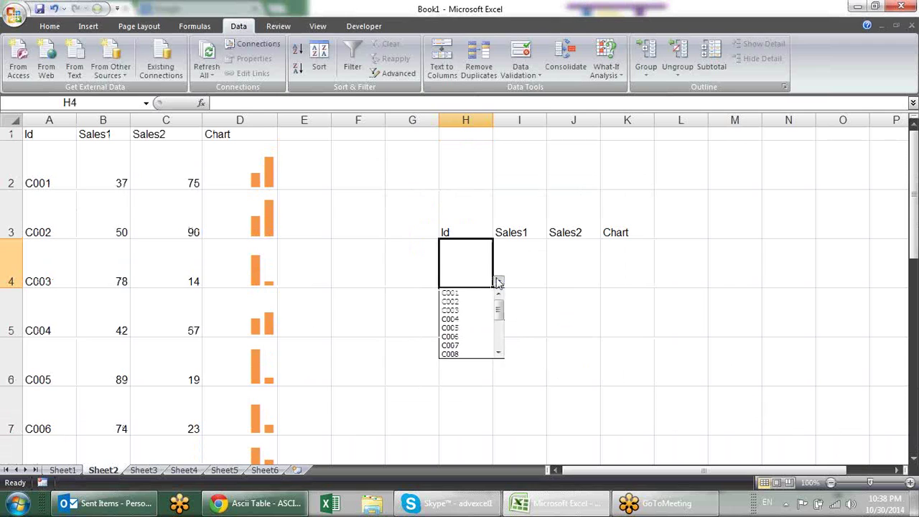
pyautogui.click(479, 328)
pyautogui.click(499, 281)
pyautogui.click(463, 335)
pyautogui.click(498, 282)
pyautogui.click(469, 346)
# Enter =VLOOKUP(H4,$A:$D,2,0) in I4, returning 84
pyautogui.click(646, 392)
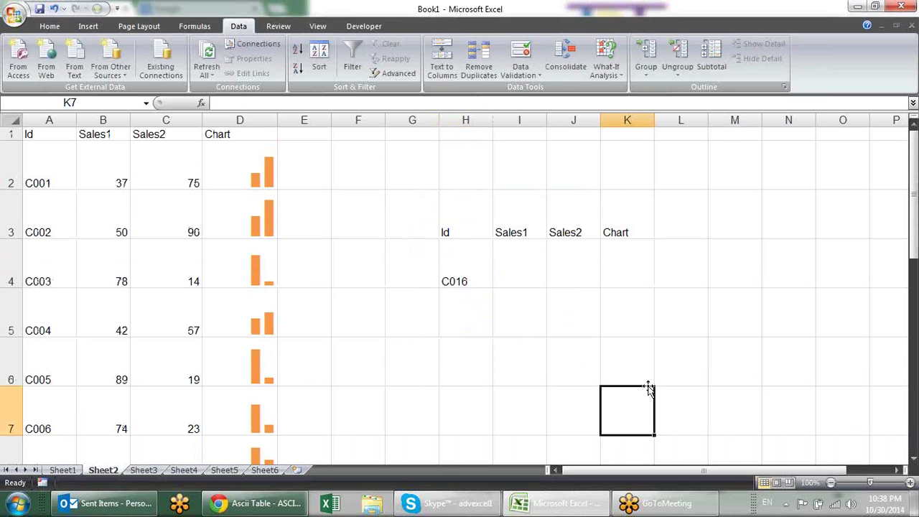
pyautogui.click(520, 261)
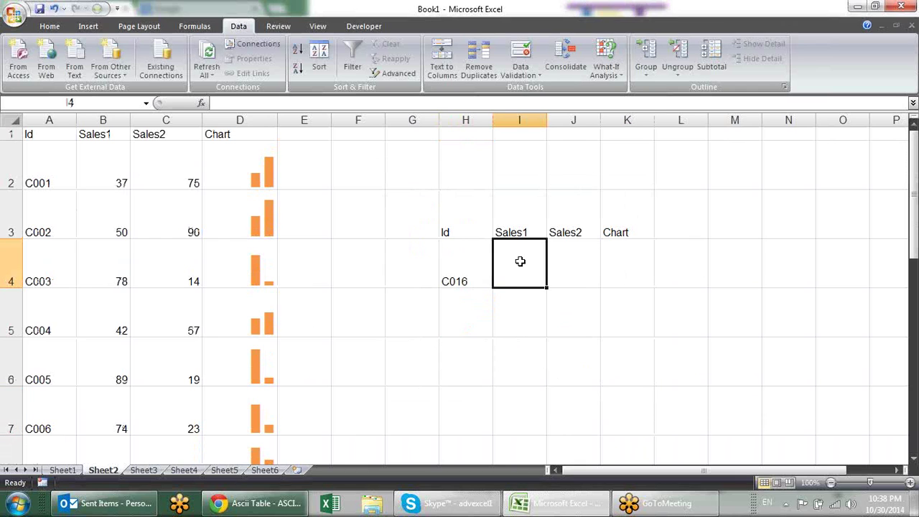
pyautogui.write('=vl')
pyautogui.press('Tab')
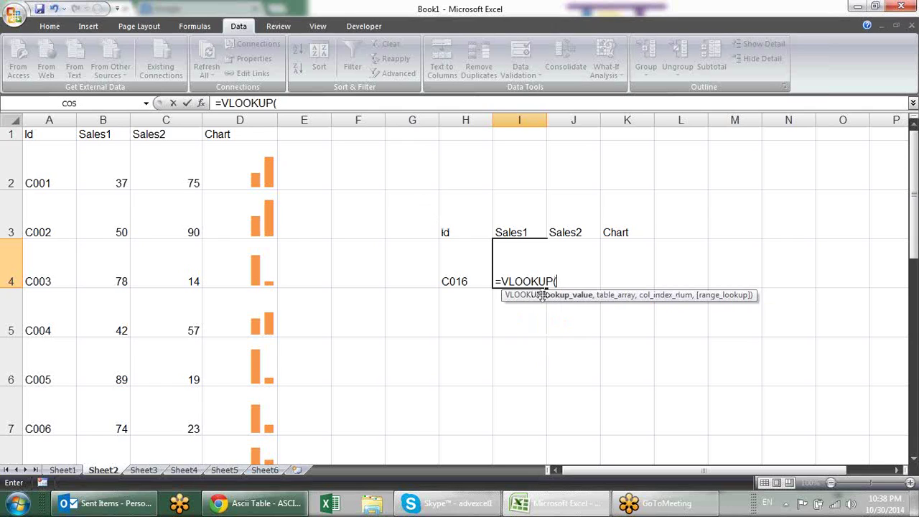
pyautogui.click(467, 253)
pyautogui.write(',')
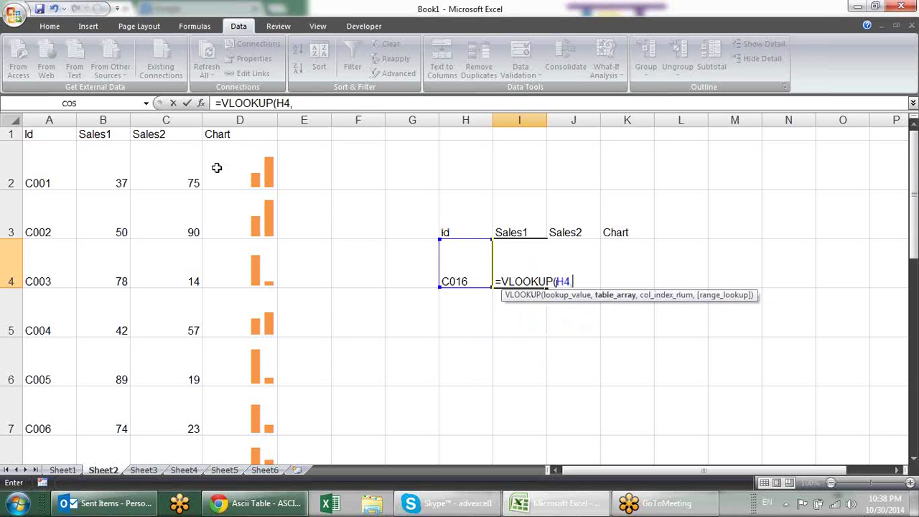
pyautogui.moveTo(36, 120); pyautogui.dragTo(274, 112)
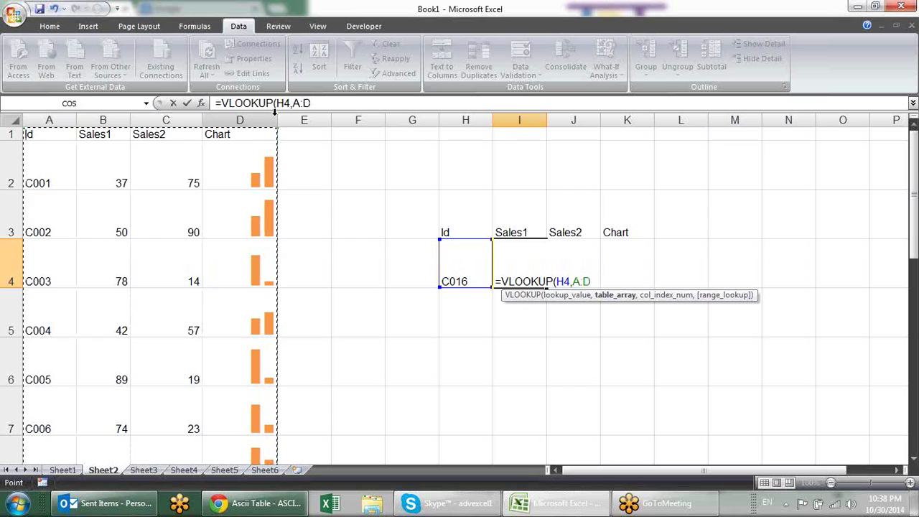
pyautogui.press('F4')
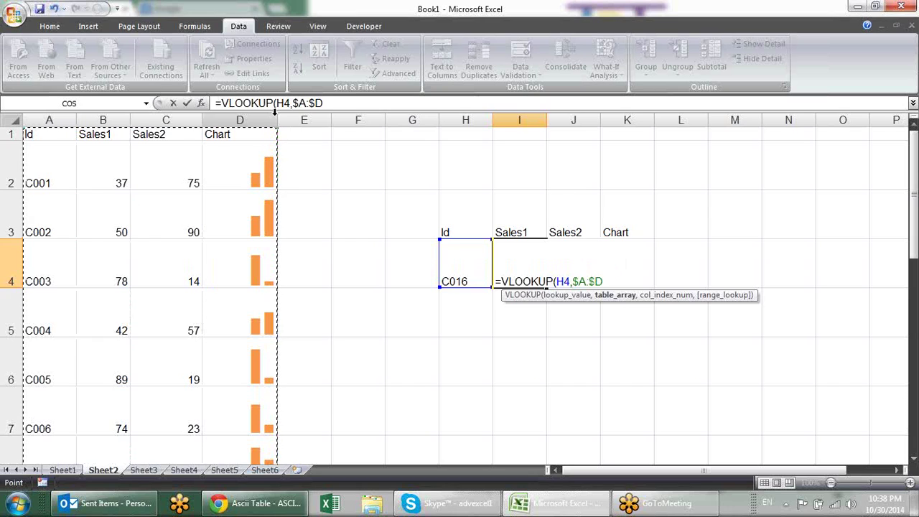
pyautogui.write(',')
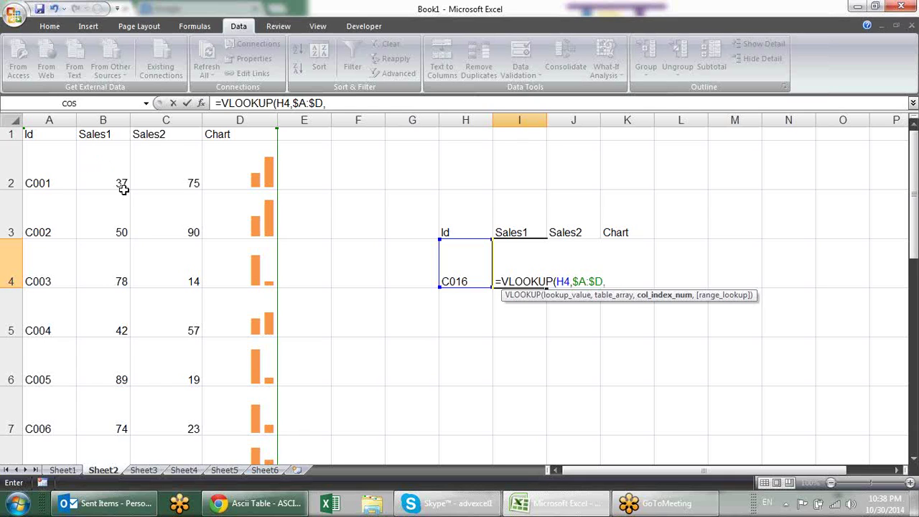
pyautogui.write('2,0')
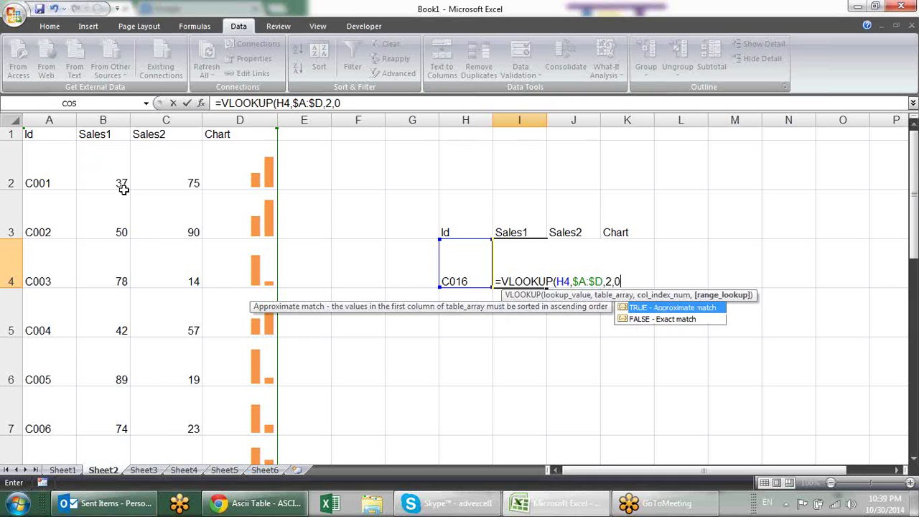
pyautogui.write(')')
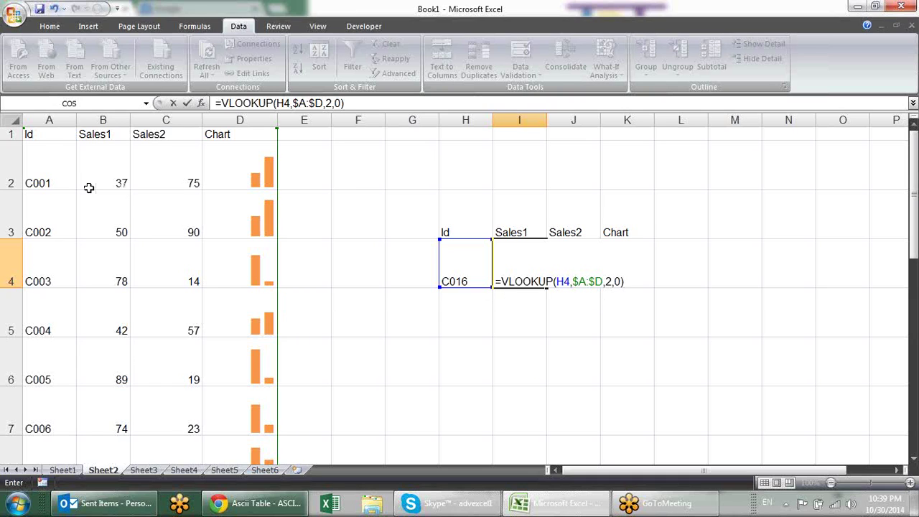
pyautogui.press('Return')
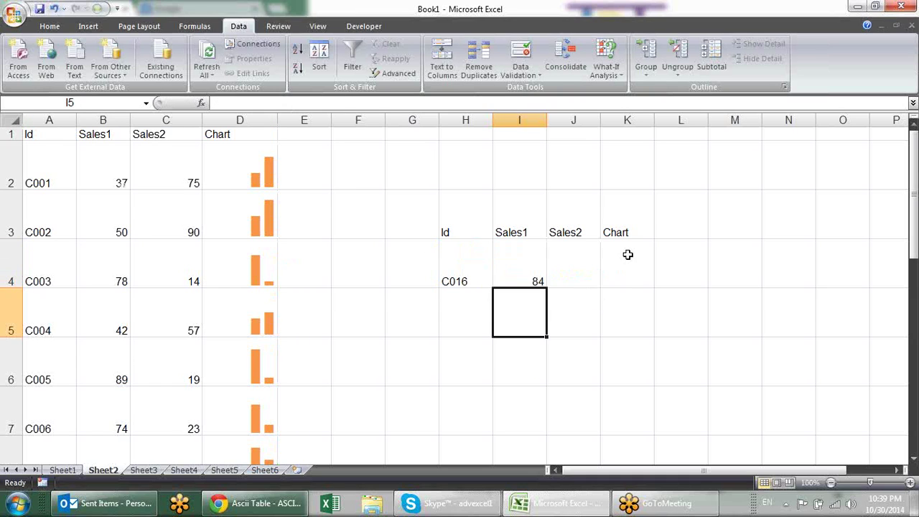
pyautogui.click(520, 268)
# Make I4's H4 reference absolute and copy the VLOOKUP across to J4:K4
pyautogui.moveTo(547, 286); pyautogui.dragTo(672, 293)
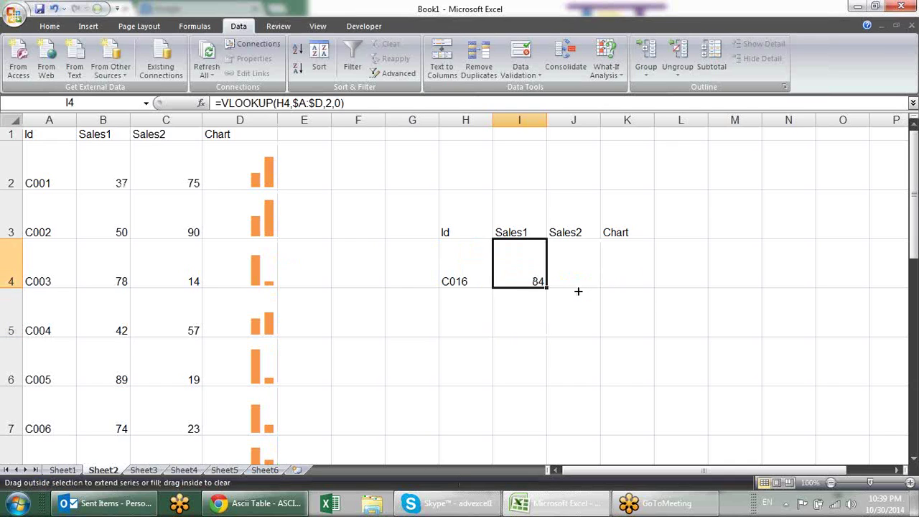
pyautogui.click(611, 268)
pyautogui.click(537, 273)
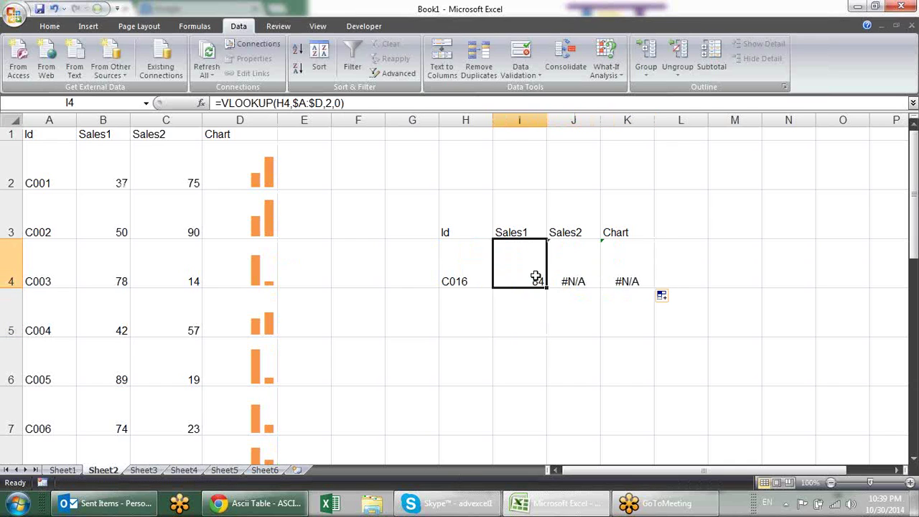
pyautogui.doubleClick(515, 270)
pyautogui.click(565, 282)
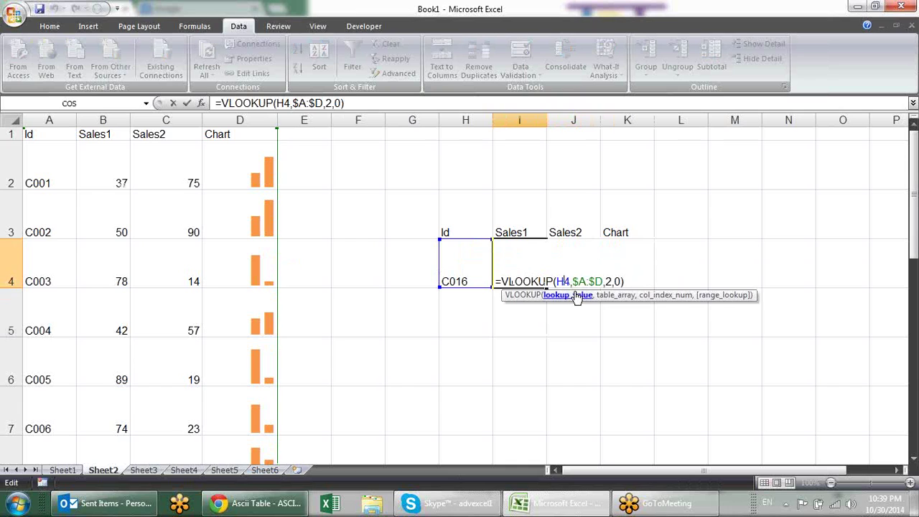
pyautogui.press('F4')
pyautogui.press('Return')
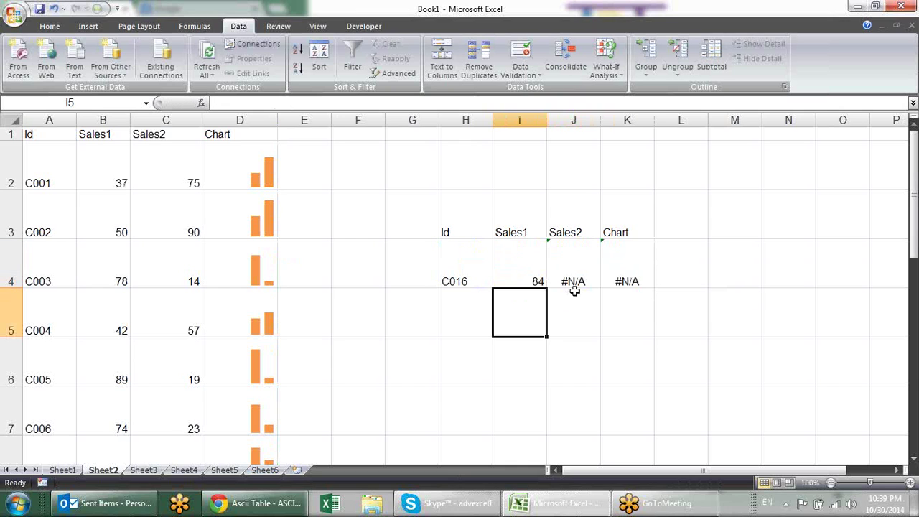
pyautogui.click(518, 272)
pyautogui.moveTo(547, 288); pyautogui.dragTo(635, 283)
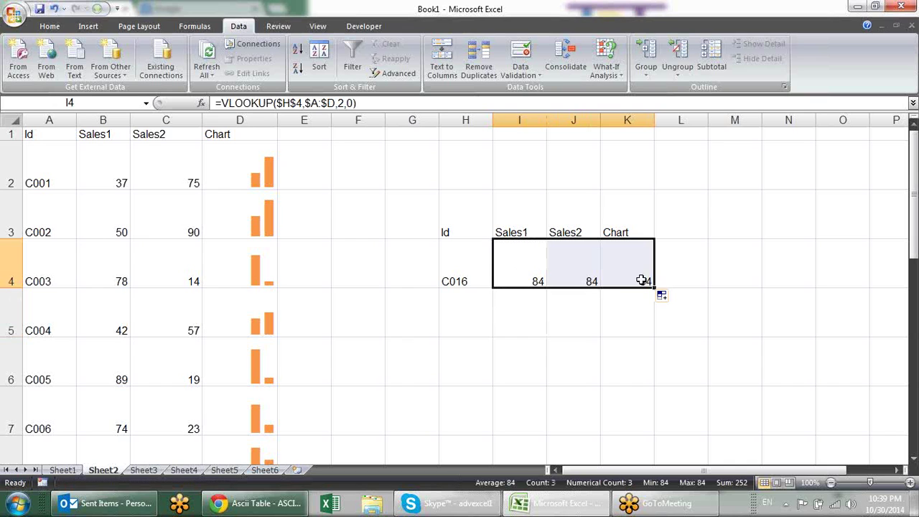
# Change the lookup column index to 3 in J4 and 4 in K4
pyautogui.click(586, 278)
pyautogui.press('F2')
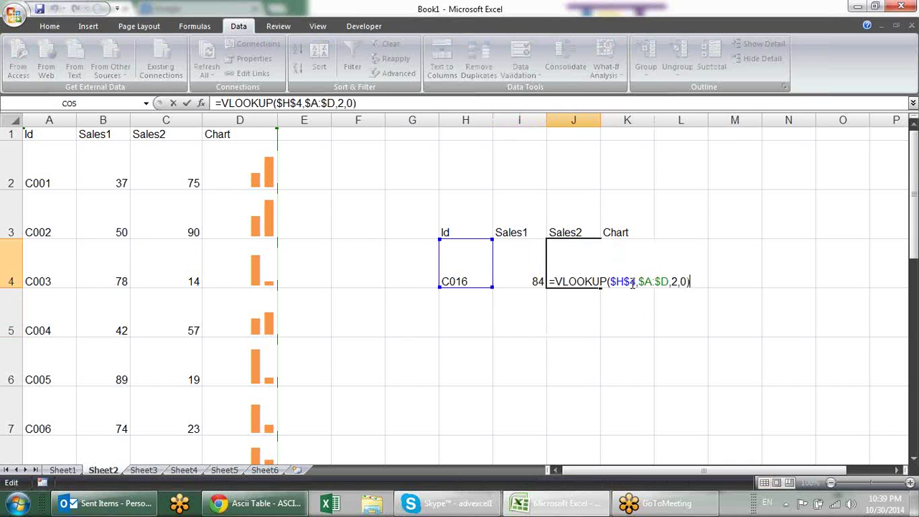
pyautogui.click(675, 278)
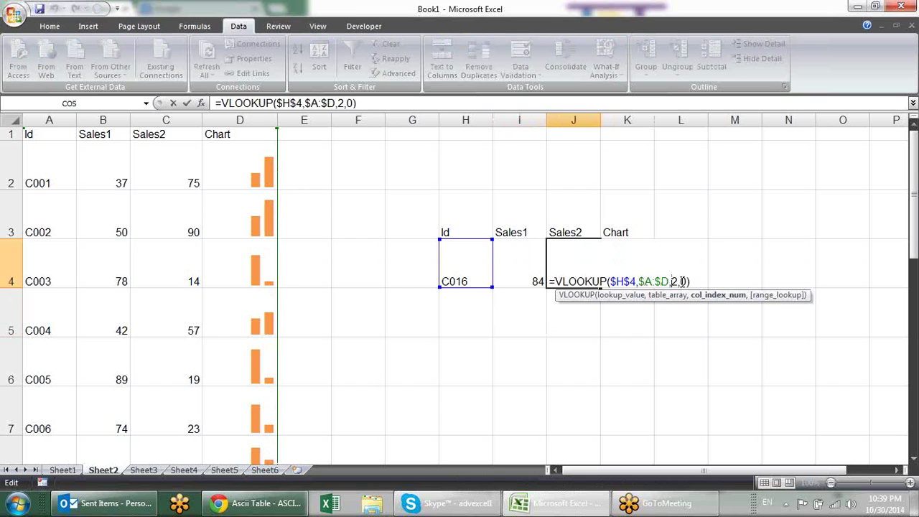
pyautogui.press('Delete')
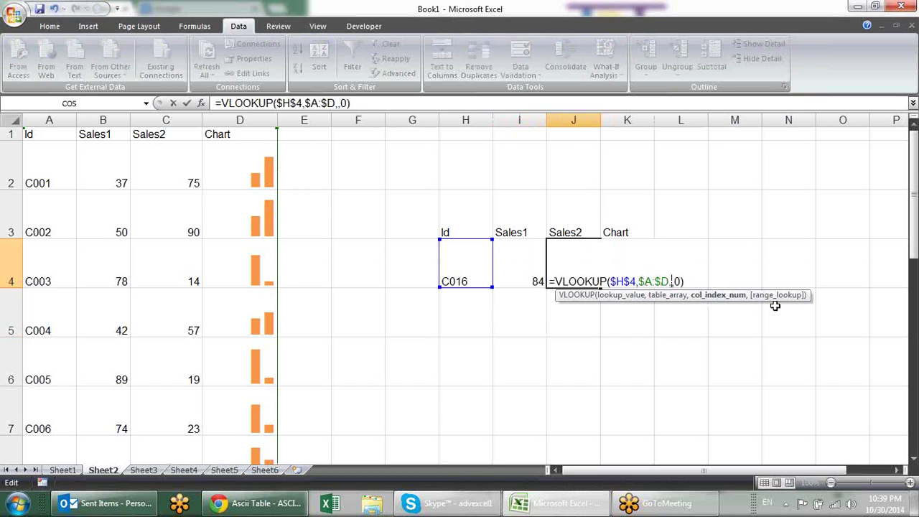
pyautogui.write('3')
pyautogui.press('Return')
pyautogui.click(624, 263)
pyautogui.press('F2')
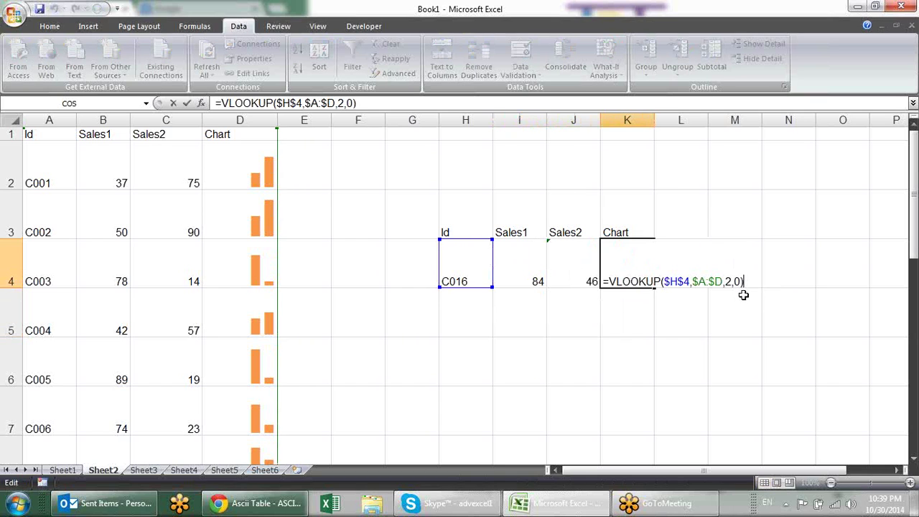
pyautogui.click(728, 282)
pyautogui.press('BackSpace')
pyautogui.write('4')
pyautogui.press('Return')
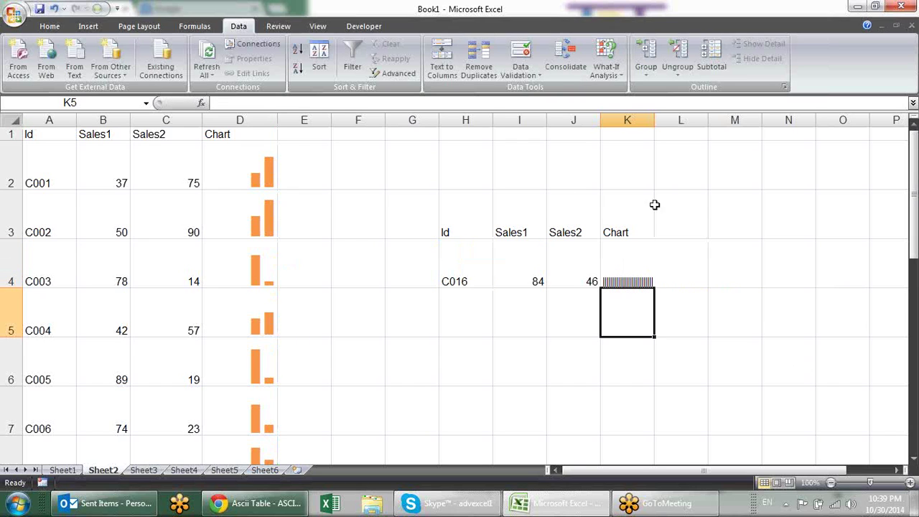
# Copy D2's orange bar-chart formatting onto K4 with the Format Painter
pyautogui.click(640, 250)
pyautogui.click(266, 168)
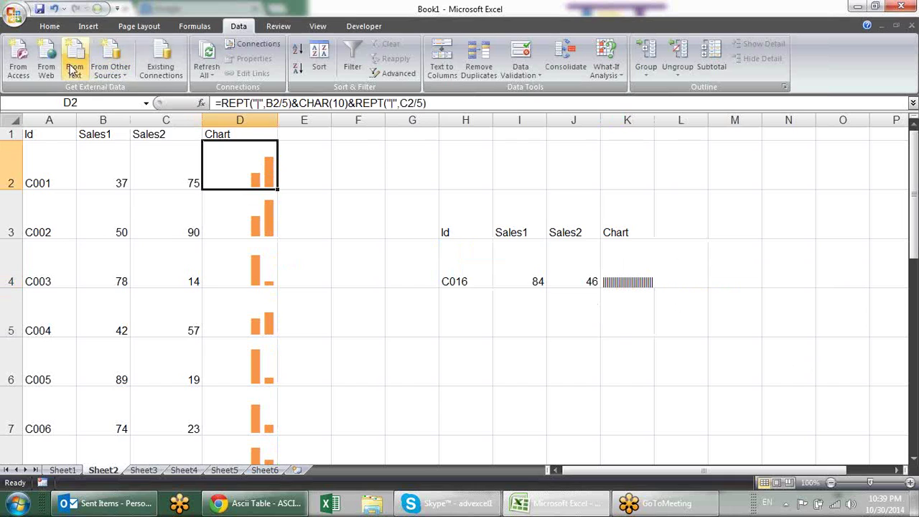
pyautogui.click(49, 26)
pyautogui.click(68, 73)
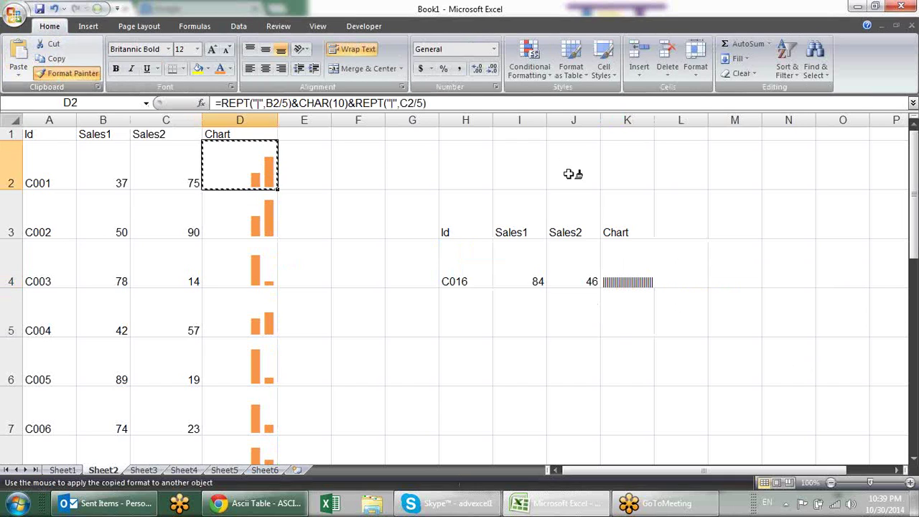
pyautogui.click(625, 266)
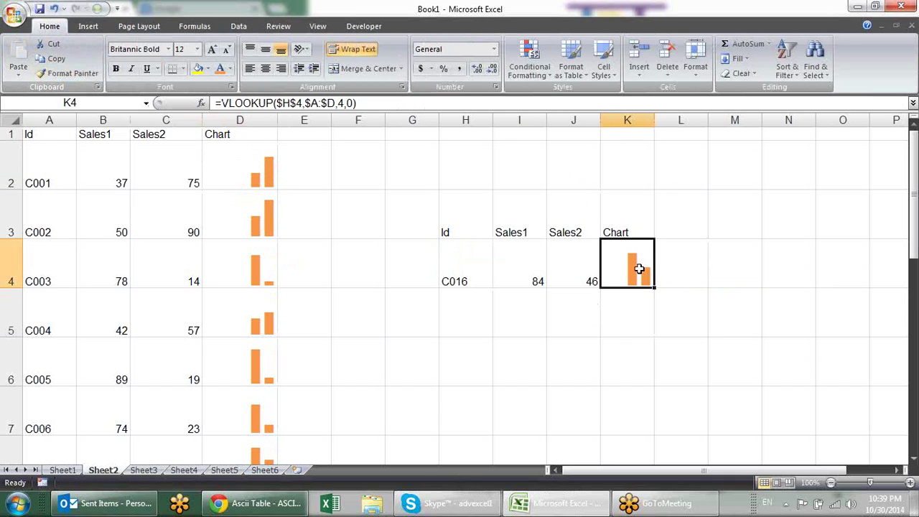
pyautogui.click(659, 341)
# Cycle H4's Id through C012, C016, C017, C013 and C011, ending on C014
pyautogui.click(452, 270)
pyautogui.click(498, 282)
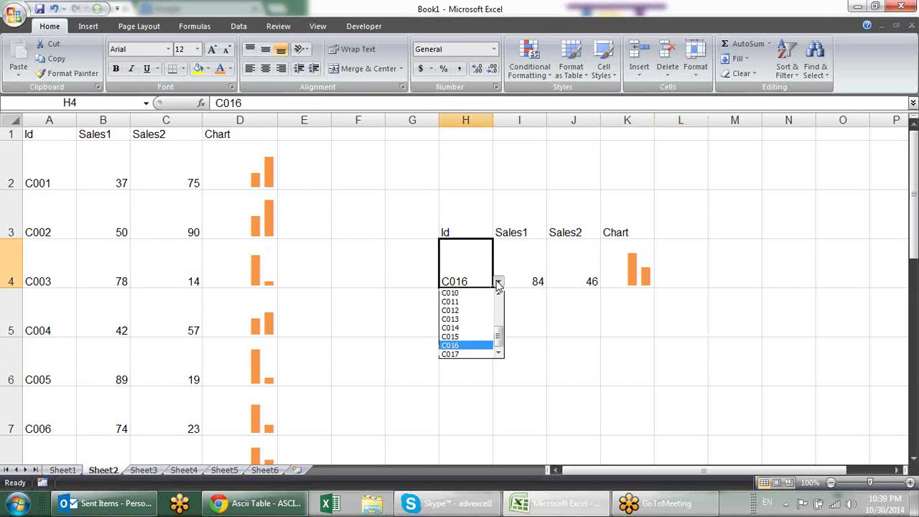
pyautogui.click(474, 310)
pyautogui.click(498, 282)
pyautogui.click(470, 345)
pyautogui.click(498, 282)
pyautogui.click(474, 353)
pyautogui.click(498, 282)
pyautogui.click(473, 319)
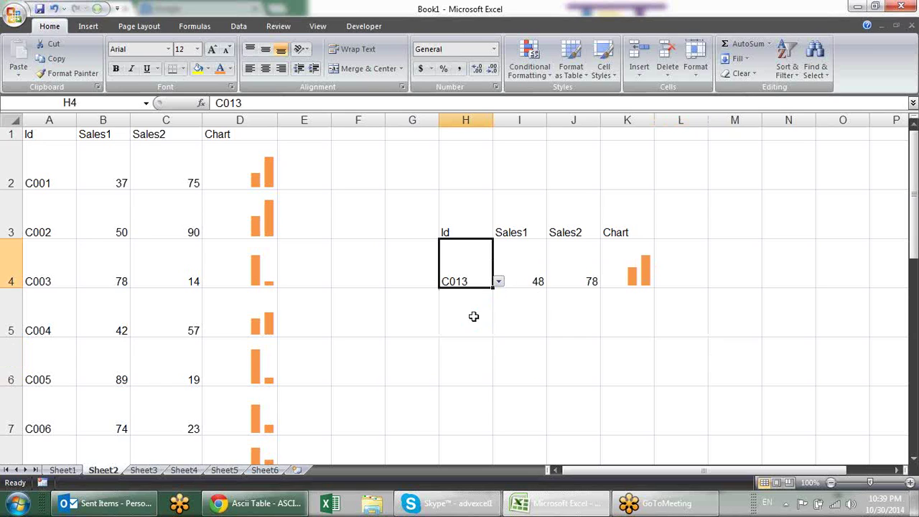
pyautogui.click(498, 283)
pyautogui.click(473, 346)
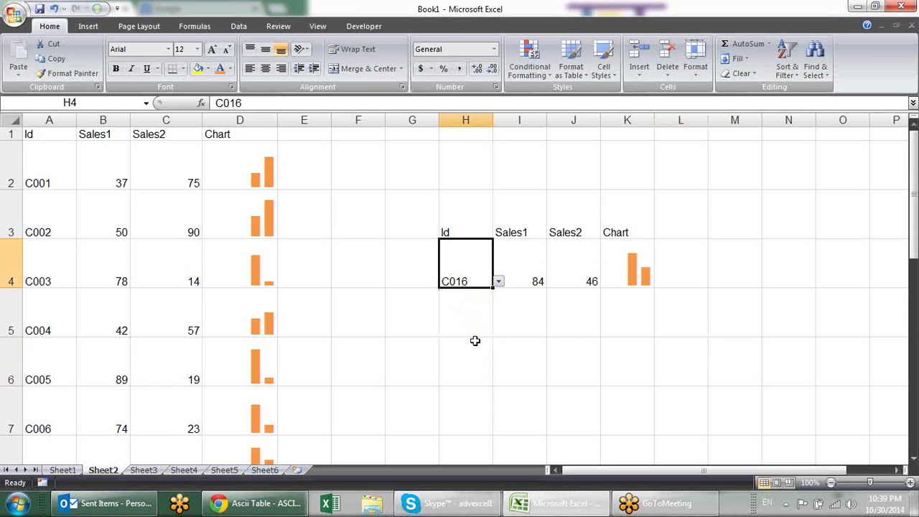
pyautogui.click(498, 283)
pyautogui.click(473, 302)
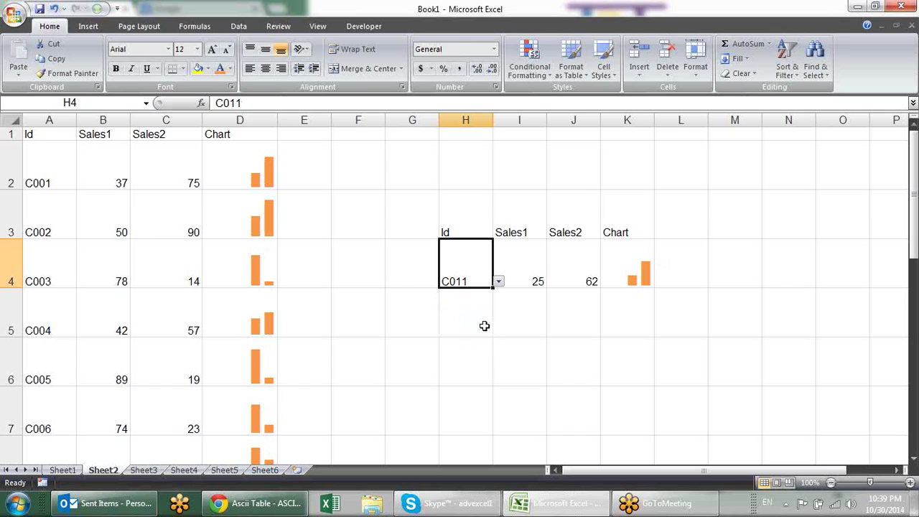
pyautogui.click(498, 281)
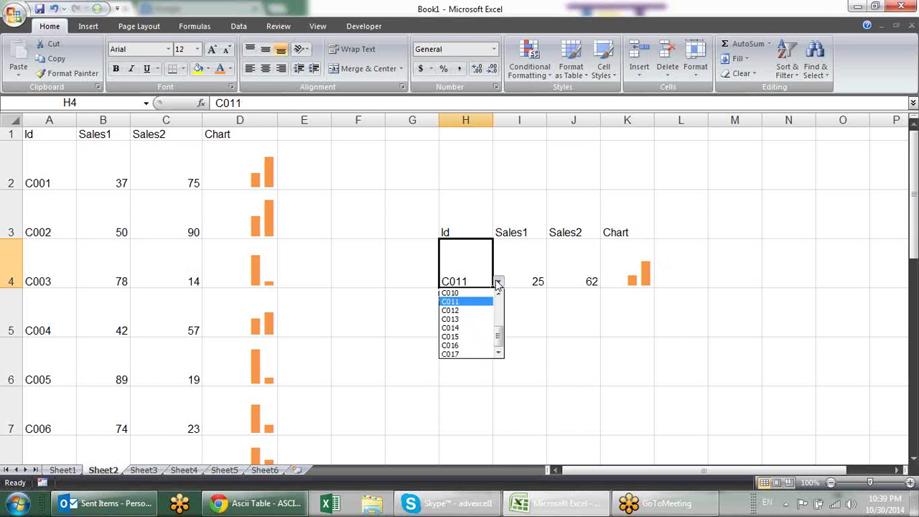
pyautogui.click(481, 332)
pyautogui.click(556, 338)
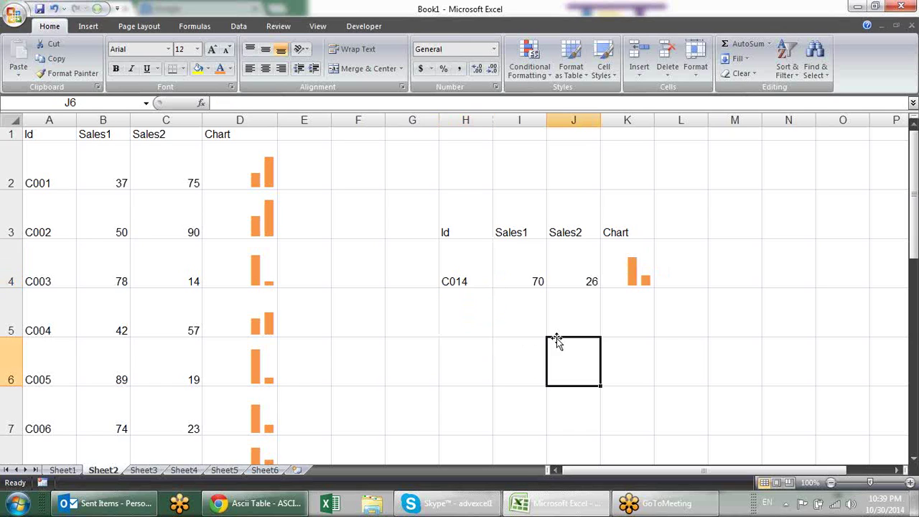
pyautogui.click(530, 281)
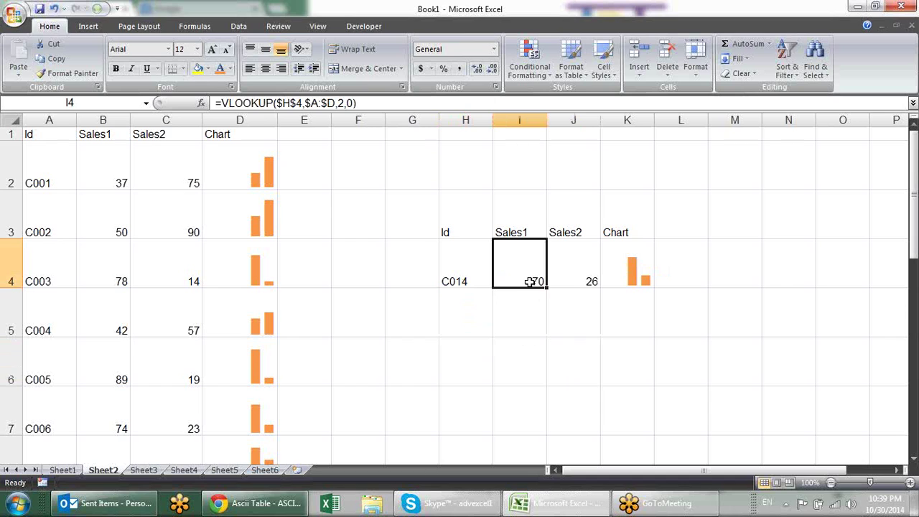
pyautogui.doubleClick(258, 181)
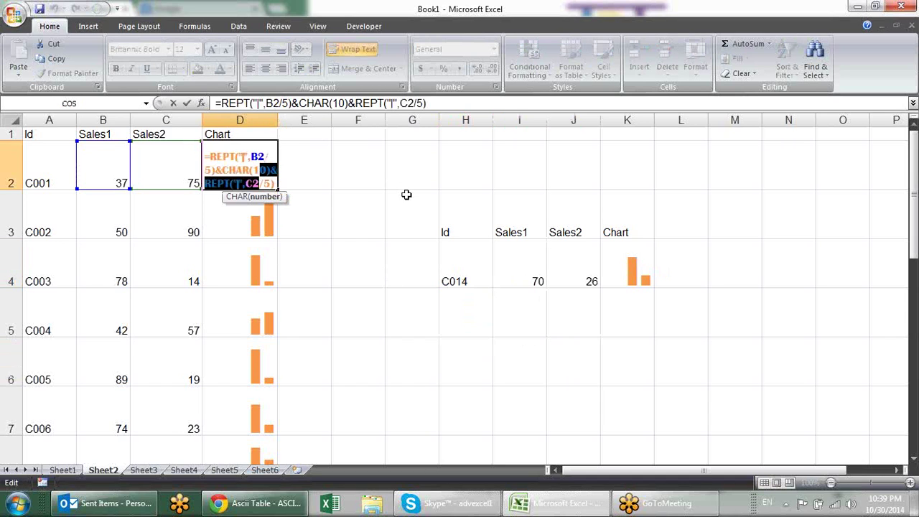
pyautogui.press('Escape')
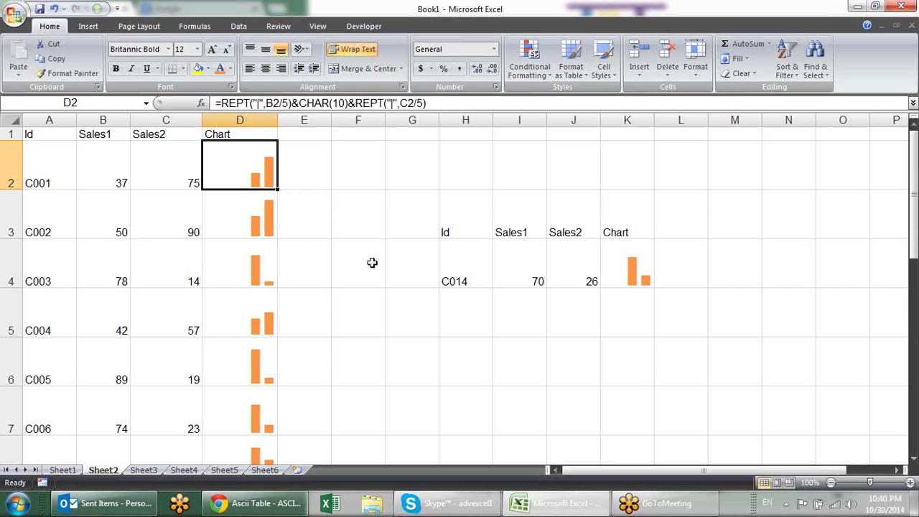
# Review the Sales1 and Sales2 values in B2 and C2 and D2's chart formula
pyautogui.click(124, 164)
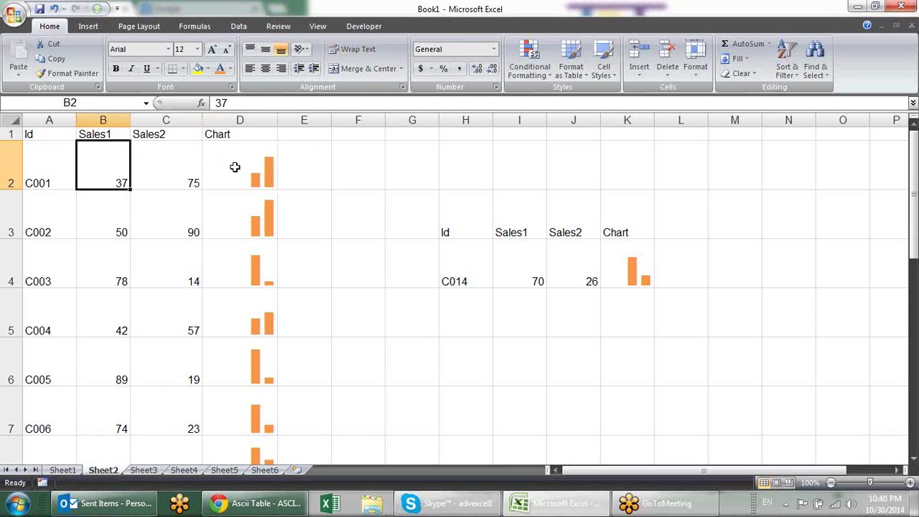
pyautogui.click(188, 172)
pyautogui.click(281, 161)
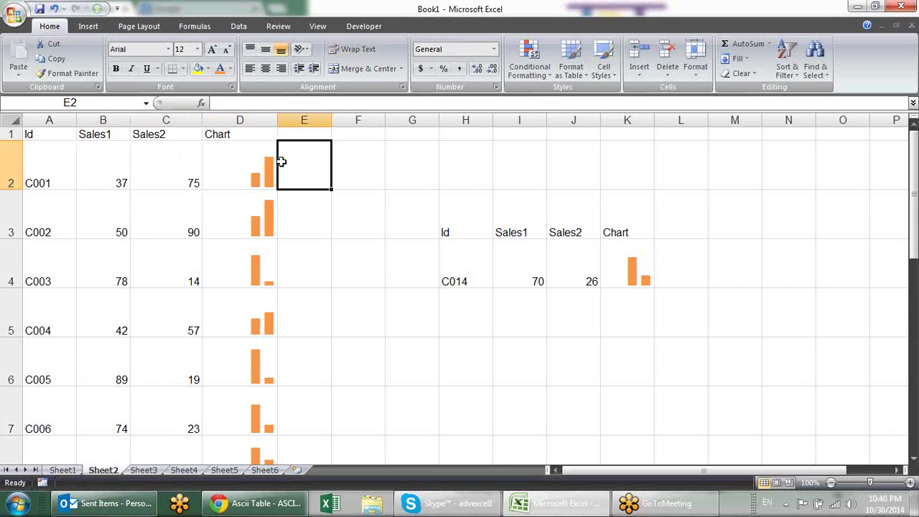
pyautogui.click(266, 157)
# Swap the B2 and C2 references in D2's REPT formula and fill it down column D
pyautogui.click(424, 103)
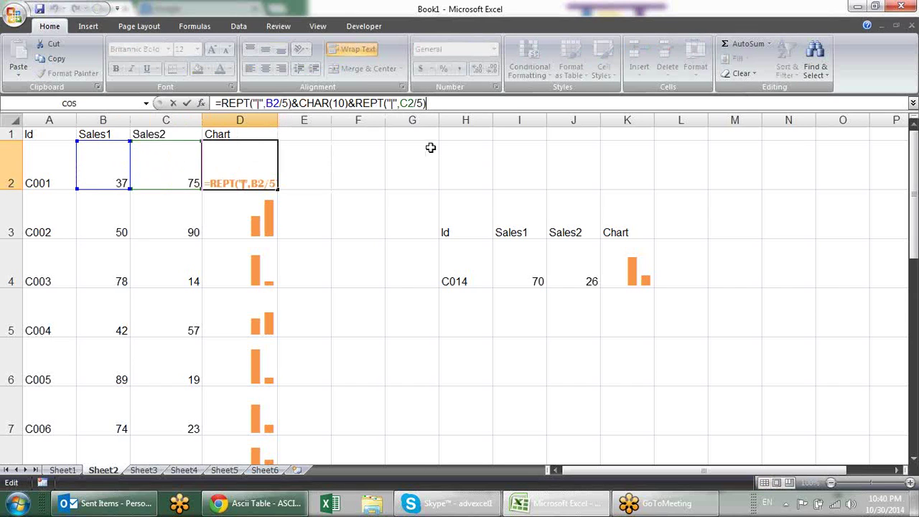
pyautogui.click(271, 103)
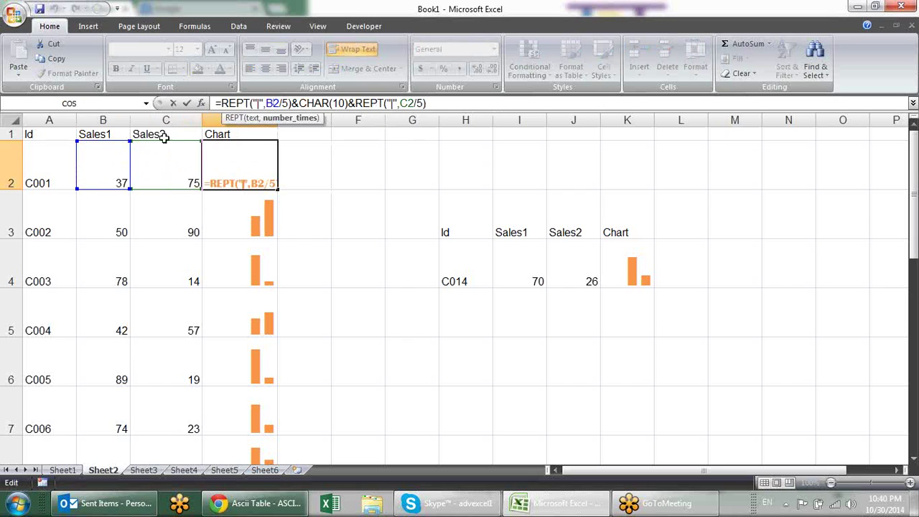
pyautogui.moveTo(132, 158); pyautogui.dragTo(166, 148)
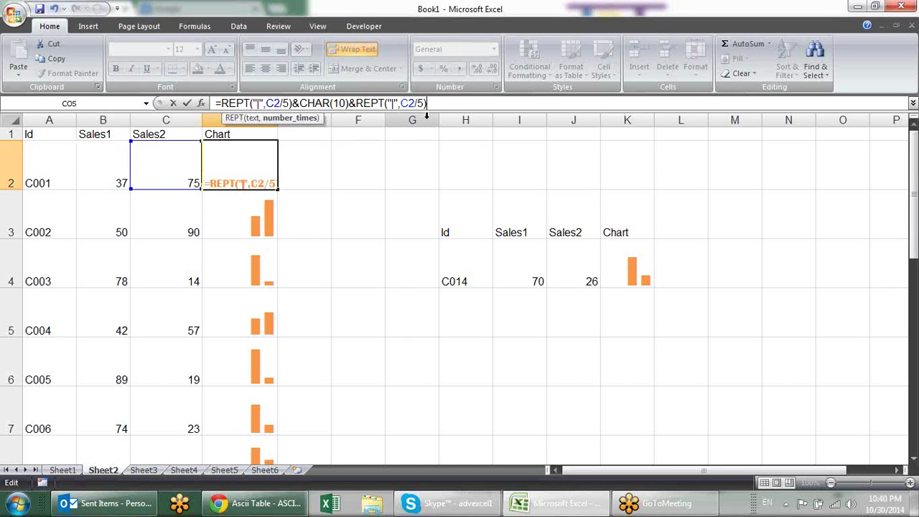
pyautogui.click(409, 103)
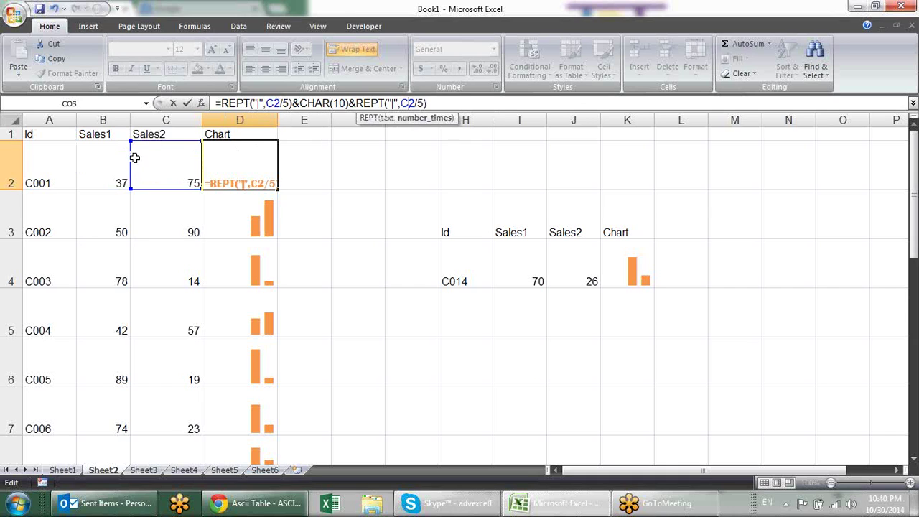
pyautogui.moveTo(130, 155); pyautogui.dragTo(104, 167)
pyautogui.click(168, 170)
pyautogui.press('BackSpace')
pyautogui.write('b')
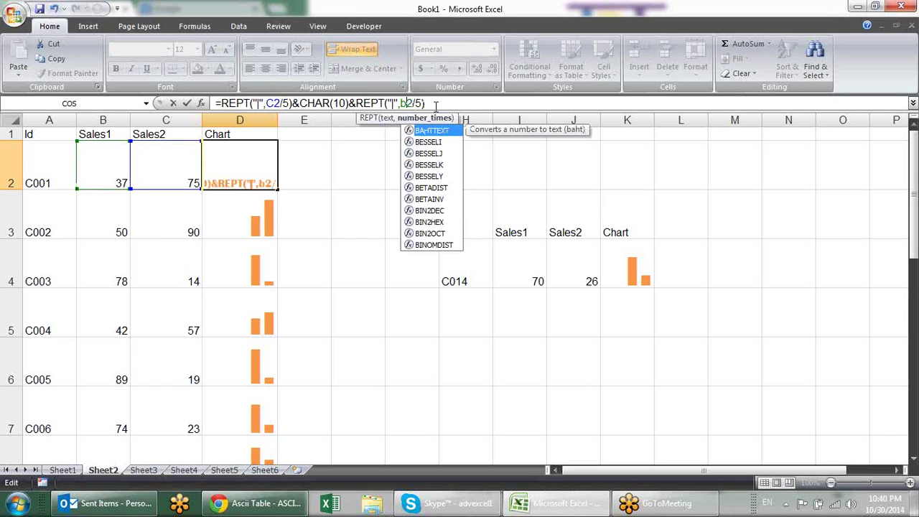
pyautogui.press('Return')
pyautogui.click(267, 164)
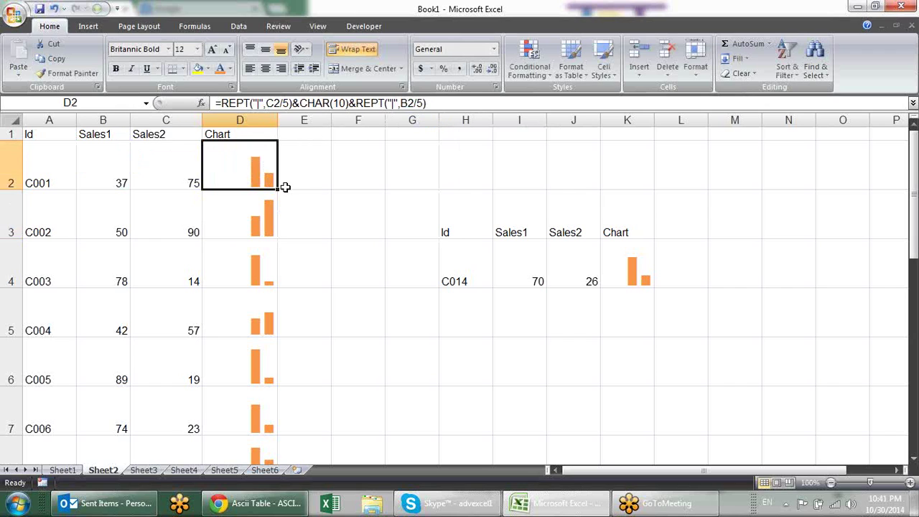
pyautogui.doubleClick(279, 190)
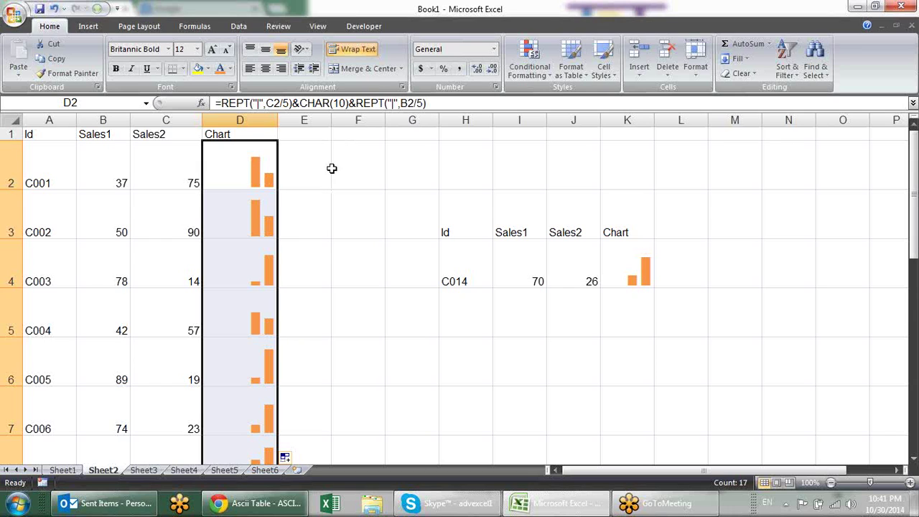
pyautogui.click(141, 471)
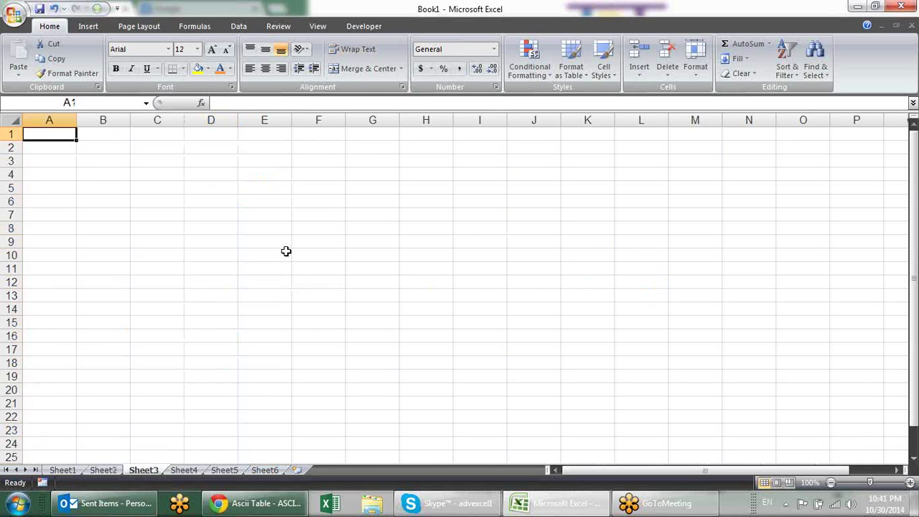
pyautogui.click(63, 470)
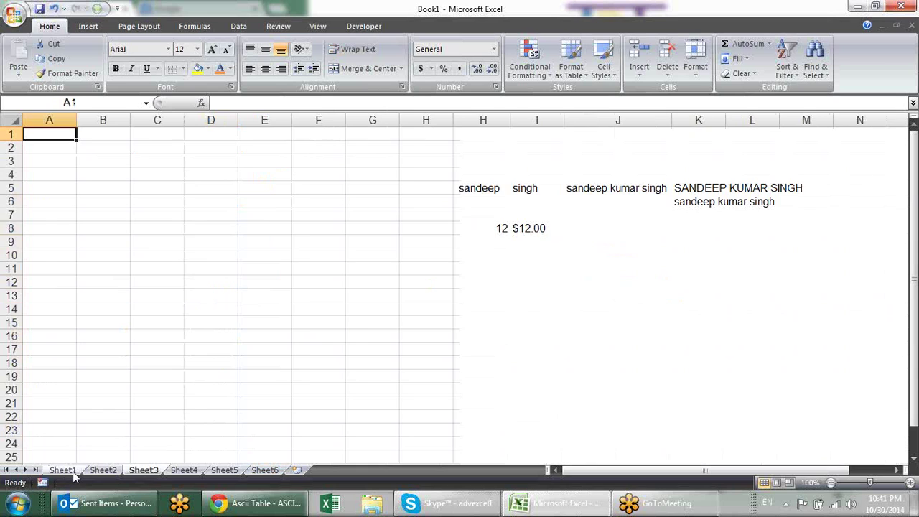
pyautogui.click(103, 470)
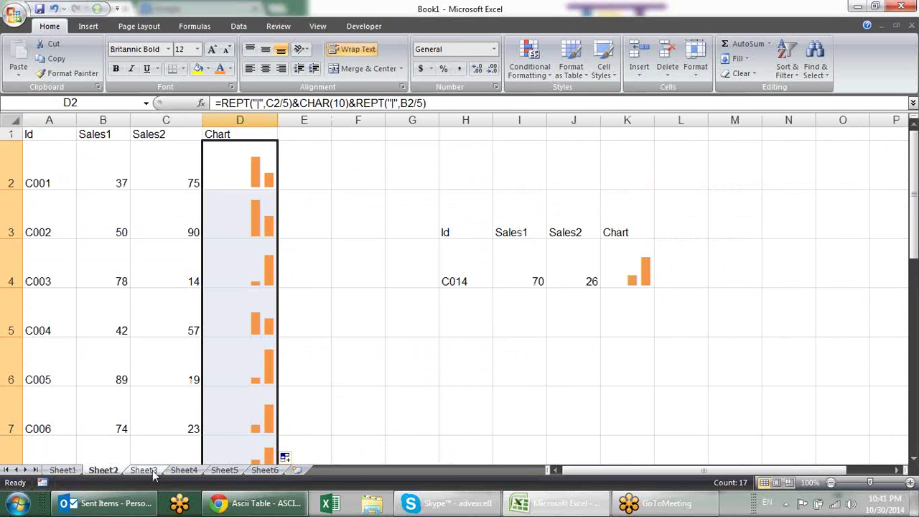
pyautogui.click(143, 470)
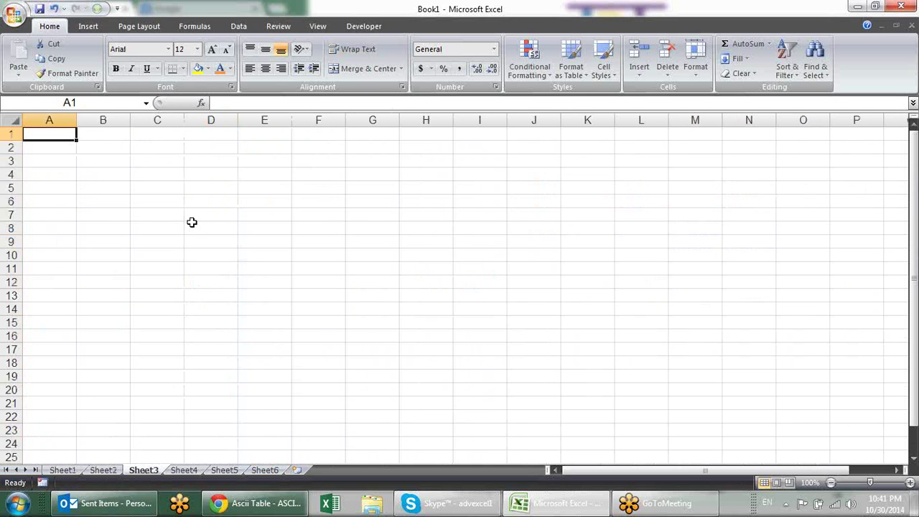
pyautogui.click(194, 26)
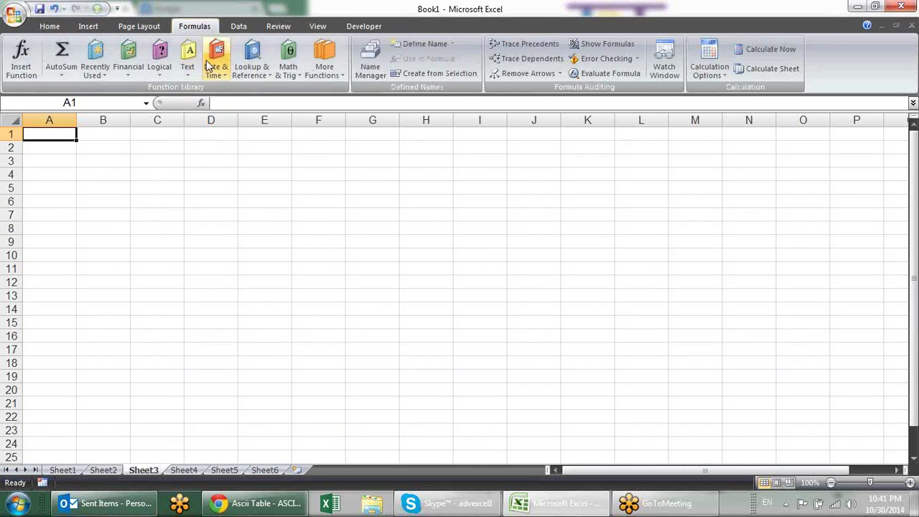
pyautogui.click(196, 75)
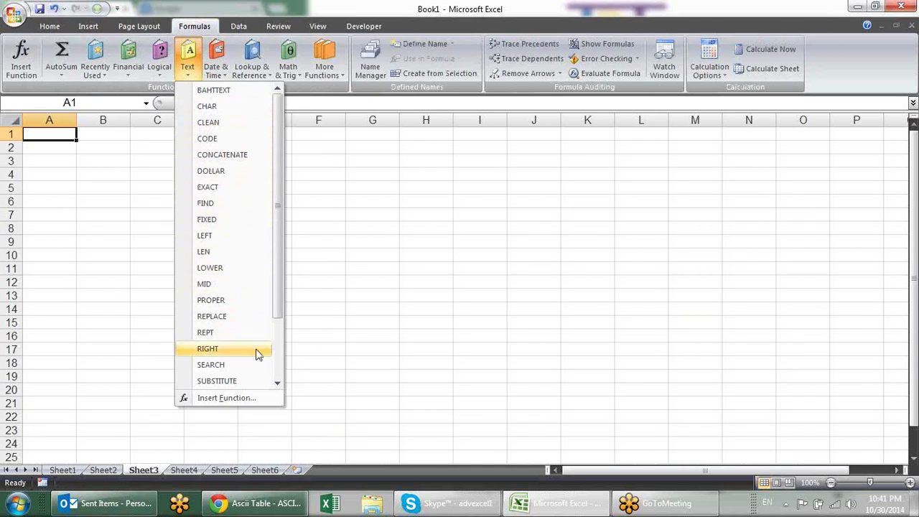
pyautogui.moveTo(281, 247); pyautogui.dragTo(280, 309)
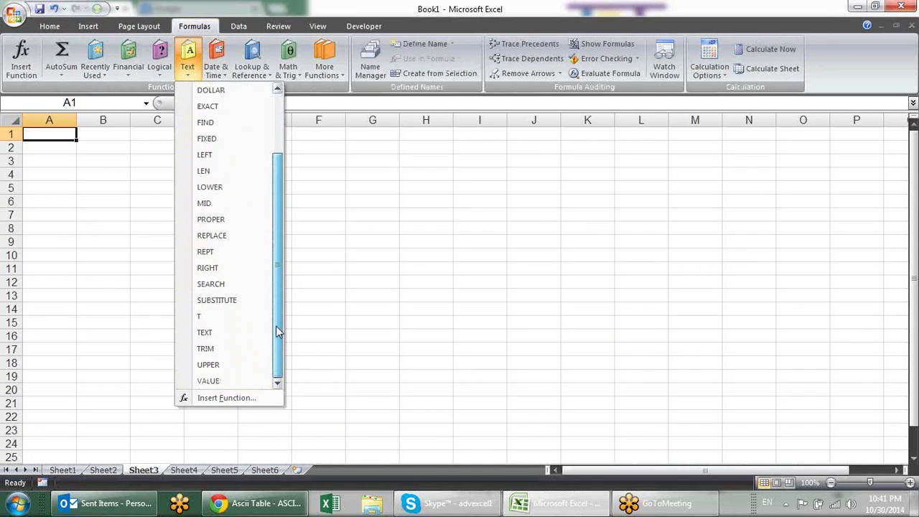
pyautogui.click(345, 236)
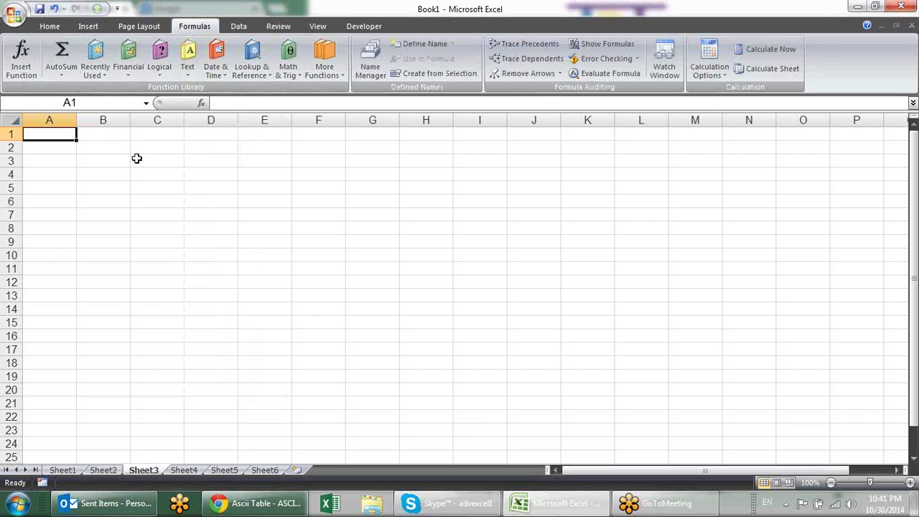
# Enter the Name heading in A1 and three full names in A2:A4
pyautogui.write('Name')
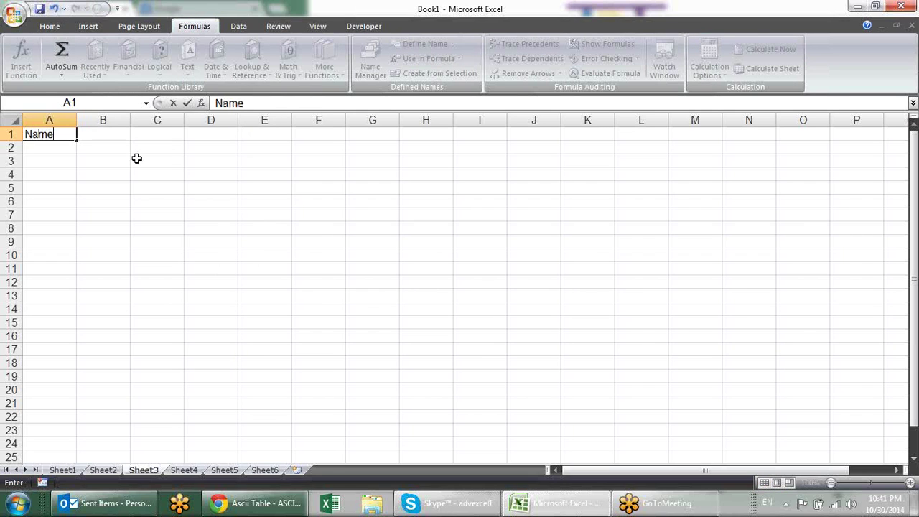
pyautogui.press('Tab')
pyautogui.press('Left')
pyautogui.press('Return')
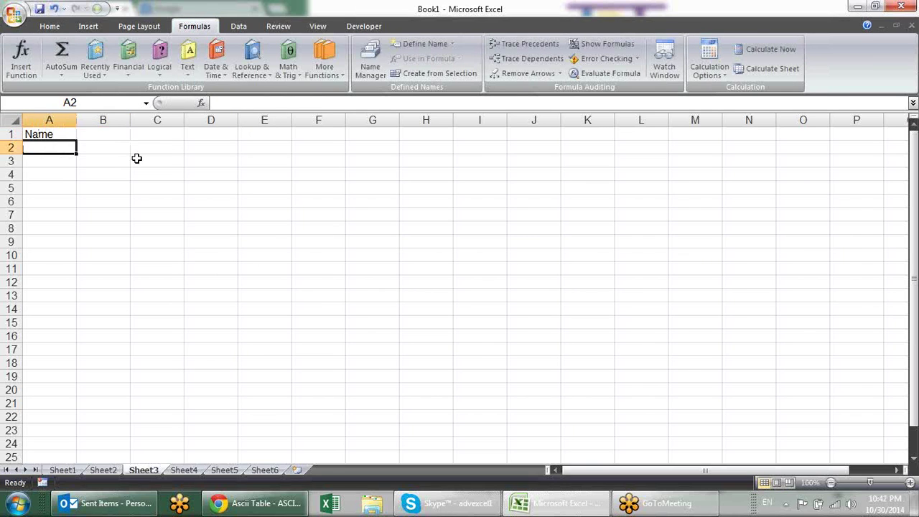
pyautogui.write('sandeep kumar singh')
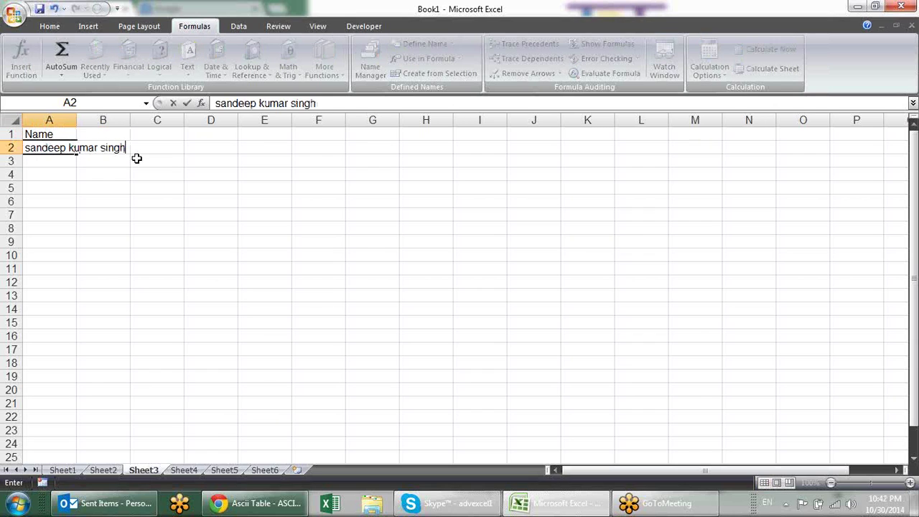
pyautogui.press('Return')
pyautogui.write('su')
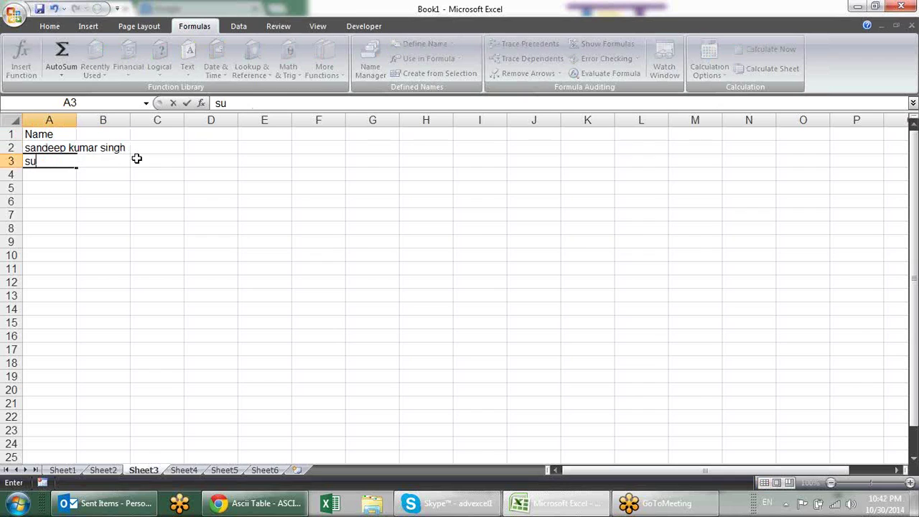
pyautogui.write('jeet')
pyautogui.write(' kr pandey')
pyautogui.press('Return')
pyautogui.write('ranvir ')
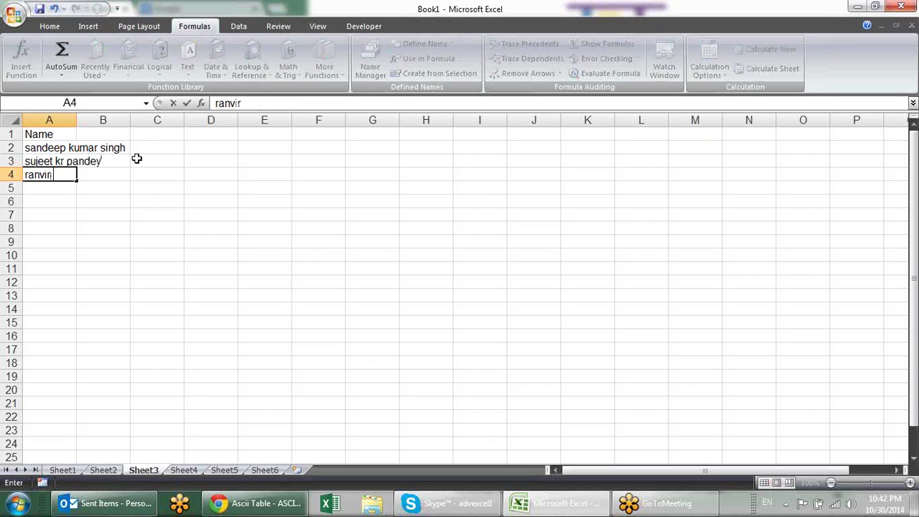
pyautogui.write('vijay ')
pyautogui.write('rawa')
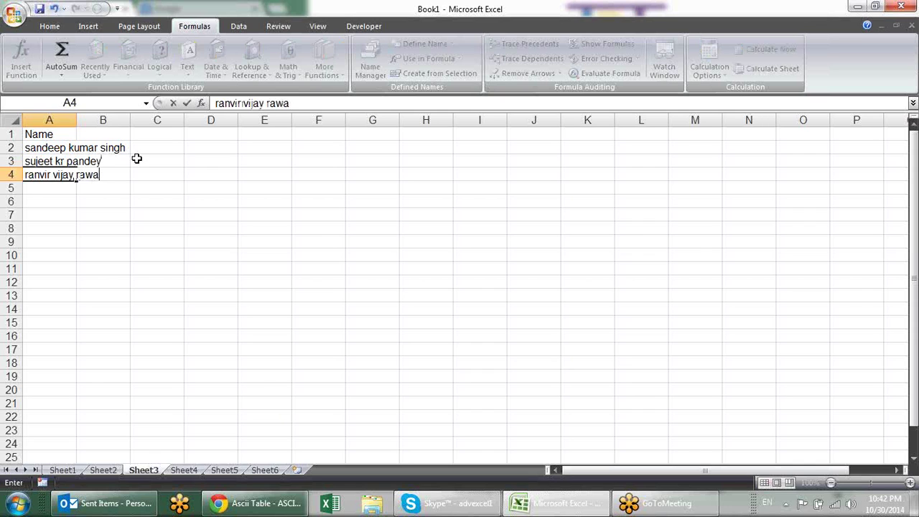
pyautogui.write('t')
pyautogui.press('Return')
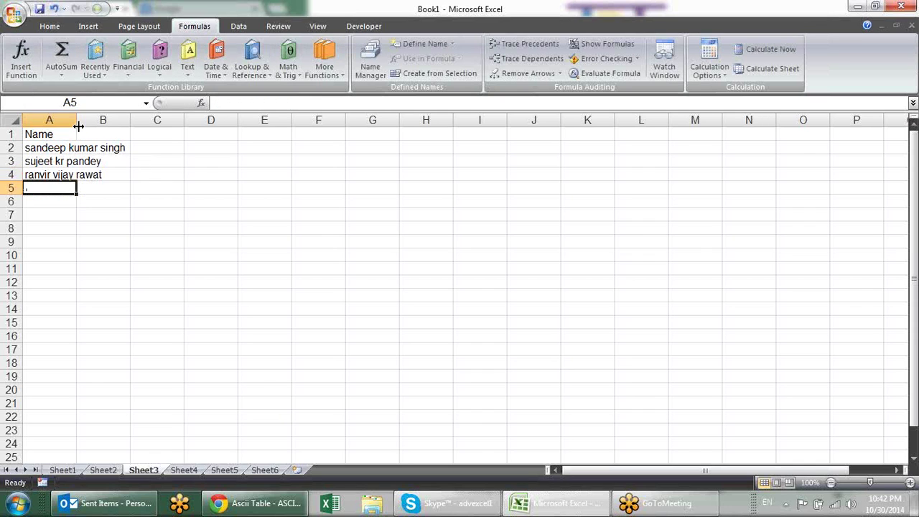
# Autofit column A, add First Name, Mid Name, Last Name headings in B1:D1, and widen columns
pyautogui.click(80, 133)
pyautogui.doubleClick(79, 122)
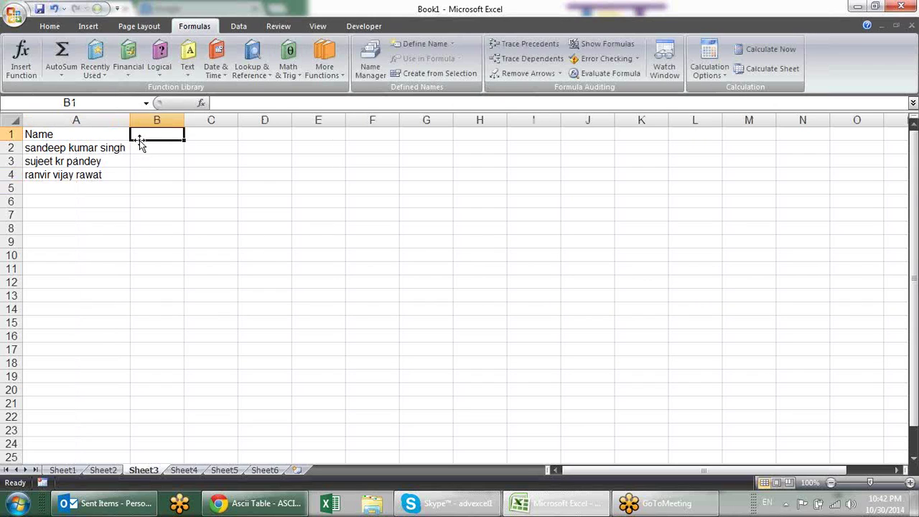
pyautogui.write('First Name')
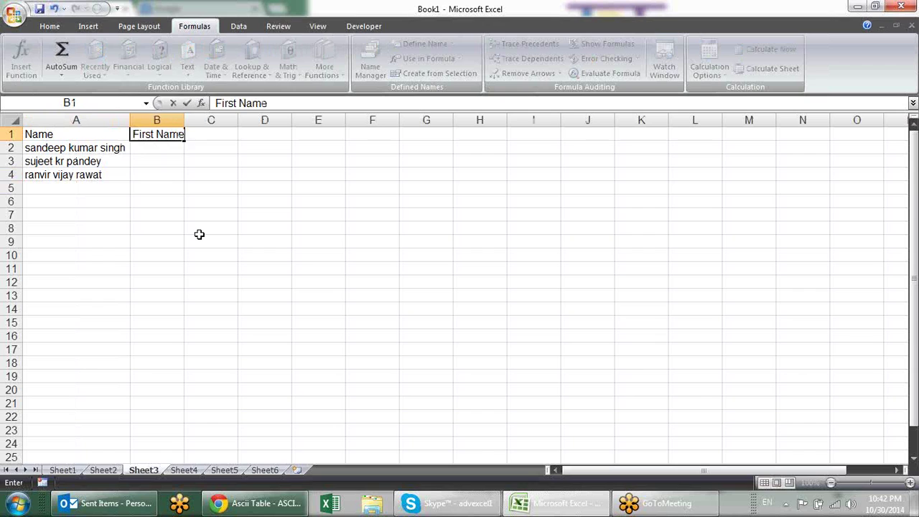
pyautogui.press('Tab')
pyautogui.write('Mid')
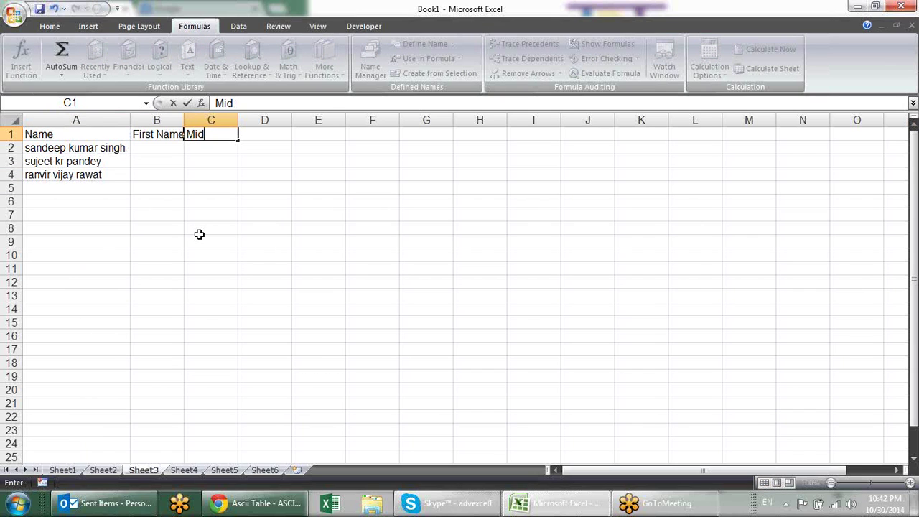
pyautogui.write(' Name')
pyautogui.press('Tab')
pyautogui.write('Last Name')
pyautogui.press('Return')
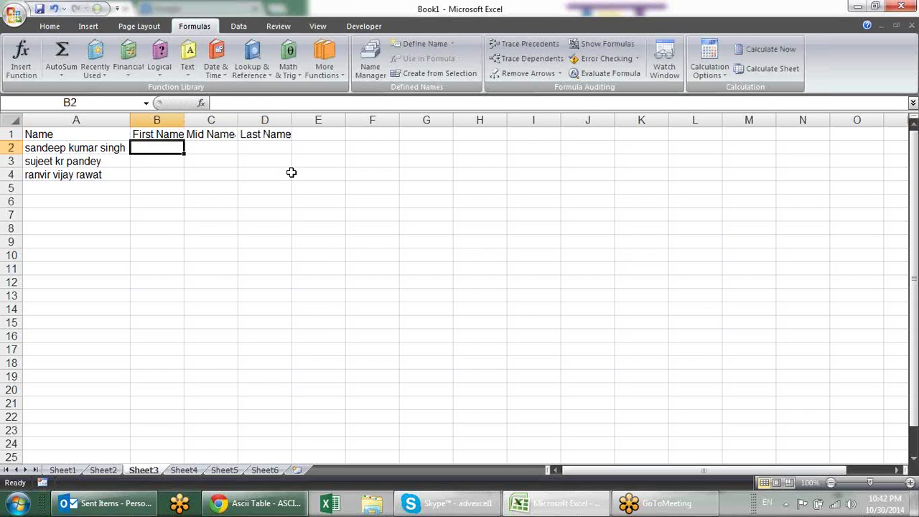
pyautogui.moveTo(291, 117); pyautogui.dragTo(294, 117)
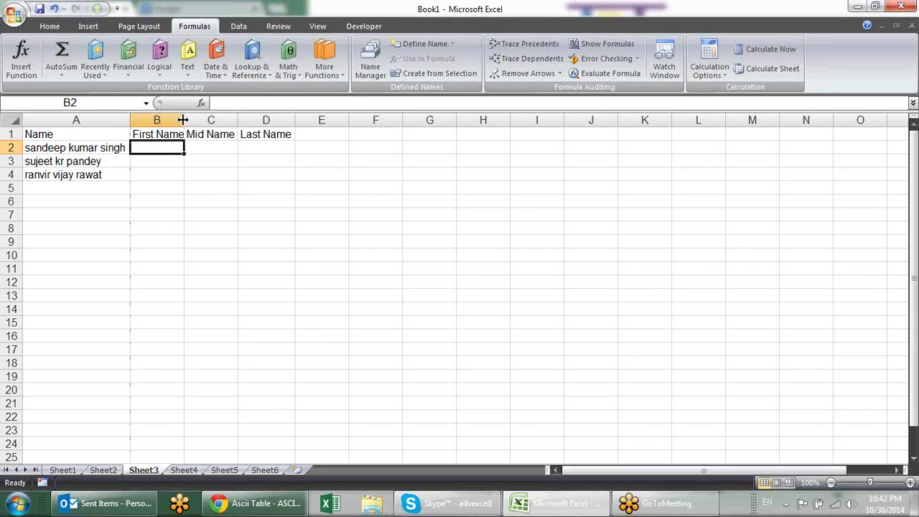
pyautogui.moveTo(182, 119); pyautogui.dragTo(187, 120)
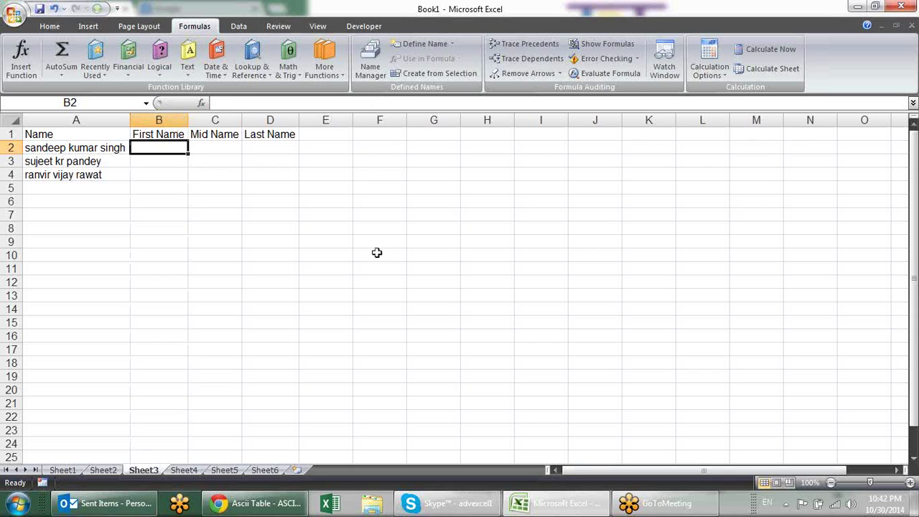
# Enter =LEFT(A2,7) in B2 to extract the first name
pyautogui.write('=')
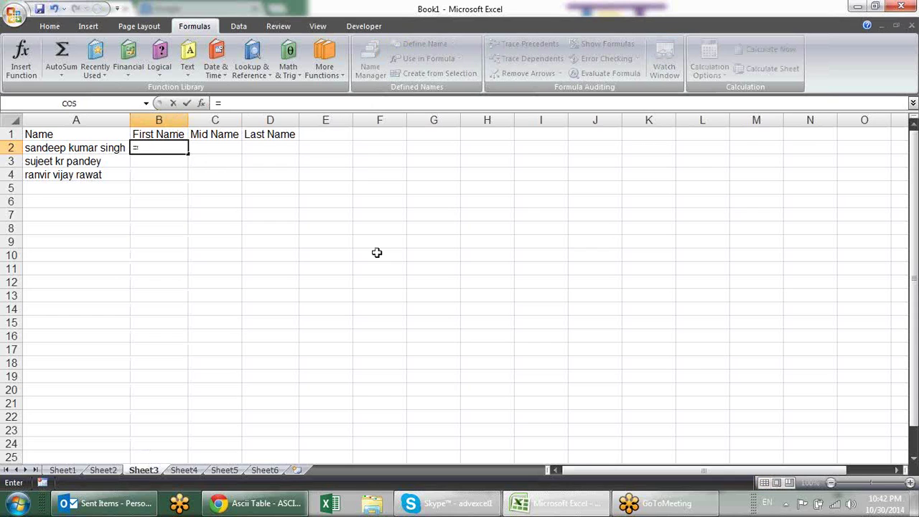
pyautogui.write('lef')
pyautogui.press('Tab')
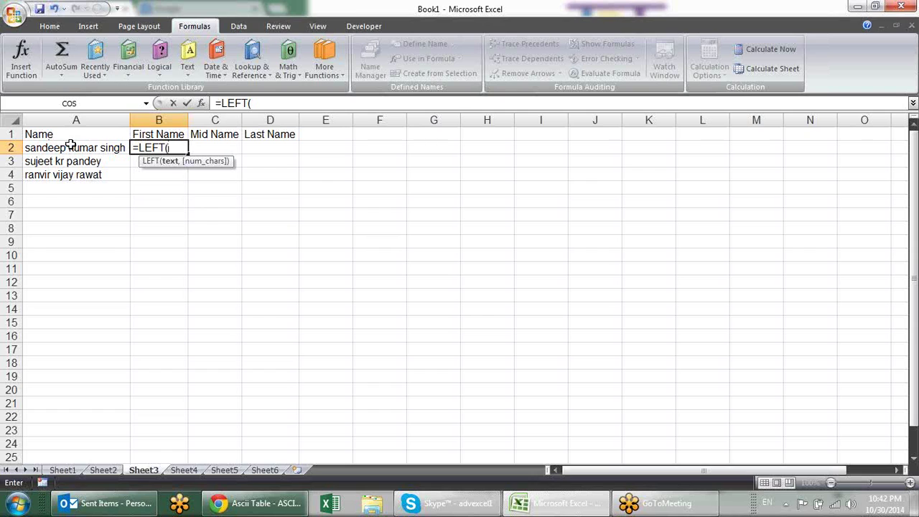
pyautogui.click(72, 146)
pyautogui.write(',')
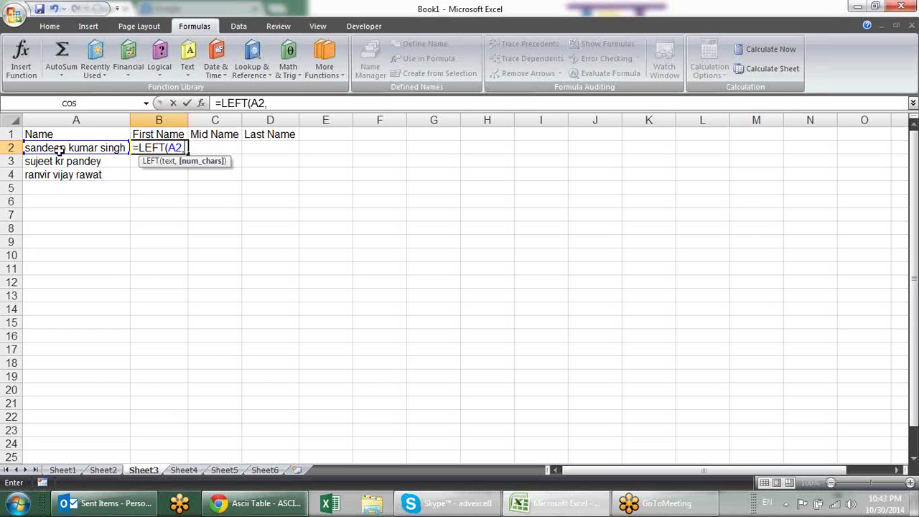
pyautogui.write('7')
pyautogui.press('Return')
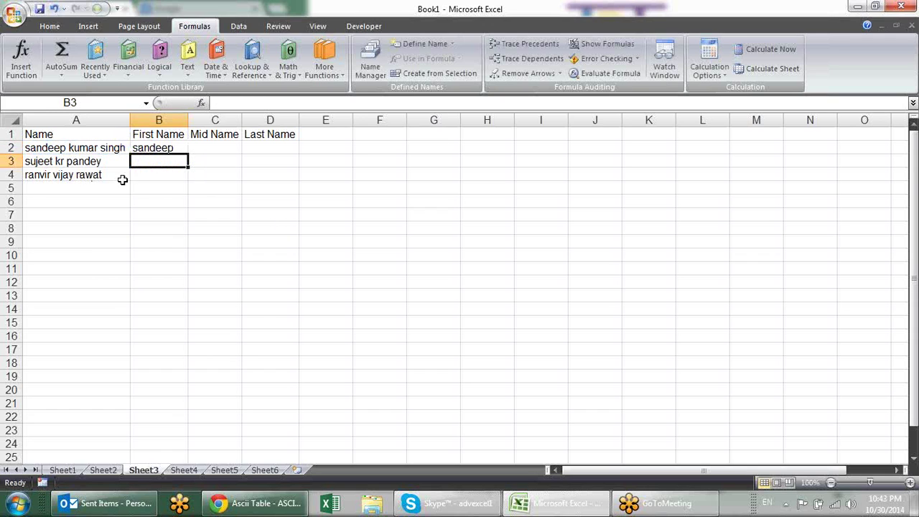
# Enter =RIGHT(A2,5) in D2 for the last name, then check both formulas
pyautogui.click(285, 150)
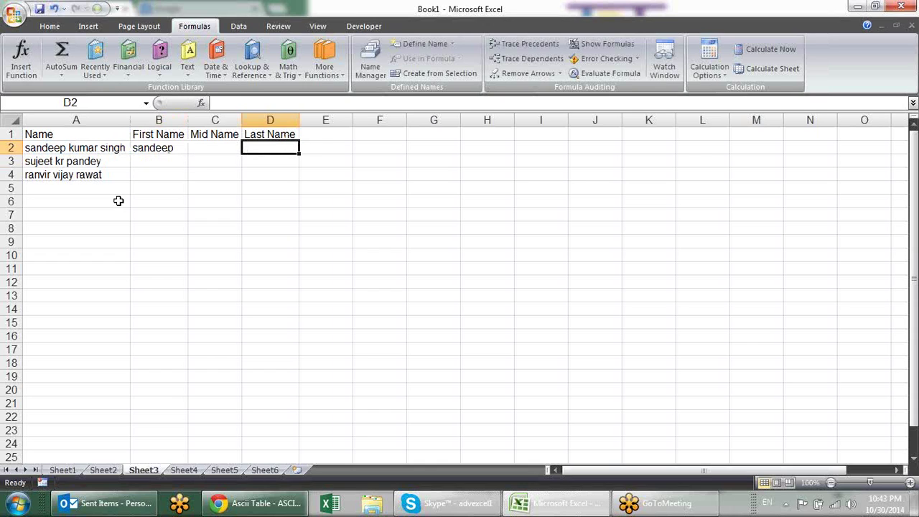
pyautogui.write('=righ')
pyautogui.press('Tab')
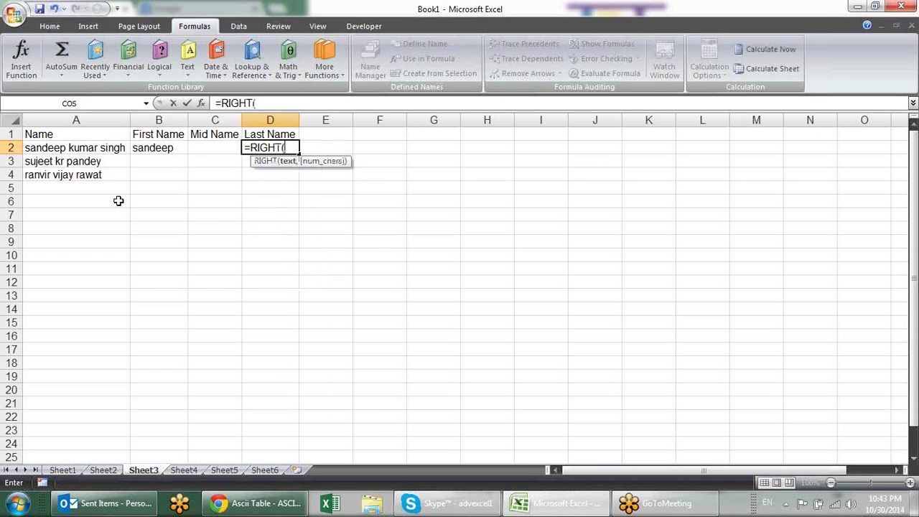
pyautogui.click(69, 148)
pyautogui.write(',')
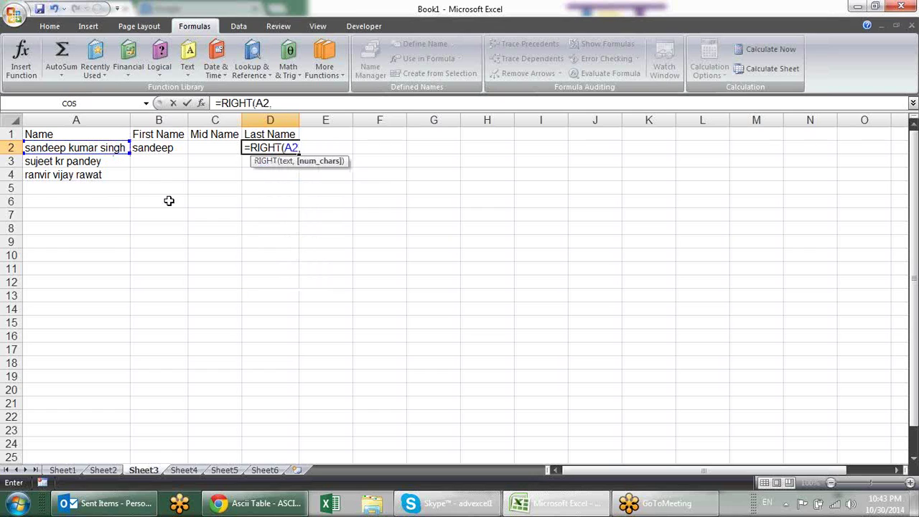
pyautogui.write('5')
pyautogui.write(')')
pyautogui.press('Return')
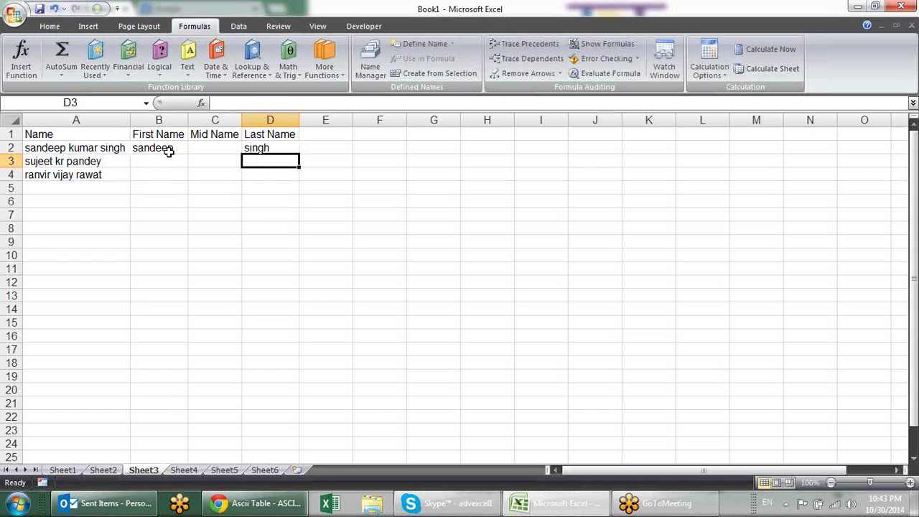
pyautogui.click(167, 151)
pyautogui.click(290, 146)
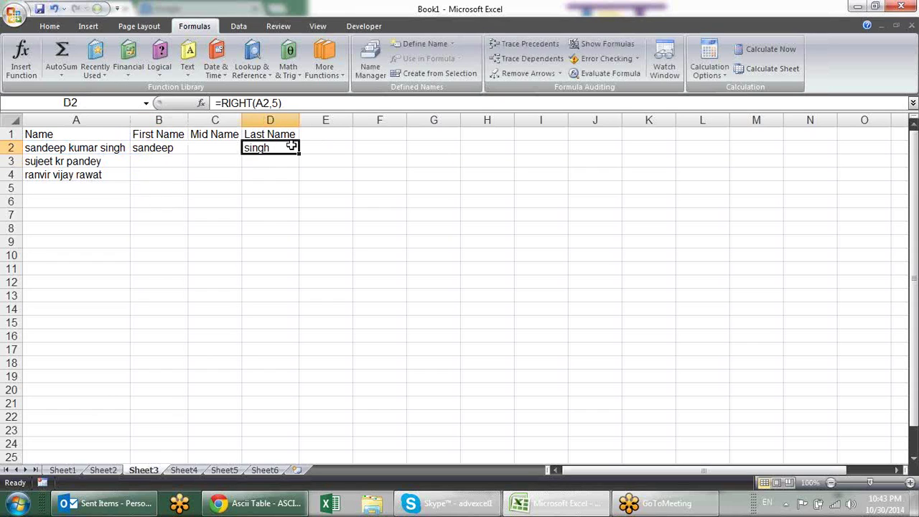
# Enter =MID(A2,9,5) in C2 to pull the middle name
pyautogui.click(228, 147)
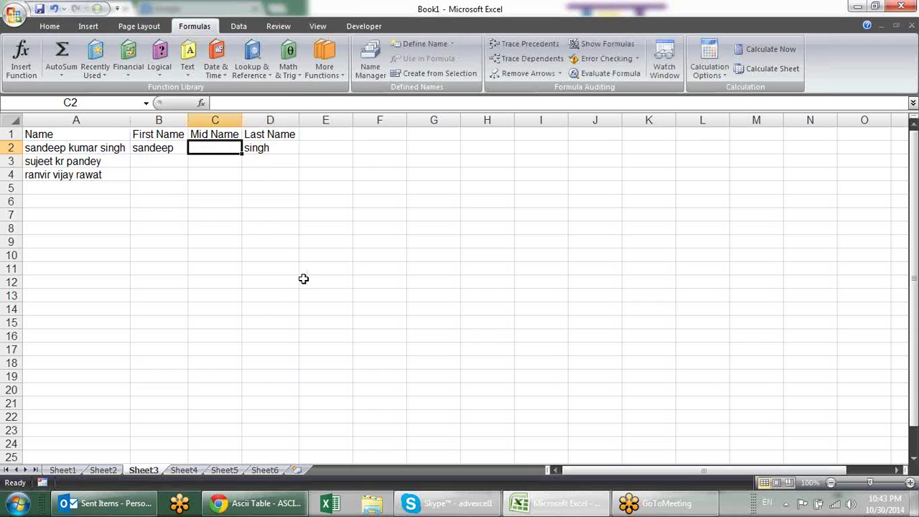
pyautogui.write('=')
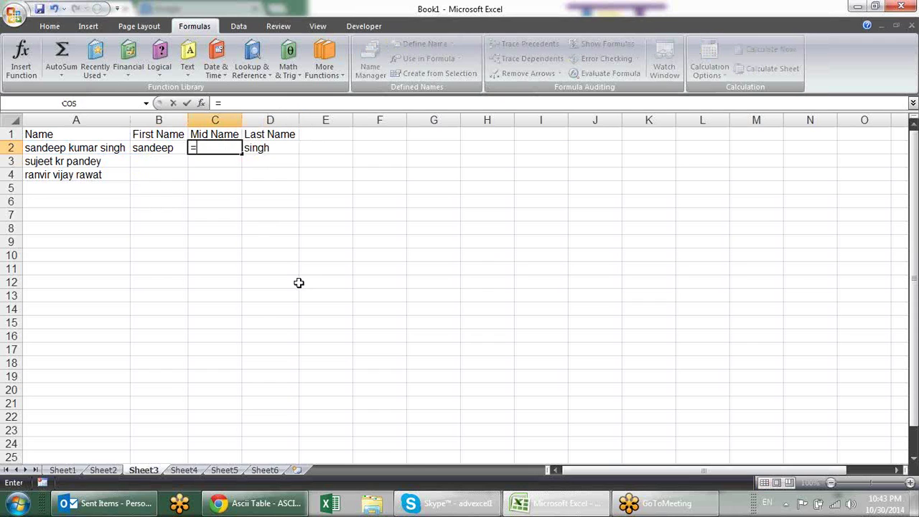
pyautogui.write('mid')
pyautogui.press('Tab')
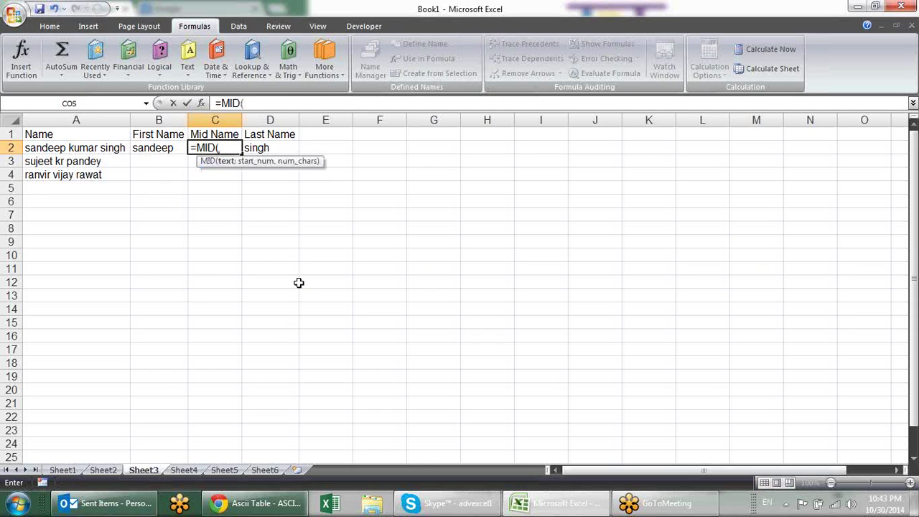
pyautogui.click(119, 149)
pyautogui.write(',')
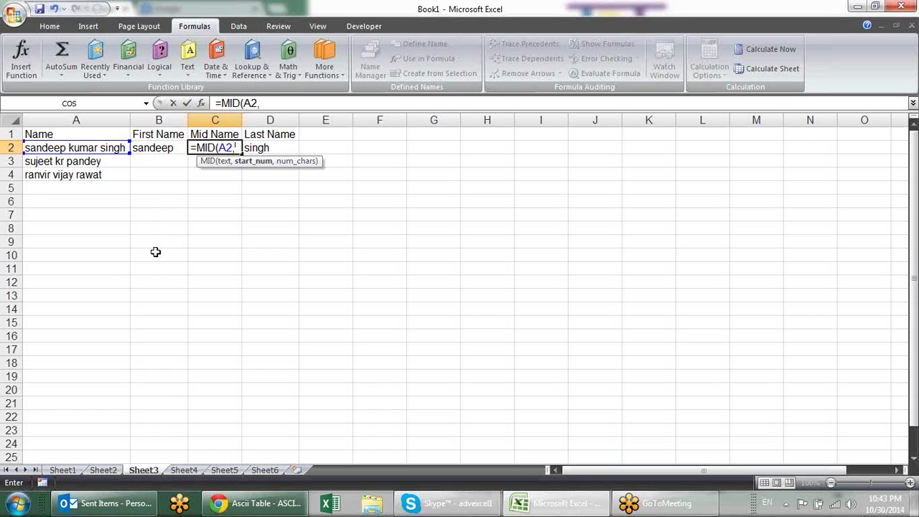
pyautogui.write('9')
pyautogui.write(',')
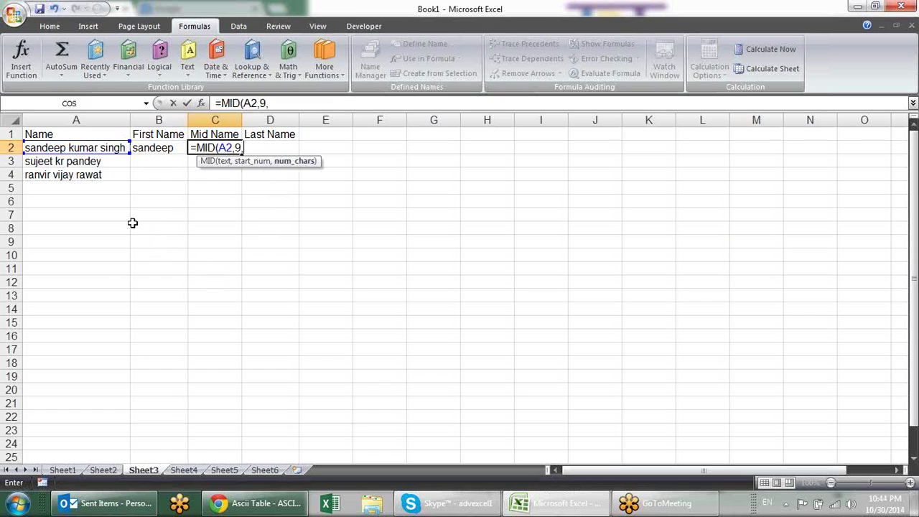
pyautogui.write('5)')
pyautogui.press('Return')
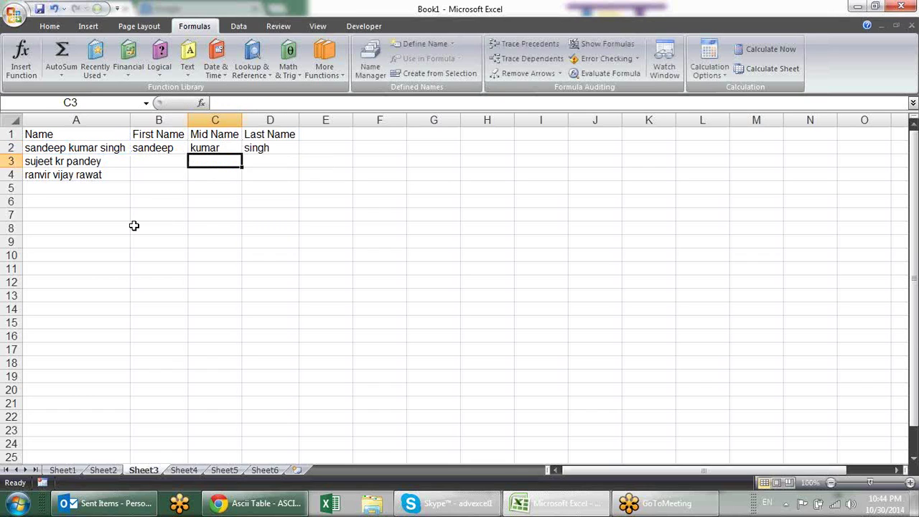
pyautogui.moveTo(156, 148)
pyautogui.mouseDown()
pyautogui.moveTo(277, 151)
pyautogui.moveTo(297, 180)
pyautogui.mouseUp()
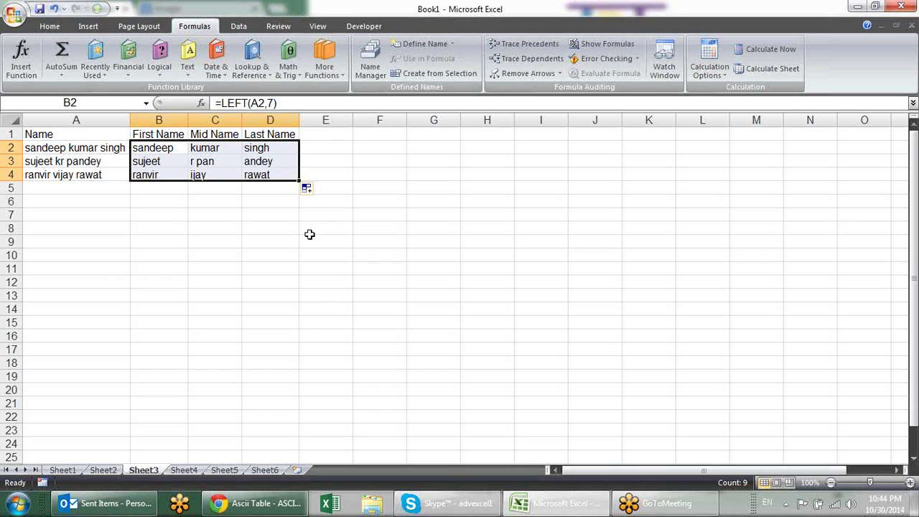
pyautogui.click(309, 229)
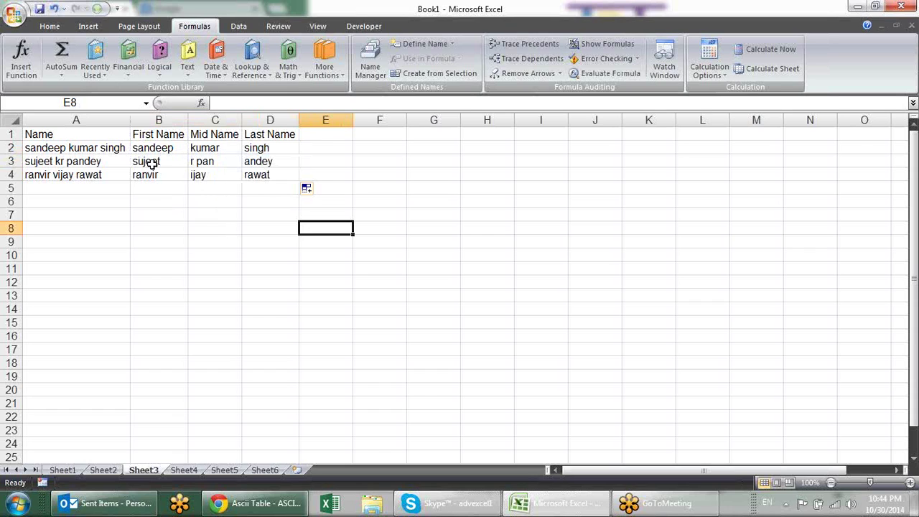
pyautogui.moveTo(151, 163); pyautogui.dragTo(255, 178)
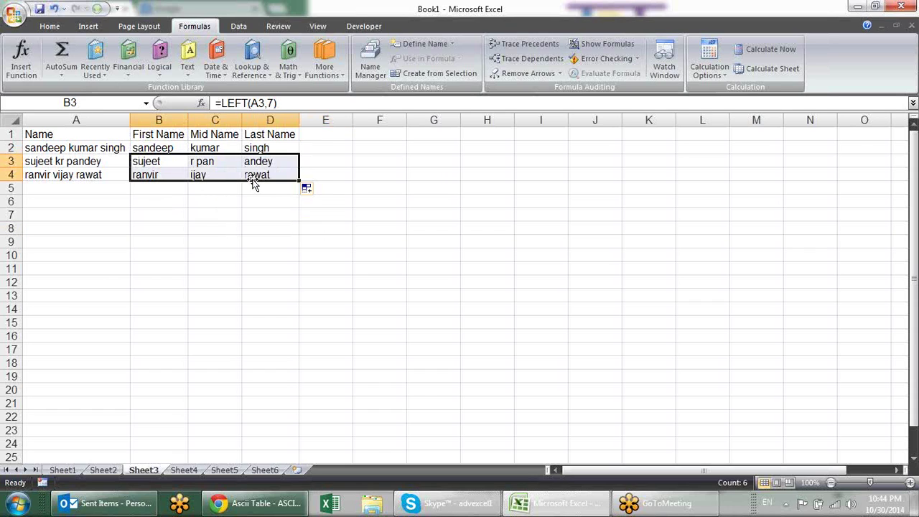
pyautogui.press('Delete')
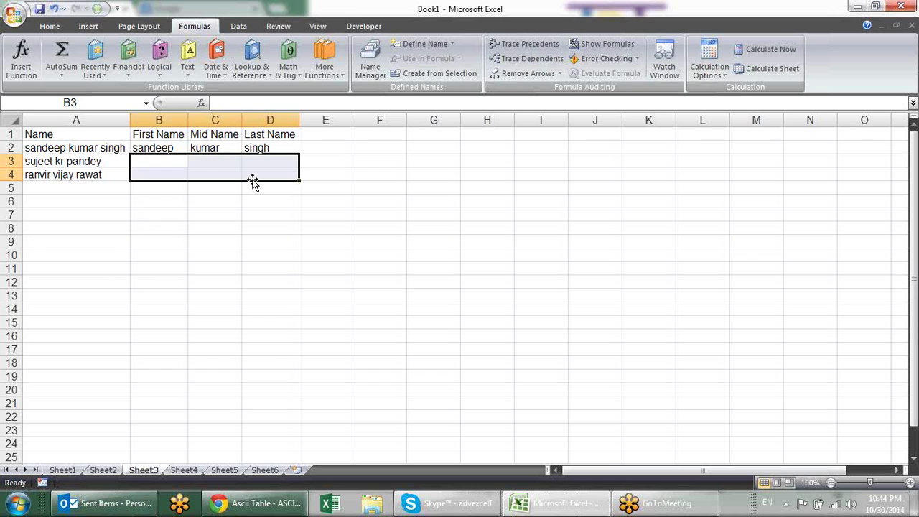
pyautogui.click(378, 149)
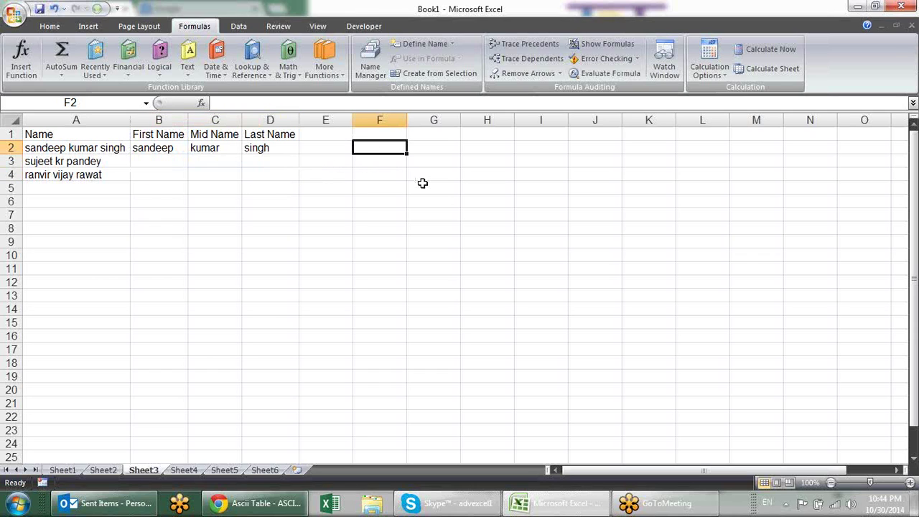
# Label cell F2 as 'F Space'
pyautogui.write('F')
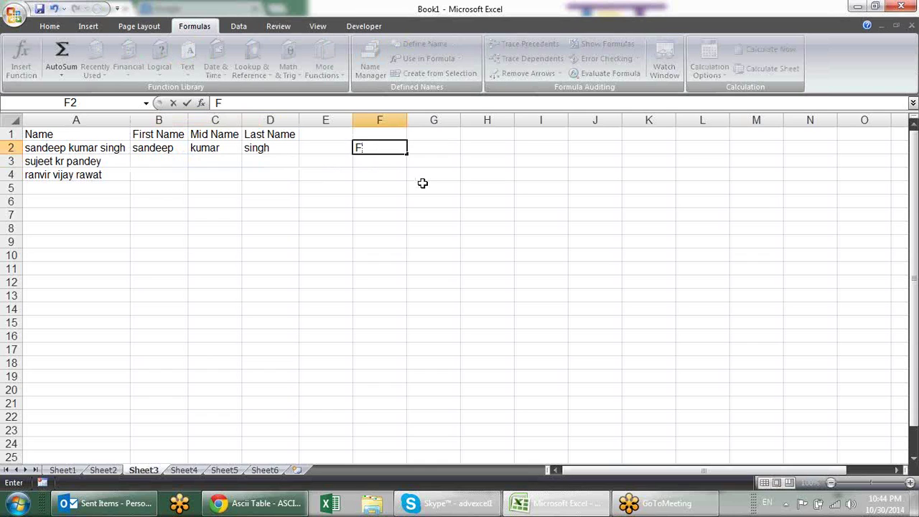
pyautogui.press('BackSpace')
pyautogui.write('F')
pyautogui.press('BackSpace')
pyautogui.write('Space')
pyautogui.press('Return')
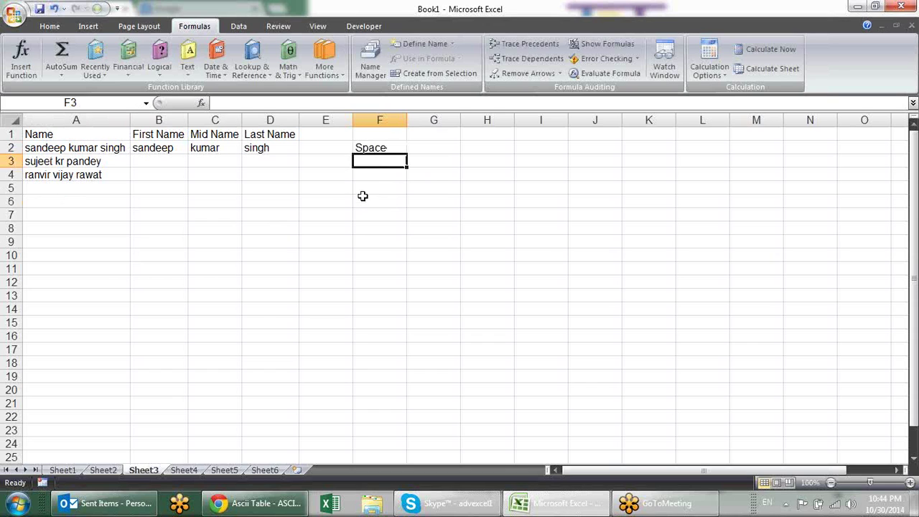
pyautogui.doubleClick(362, 148)
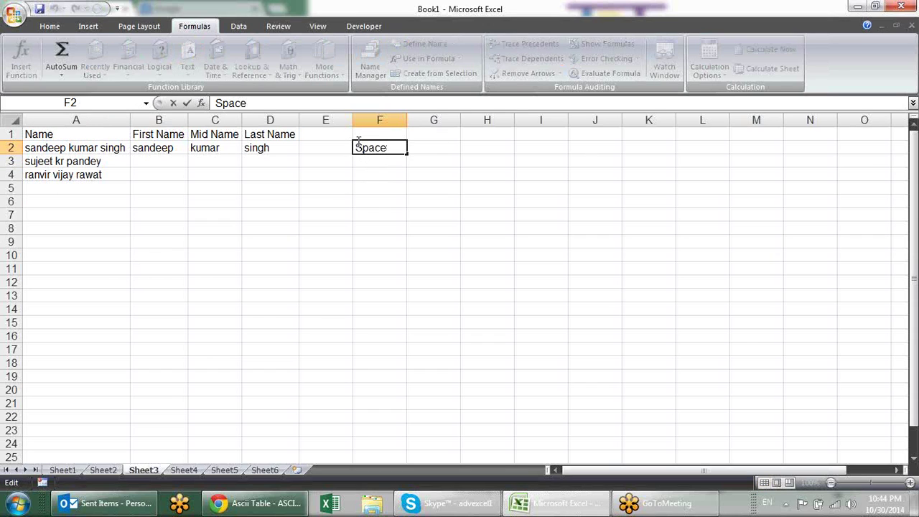
pyautogui.write('F')
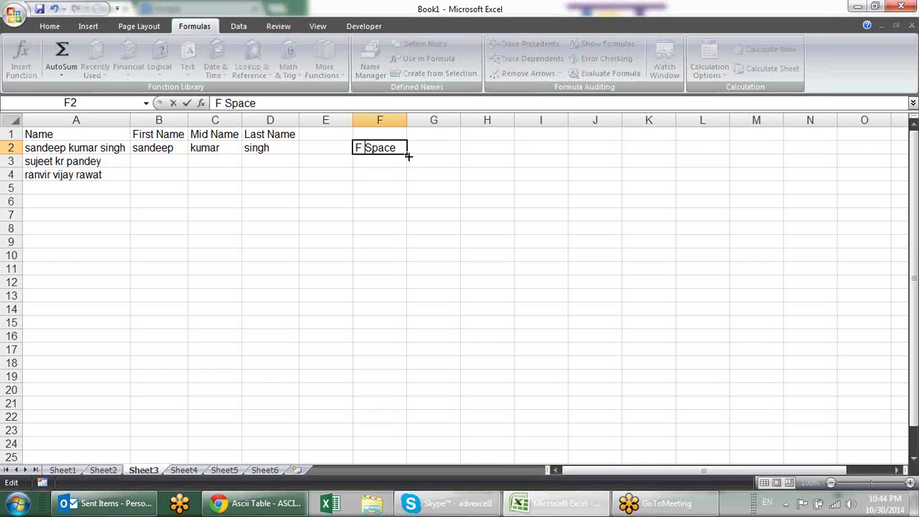
pyautogui.press('Return')
# Label G2 'S space' and H2 'Len'
pyautogui.click(413, 150)
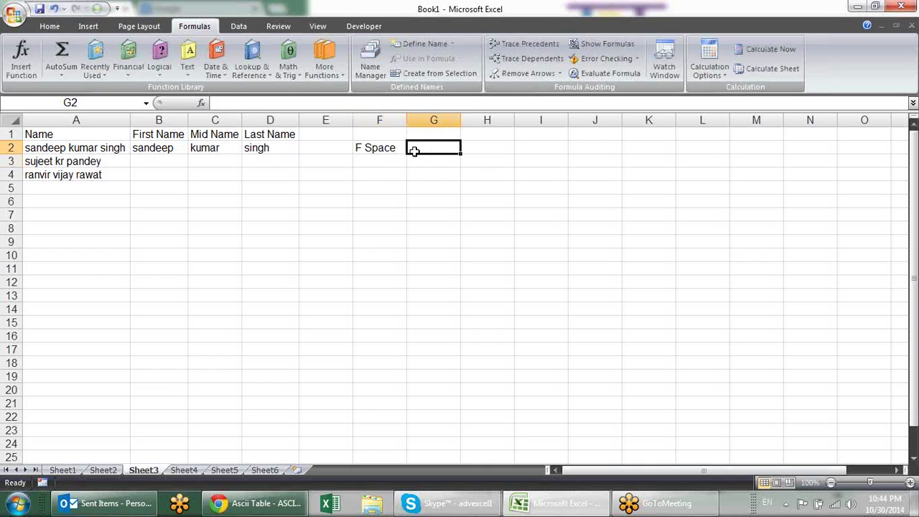
pyautogui.write('S space')
pyautogui.press('Tab')
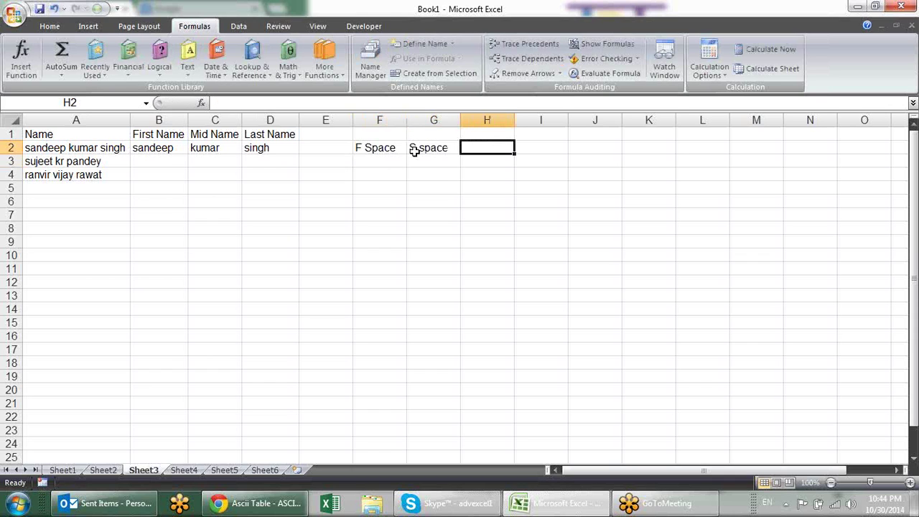
pyautogui.write('Len')
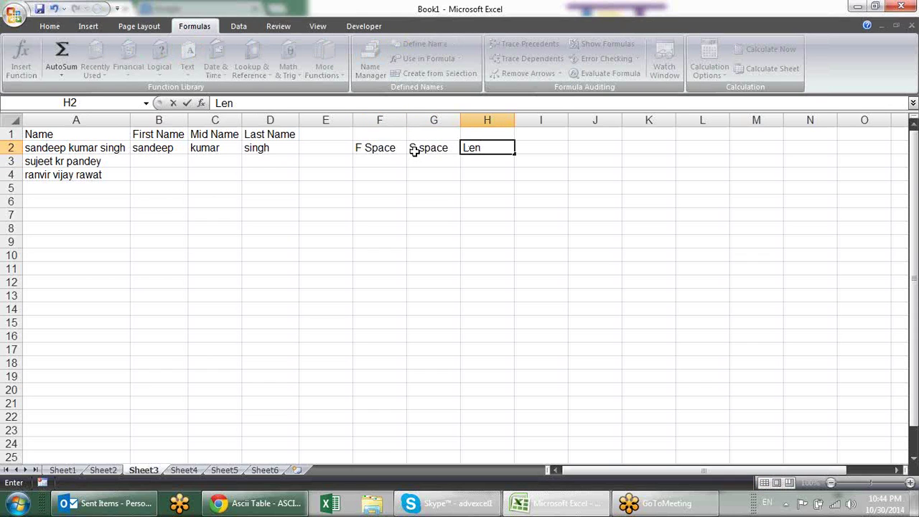
pyautogui.press('Return')
pyautogui.press('Left')
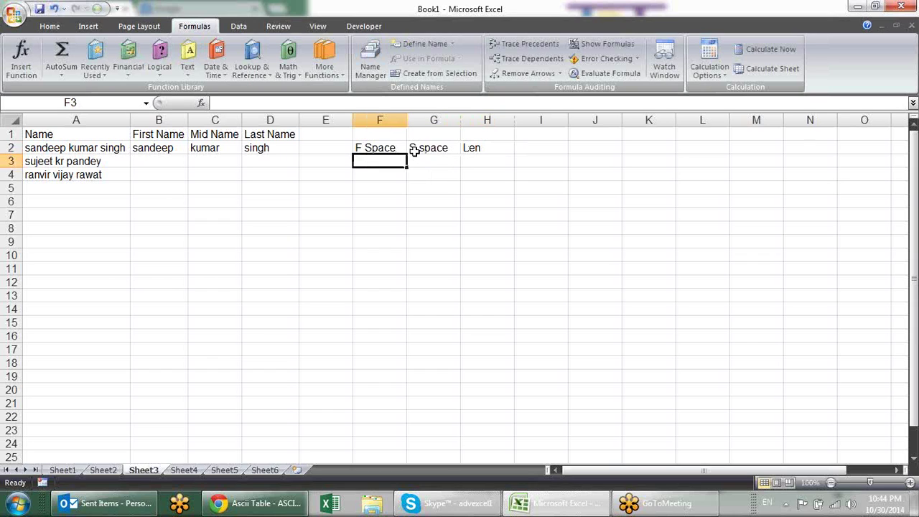
# Enter =FIND(" ",A3) in F3 and fill it over F2:F4, giving 8, 7, 7
pyautogui.write('=find')
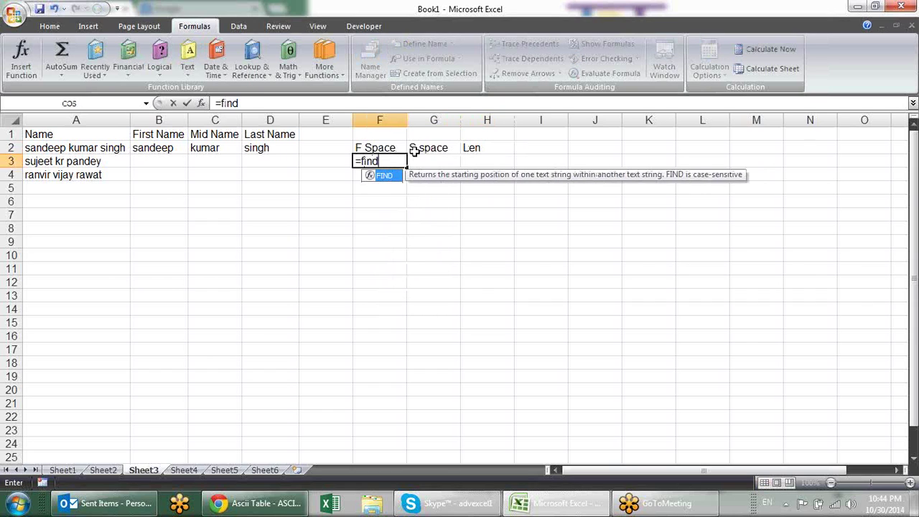
pyautogui.press('Tab')
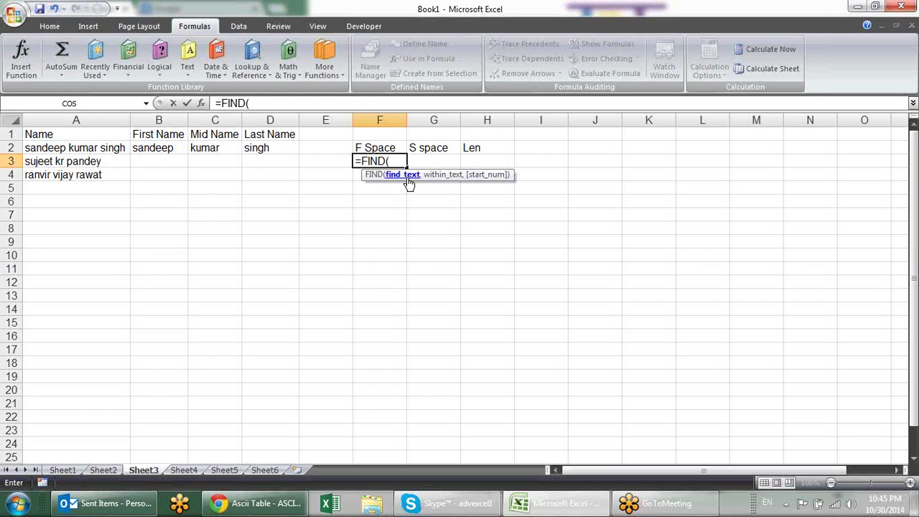
pyautogui.write('" ",')
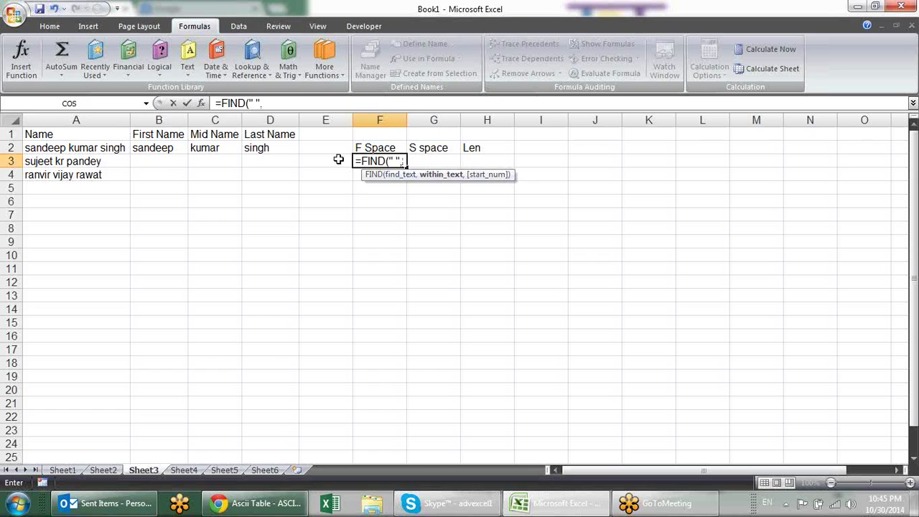
pyautogui.click(101, 159)
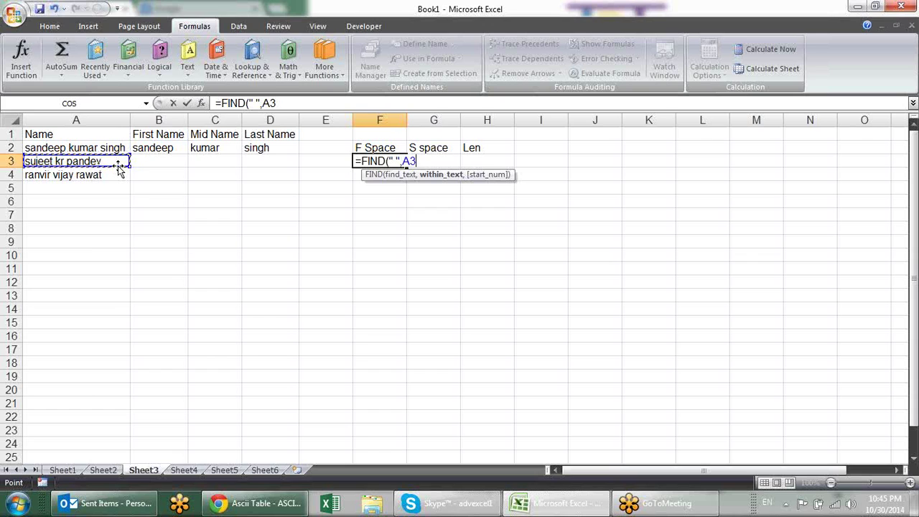
pyautogui.press('Return')
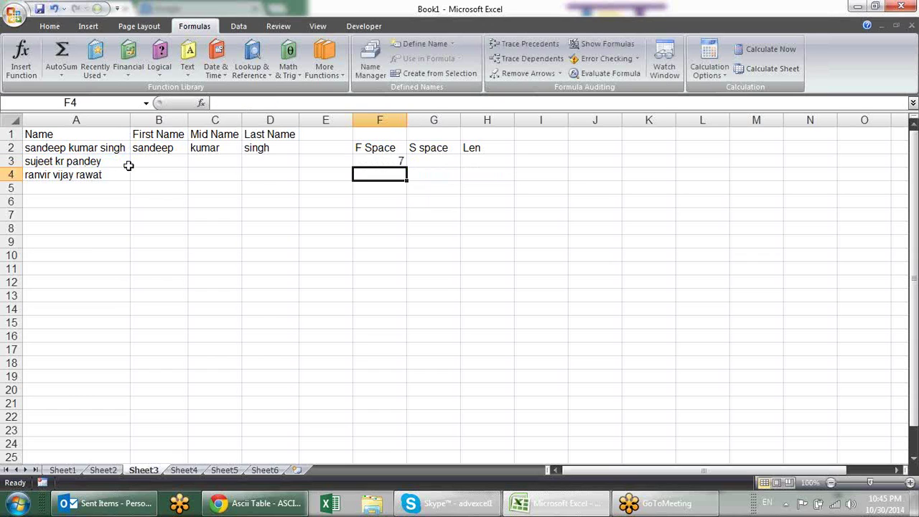
pyautogui.click(375, 161)
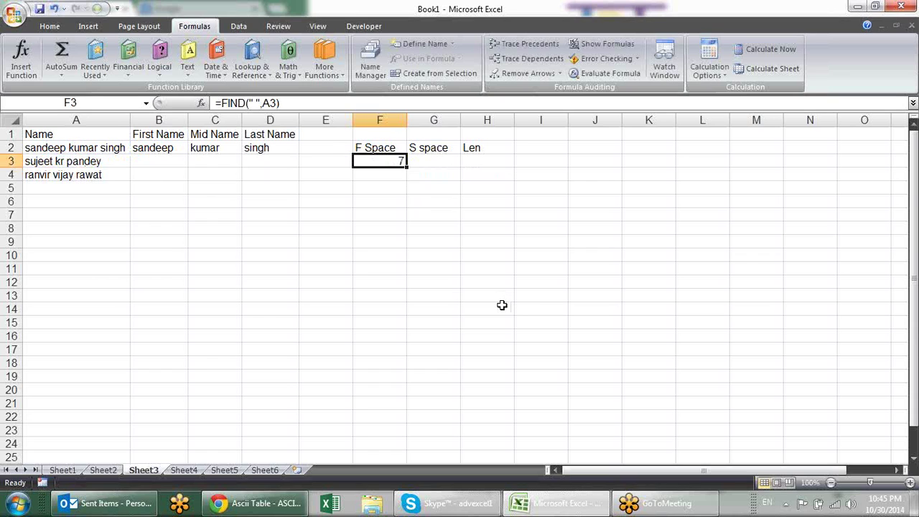
pyautogui.moveTo(406, 166); pyautogui.dragTo(409, 179)
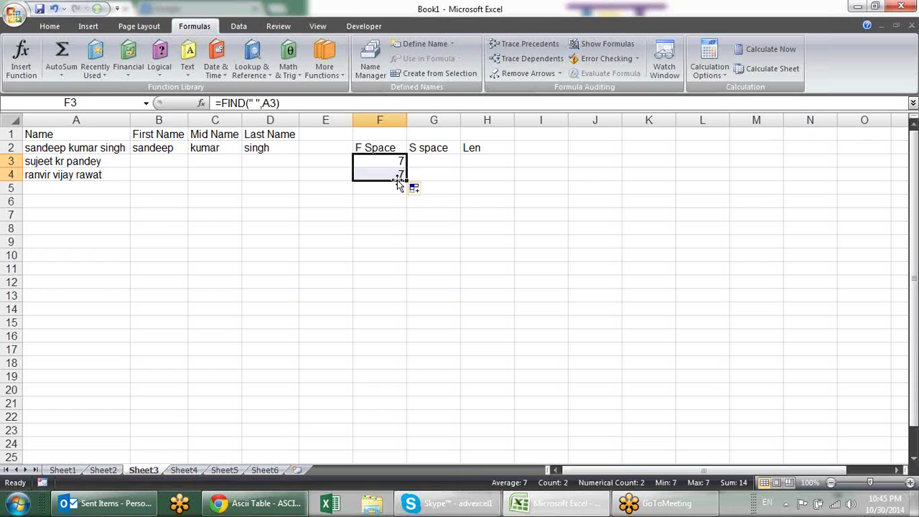
pyautogui.click(402, 163)
pyautogui.moveTo(405, 165); pyautogui.dragTo(402, 149)
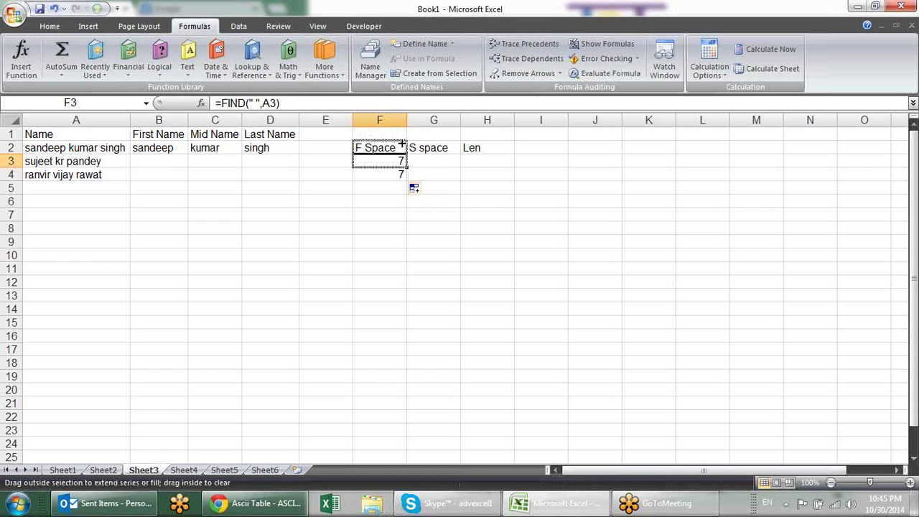
pyautogui.click(374, 152)
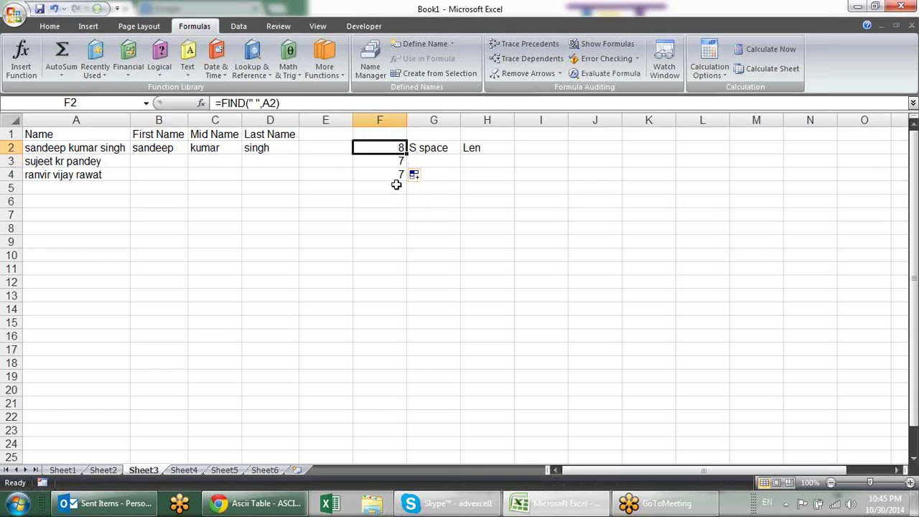
# Restore the 'F Space' header in F1
pyautogui.click(384, 134)
pyautogui.write('Fi')
pyautogui.press('BackSpace')
pyautogui.write('Space')
pyautogui.press('Return')
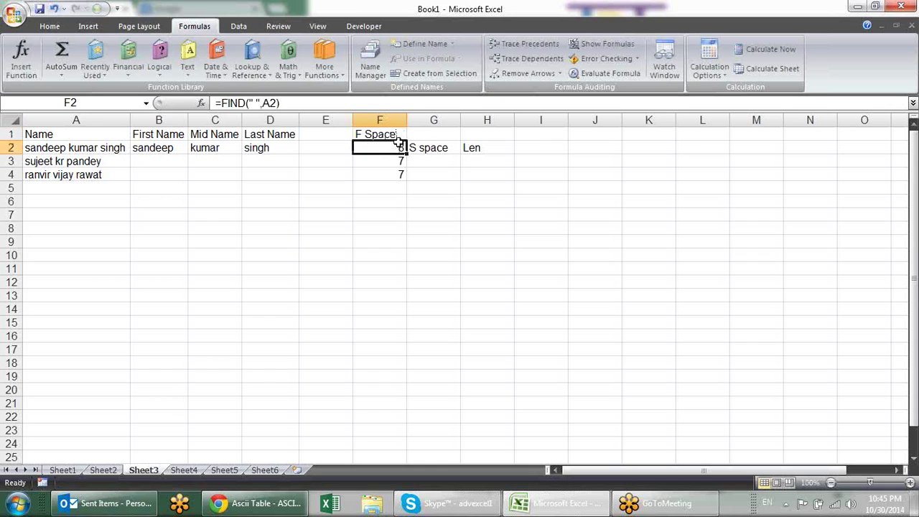
# Move the S space and Len labels from G2:H2 up into G1:H1
pyautogui.moveTo(423, 146); pyautogui.dragTo(483, 144)
pyautogui.hotkey('ctrl', 'c')
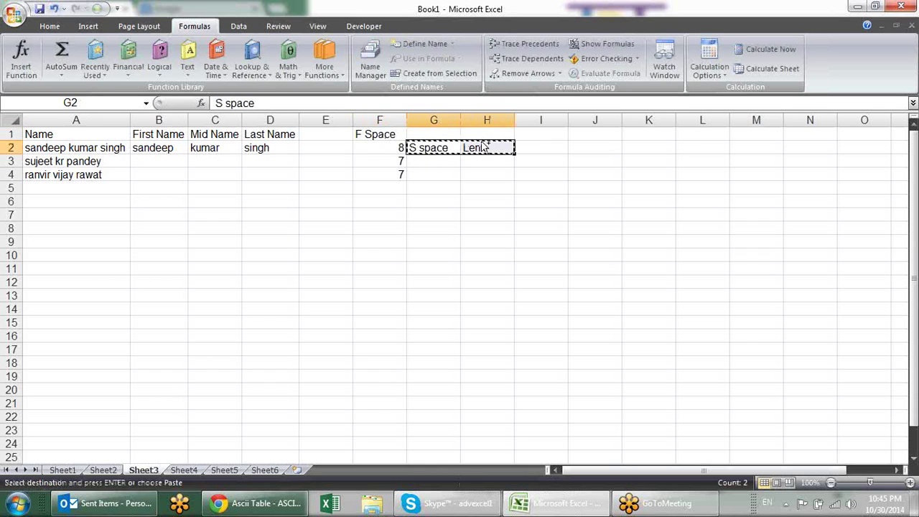
pyautogui.press('Up')
pyautogui.hotkey('ctrl', 'v')
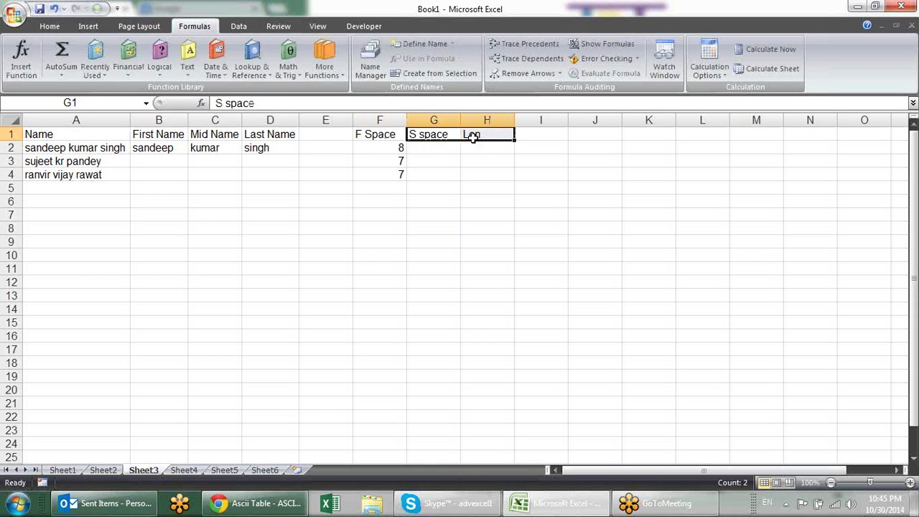
# Start a =FIND(" ",A2, formula in G2 to locate the second space
pyautogui.click(446, 146)
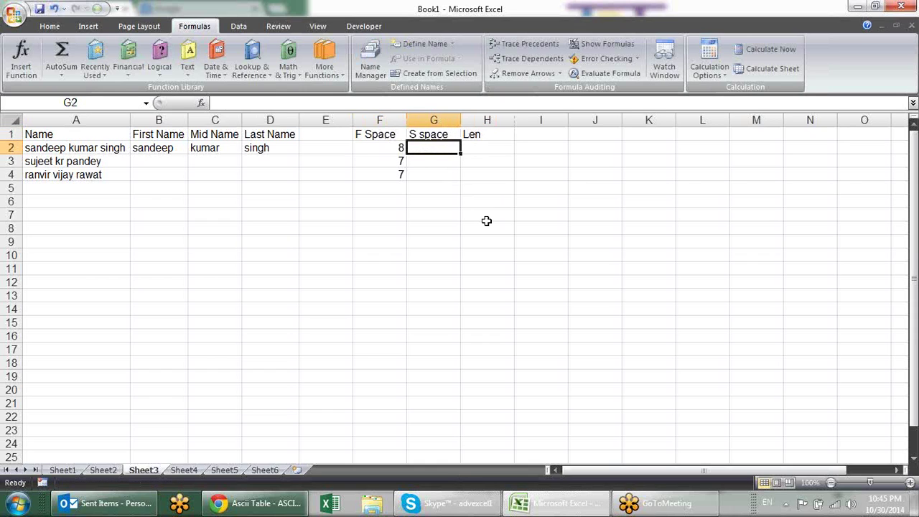
pyautogui.write('=find')
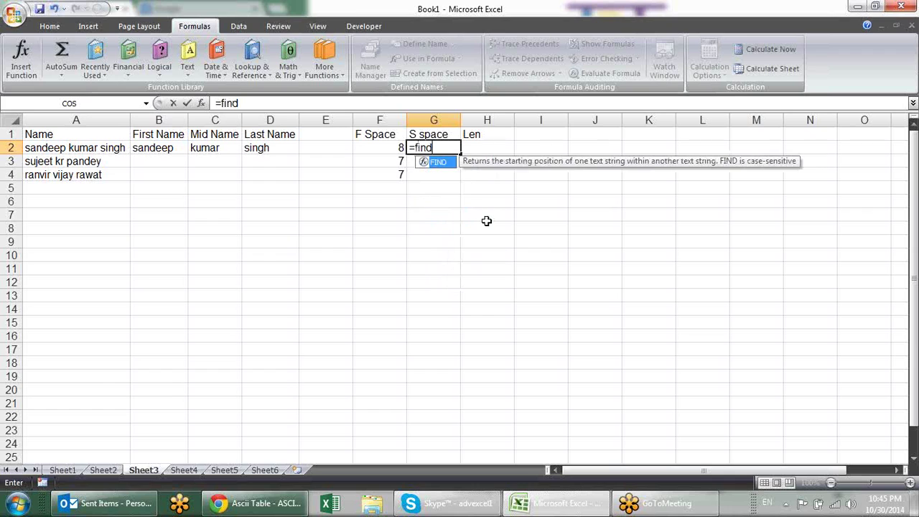
pyautogui.press('Tab')
pyautogui.write('" ",')
pyautogui.click(71, 152)
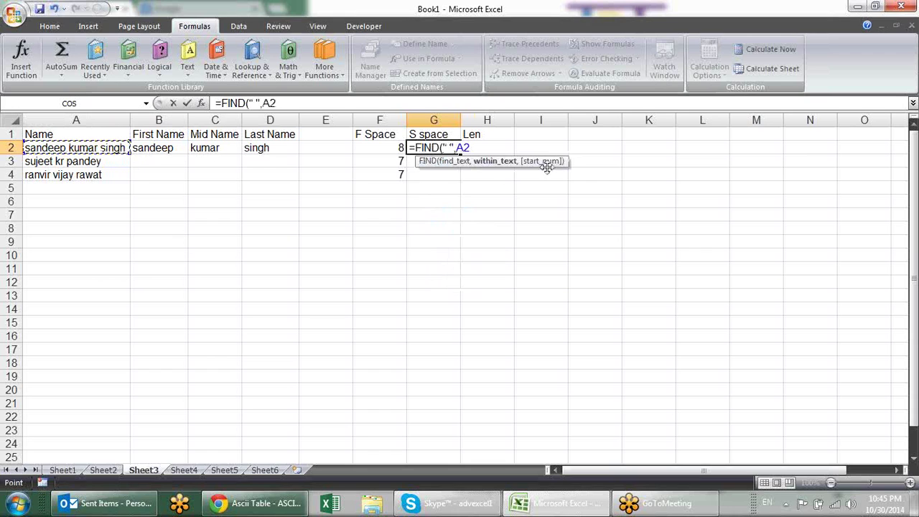
pyautogui.write(',')
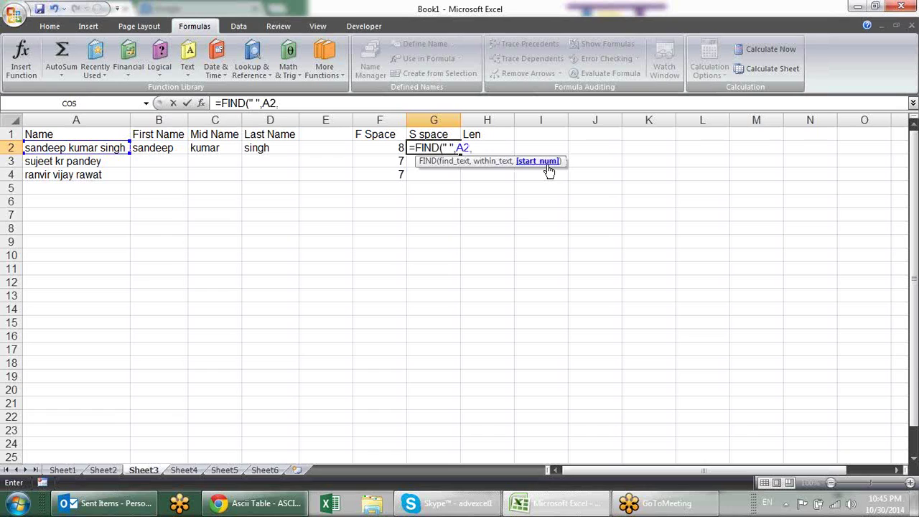
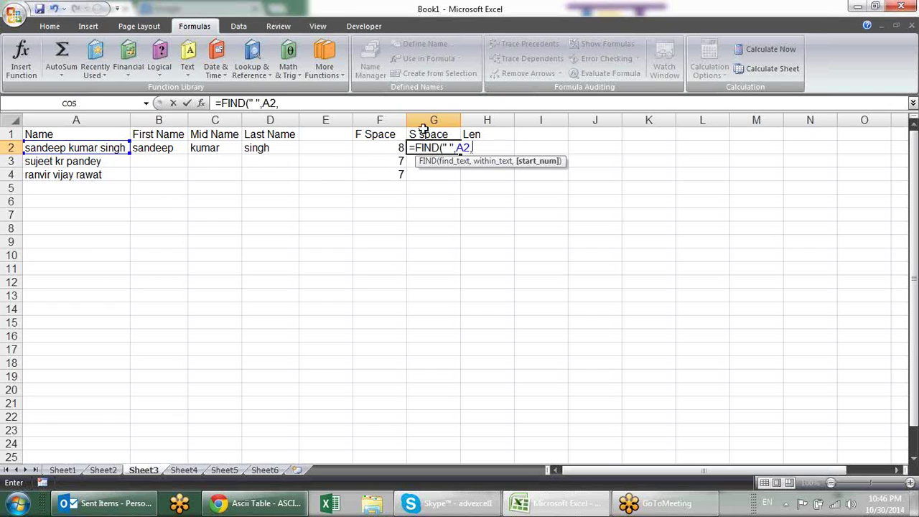
# Complete G2 as =FIND(" ",A2,F2+1) and fill it down to G4
pyautogui.click(386, 146)
pyautogui.write('+1')
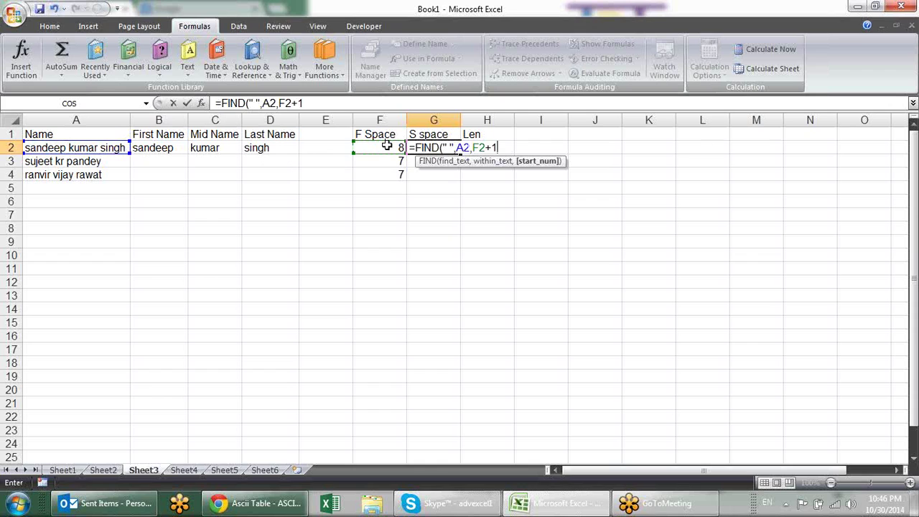
pyautogui.press('Return')
pyautogui.click(454, 147)
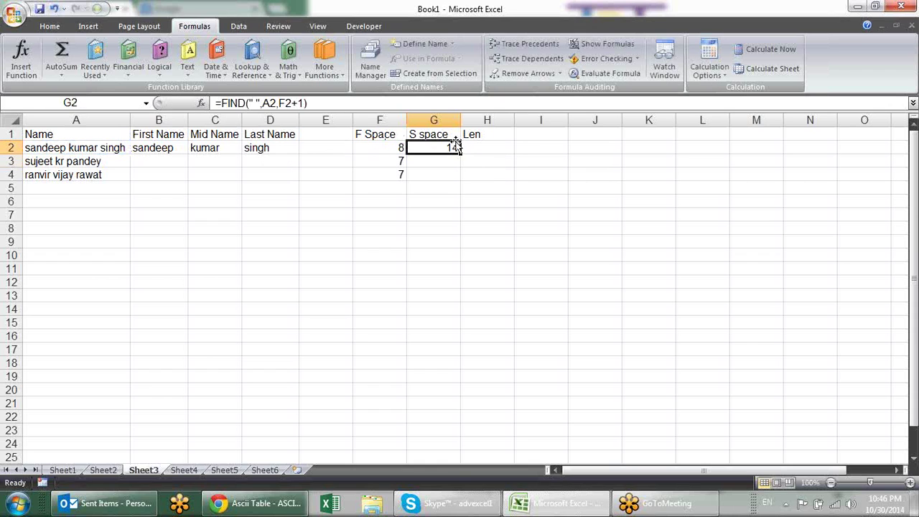
pyautogui.moveTo(459, 154); pyautogui.dragTo(460, 181)
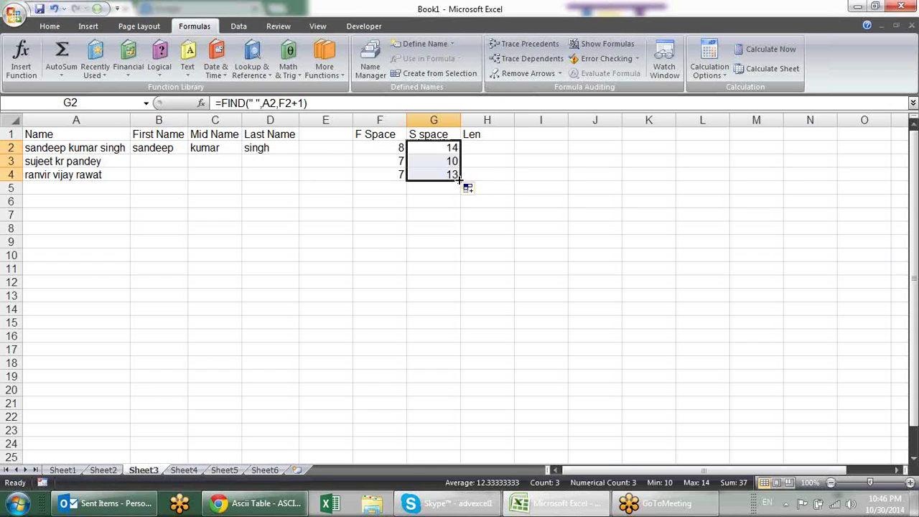
pyautogui.click(450, 158)
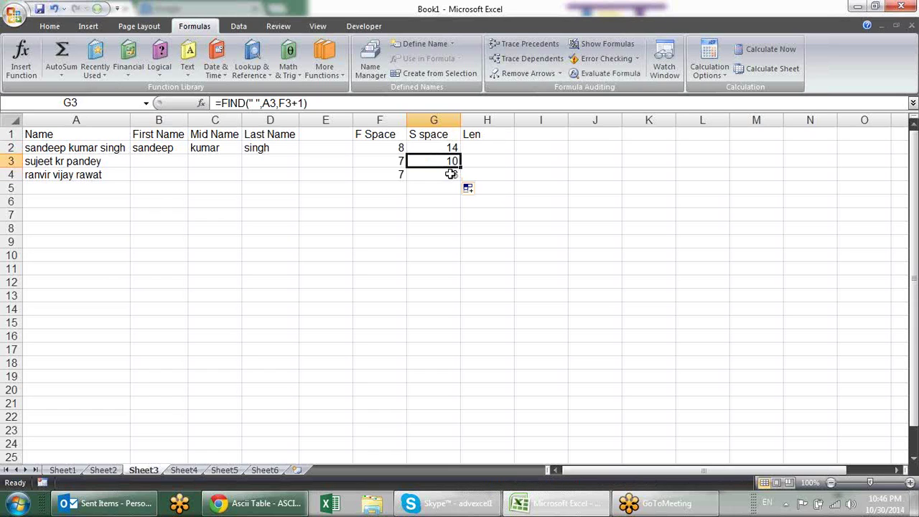
pyautogui.click(432, 176)
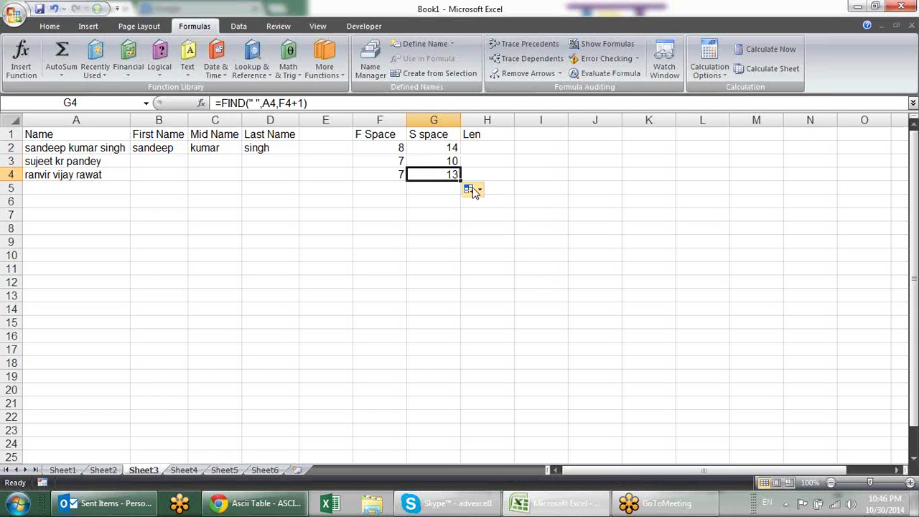
# Enter =LEN(A2) in H2 and fill it to H4, giving 19, 16 and 18
pyautogui.click(494, 152)
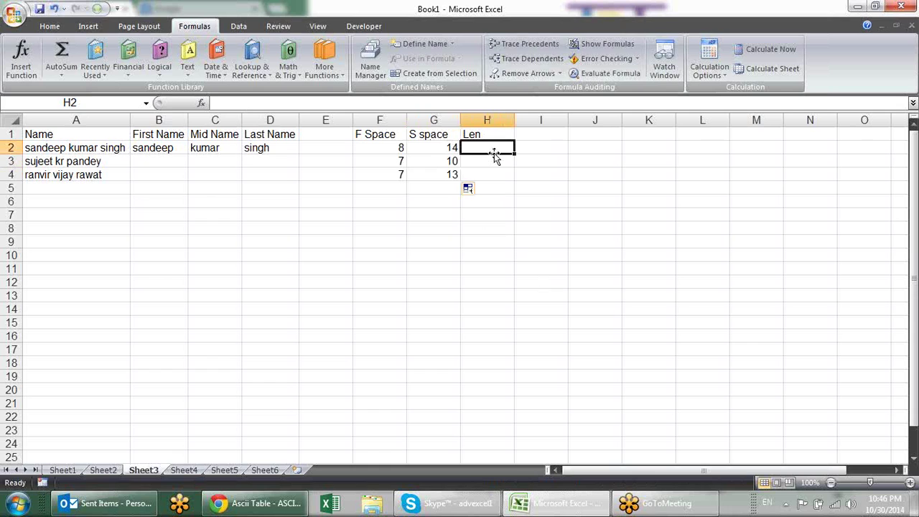
pyautogui.write('=len')
pyautogui.press('Tab')
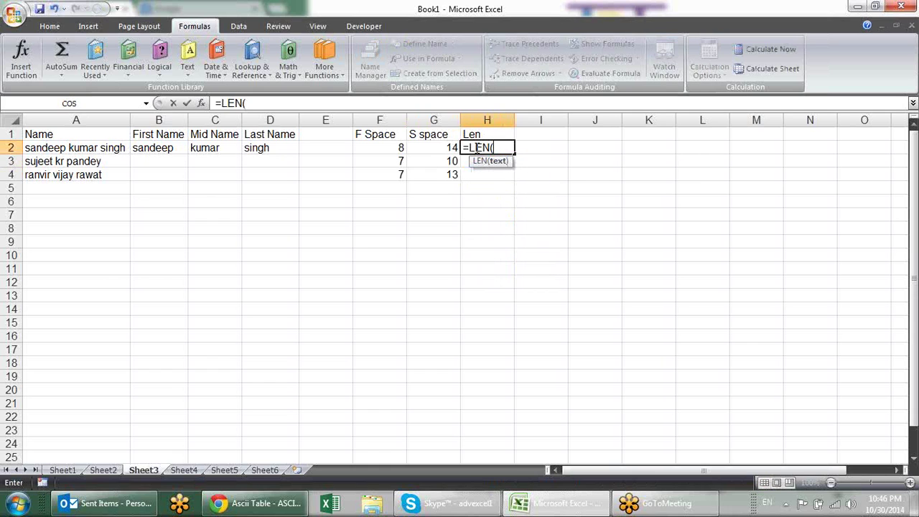
pyautogui.click(65, 145)
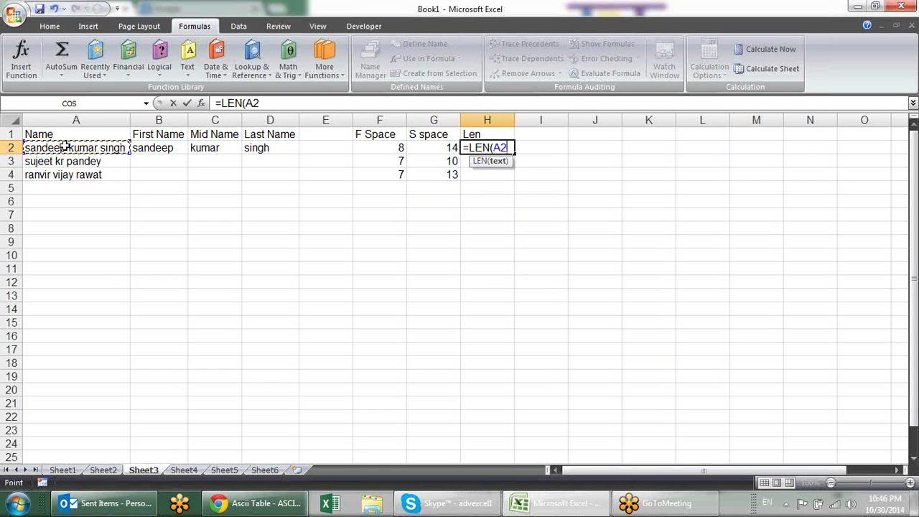
pyautogui.press('Return')
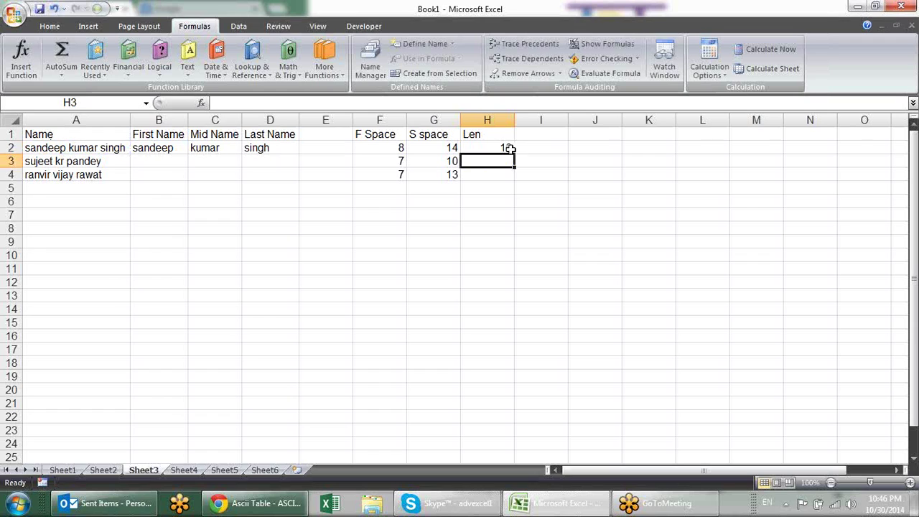
pyautogui.click(508, 147)
pyautogui.moveTo(517, 155); pyautogui.dragTo(516, 180)
pyautogui.click(561, 187)
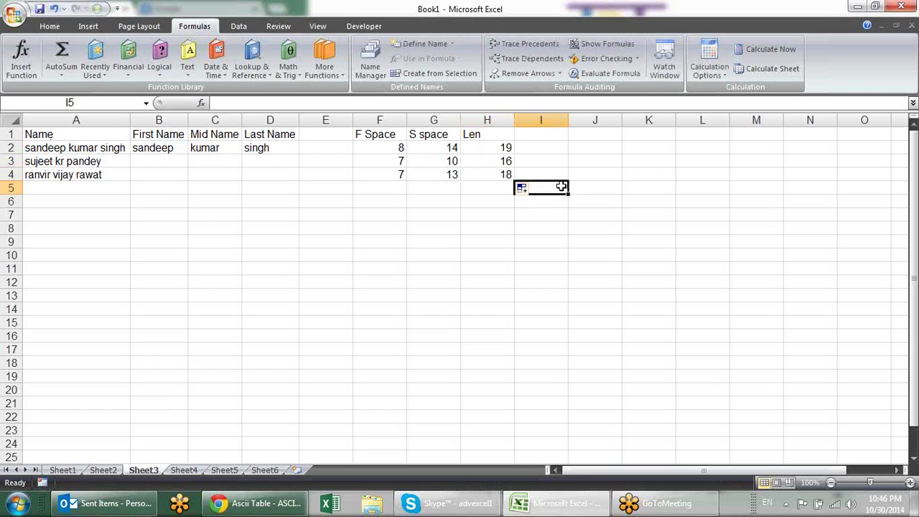
# Enter =LEFT(A3,F3-1) in B3 to get 'sujeet', then begin a RIGHT formula in D3
pyautogui.click(156, 158)
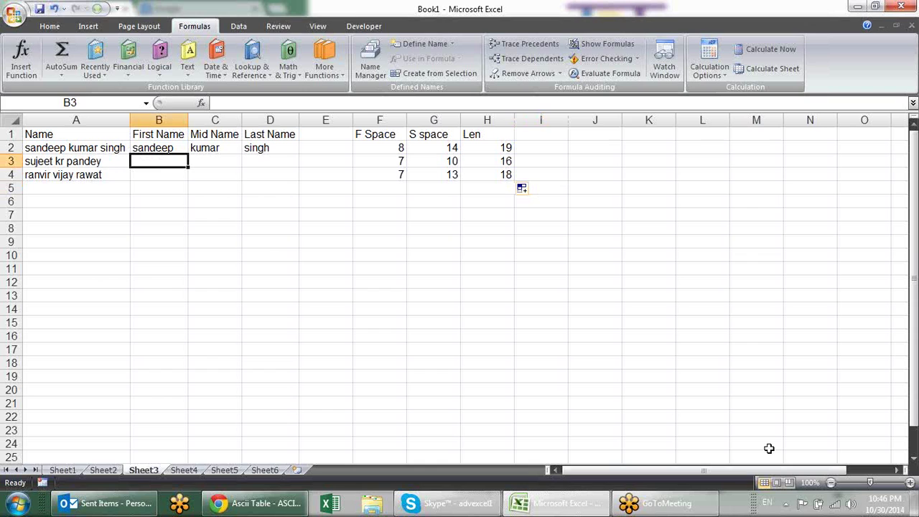
pyautogui.write('=lef')
pyautogui.press('BackSpace')
pyautogui.press('BackSpace')
pyautogui.press('BackSpace')
pyautogui.write('lef')
pyautogui.press('Tab')
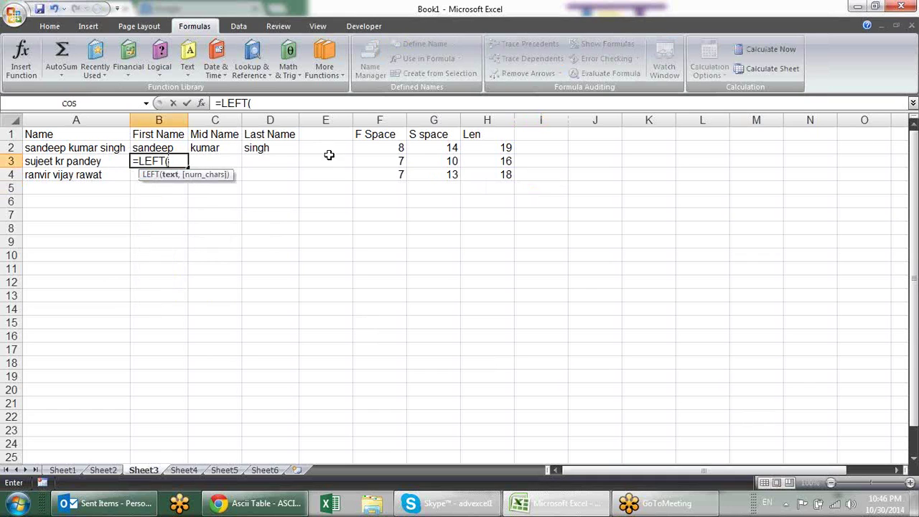
pyautogui.click(92, 160)
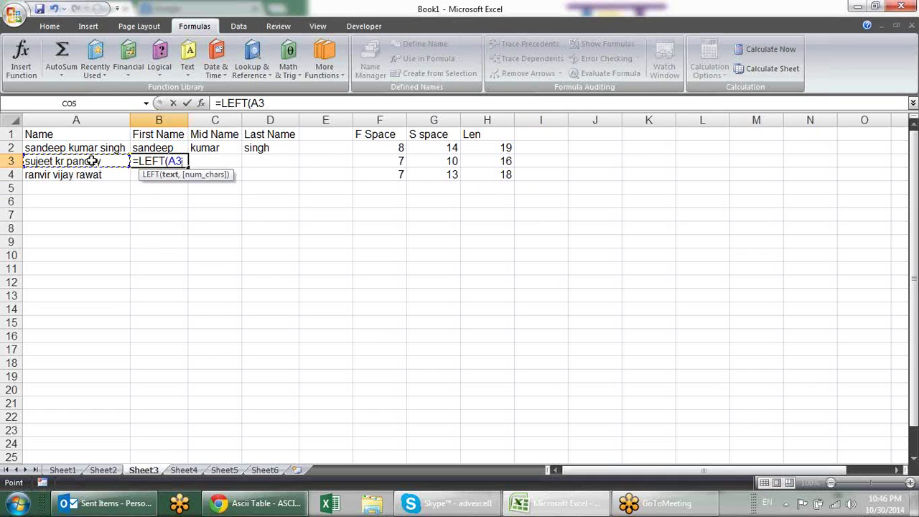
pyautogui.write(',')
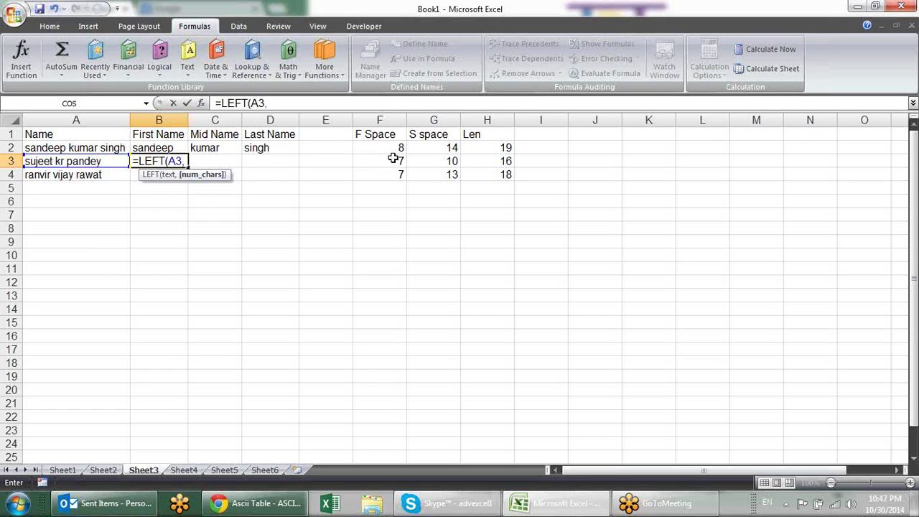
pyautogui.click(392, 159)
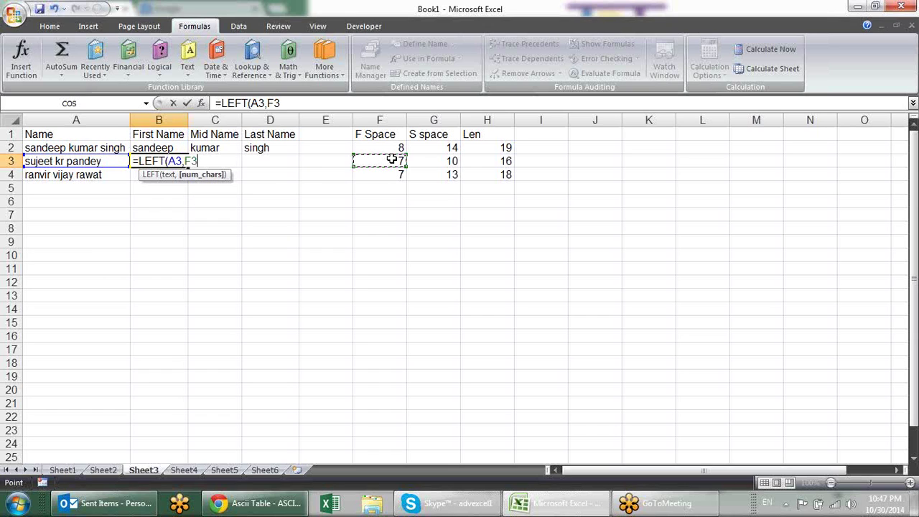
pyautogui.write('-1')
pyautogui.write(')')
pyautogui.press('Return')
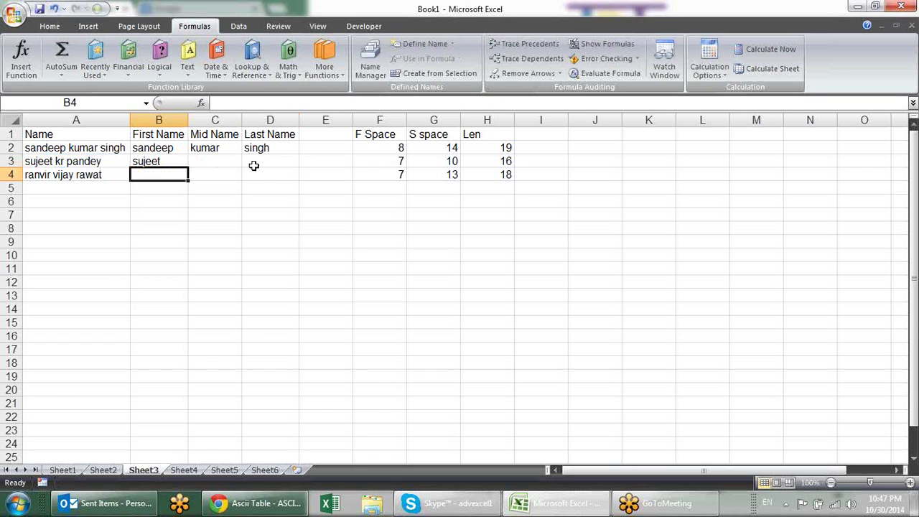
pyautogui.click(251, 165)
pyautogui.write('=righ')
# Build D3's last-name formula =RIGHT(A3,H3-G3) to return 'pandey'
pyautogui.press('Tab')
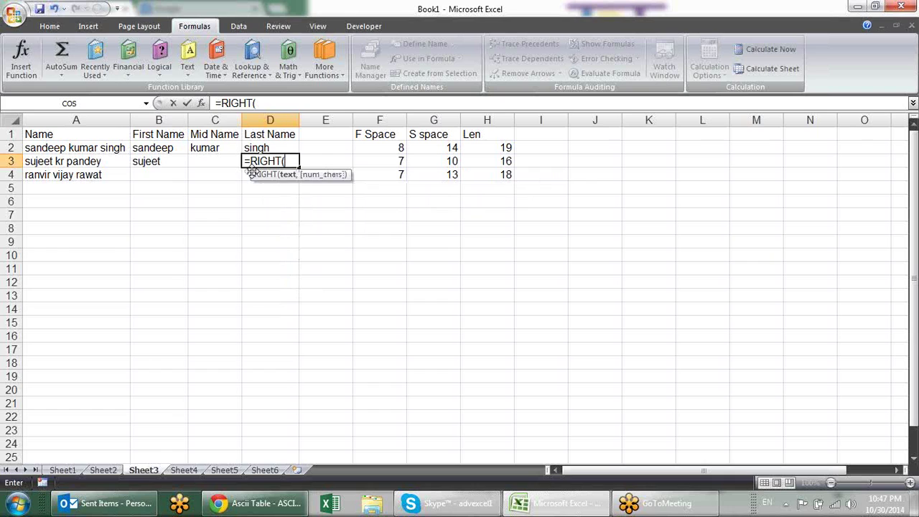
pyautogui.click(118, 160)
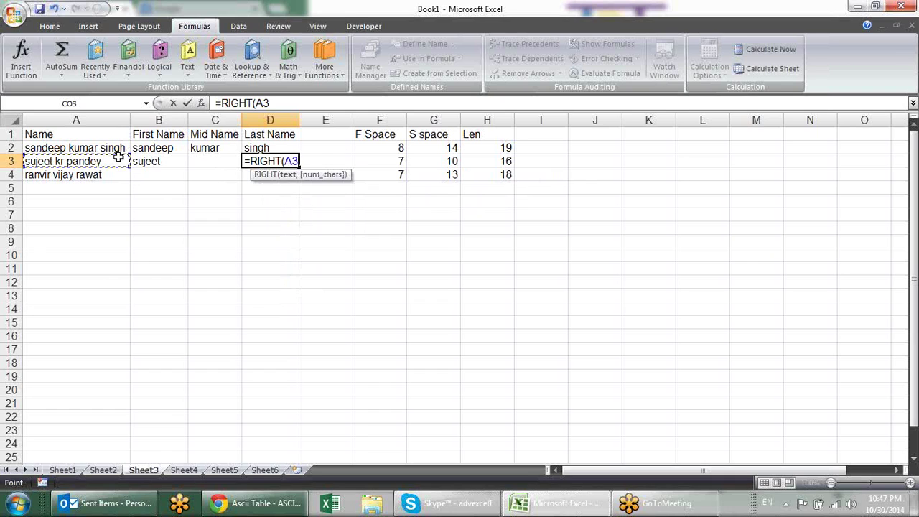
pyautogui.write(',')
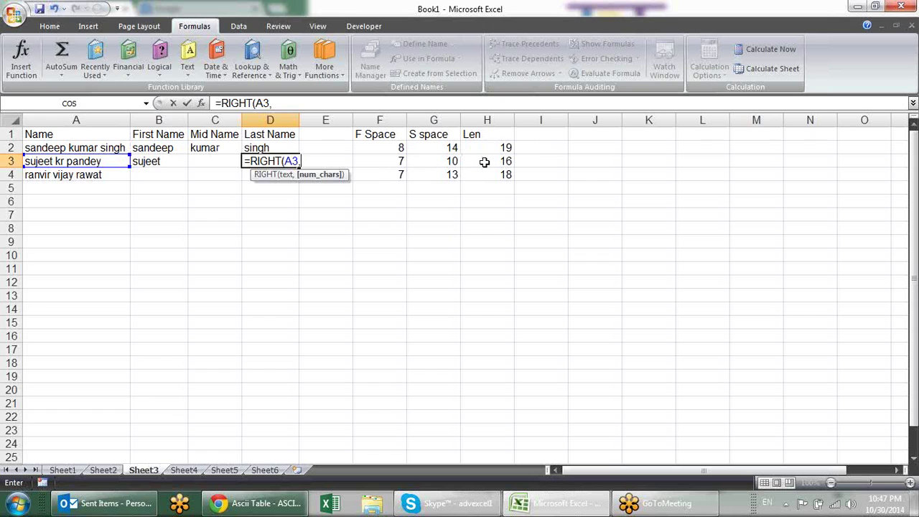
pyautogui.click(485, 162)
pyautogui.write('-')
pyautogui.click(454, 160)
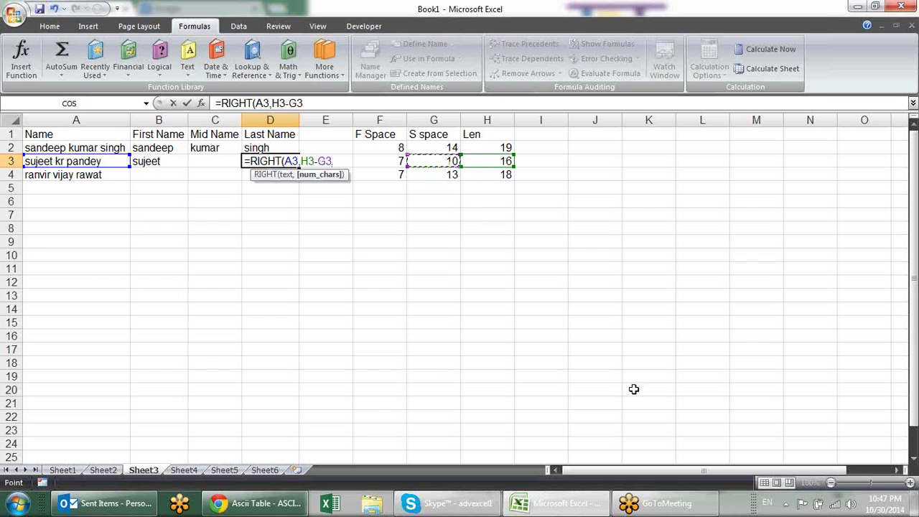
pyautogui.write(')')
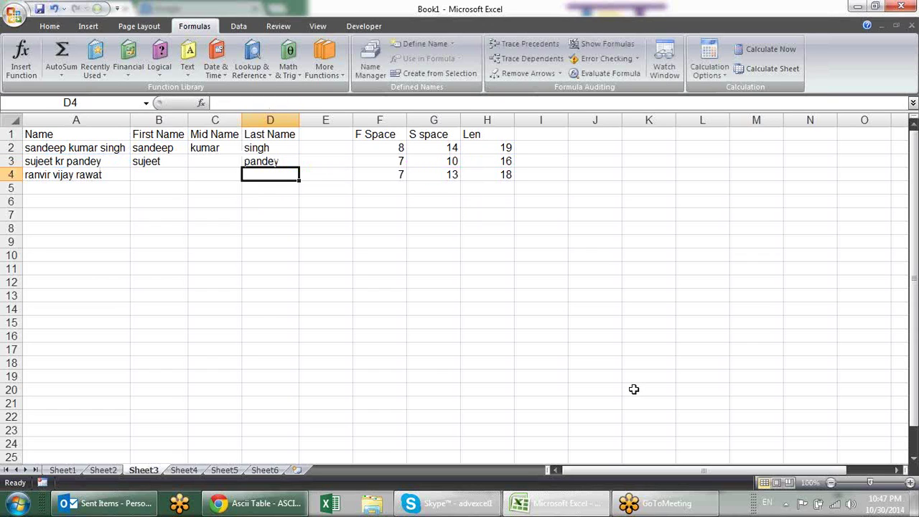
# Enter =MID(A3,F3+1,G3-F3-1) in C3 so it shows the middle name 'kr'
pyautogui.click(213, 164)
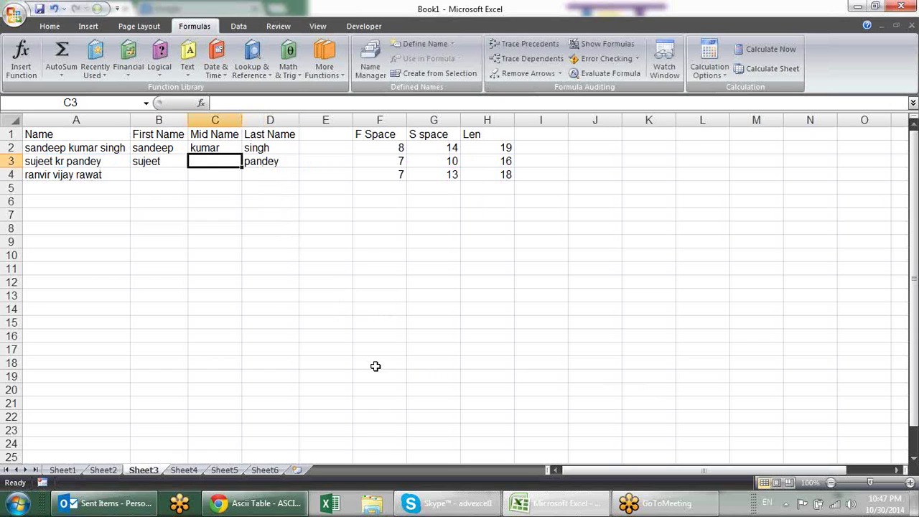
pyautogui.write('=')
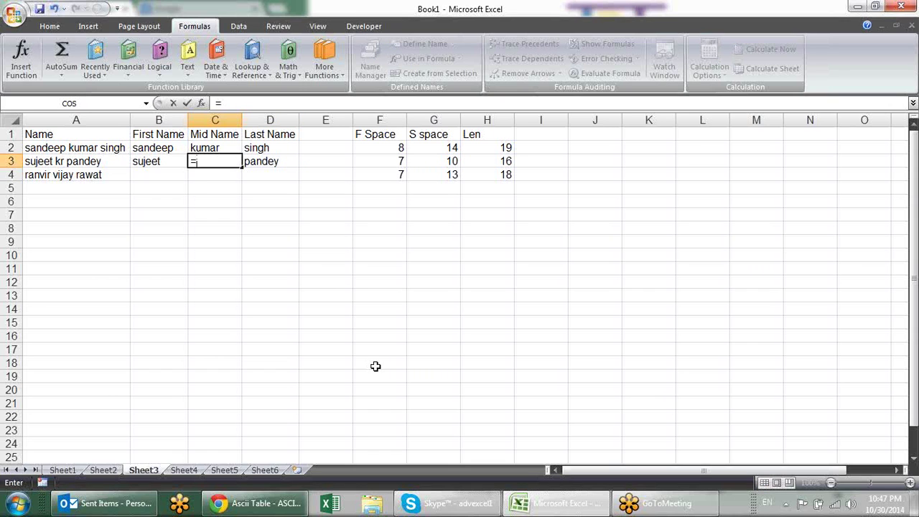
pyautogui.write('mid')
pyautogui.press('Tab')
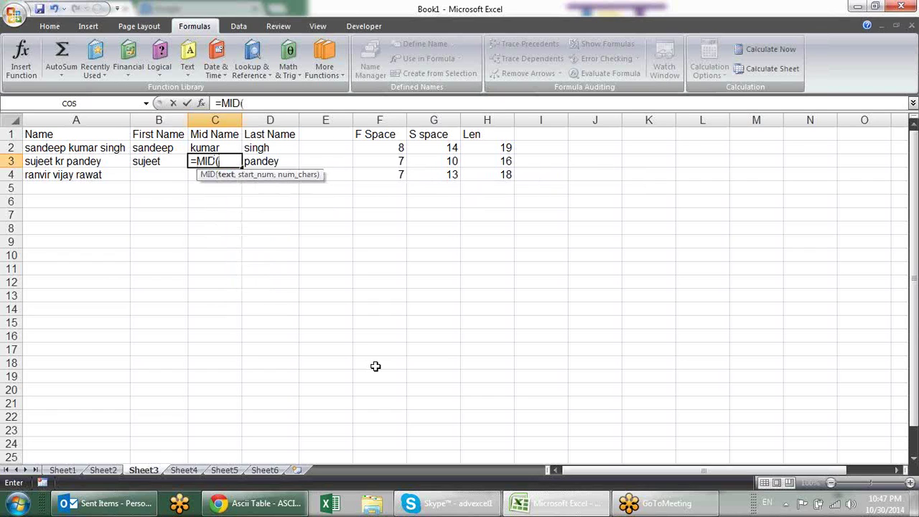
pyautogui.click(90, 165)
pyautogui.write(',')
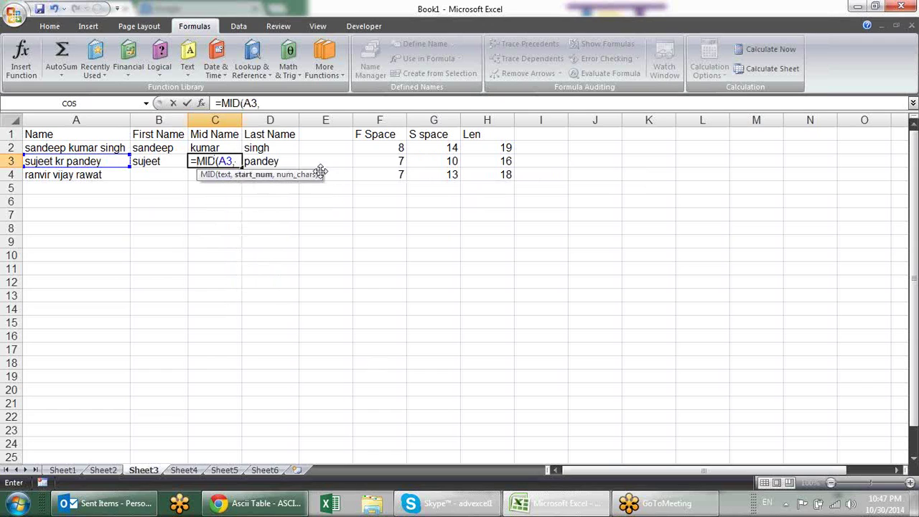
pyautogui.click(395, 164)
pyautogui.write('+1')
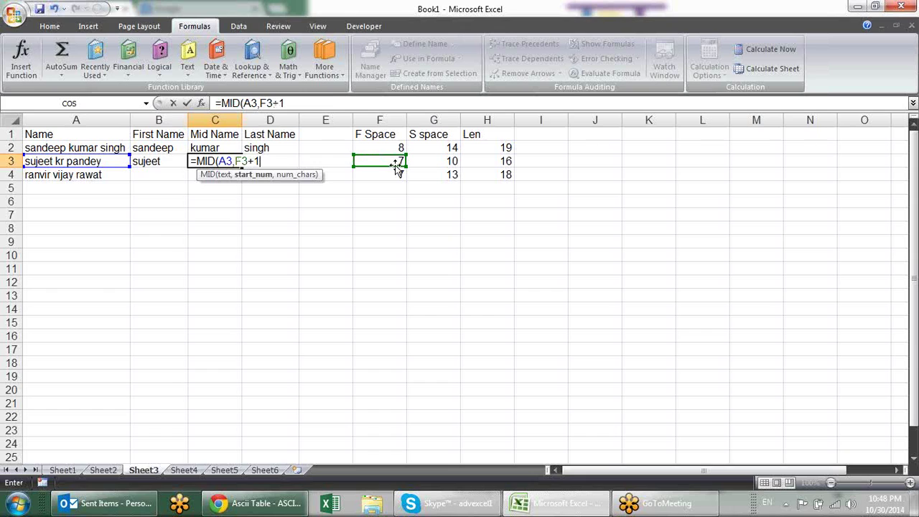
pyautogui.write(',')
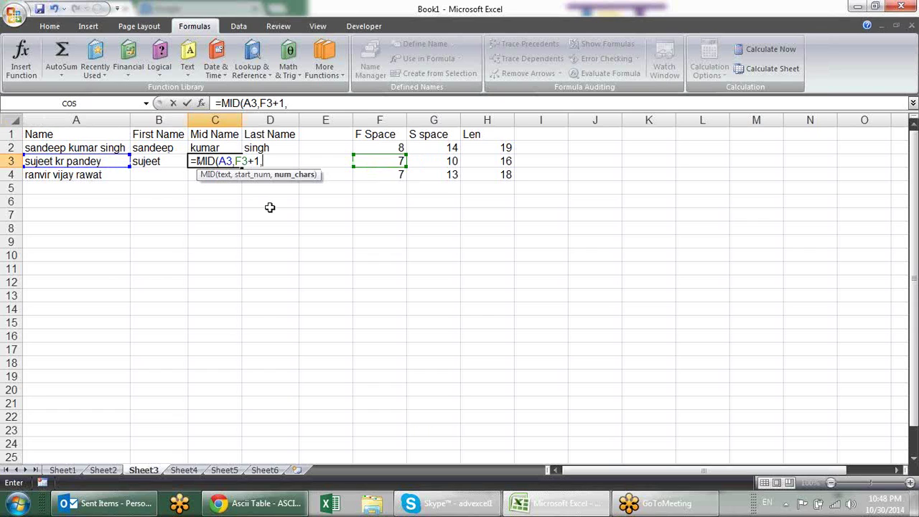
pyautogui.click(437, 162)
pyautogui.write('-')
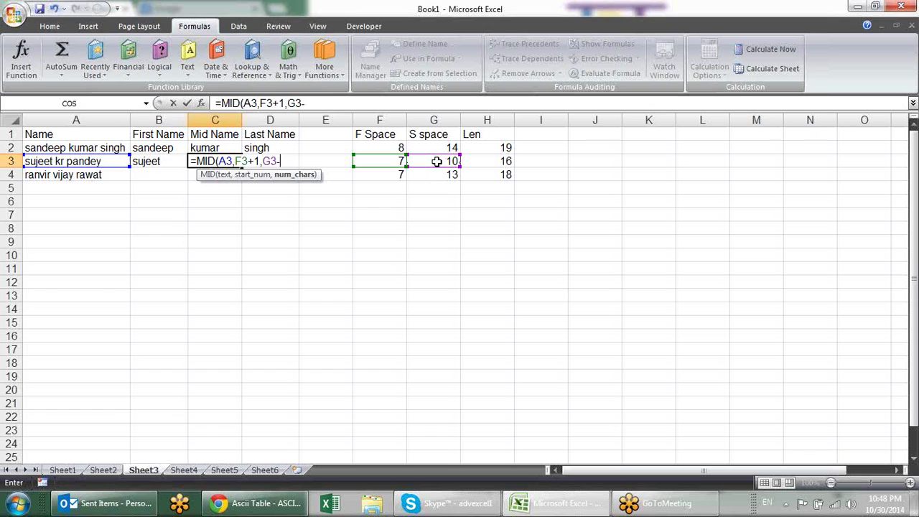
pyautogui.click(397, 161)
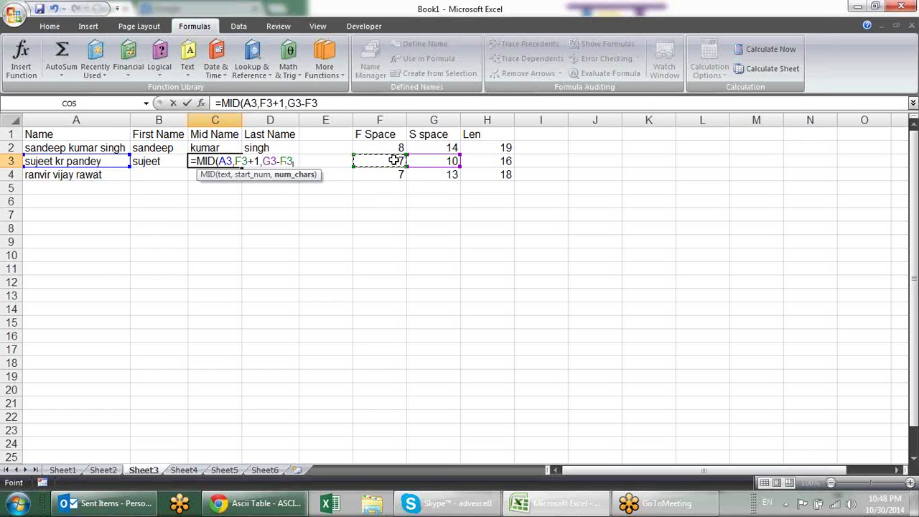
pyautogui.write('-1')
pyautogui.press('Return')
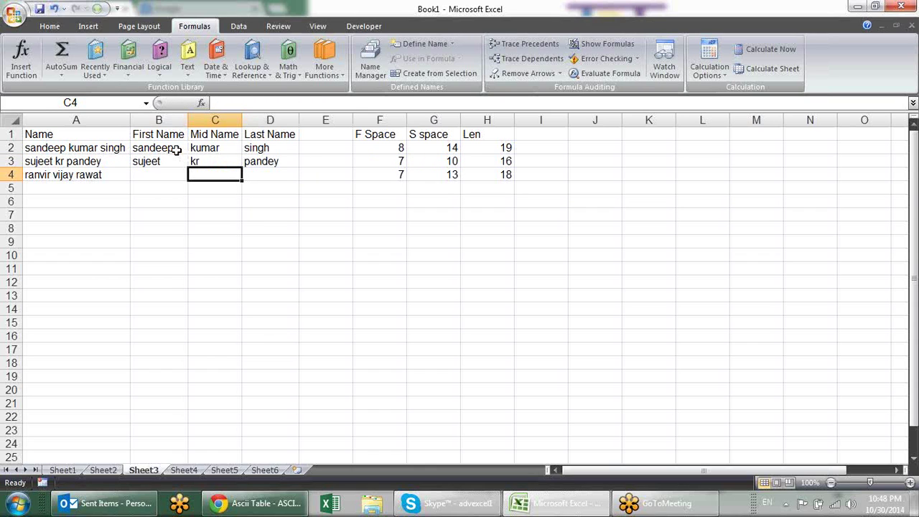
pyautogui.moveTo(176, 158); pyautogui.dragTo(300, 179)
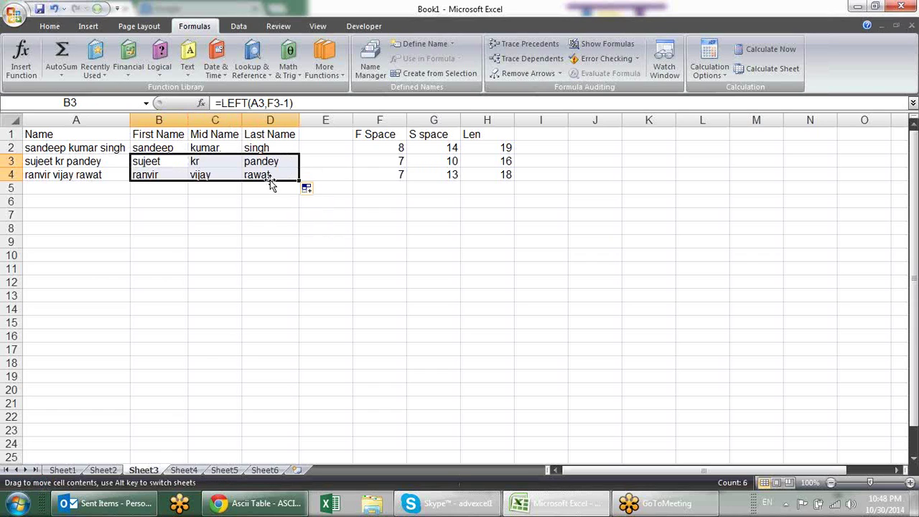
pyautogui.click(269, 176)
pyautogui.click(215, 172)
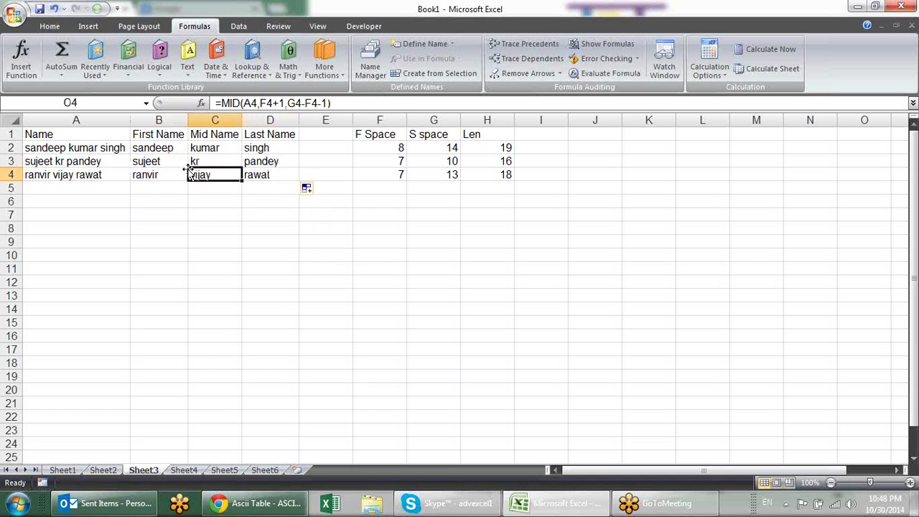
pyautogui.click(181, 173)
pyautogui.click(221, 171)
pyautogui.click(257, 175)
pyautogui.click(229, 173)
pyautogui.click(178, 175)
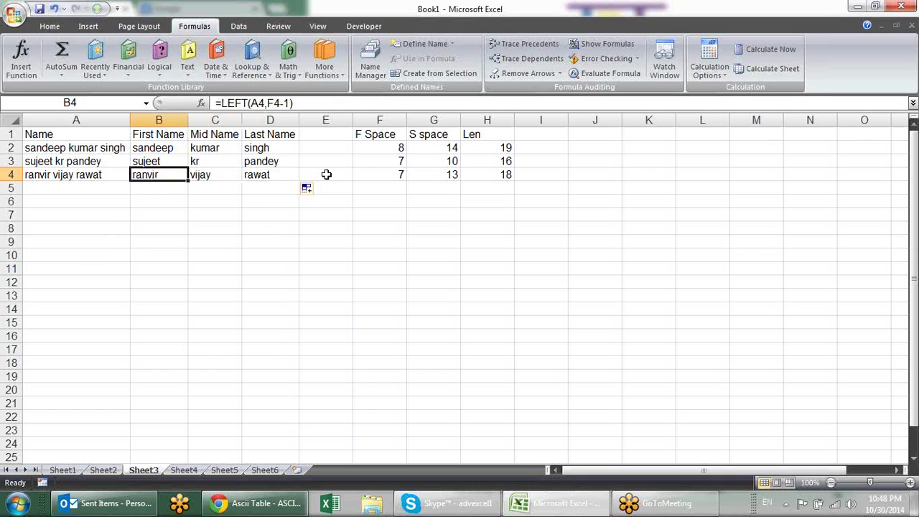
pyautogui.click(398, 173)
pyautogui.click(421, 174)
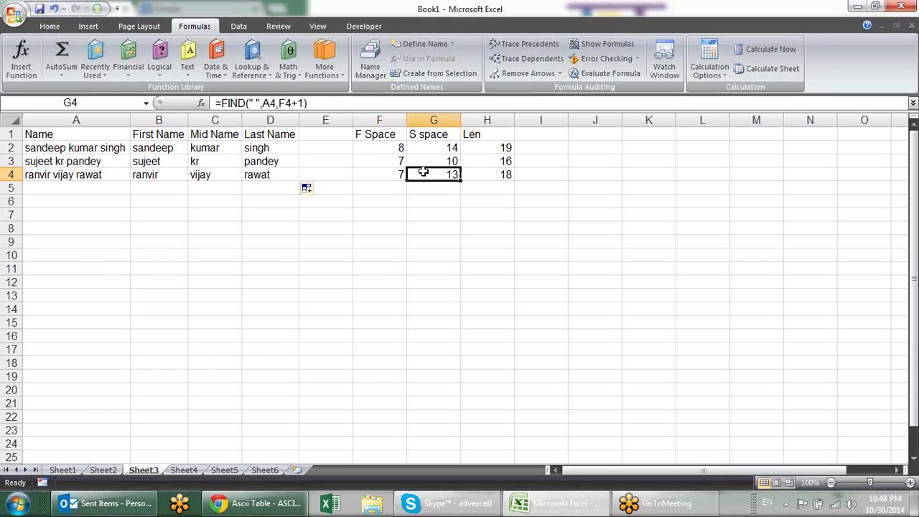
pyautogui.moveTo(395, 175); pyautogui.dragTo(496, 175)
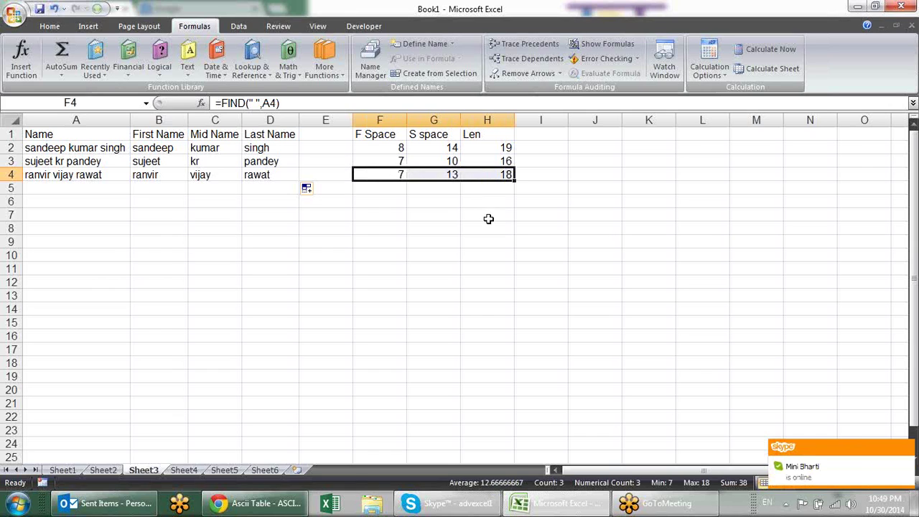
pyautogui.click(149, 178)
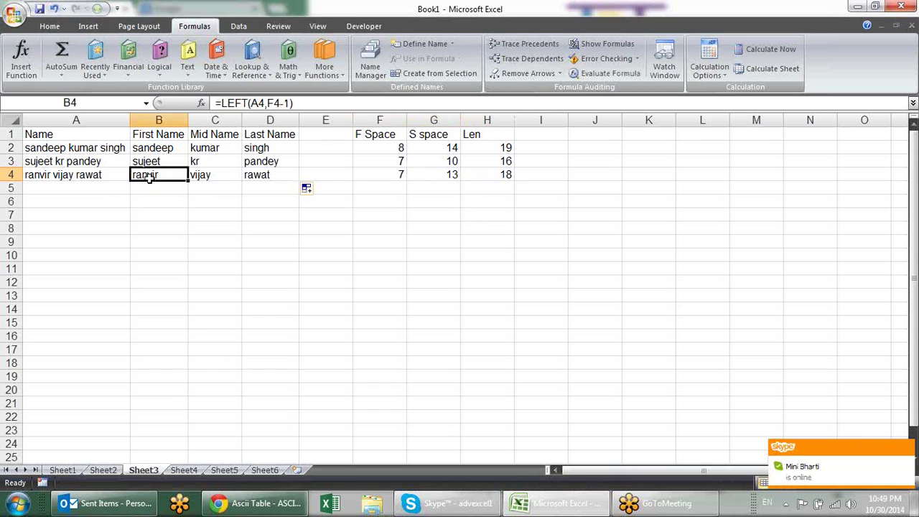
pyautogui.click(429, 174)
pyautogui.press('F2')
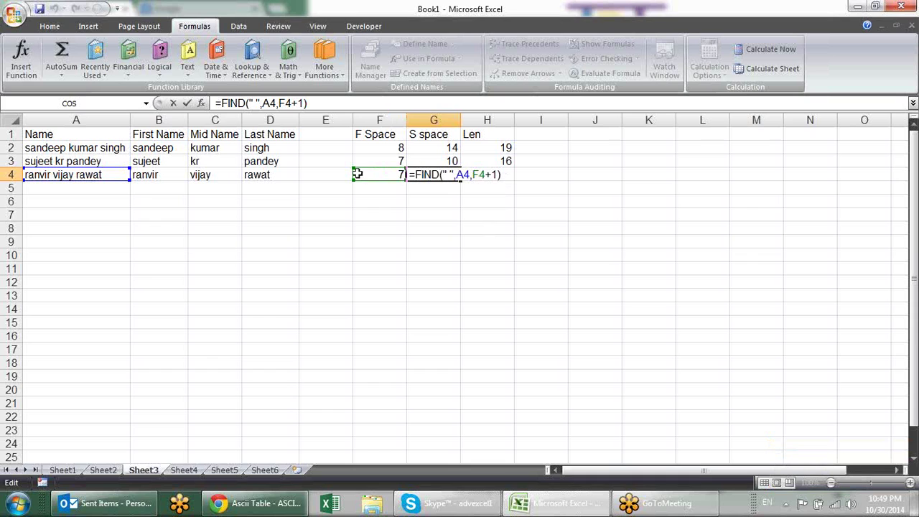
# Copy the FIND(" ",A4) expression from F4's formula without changing F4
pyautogui.hotkey('ctrl', 'Return')
pyautogui.click(402, 177)
pyautogui.press('F2')
pyautogui.moveTo(426, 177); pyautogui.dragTo(360, 179)
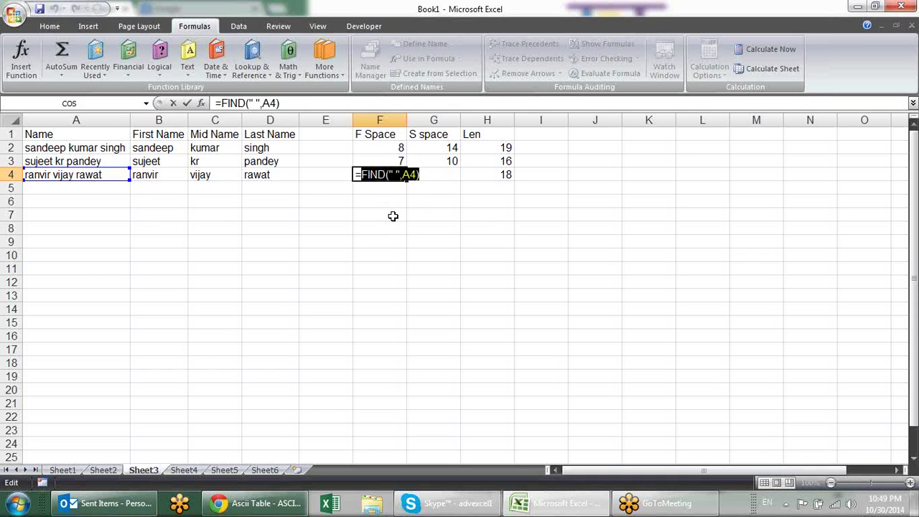
pyautogui.press('Escape')
# Replace F4 in G4's formula with it, giving =FIND(" ",A4,FIND(" ",A4)+1), still 13
pyautogui.doubleClick(447, 174)
pyautogui.write('=FIND(" ",A4,F4+1)')
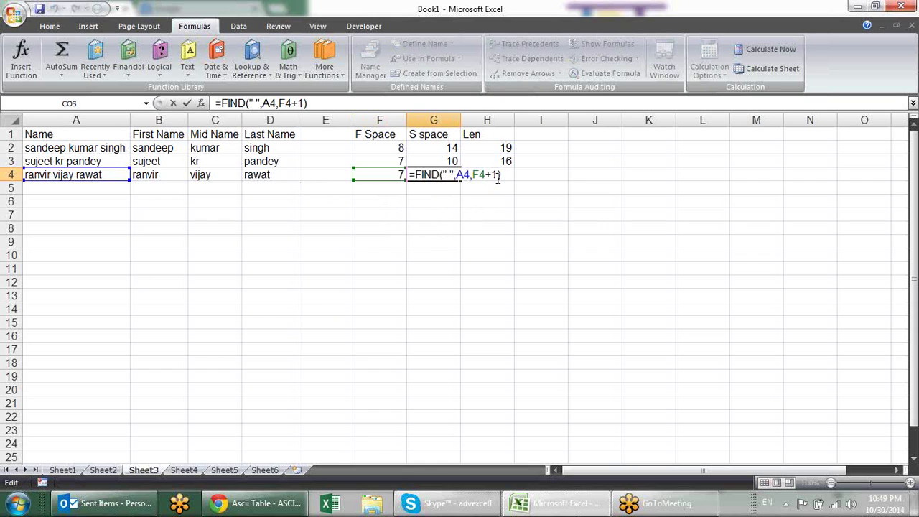
pyautogui.doubleClick(479, 174)
pyautogui.hotkey('ctrl', 'v')
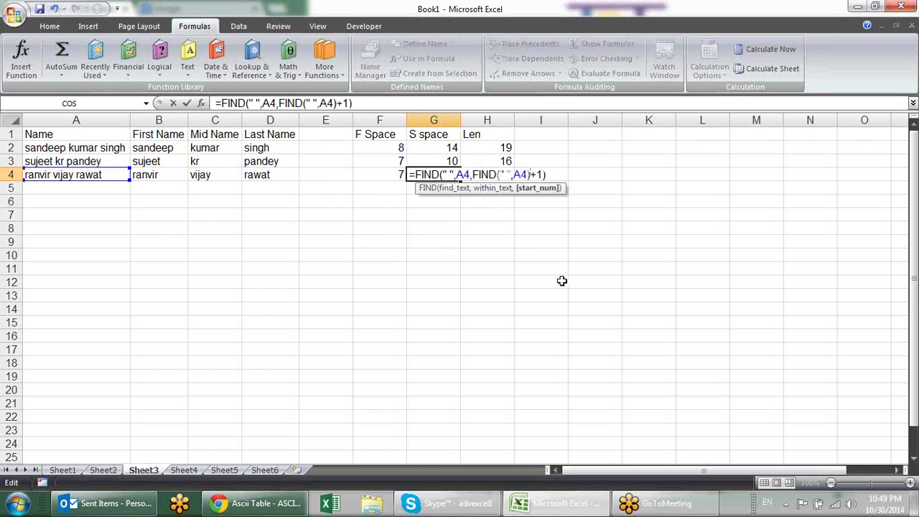
pyautogui.press('Return')
pyautogui.press('Up')
pyautogui.press('F2')
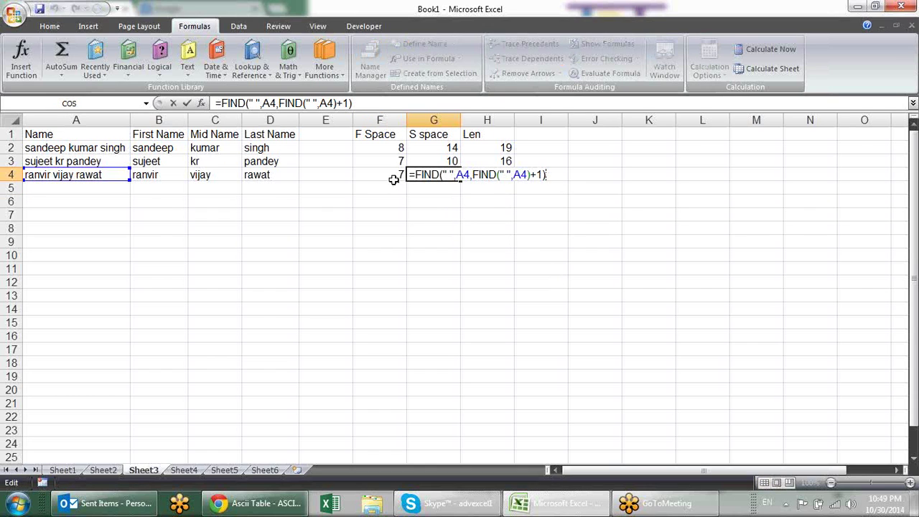
pyautogui.press('Return')
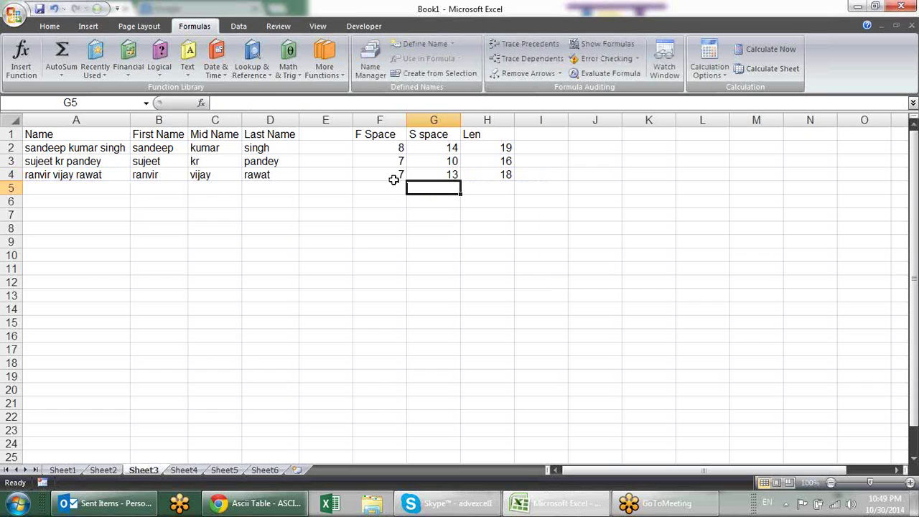
pyautogui.click(393, 178)
pyautogui.click(448, 175)
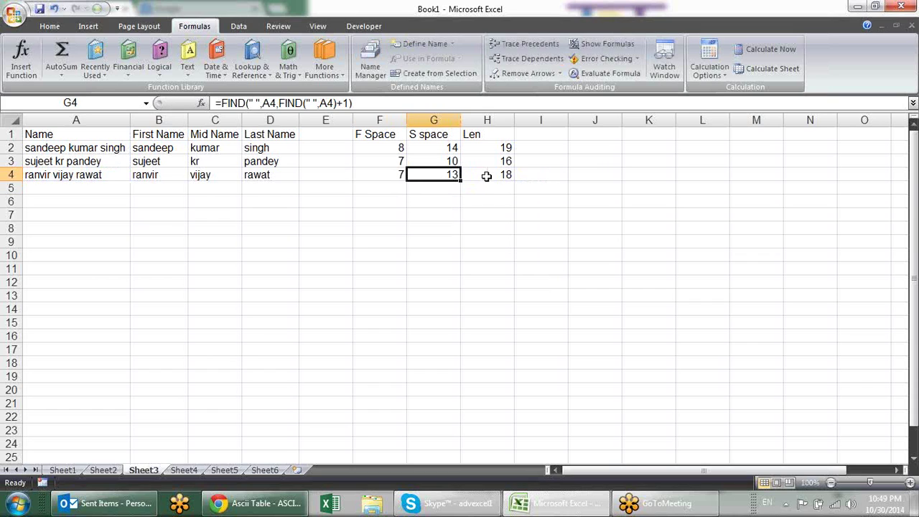
pyautogui.click(486, 176)
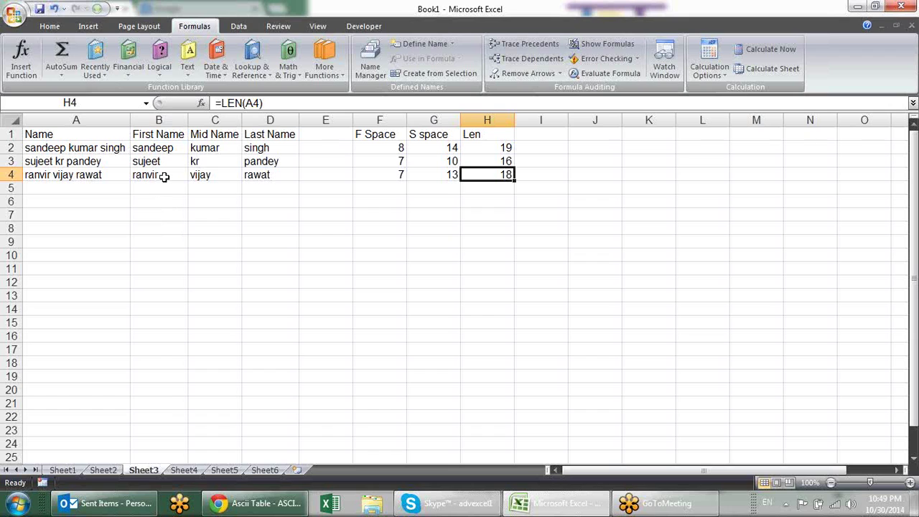
pyautogui.click(400, 173)
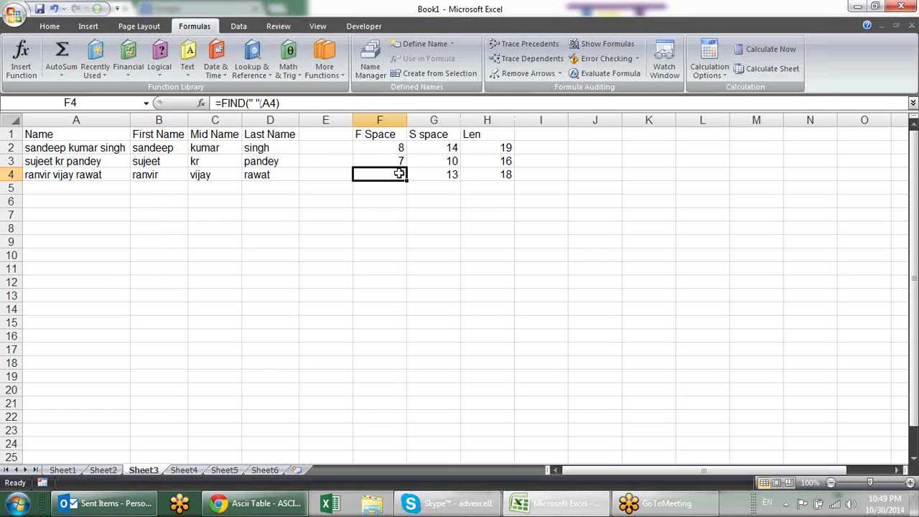
pyautogui.click(427, 174)
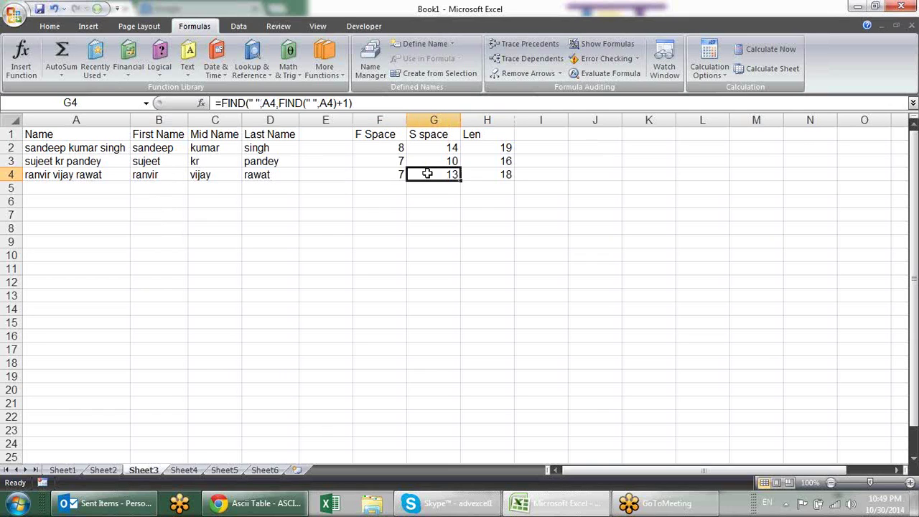
pyautogui.click(506, 176)
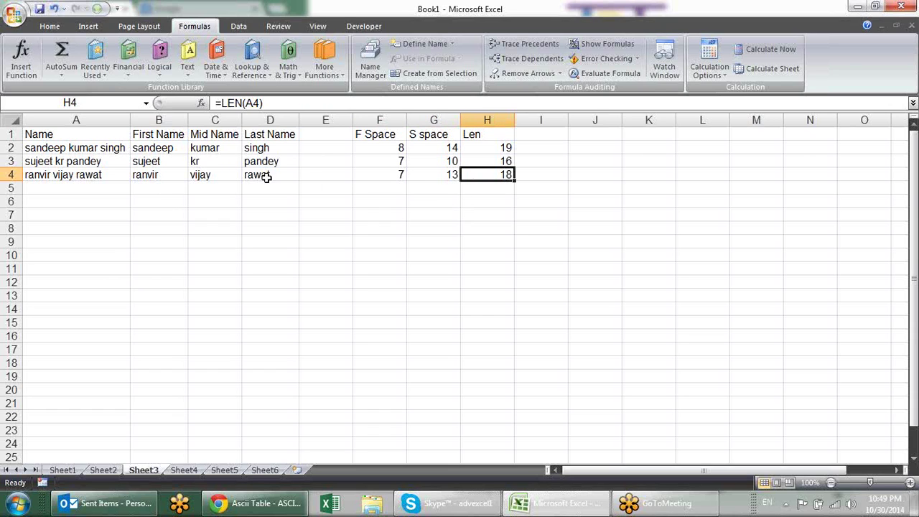
pyautogui.click(396, 175)
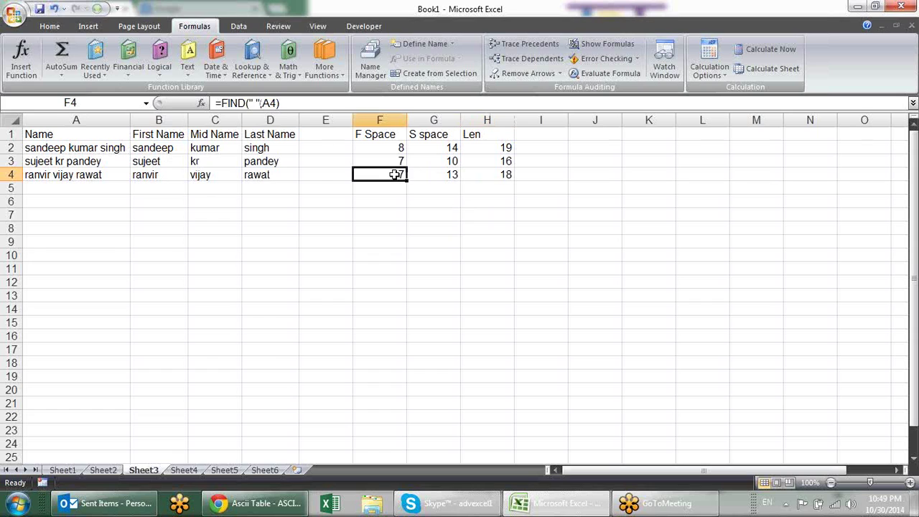
pyautogui.press('F2')
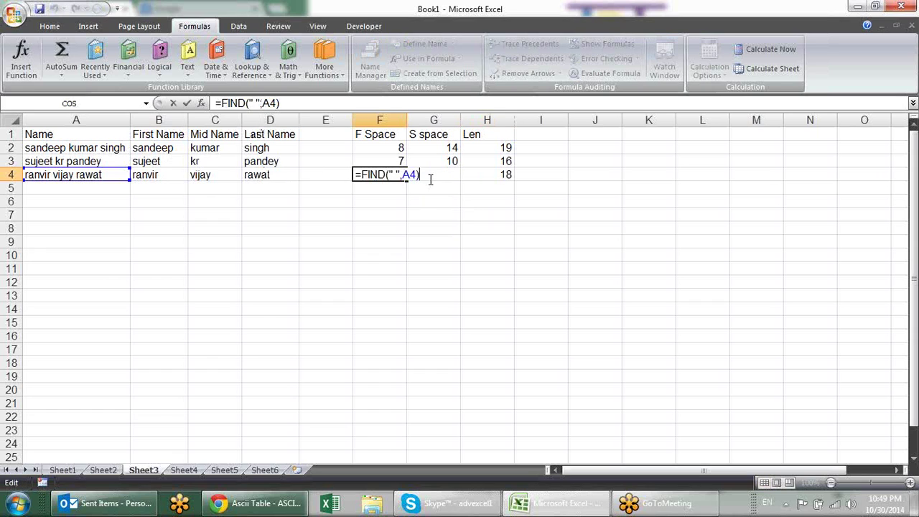
pyautogui.moveTo(422, 175); pyautogui.dragTo(360, 174)
pyautogui.hotkey('ctrl', 'c')
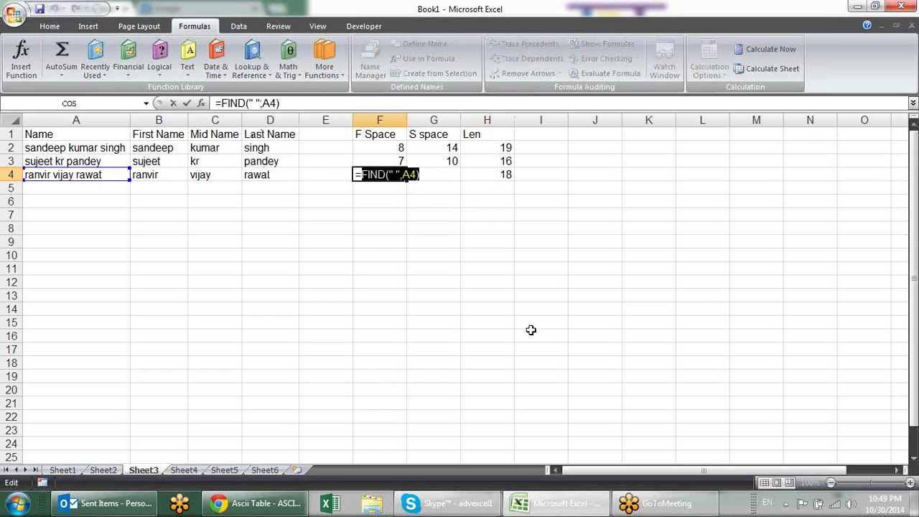
pyautogui.press('Escape')
pyautogui.moveTo(144, 174); pyautogui.dragTo(276, 173)
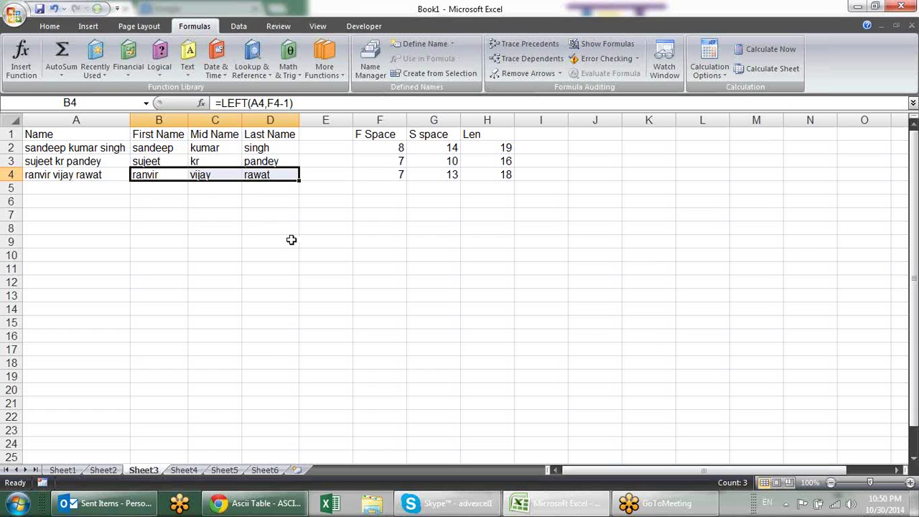
# Replace All F4 with FIND(" ",A4) in B4:D4, making 3 replacements
pyautogui.hotkey('ctrl', 'f')
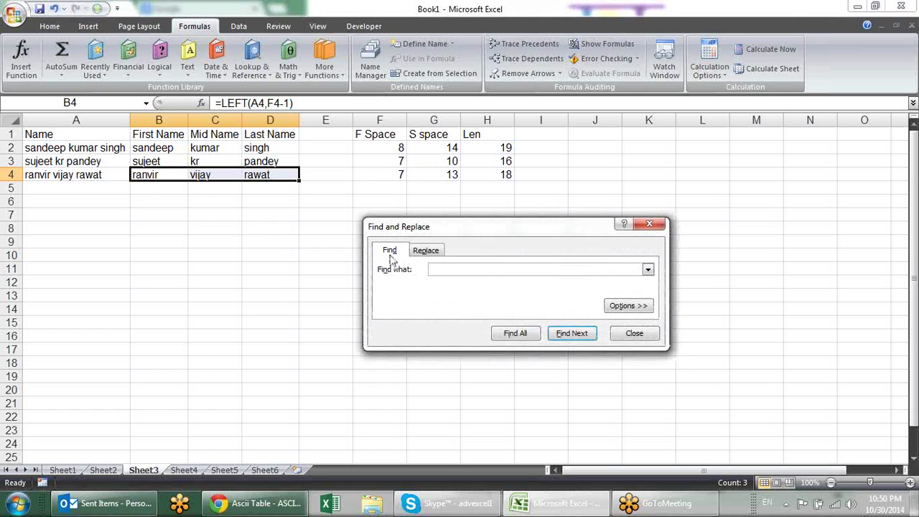
pyautogui.click(425, 251)
pyautogui.write('F4')
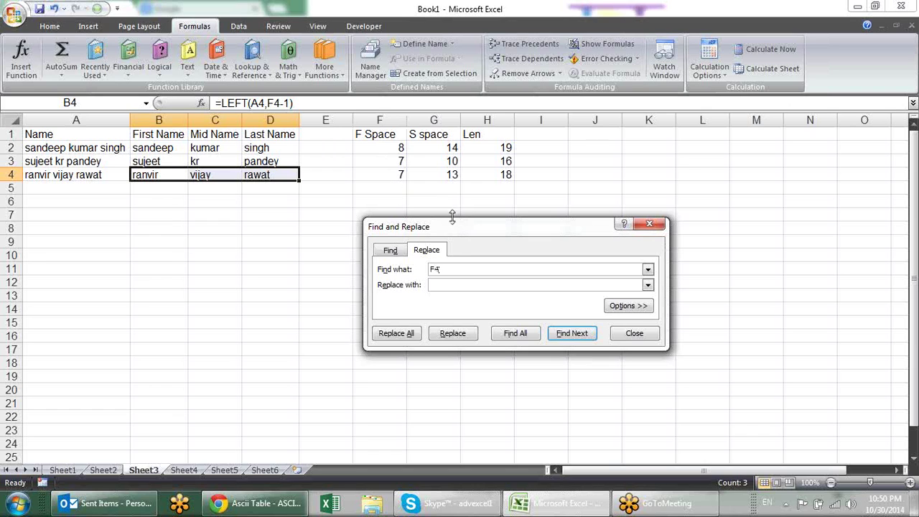
pyautogui.click(447, 283)
pyautogui.hotkey('ctrl', 'v')
pyautogui.click(406, 333)
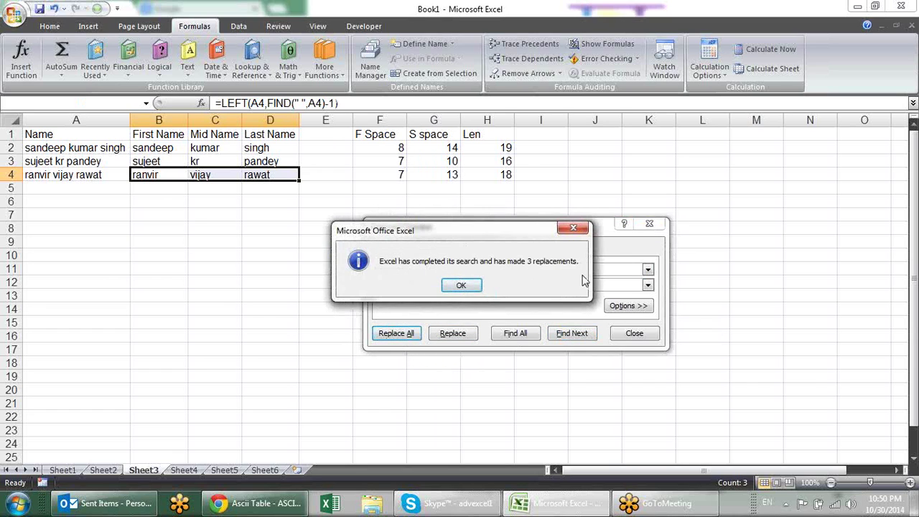
pyautogui.click(463, 286)
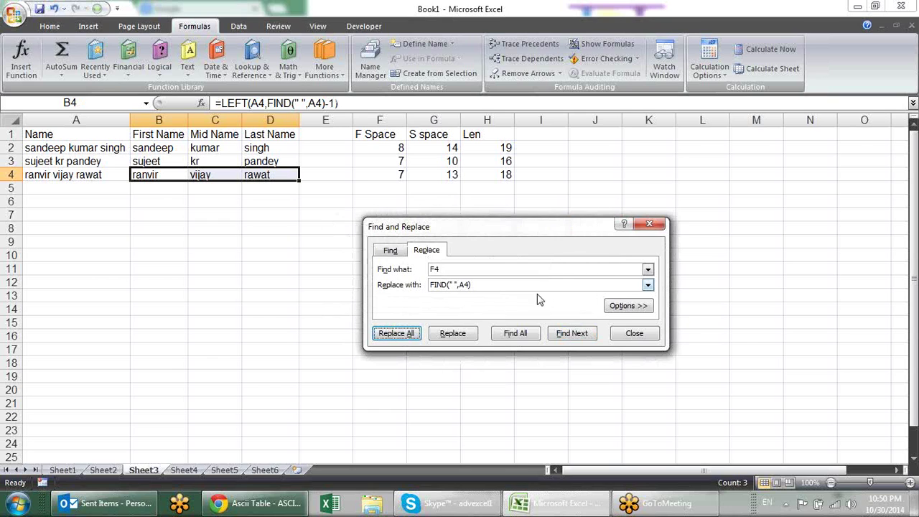
pyautogui.click(622, 334)
# Review the updated formulas in B4, C4 and D4 without changing them
pyautogui.click(222, 228)
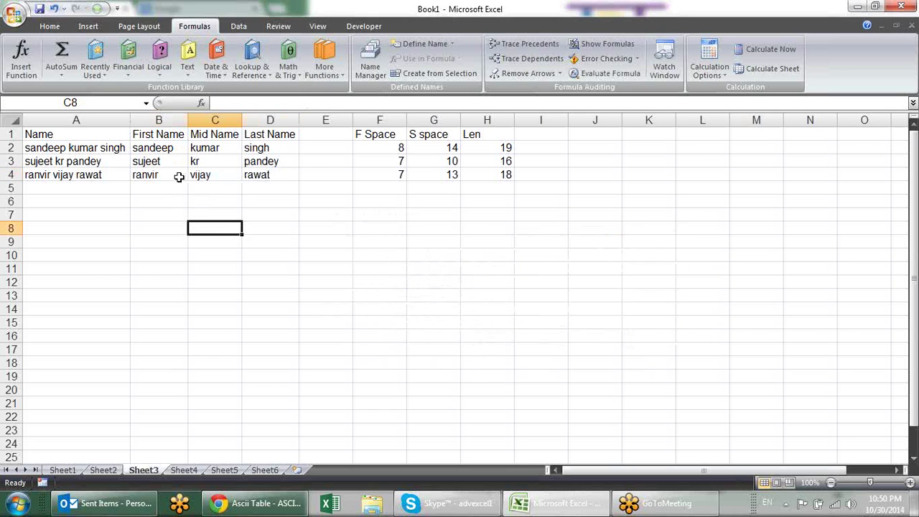
pyautogui.click(179, 177)
pyautogui.doubleClick(181, 177)
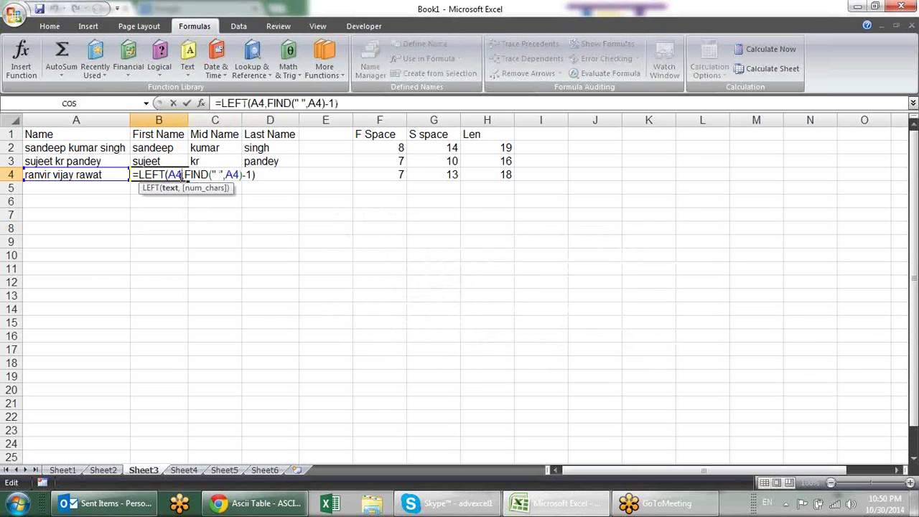
pyautogui.press('Escape')
pyautogui.click(231, 173)
pyautogui.doubleClick(230, 174)
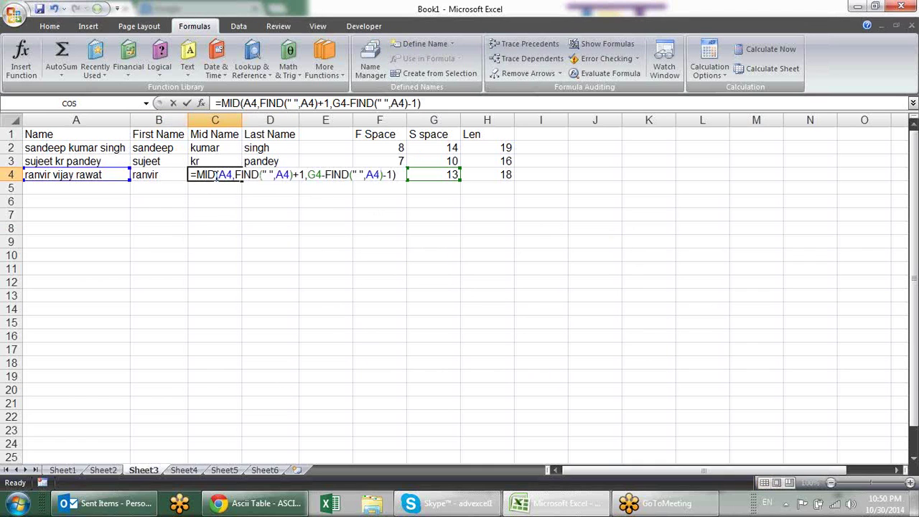
pyautogui.press('Escape')
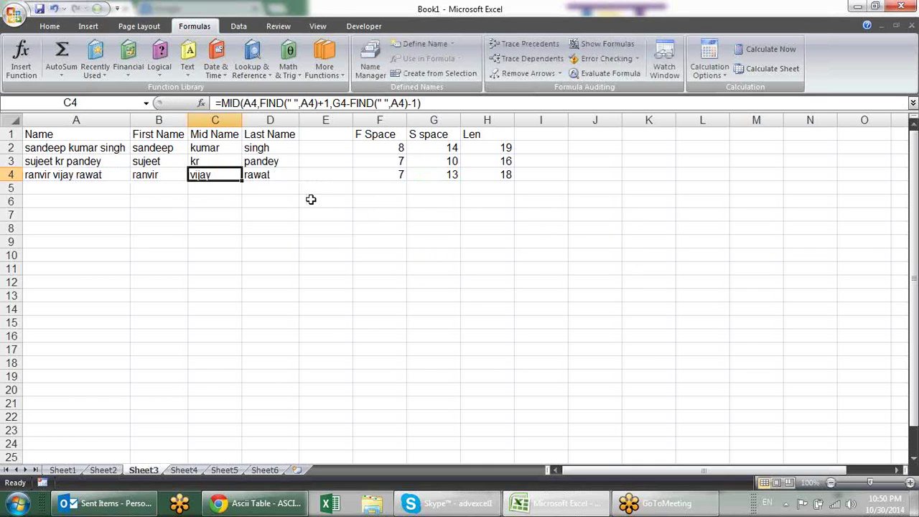
pyautogui.click(304, 174)
pyautogui.doubleClick(304, 175)
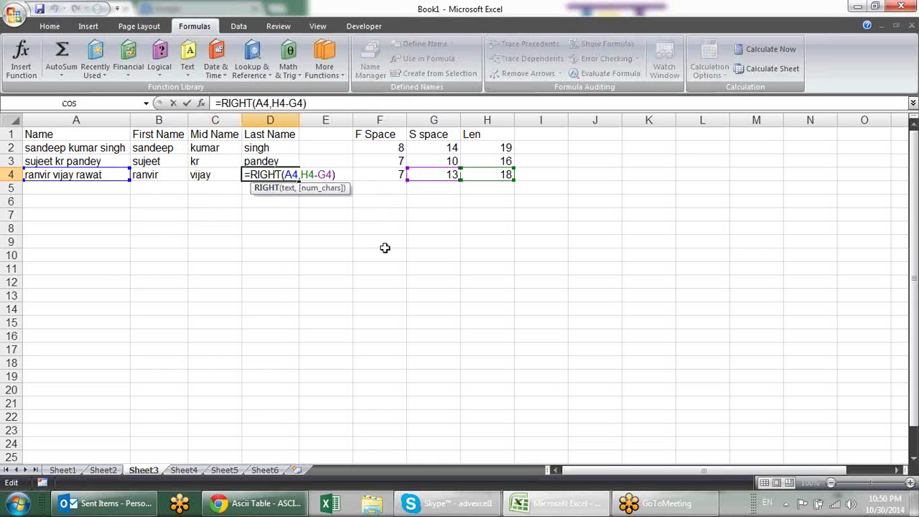
pyautogui.press('Escape')
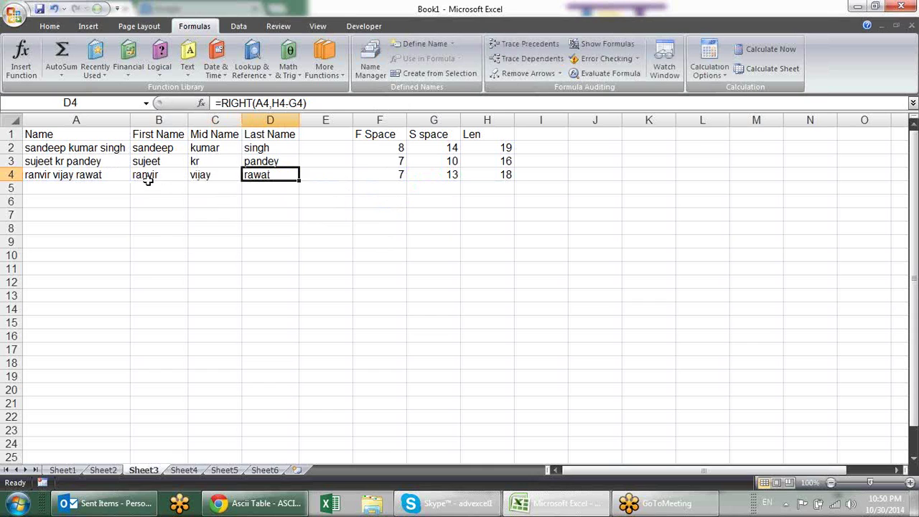
pyautogui.click(149, 179)
pyautogui.press('F2')
pyautogui.press('Escape')
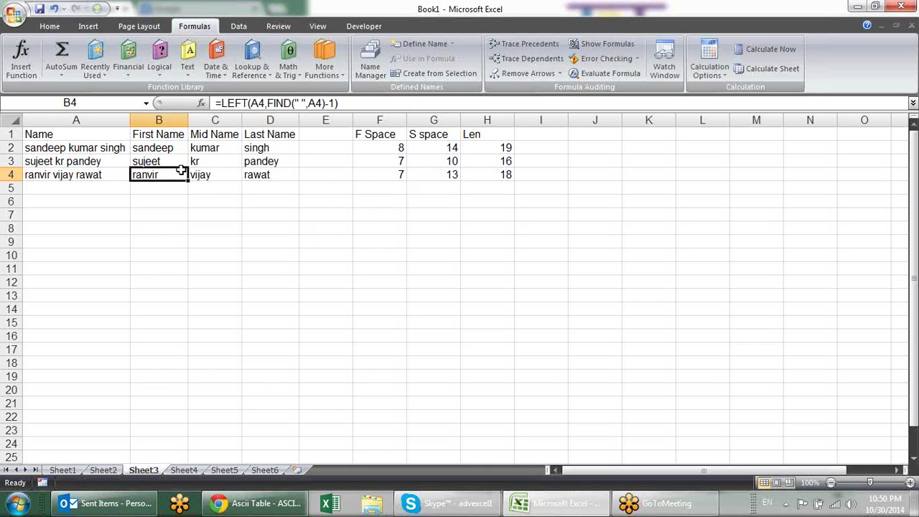
# Copy G4's nested FIND formula text, then select B4:D4 and open Find and Replace
pyautogui.click(432, 173)
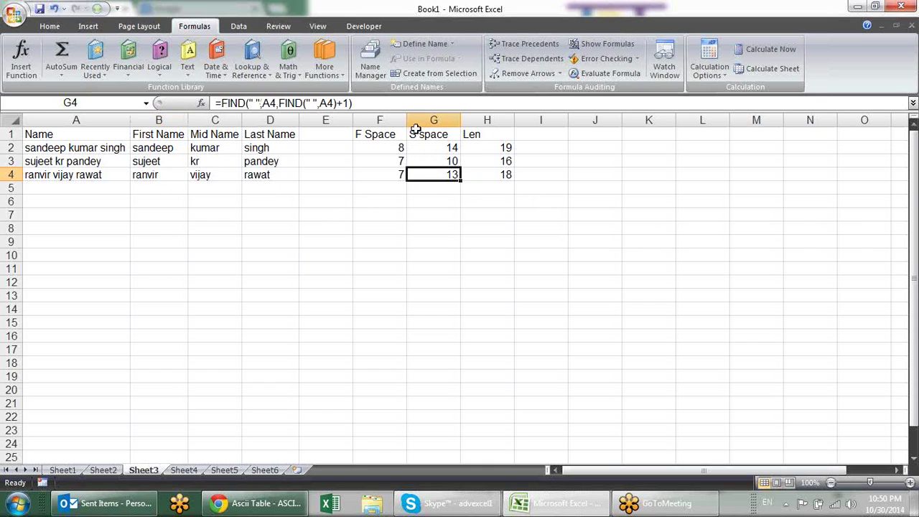
pyautogui.press('F2')
pyautogui.moveTo(553, 175); pyautogui.dragTo(417, 174)
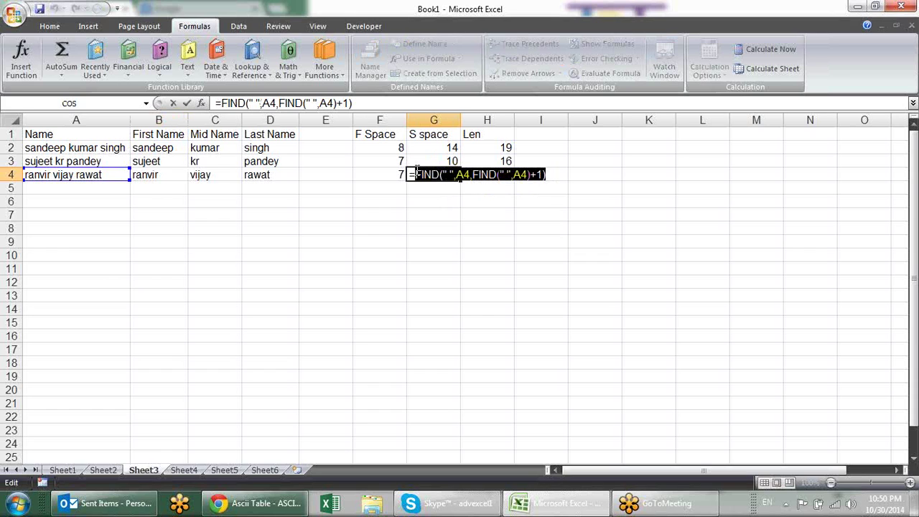
pyautogui.press('Escape')
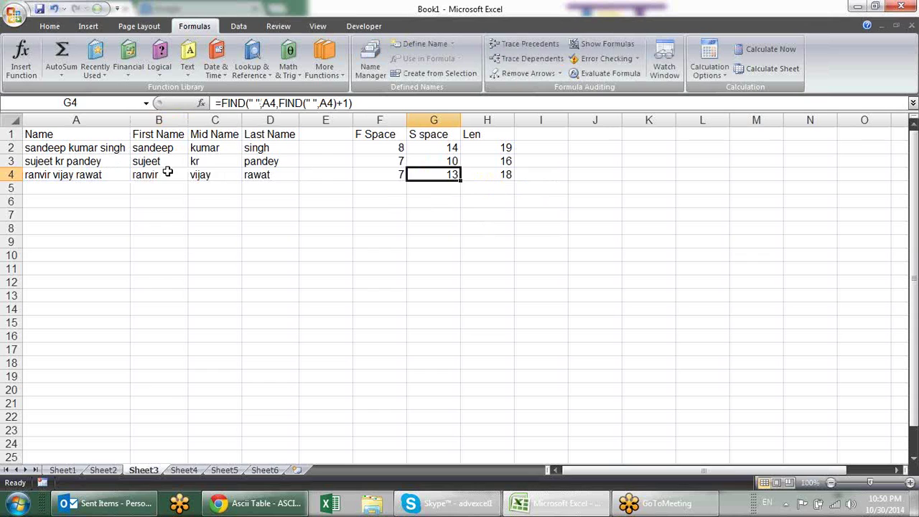
pyautogui.moveTo(167, 174); pyautogui.dragTo(280, 174)
pyautogui.hotkey('ctrl', 'h')
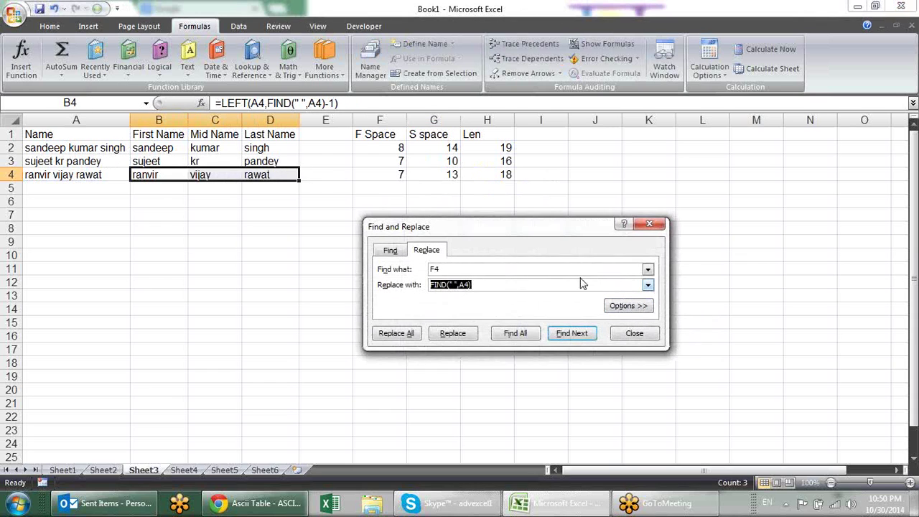
# Replace All G4 with FIND(" ",A4,FIND(" ",A4)+1) in B4:D4
pyautogui.click(434, 269)
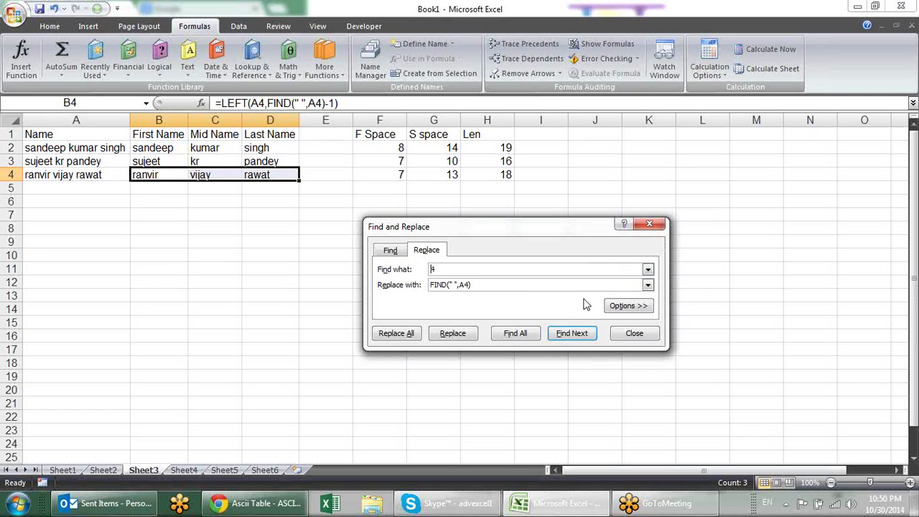
pyautogui.write('G')
pyautogui.press('Tab')
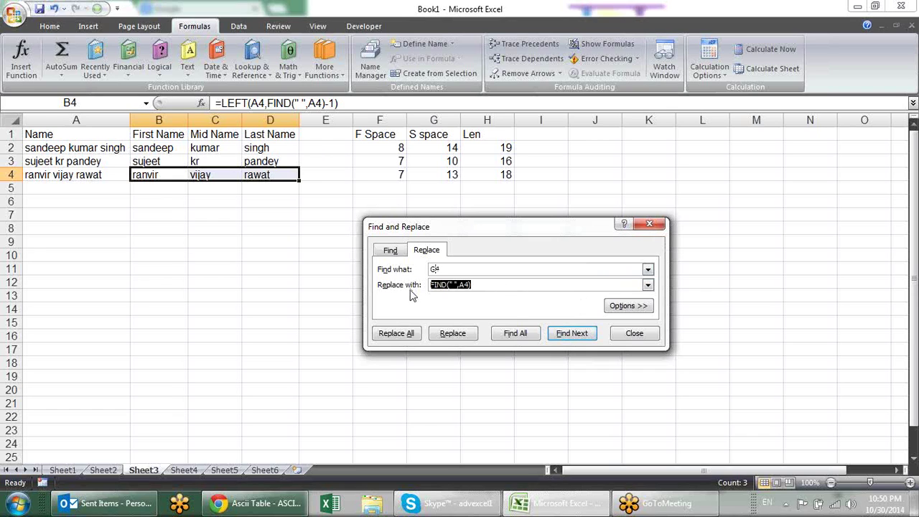
pyautogui.write('FIND(" ",A4,FIND(" ",A4)+1)')
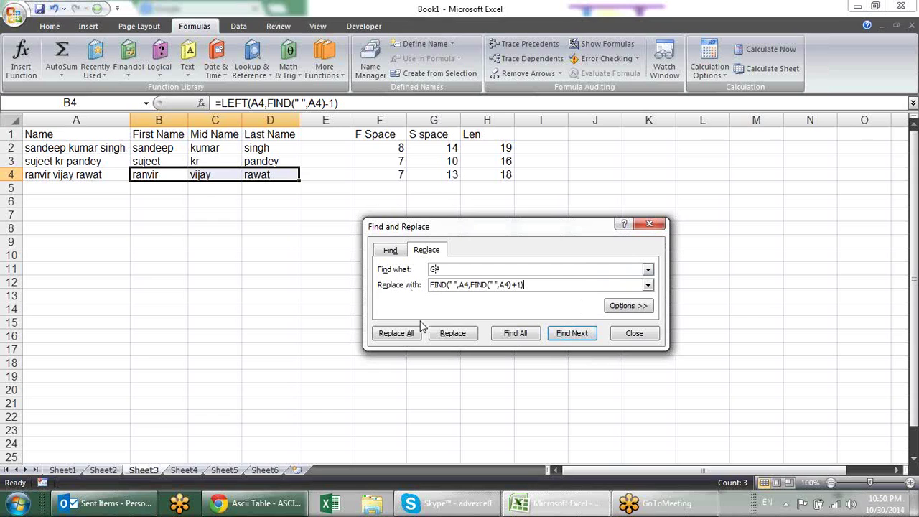
pyautogui.click(396, 333)
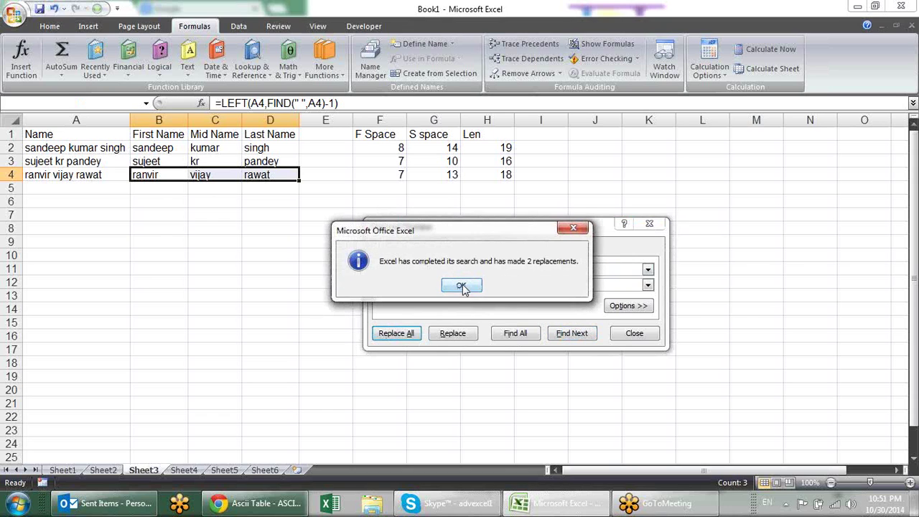
pyautogui.click(461, 285)
pyautogui.click(635, 333)
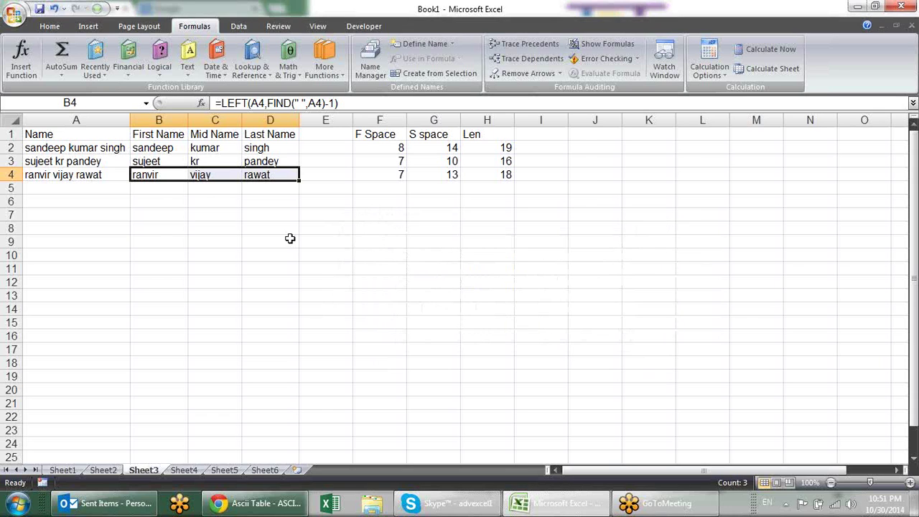
pyautogui.press('Left')
pyautogui.press('Right')
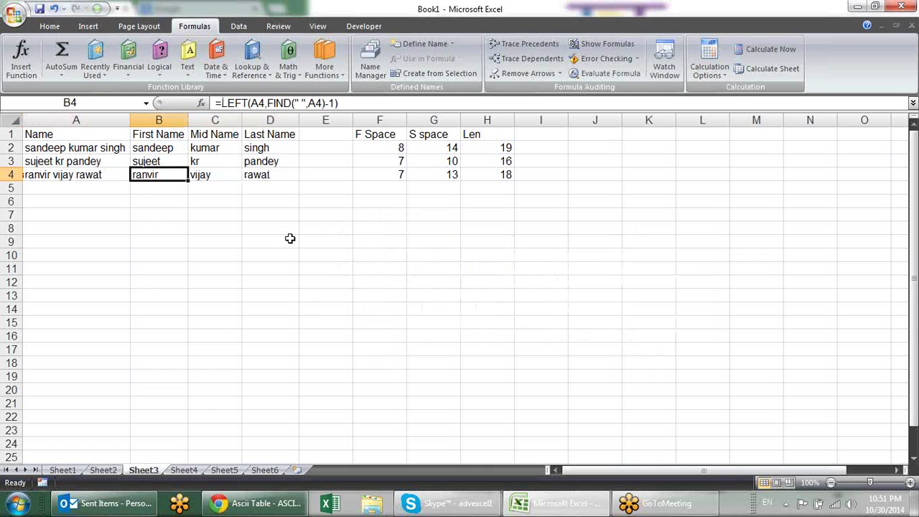
pyautogui.press('F2')
pyautogui.press('Return')
pyautogui.press('Up')
pyautogui.press('Right')
pyautogui.press('F2')
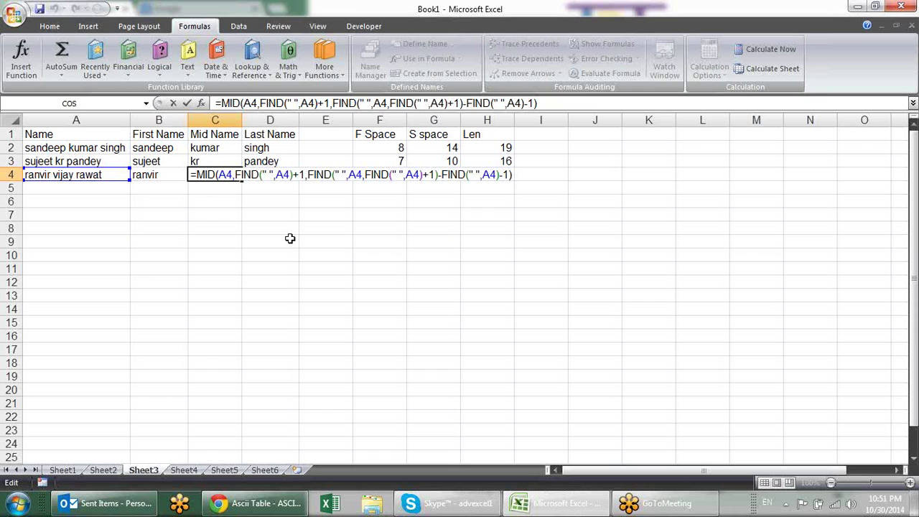
pyautogui.press('Return')
pyautogui.press('Up')
pyautogui.press('Right')
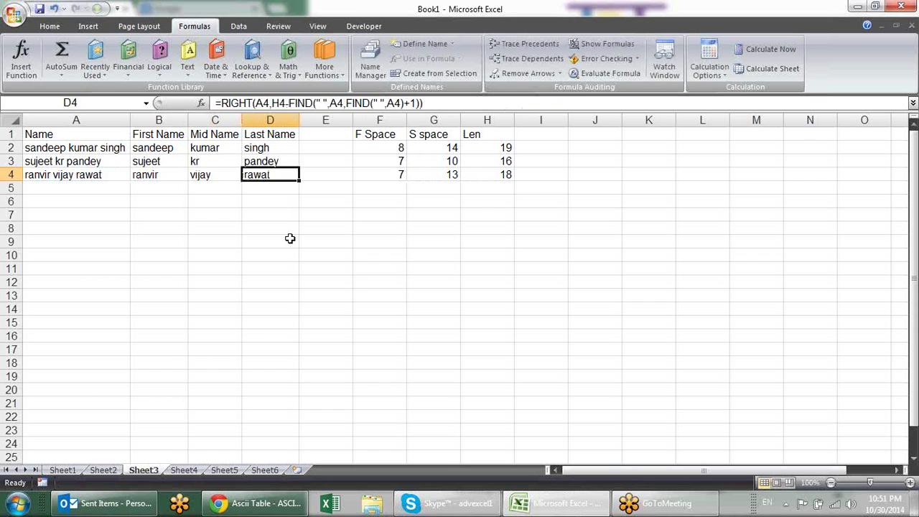
pyautogui.press('F2')
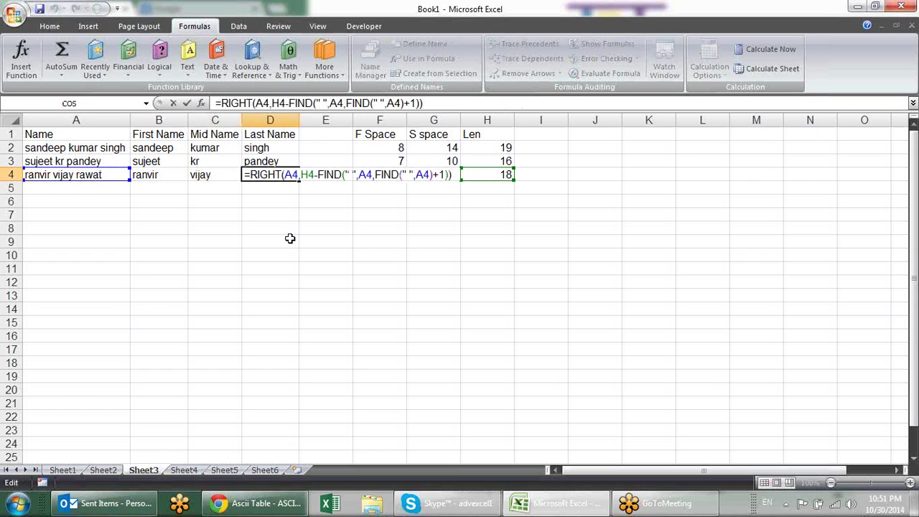
pyautogui.press('Return')
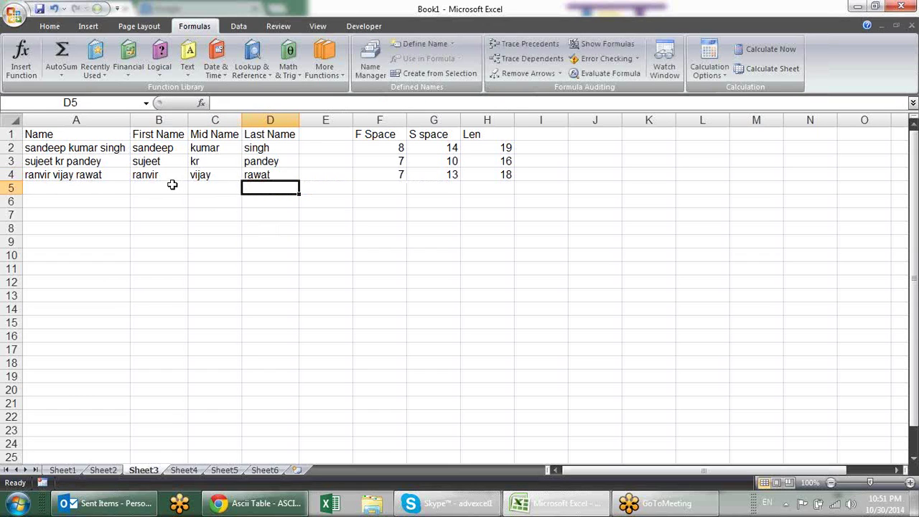
# Copy LEN(A4) from H4's formula in the formula bar
pyautogui.click(506, 175)
pyautogui.click(277, 102)
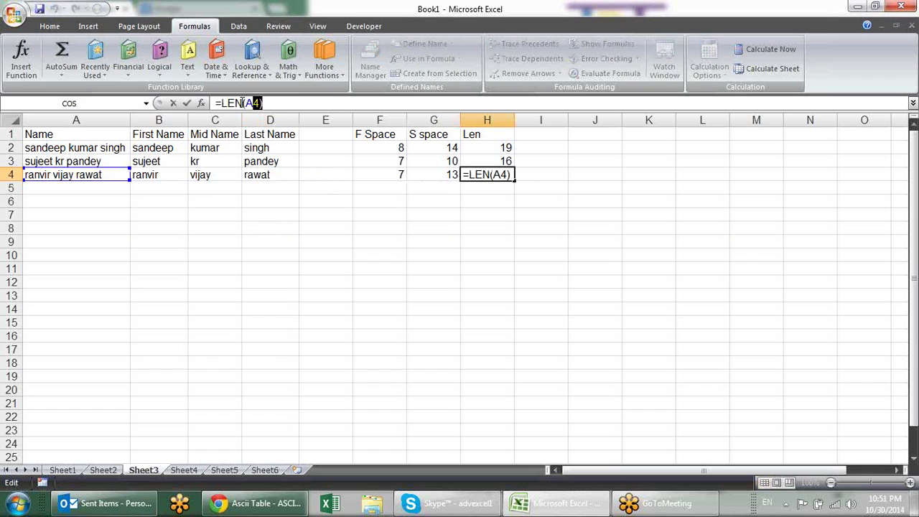
pyautogui.doubleClick(232, 103)
pyautogui.click(233, 102)
pyautogui.moveTo(263, 102)
pyautogui.mouseDown()
pyautogui.moveTo(223, 103)
pyautogui.moveTo(263, 104)
pyautogui.mouseUp()
pyautogui.hotkey('ctrl', 'c')
pyautogui.click(223, 104)
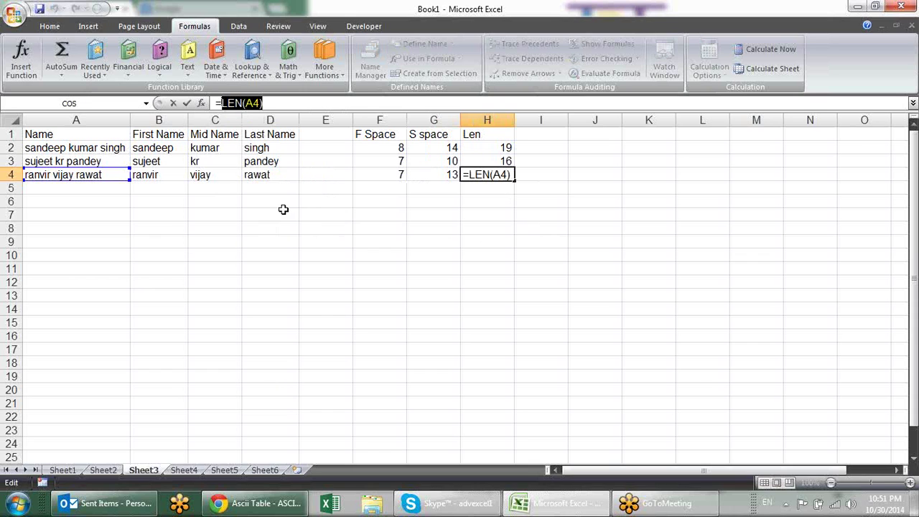
pyautogui.press('Escape')
# Replace All H4 with LEN(A4) across the B4:D4 name formulas
pyautogui.moveTo(172, 177); pyautogui.dragTo(268, 174)
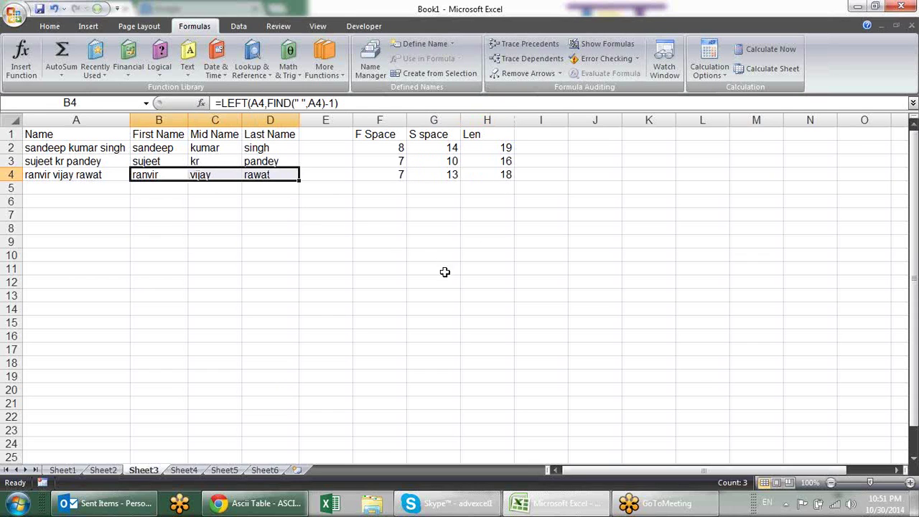
pyautogui.hotkey('ctrl', 'f')
pyautogui.click(435, 251)
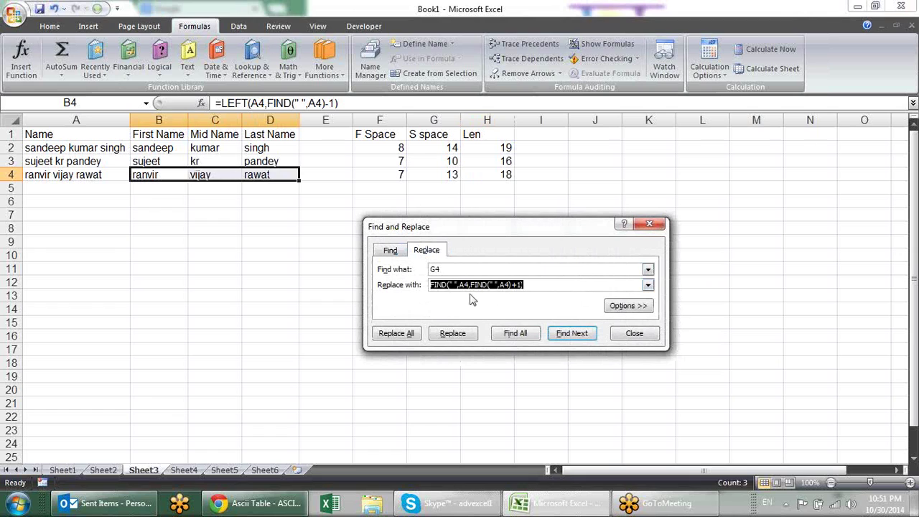
pyautogui.hotkey('ctrl', 'v')
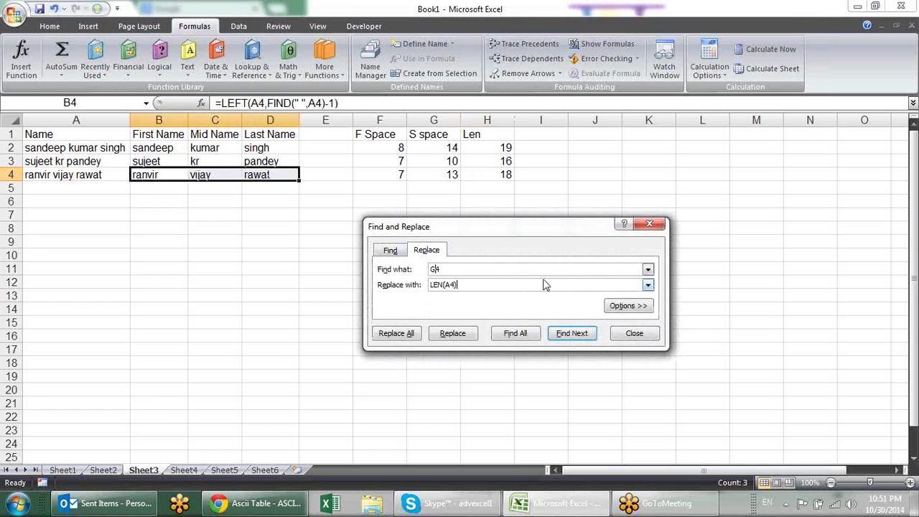
pyautogui.hotkey('shift', 'Tab')
pyautogui.write('H4')
pyautogui.click(403, 333)
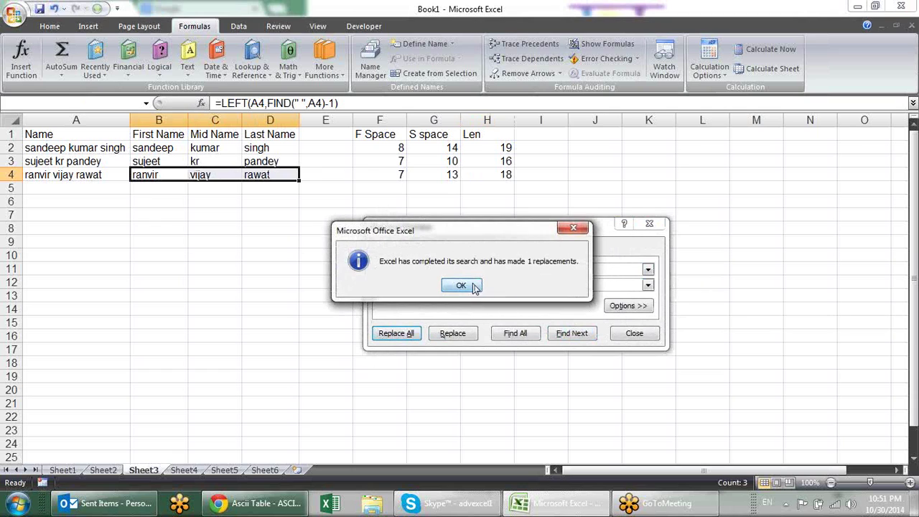
pyautogui.click(462, 284)
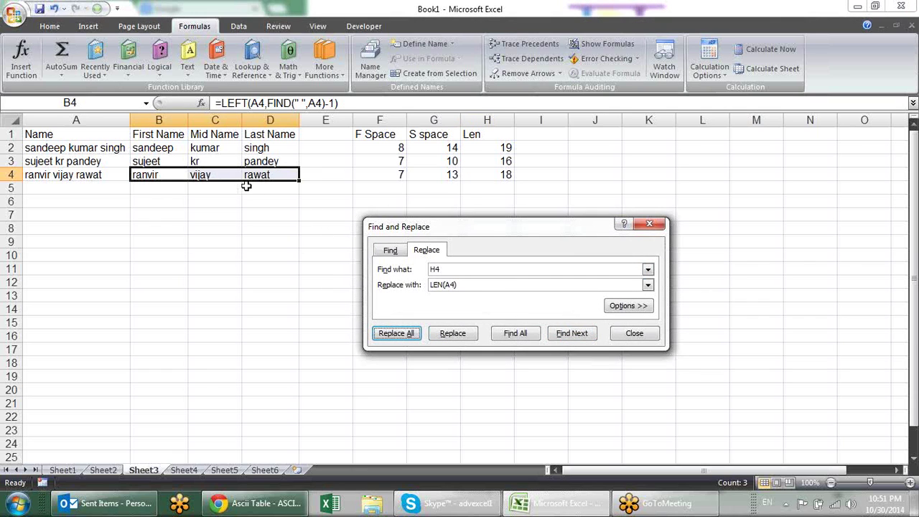
pyautogui.click(638, 334)
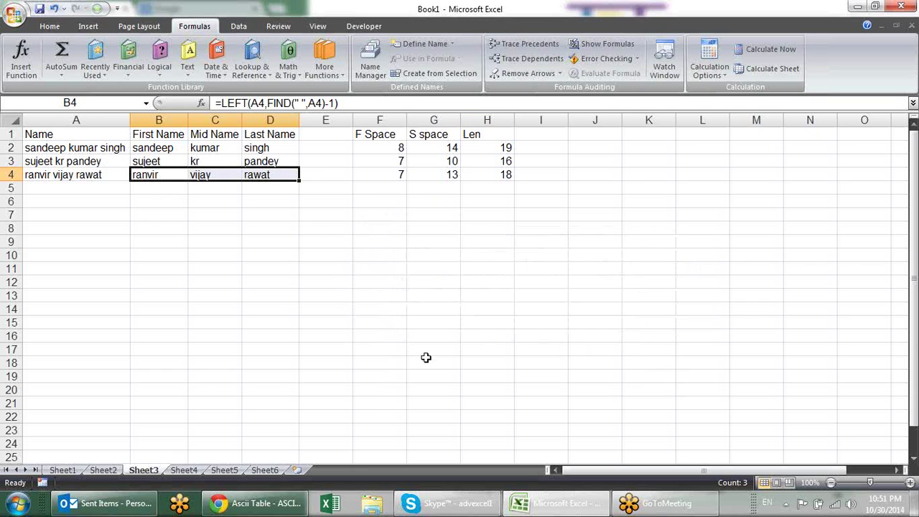
# Recheck the B4, C4 and D4 formulas; D4 still returns 'rawat'
pyautogui.click(306, 216)
pyautogui.doubleClick(151, 176)
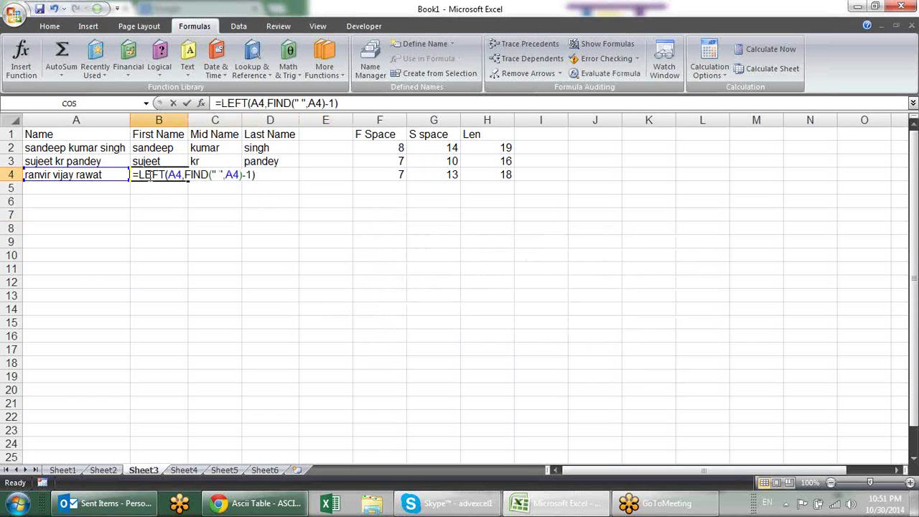
pyautogui.press('Escape')
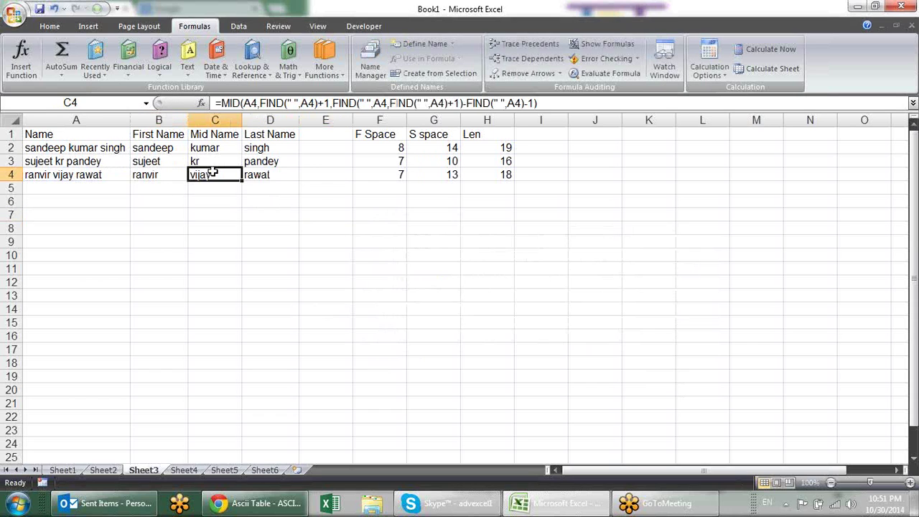
pyautogui.doubleClick(237, 177)
pyautogui.press('Escape')
pyautogui.click(277, 170)
pyautogui.doubleClick(277, 173)
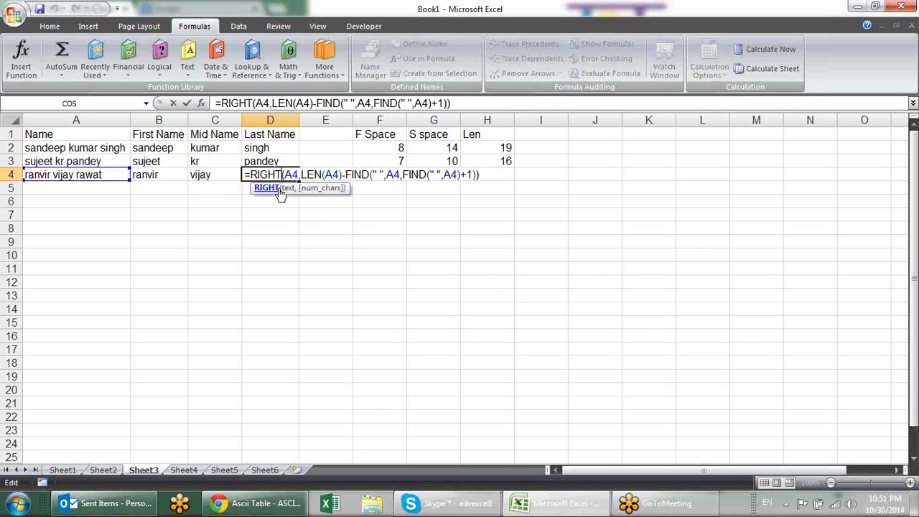
pyautogui.press('Escape')
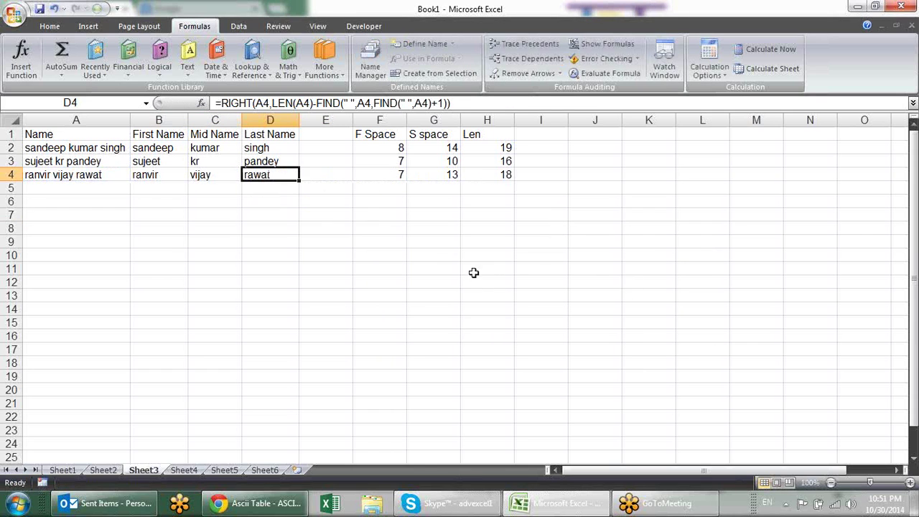
pyautogui.moveTo(394, 173); pyautogui.dragTo(502, 177)
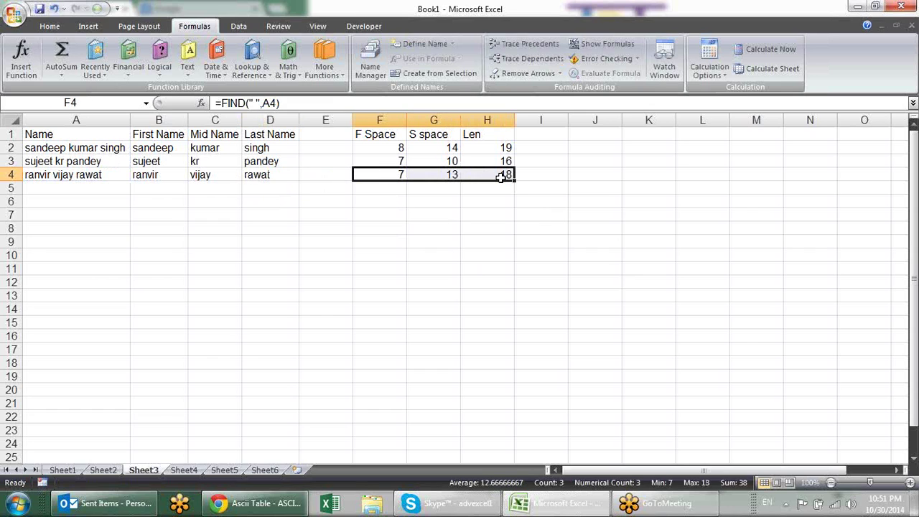
pyautogui.press('Delete')
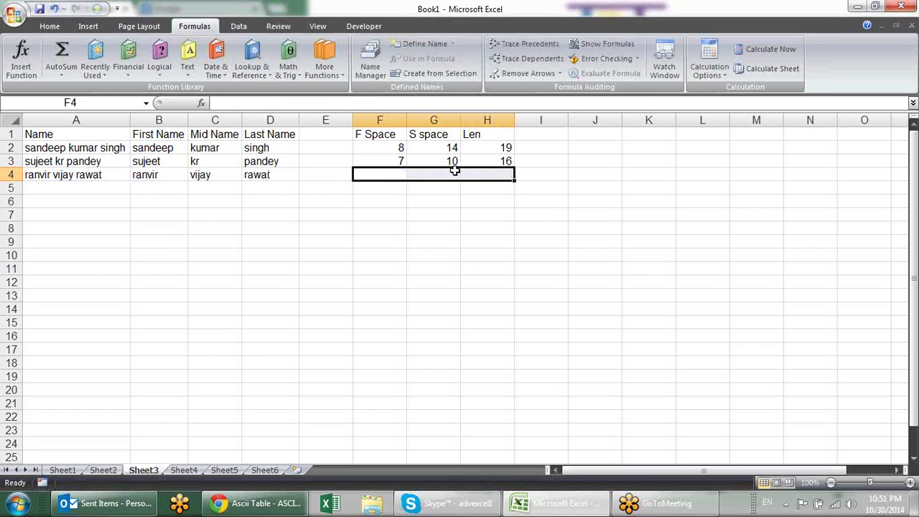
pyautogui.click(244, 174)
pyautogui.click(226, 176)
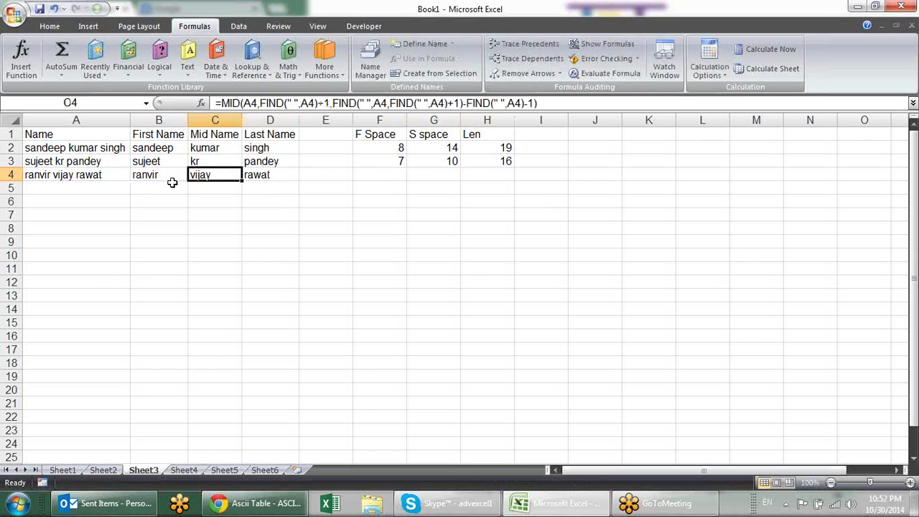
pyautogui.click(172, 179)
pyautogui.click(219, 181)
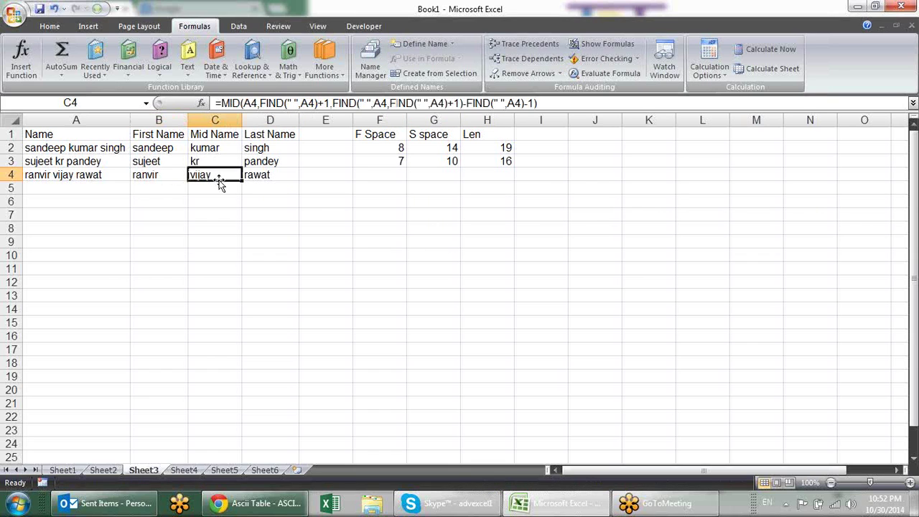
pyautogui.click(270, 175)
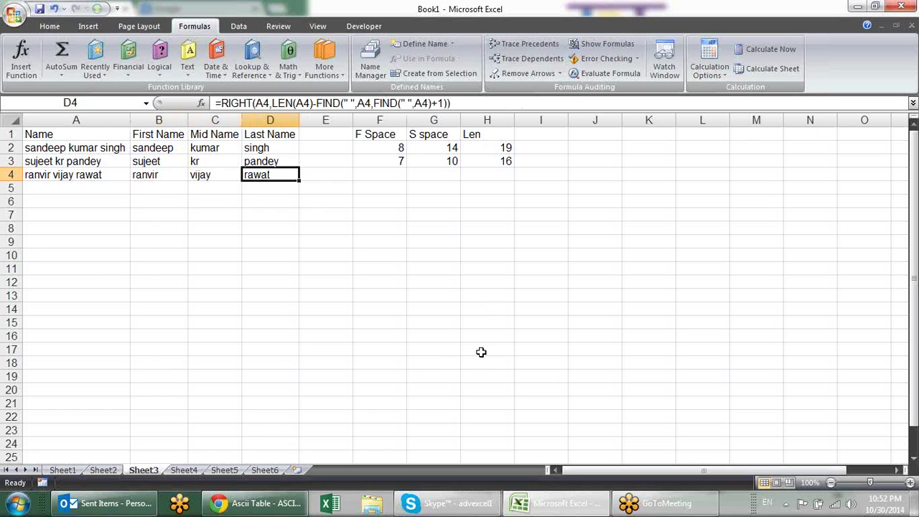
# Select A5, the first empty cell under the Name column
pyautogui.click(102, 156)
pyautogui.click(105, 173)
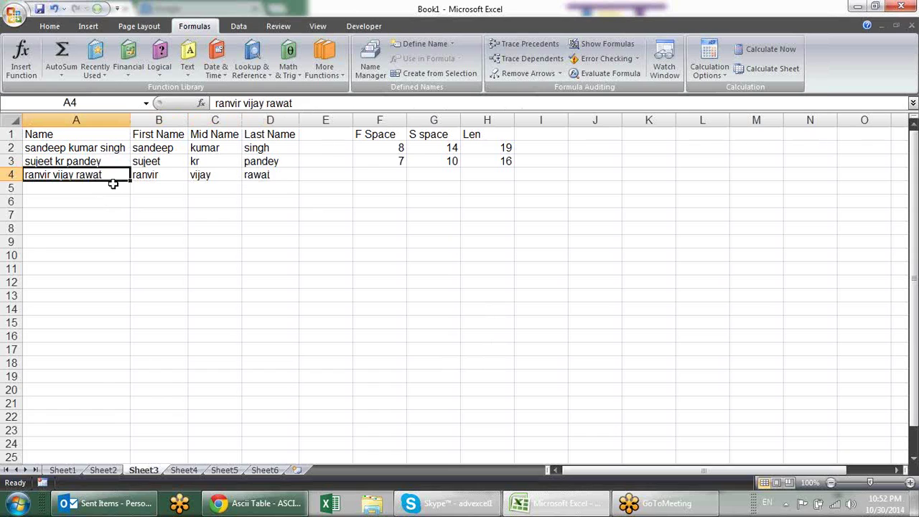
pyautogui.click(113, 185)
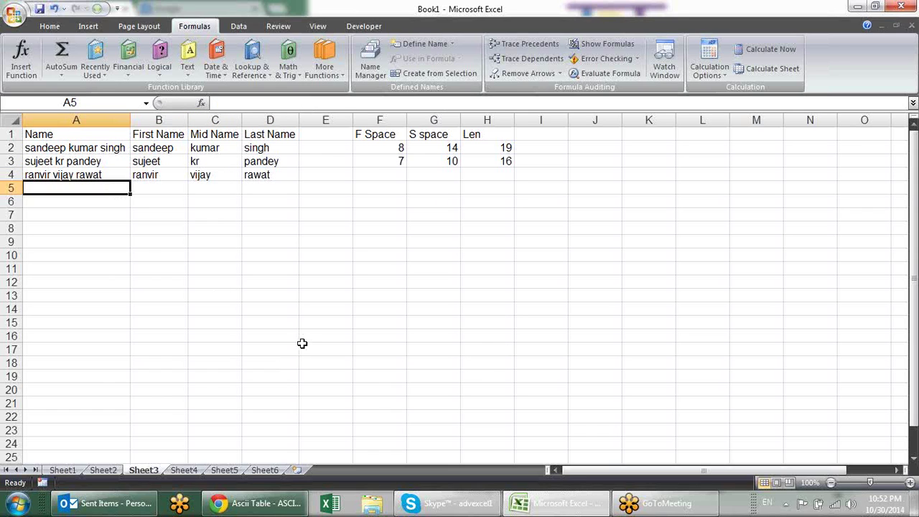
pyautogui.write('sukhbir singh')
pyautogui.press('Return')
pyautogui.press('Up')
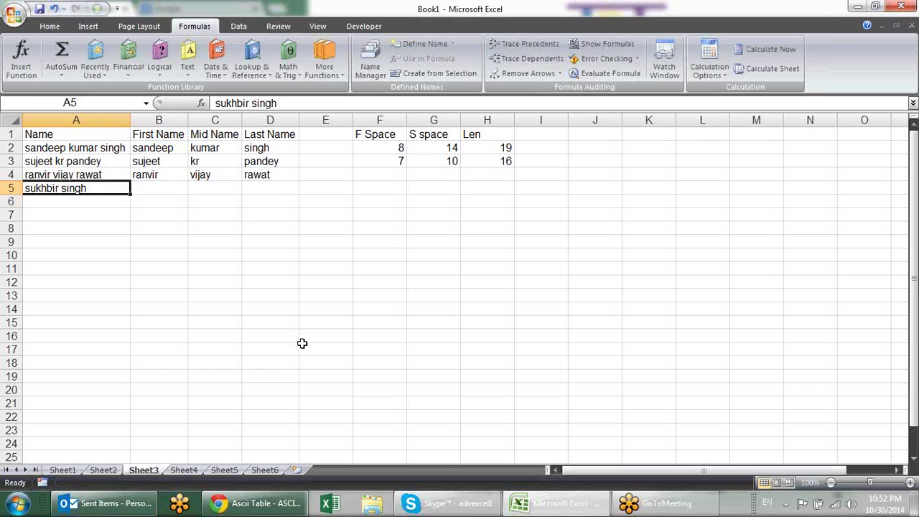
pyautogui.press('Right')
pyautogui.hotkey('shift', 'Right')
pyautogui.hotkey('shift', 'Right')
pyautogui.hotkey('ctrl', 'd')
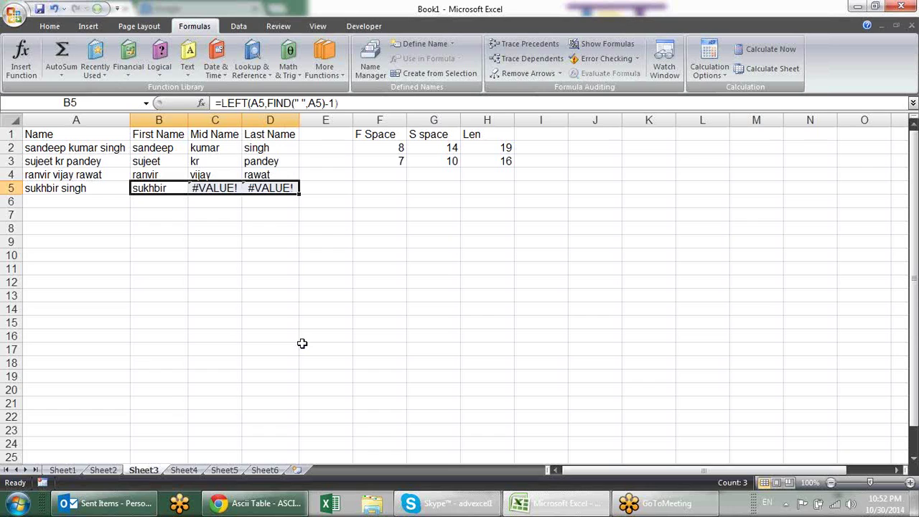
# Check row 5's results: sukhbir in B5, #VALUE! in the middle- and last-name cells
pyautogui.press('Down')
pyautogui.press('Up')
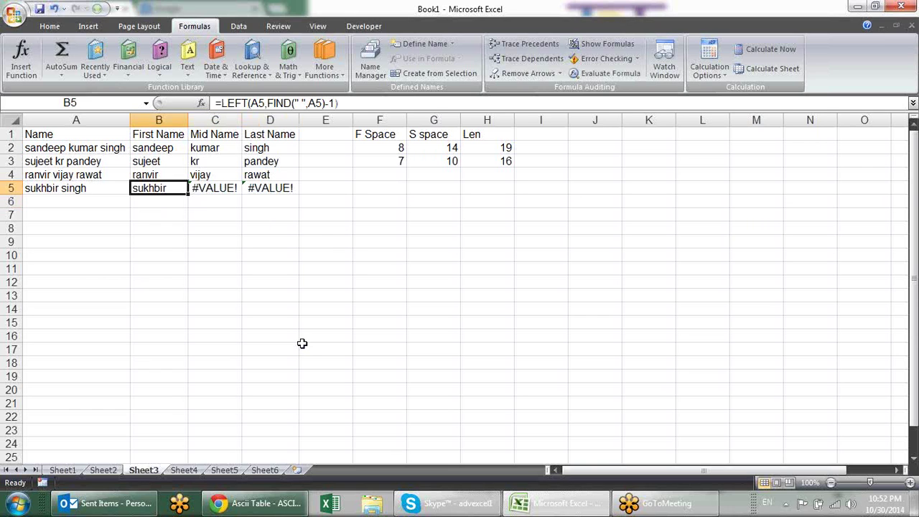
pyautogui.press('Right')
pyautogui.press('Right')
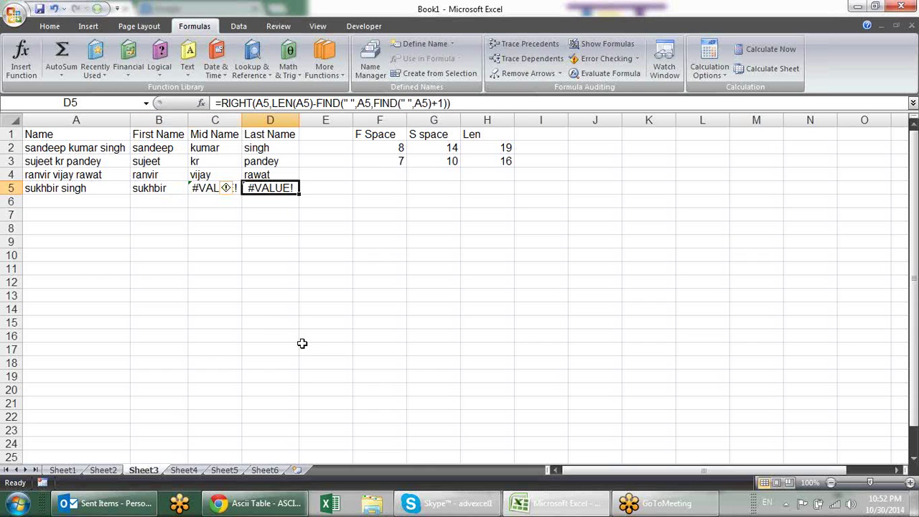
pyautogui.press('Left')
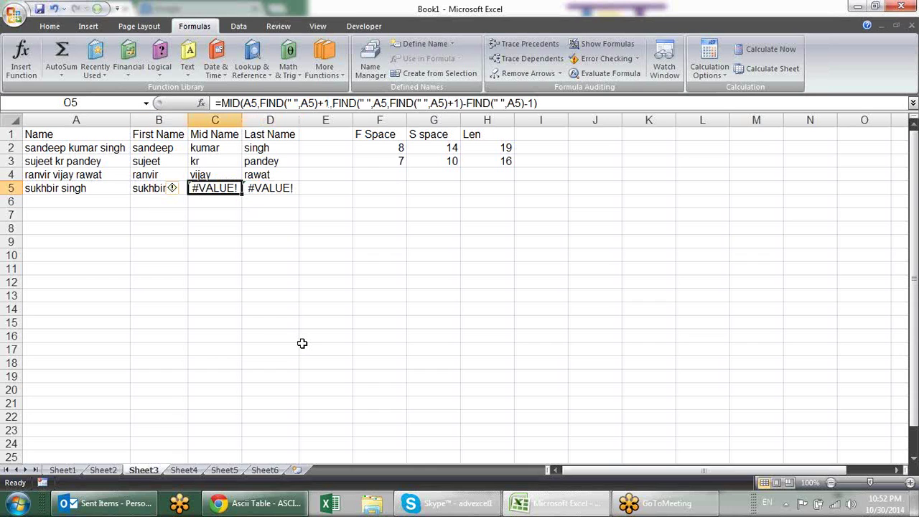
# Wrap C5's MID middle-name formula in IFERROR(...,"") so it shows blank
pyautogui.press('F2')
pyautogui.press('Left')
pyautogui.press('Left')
pyautogui.press('Left')
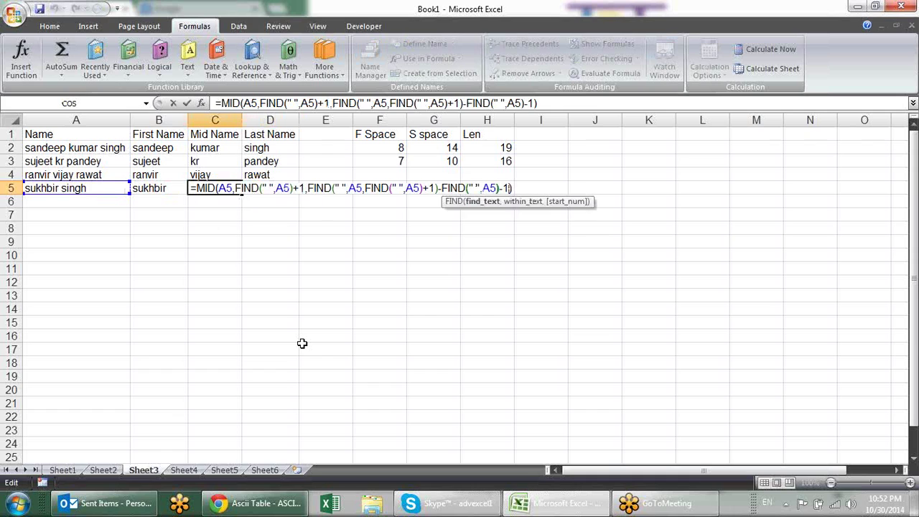
pyautogui.press('Left')
pyautogui.press('Left')
pyautogui.press('Left')
pyautogui.press('Left')
pyautogui.press('Left')
pyautogui.press('Left')
pyautogui.press('Left')
pyautogui.press('Left')
pyautogui.press('Left')
pyautogui.press('Left')
pyautogui.press('Left')
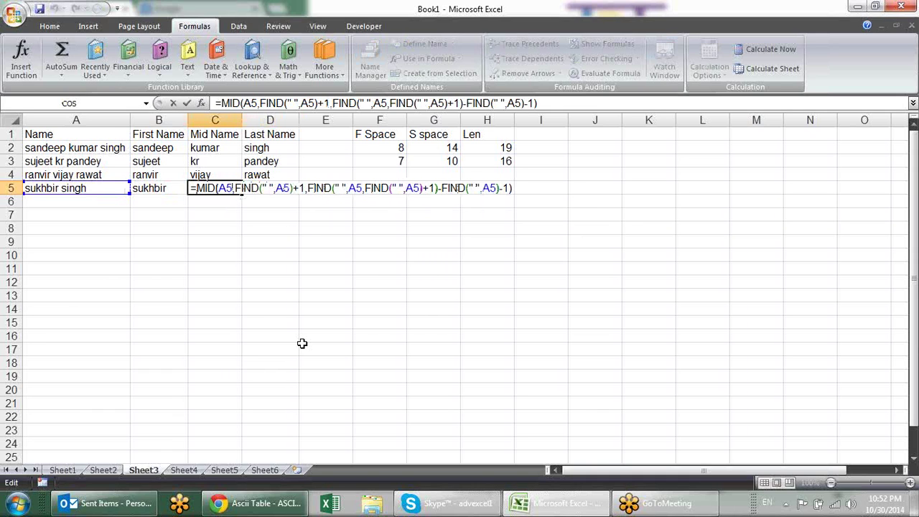
pyautogui.press('Left')
pyautogui.press('Left')
pyautogui.press('Left')
pyautogui.write('i')
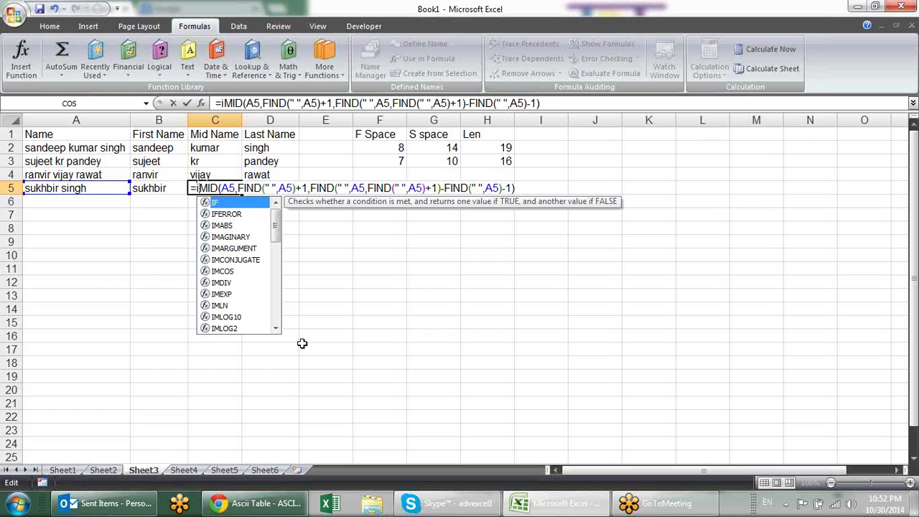
pyautogui.press('Down')
pyautogui.press('Tab')
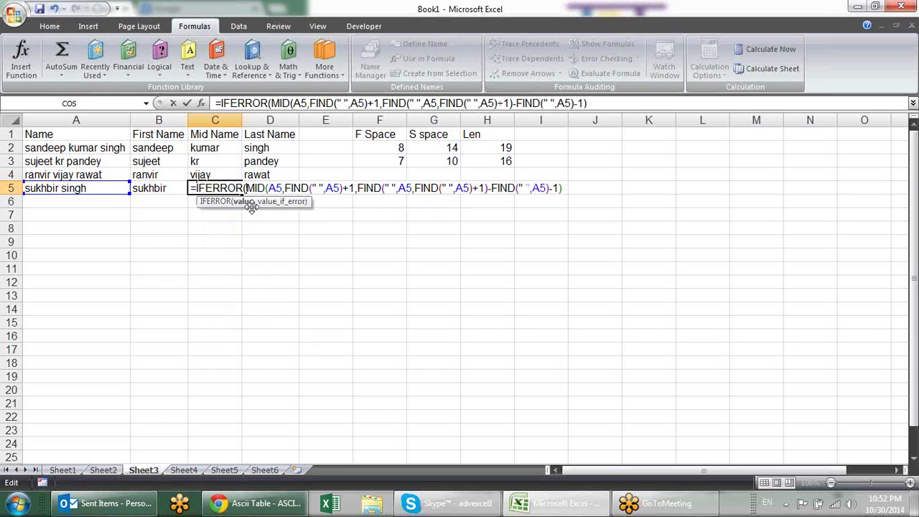
pyautogui.hotkey('shift', 'End')
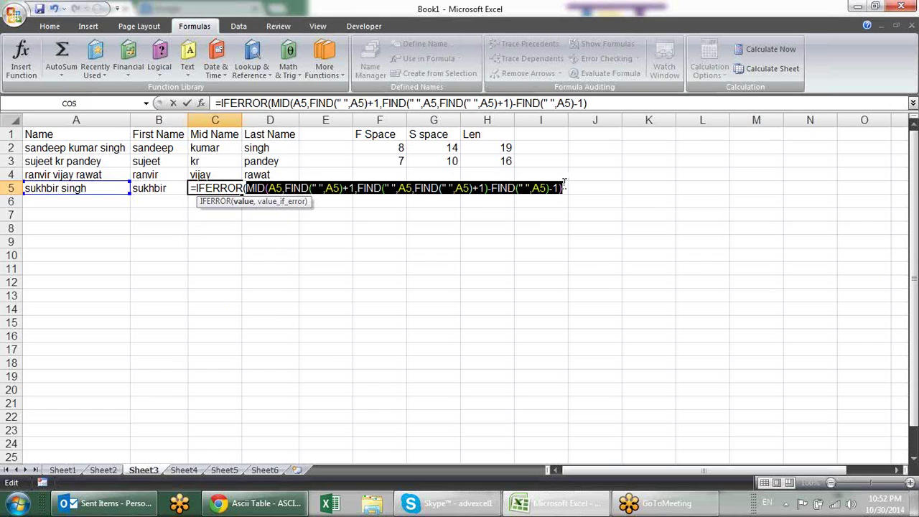
pyautogui.click(564, 187)
pyautogui.write(',')
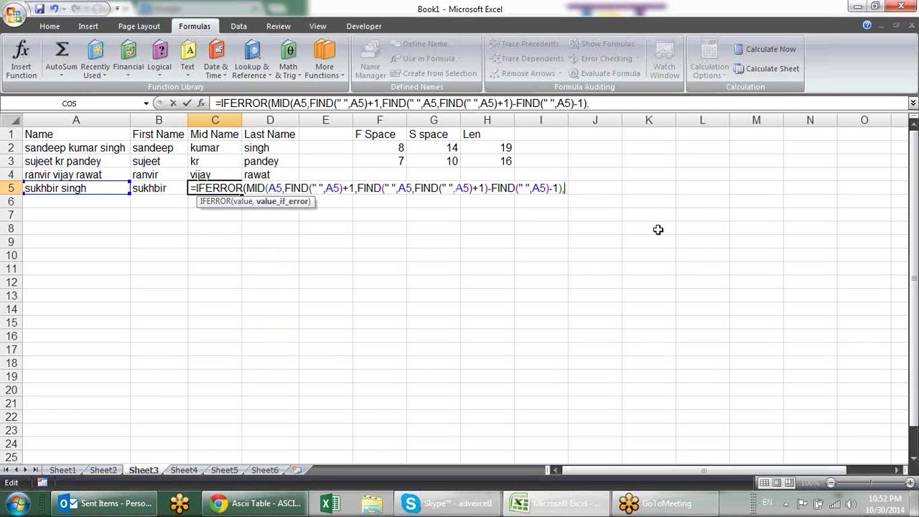
pyautogui.write('""')
pyautogui.write(')')
pyautogui.press('Return')
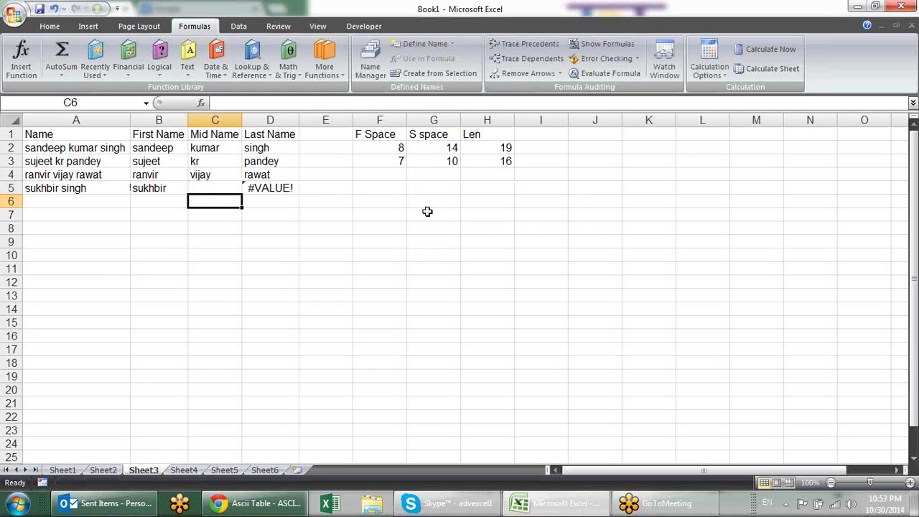
# Wrap D5's last-name formula in IFERROR and begin a RIGHT(A5, fallback
pyautogui.click(293, 186)
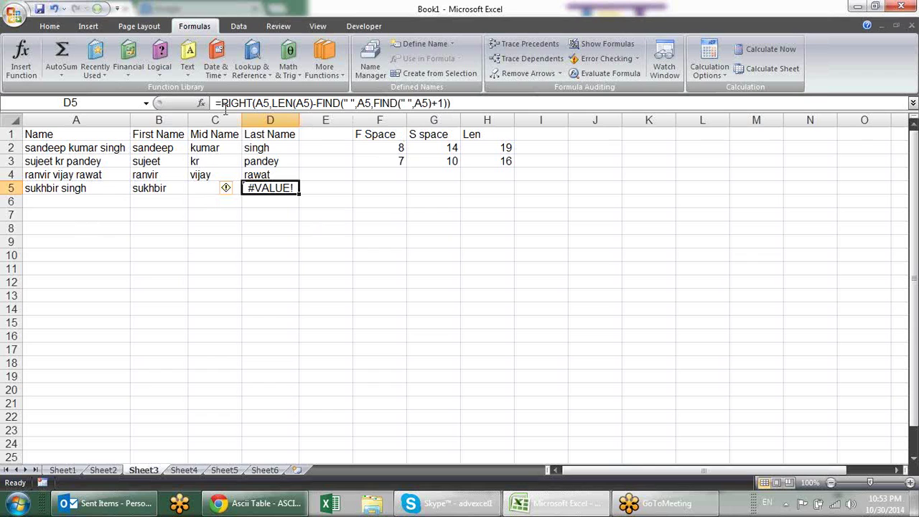
pyautogui.click(221, 103)
pyautogui.write('IF')
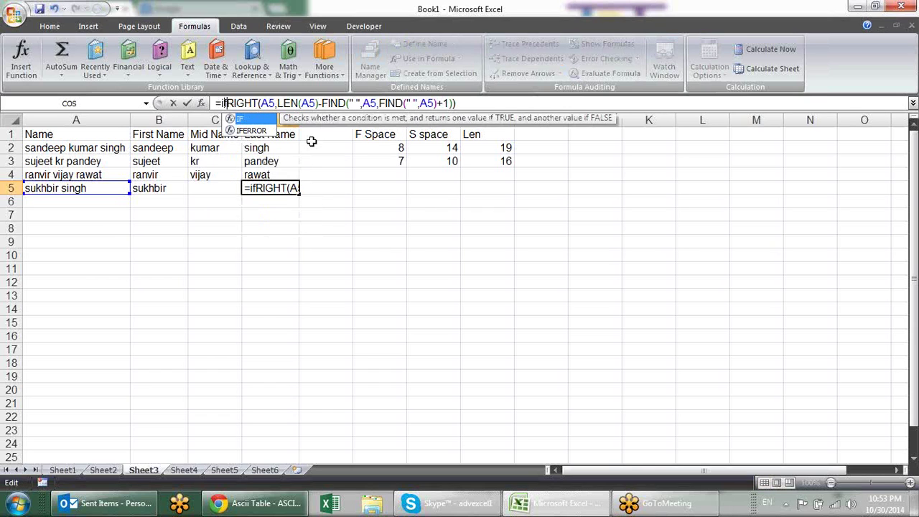
pyautogui.write('ERROR(')
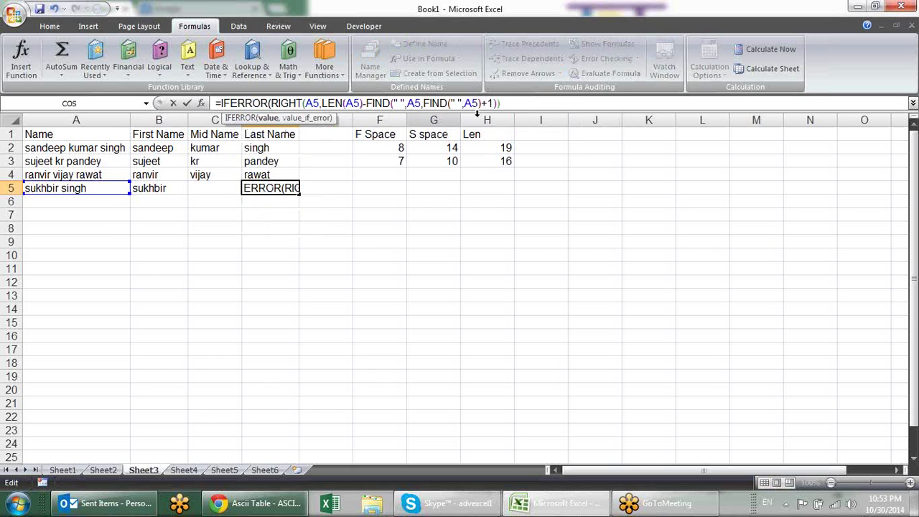
pyautogui.click(523, 106)
pyautogui.write(',')
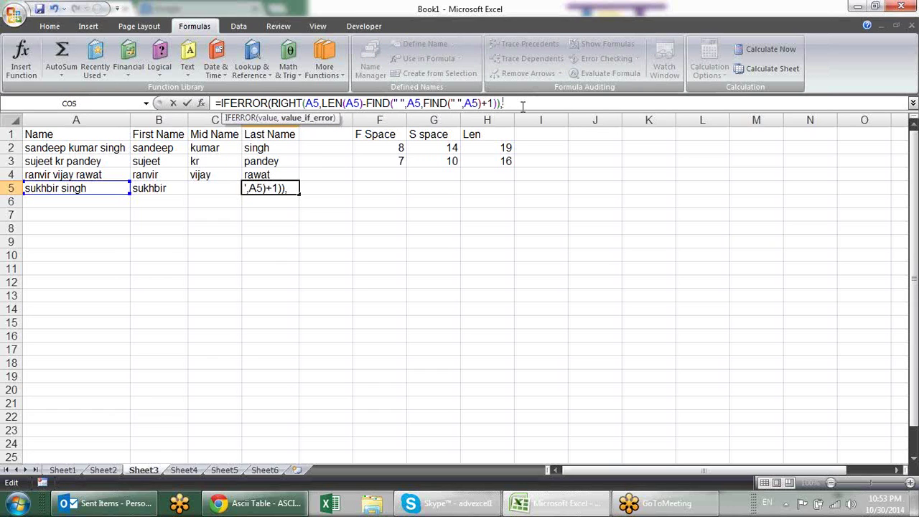
pyautogui.write('rig')
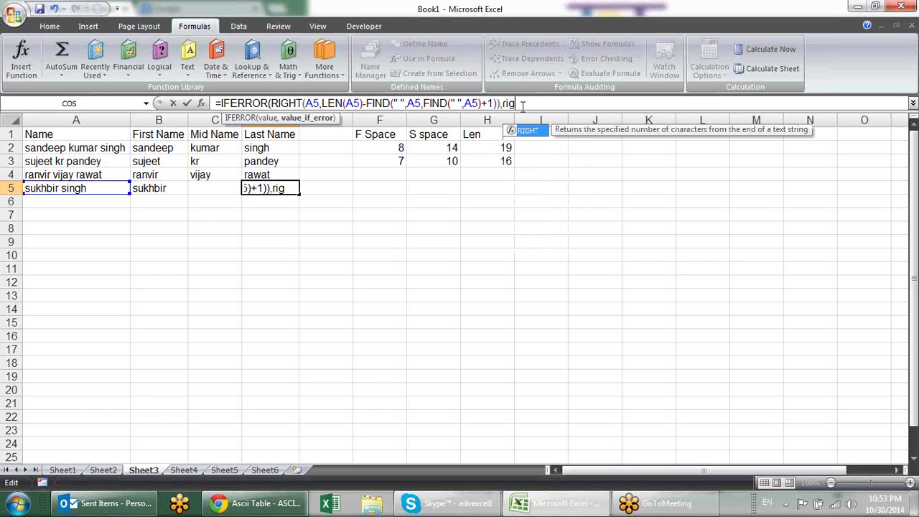
pyautogui.press('Tab')
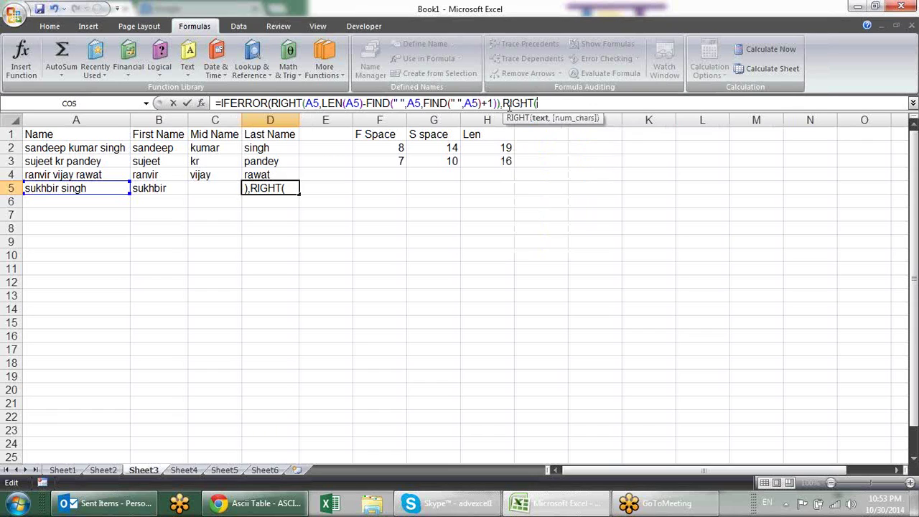
pyautogui.click(97, 188)
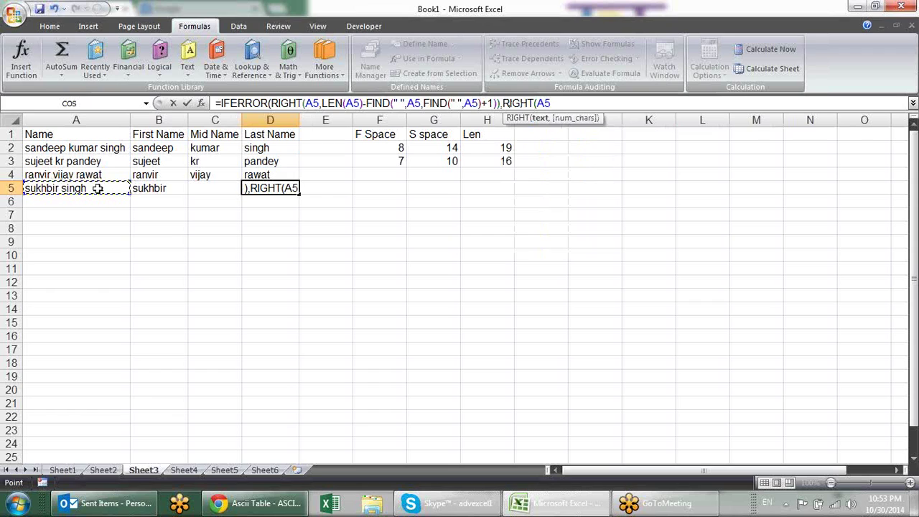
pyautogui.write(',')
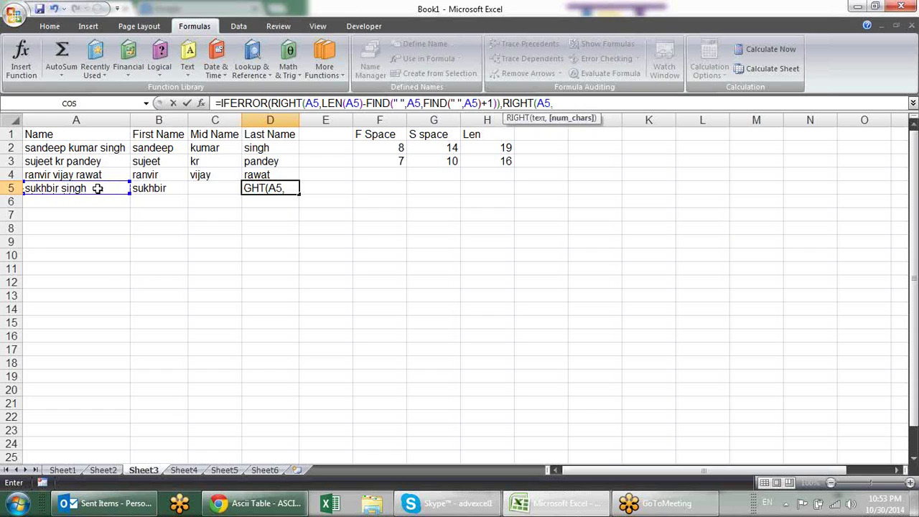
# Complete the fallback with LEN(A5)-FIND(" ",A5) so D5 shows singh
pyautogui.write('len(')
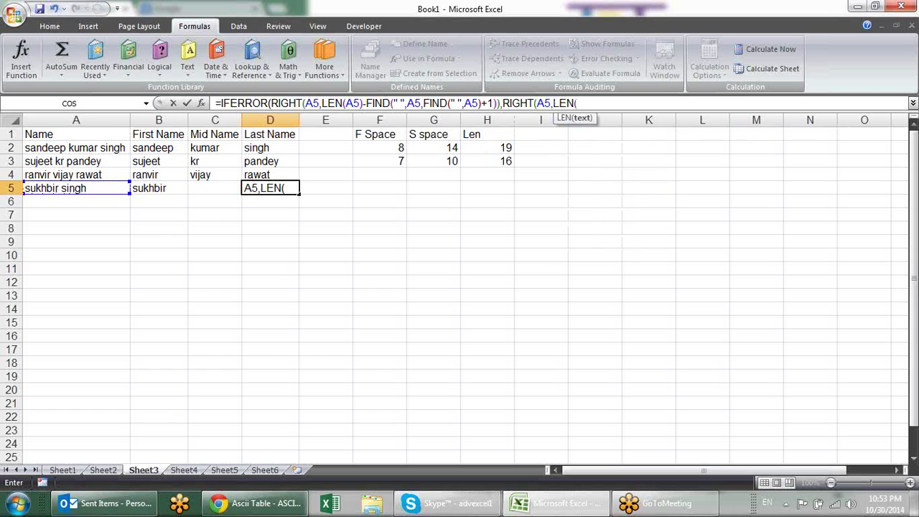
pyautogui.click(64, 188)
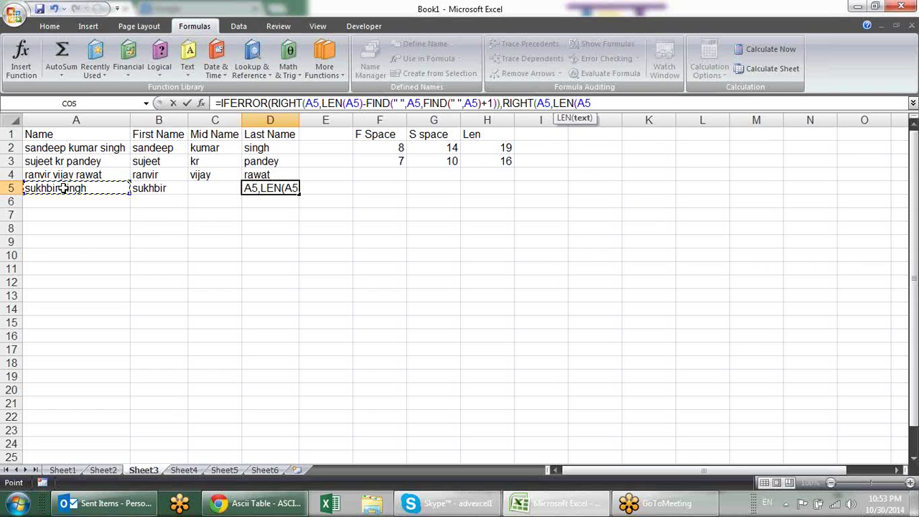
pyautogui.write(')')
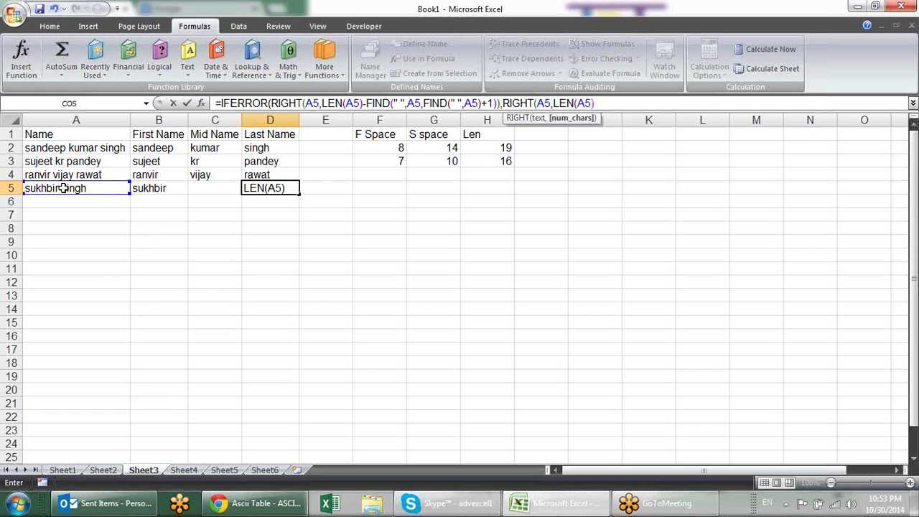
pyautogui.write('-')
pyautogui.click(63, 198)
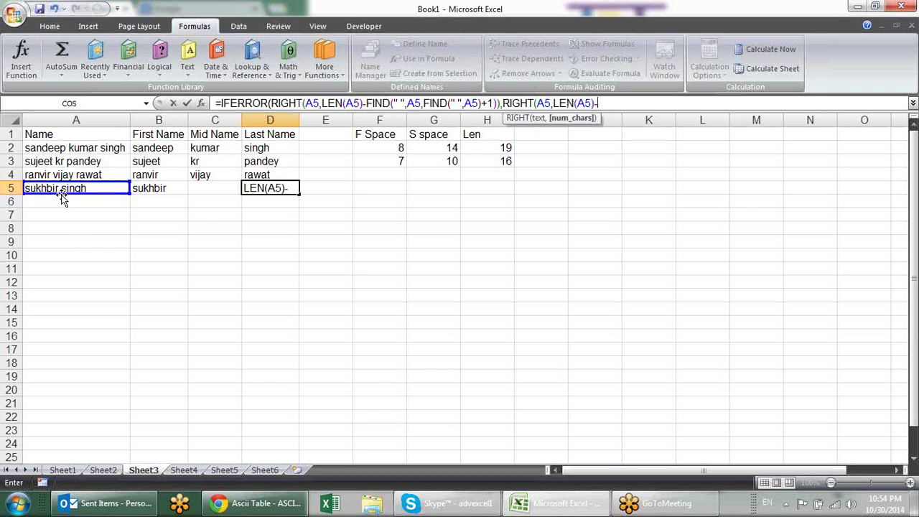
pyautogui.write('find')
pyautogui.press('Tab')
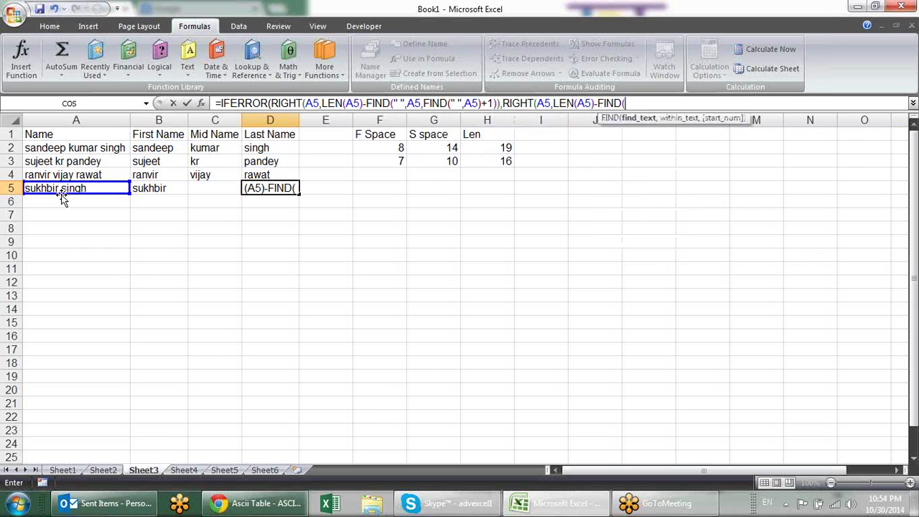
pyautogui.write('" "",')
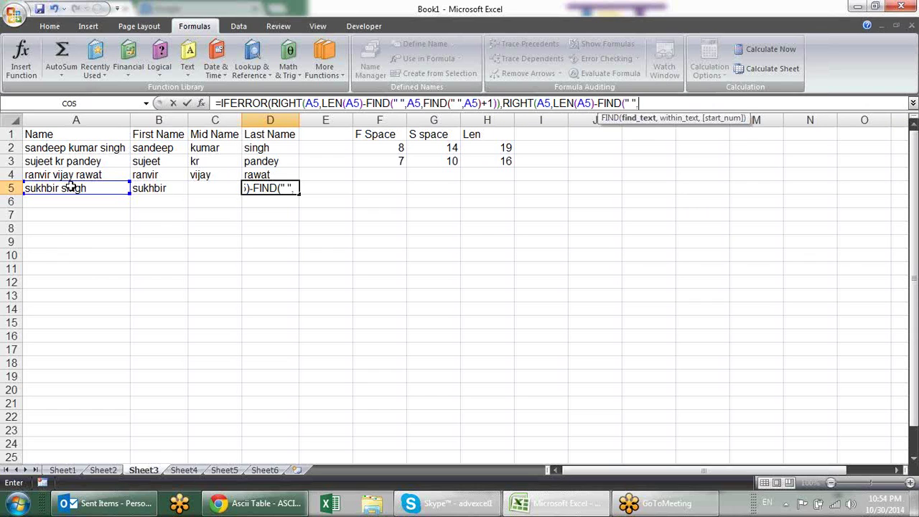
pyautogui.click(74, 188)
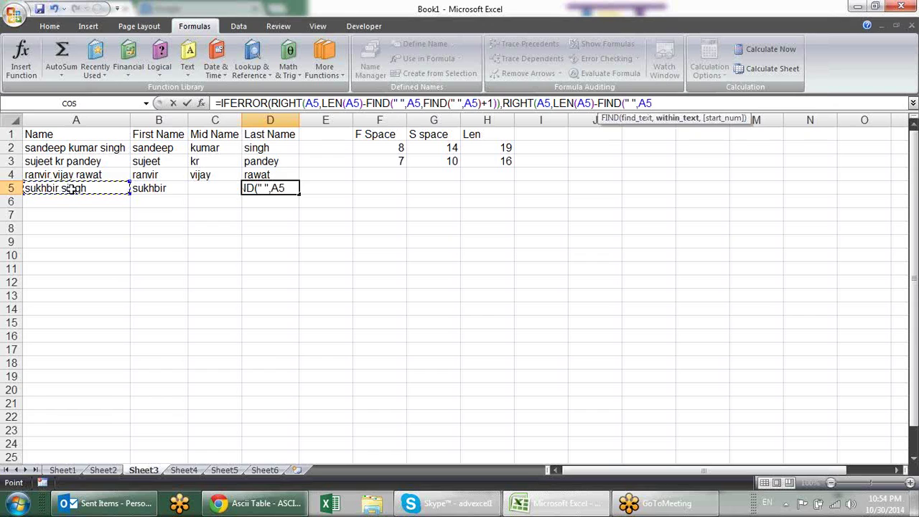
pyautogui.write('))')
pyautogui.write(')')
pyautogui.press('Return')
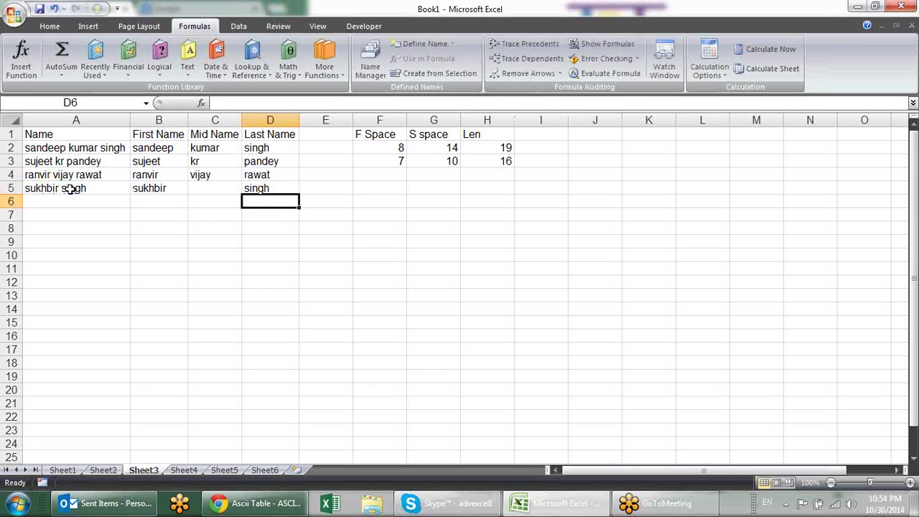
pyautogui.moveTo(131, 187)
pyautogui.mouseDown()
pyautogui.moveTo(273, 186)
pyautogui.moveTo(299, 276)
pyautogui.mouseUp()
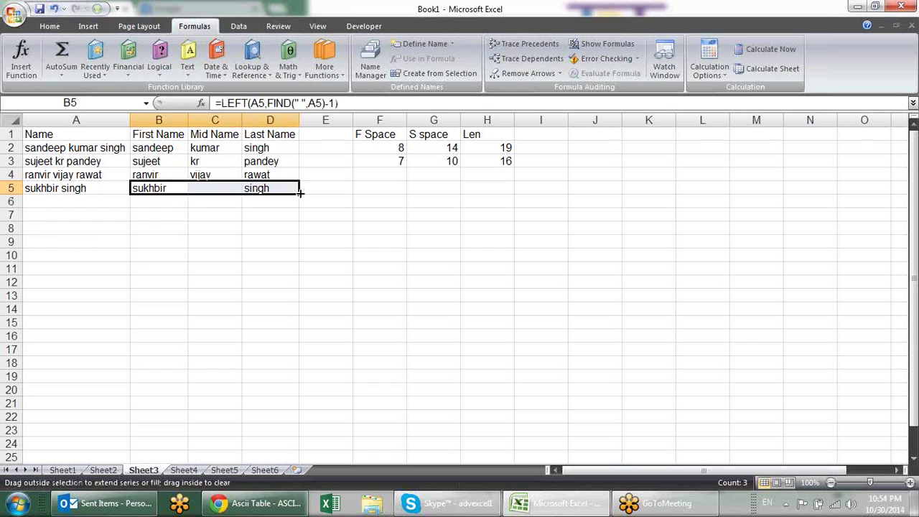
pyautogui.click(369, 280)
pyautogui.click(72, 202)
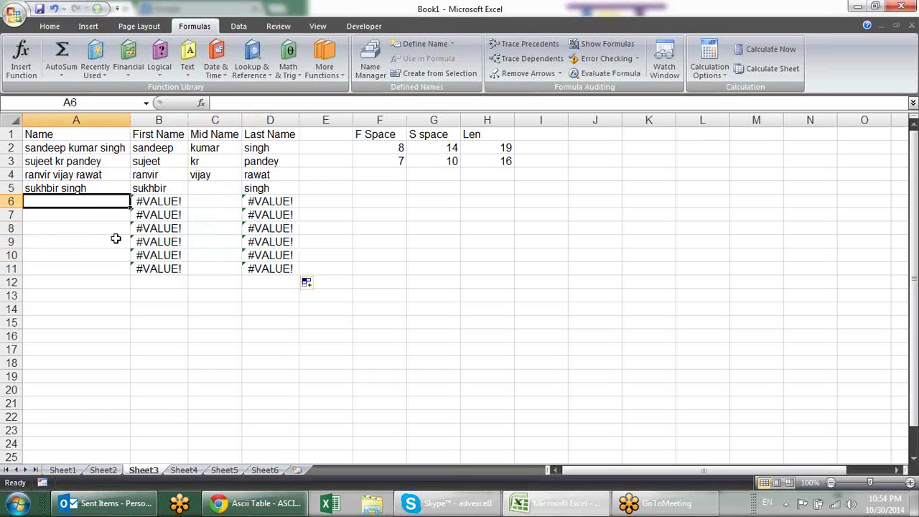
pyautogui.write('rav')
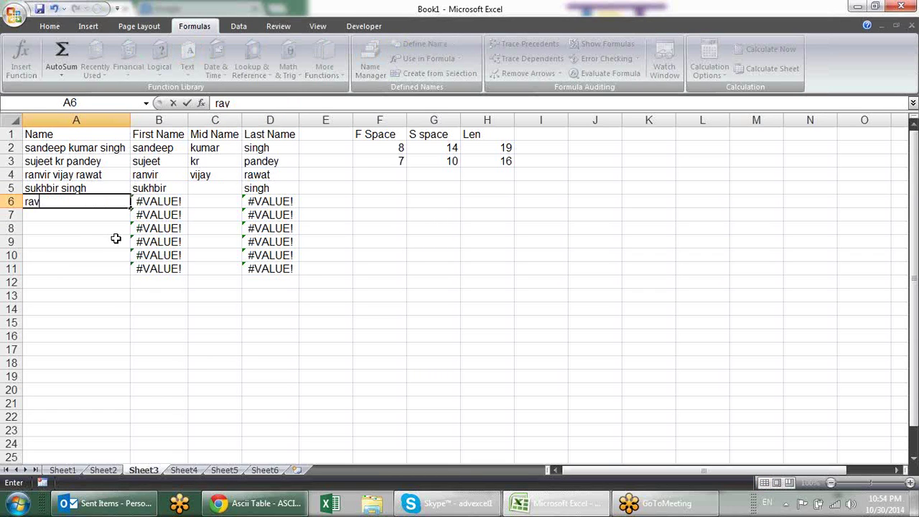
pyautogui.write('i shukla')
pyautogui.press('Return')
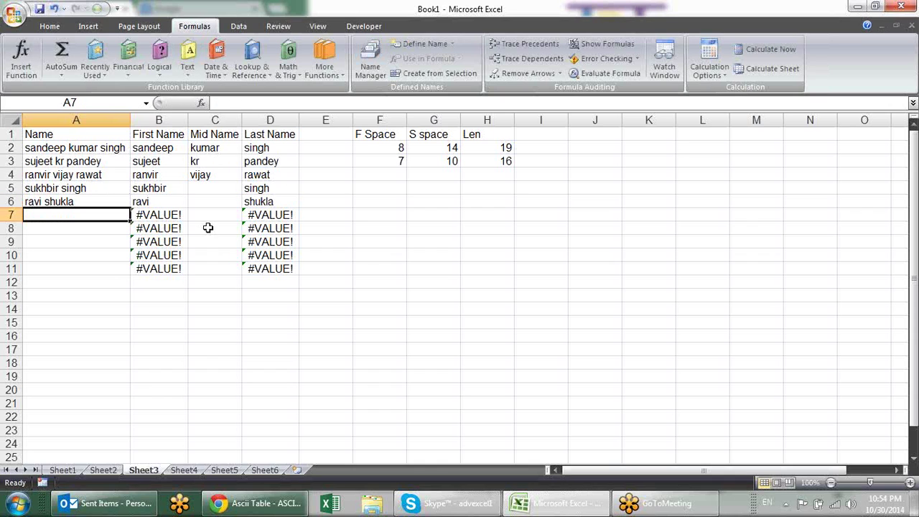
pyautogui.click(156, 198)
pyautogui.click(275, 201)
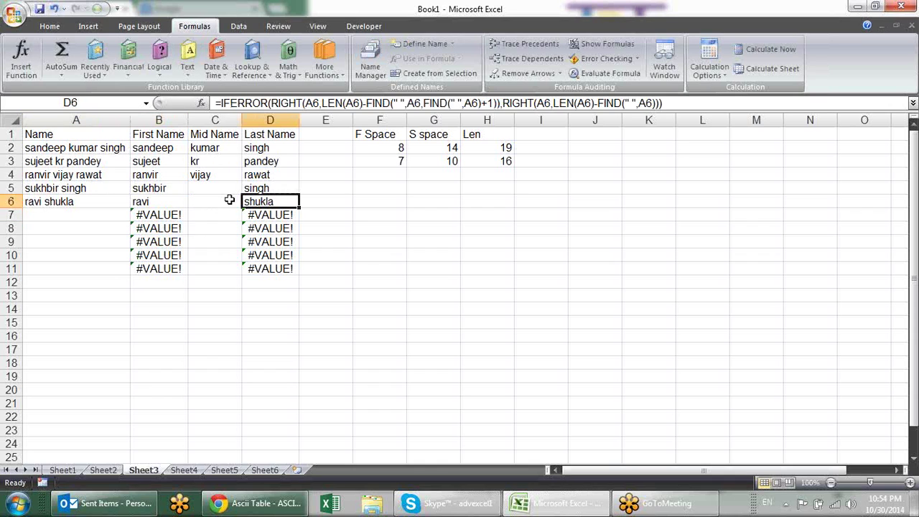
pyautogui.click(68, 201)
pyautogui.press('F2')
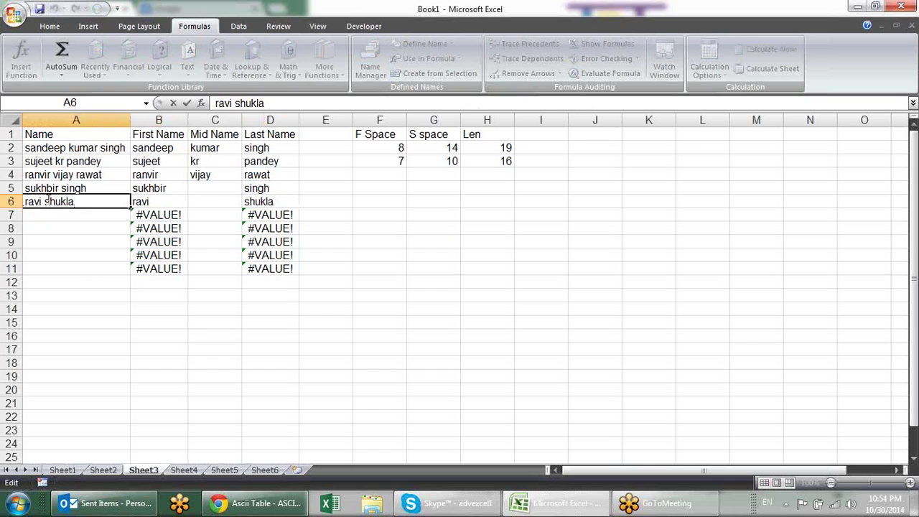
pyautogui.write('kr')
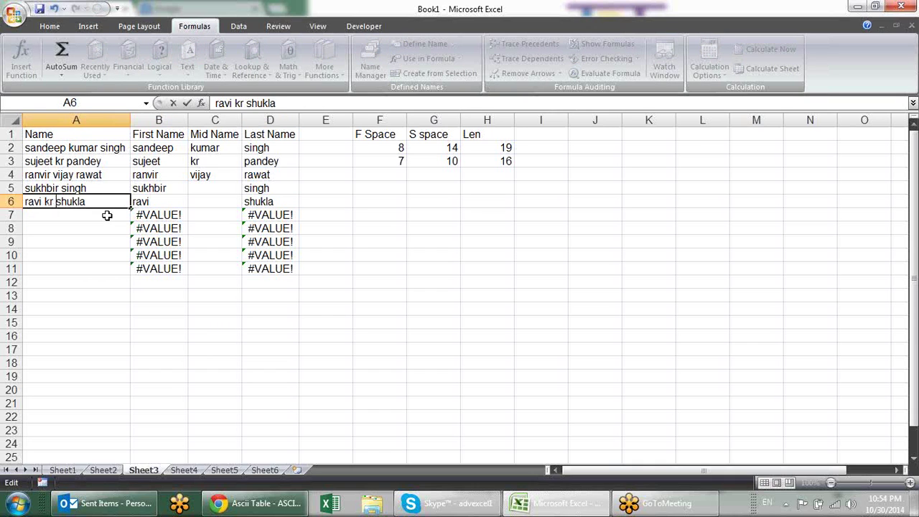
pyautogui.press('Return')
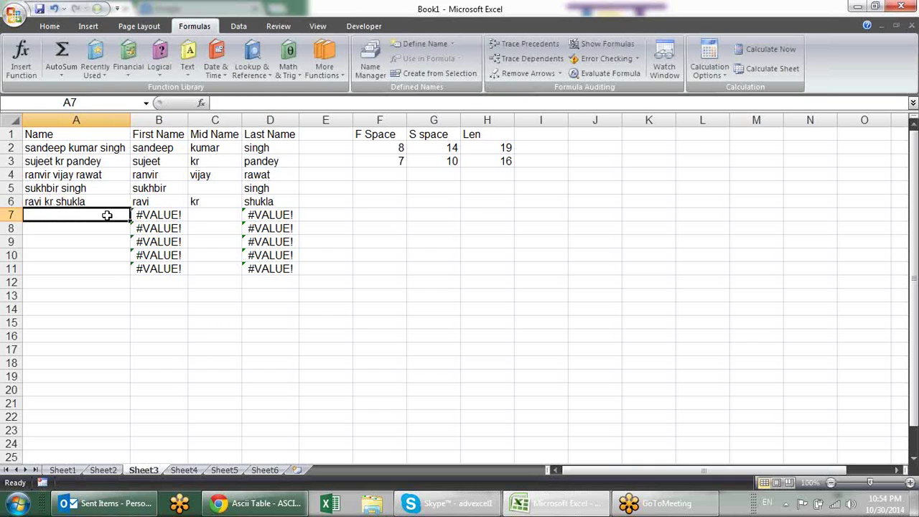
# Clear A6 and replace it with the single name 'ravi'
pyautogui.click(106, 202)
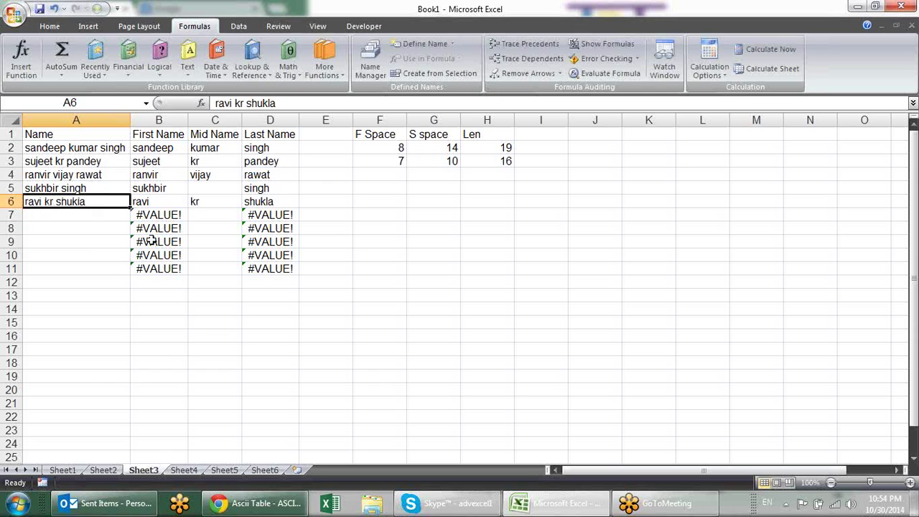
pyautogui.press('Delete')
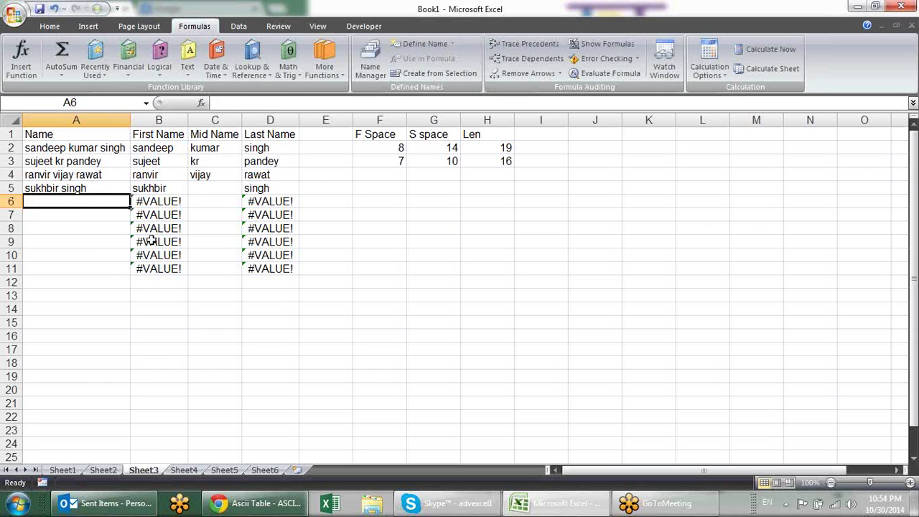
pyautogui.moveTo(169, 204); pyautogui.dragTo(300, 270)
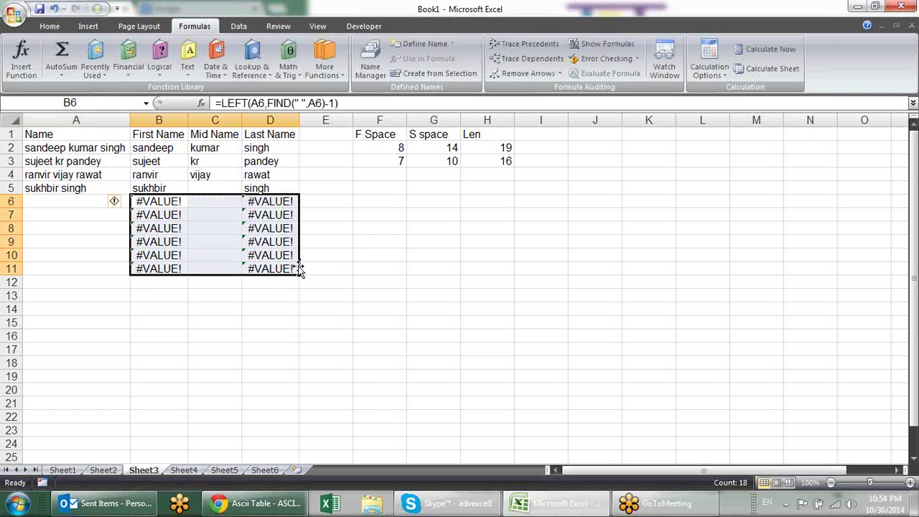
pyautogui.press('Left')
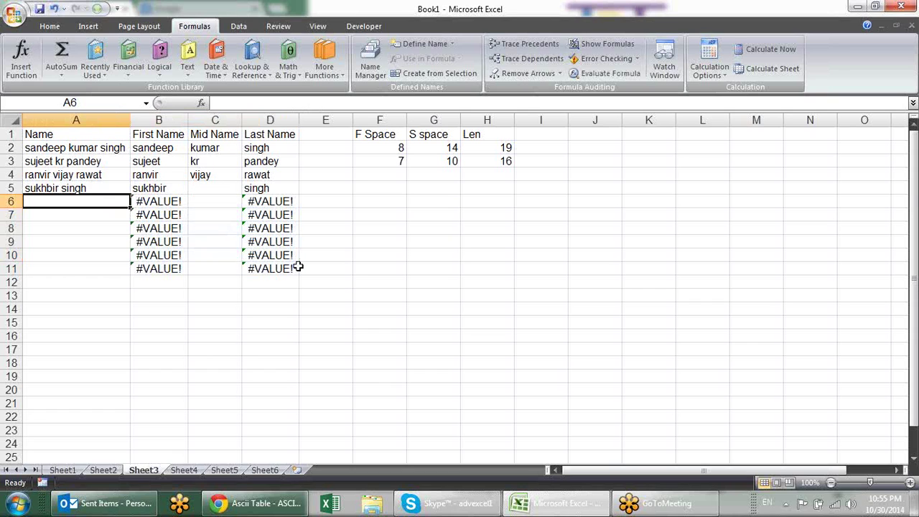
pyautogui.write('ravi')
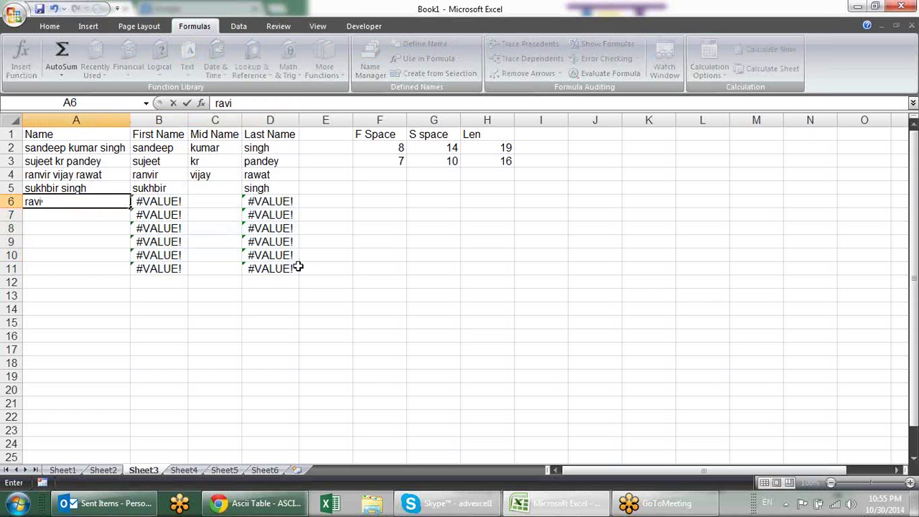
pyautogui.press('Return')
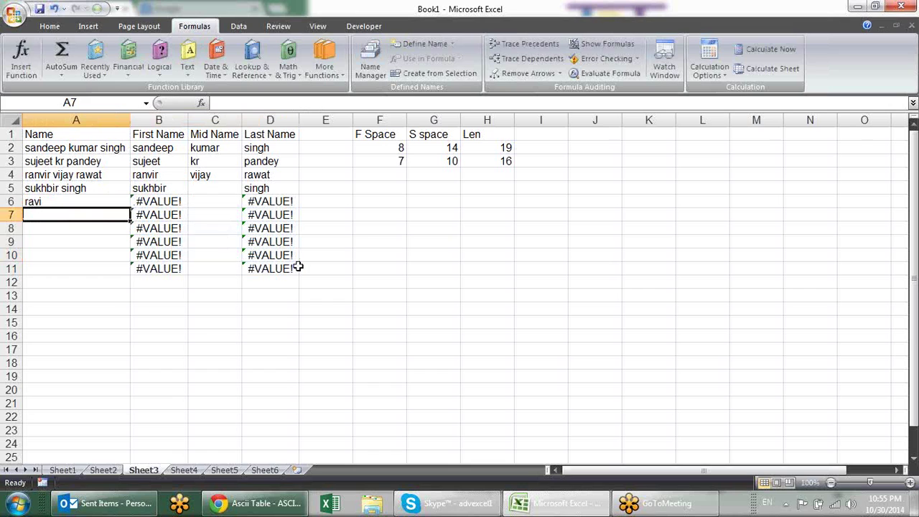
# Wrap B6's first-name formula in IFERROR with A6 as the fallback, showing ravi
pyautogui.click(172, 201)
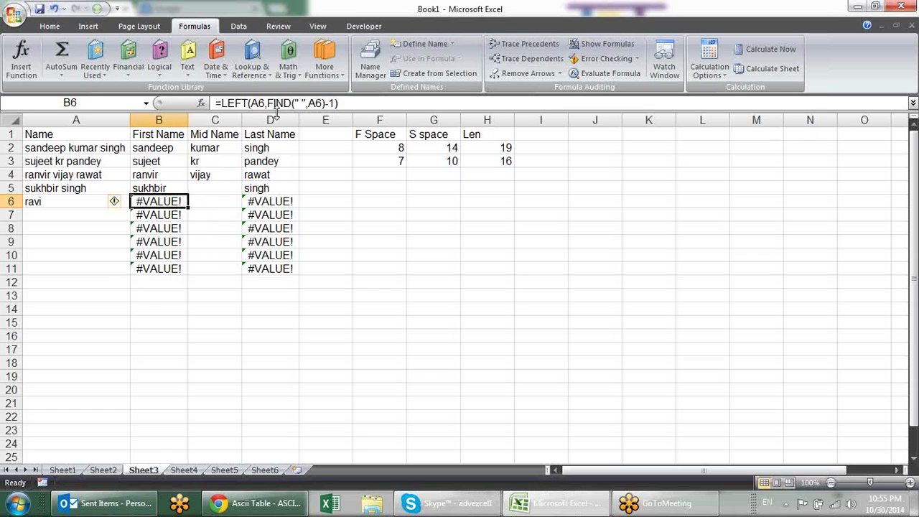
pyautogui.press('F2')
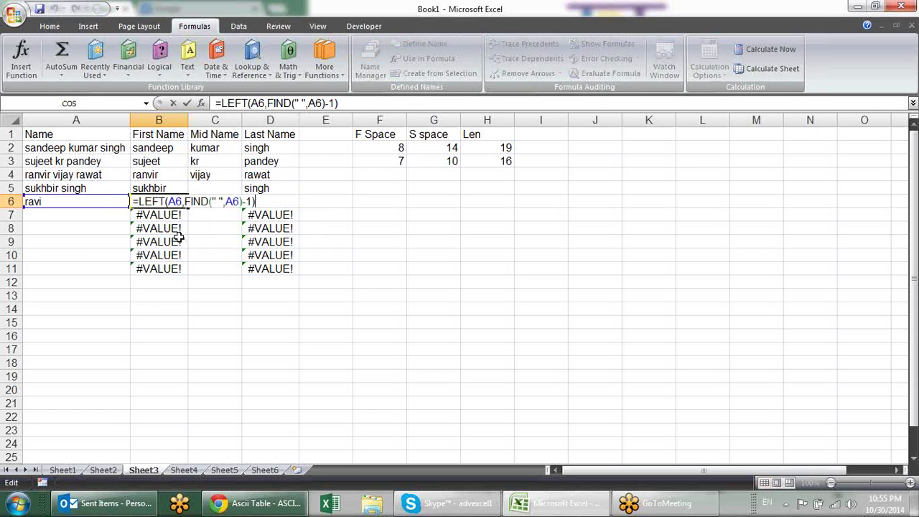
pyautogui.write('if')
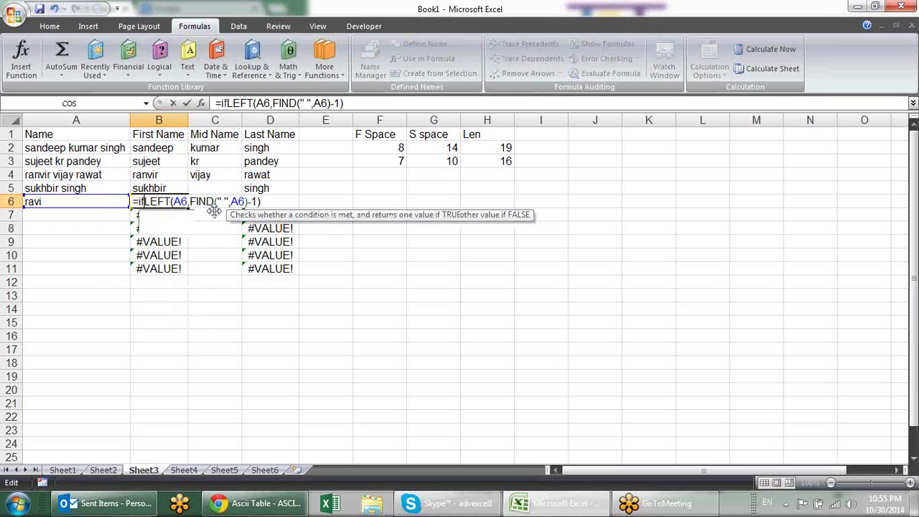
pyautogui.press('Down')
pyautogui.press('Tab')
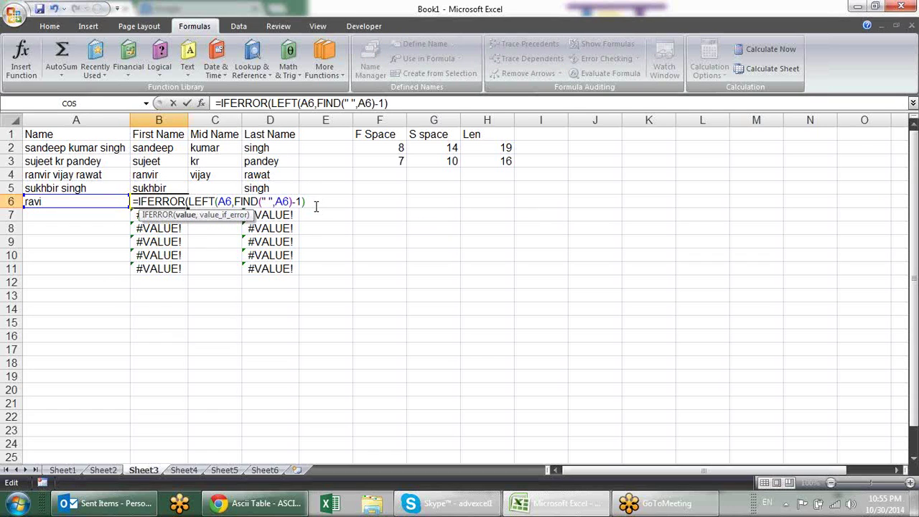
pyautogui.write(',')
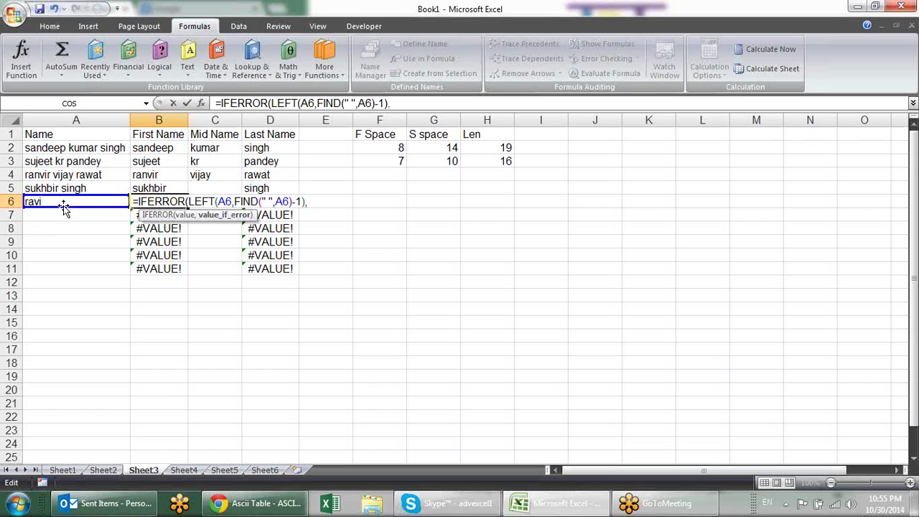
pyautogui.click(64, 204)
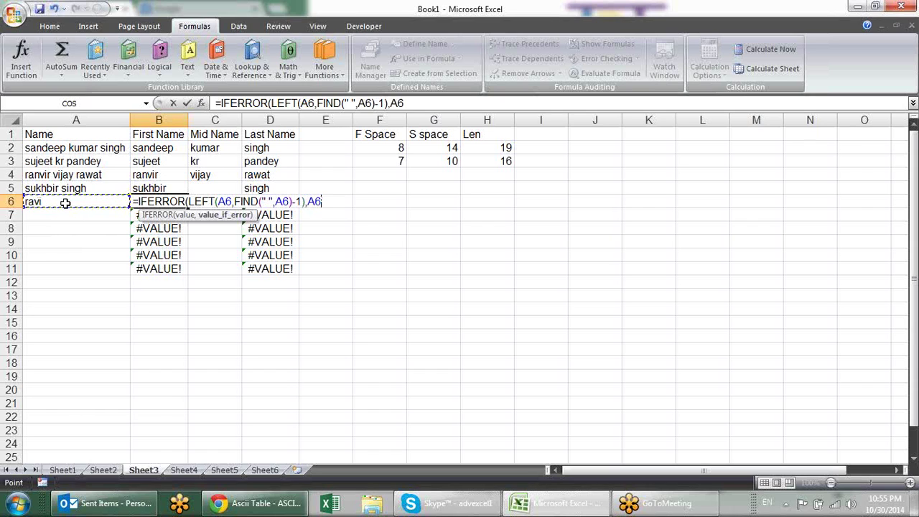
pyautogui.write(')')
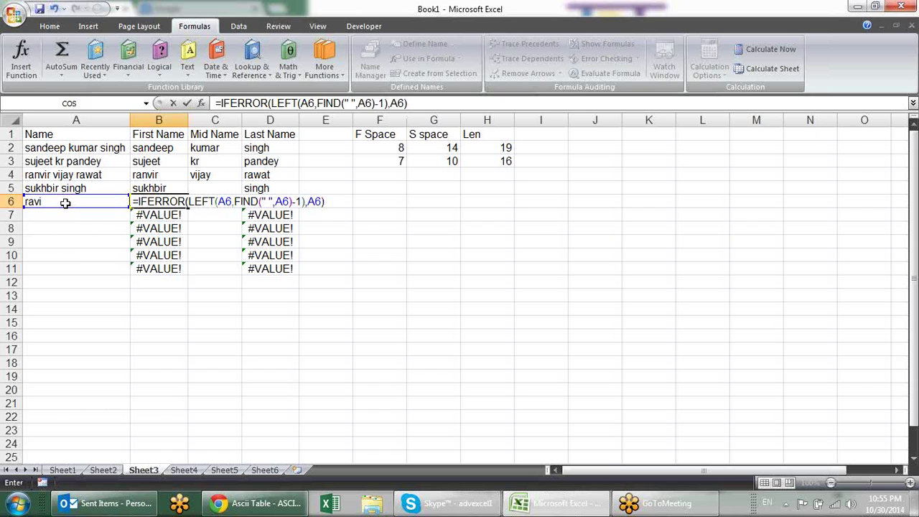
pyautogui.press('Return')
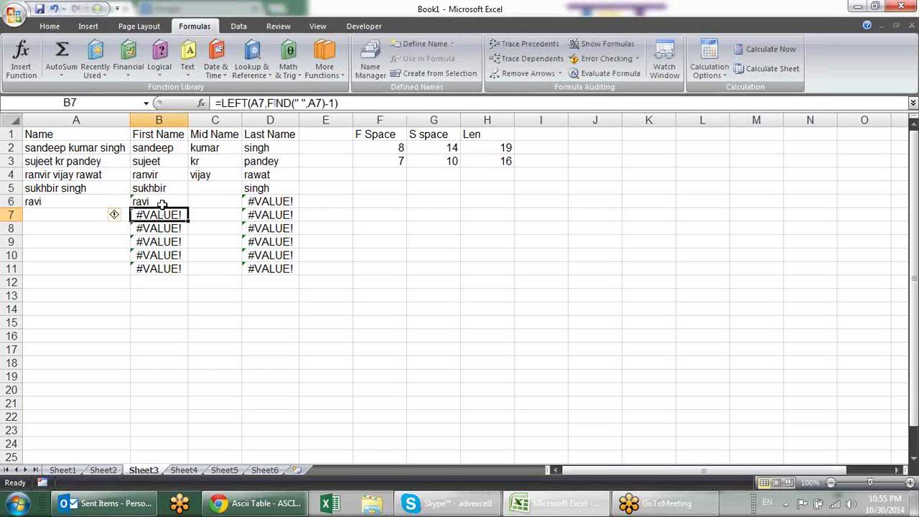
# Wrap D6's last-name formula in a further IFERROR(...,"") so it shows blank
pyautogui.click(163, 204)
pyautogui.click(287, 203)
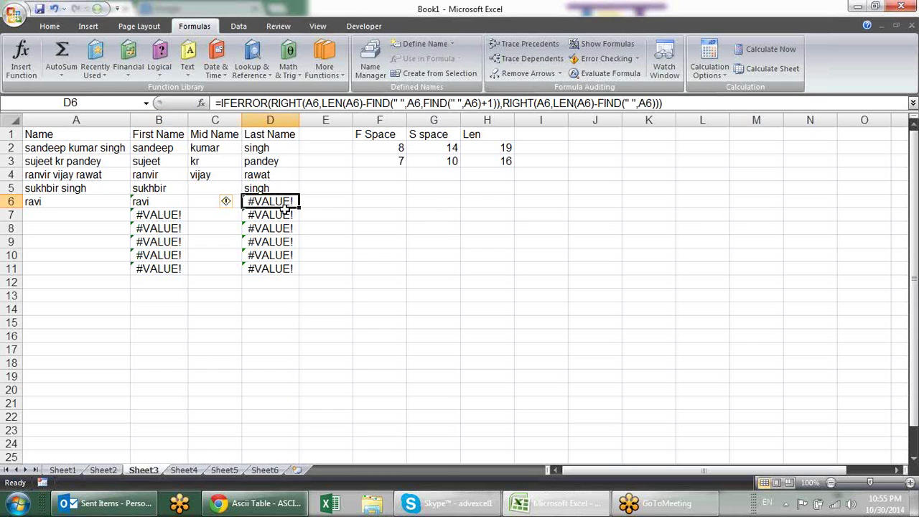
pyautogui.doubleClick(287, 203)
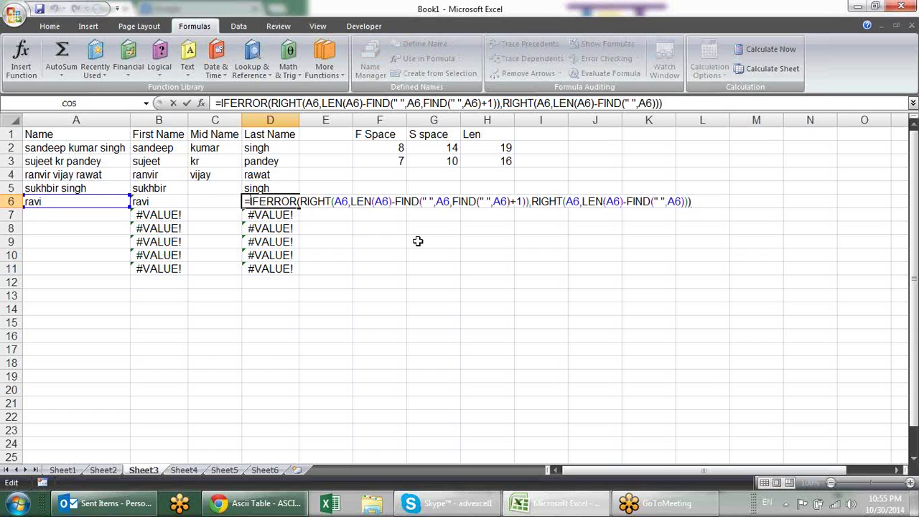
pyautogui.write('if')
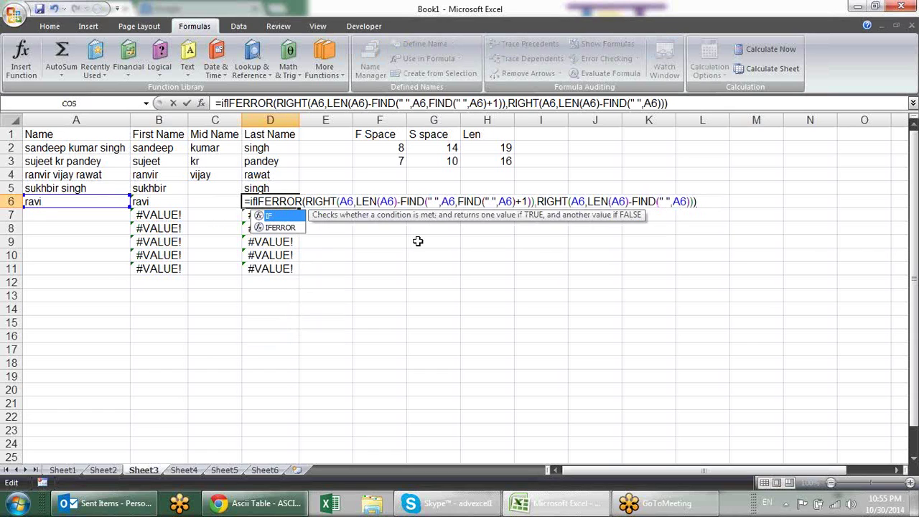
pyautogui.press('Down')
pyautogui.press('Tab')
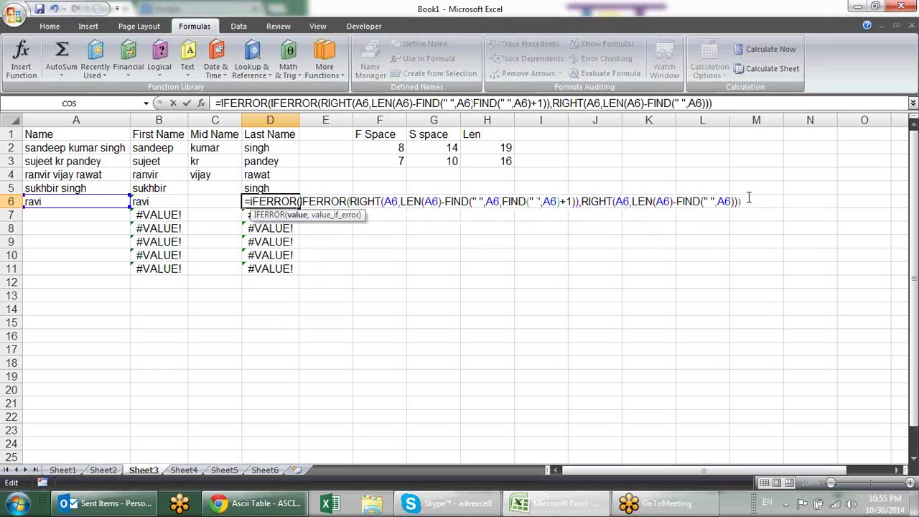
pyautogui.write(',"")')
pyautogui.press('Return')
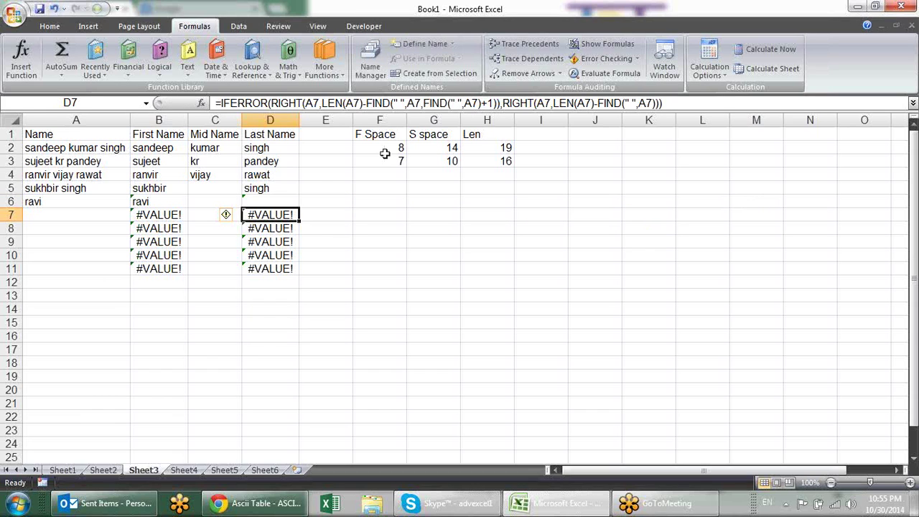
# Copy row 6's formulas B6:D6 down through row 11
pyautogui.click(161, 202)
pyautogui.moveTo(161, 202); pyautogui.dragTo(285, 202)
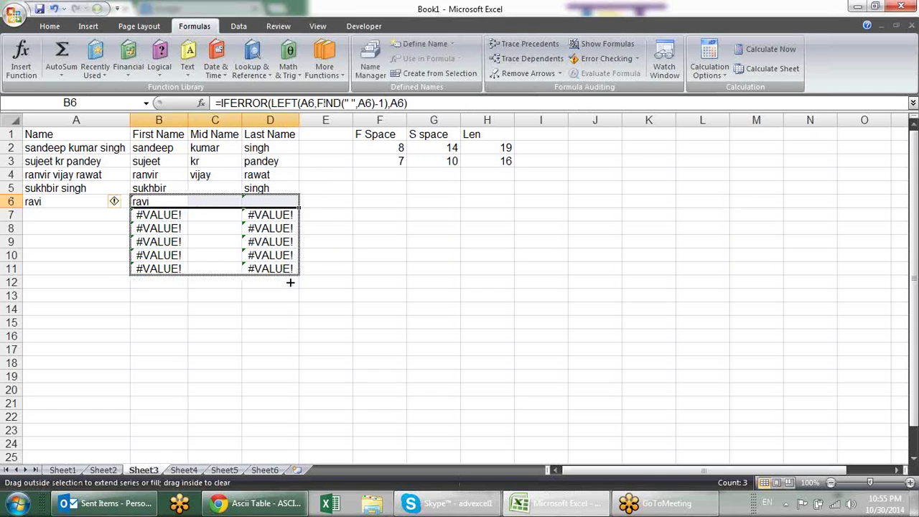
pyautogui.moveTo(300, 205); pyautogui.dragTo(290, 273)
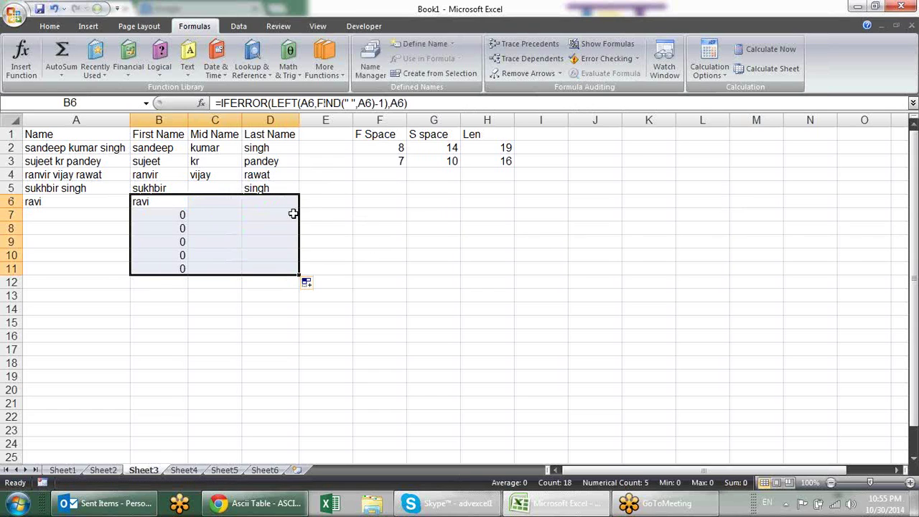
pyautogui.click(114, 215)
# Rewrite B7 as IF(...=0,"",IFERROR(...)) so an empty name gives blank instead of 0
pyautogui.click(161, 213)
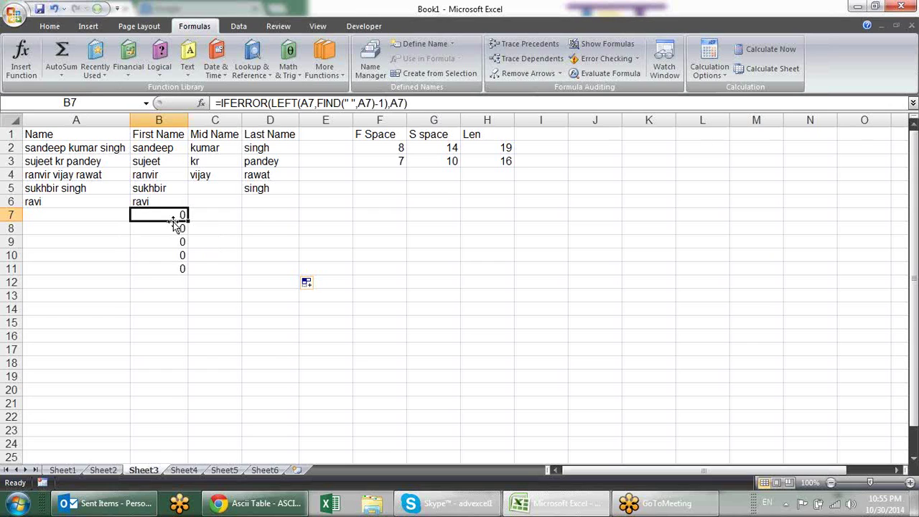
pyautogui.press('F2')
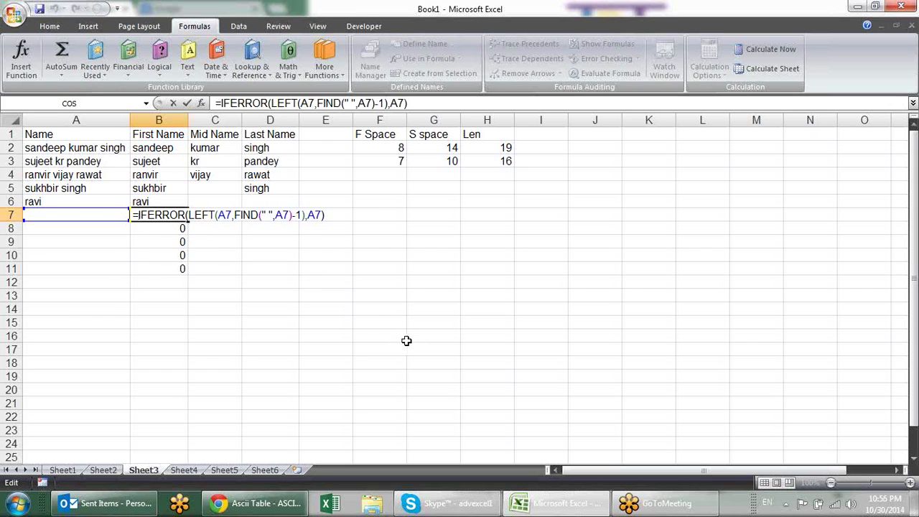
pyautogui.write('if')
pyautogui.press('Tab')
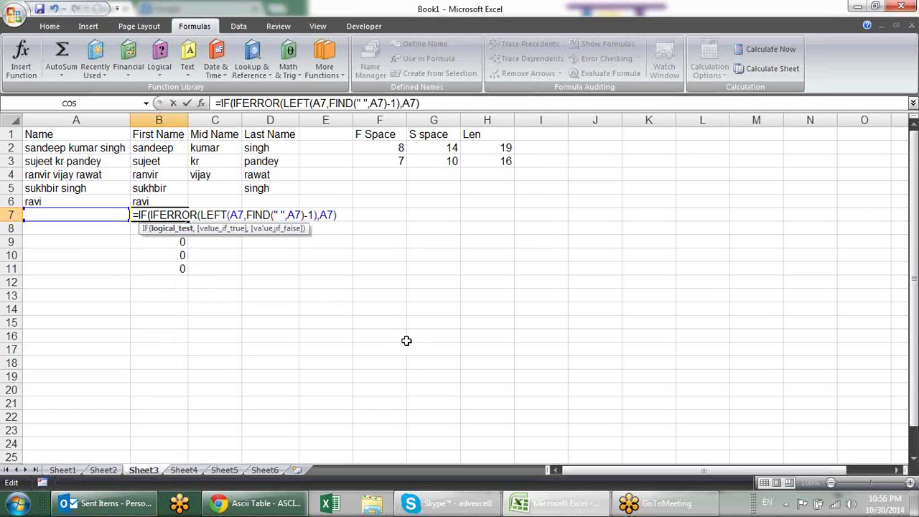
pyautogui.moveTo(338, 215); pyautogui.dragTo(150, 215)
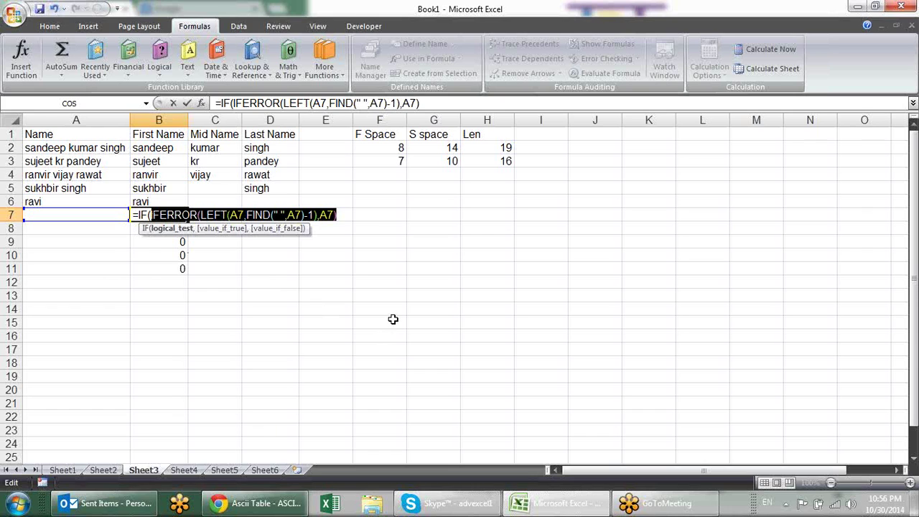
pyautogui.click(343, 214)
pyautogui.write('=0')
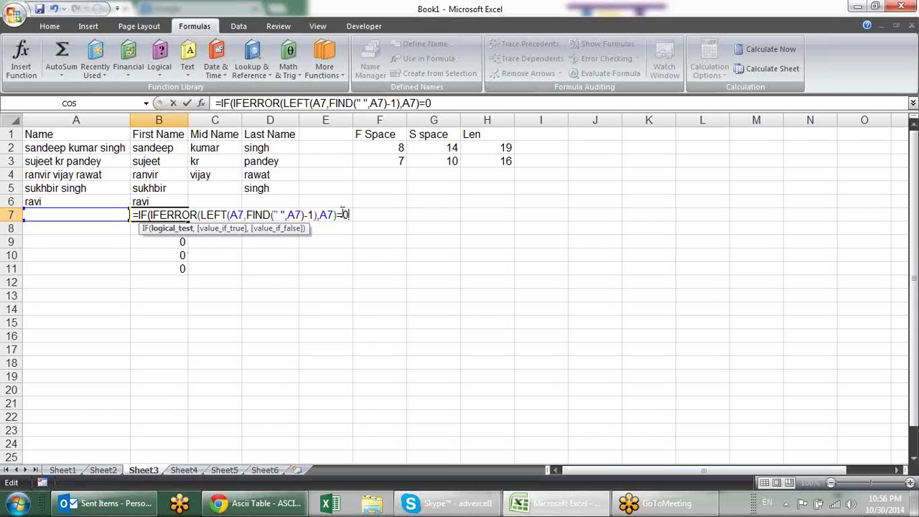
pyautogui.write(',""')
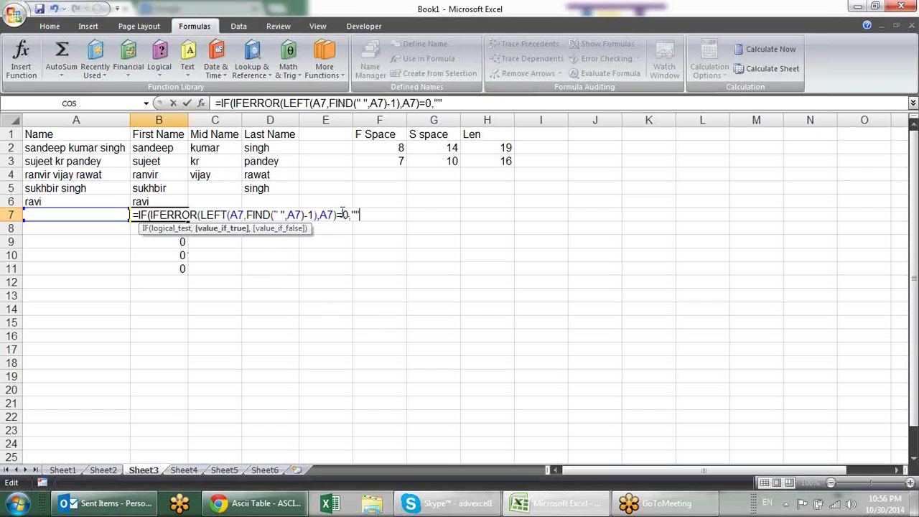
pyautogui.write(',')
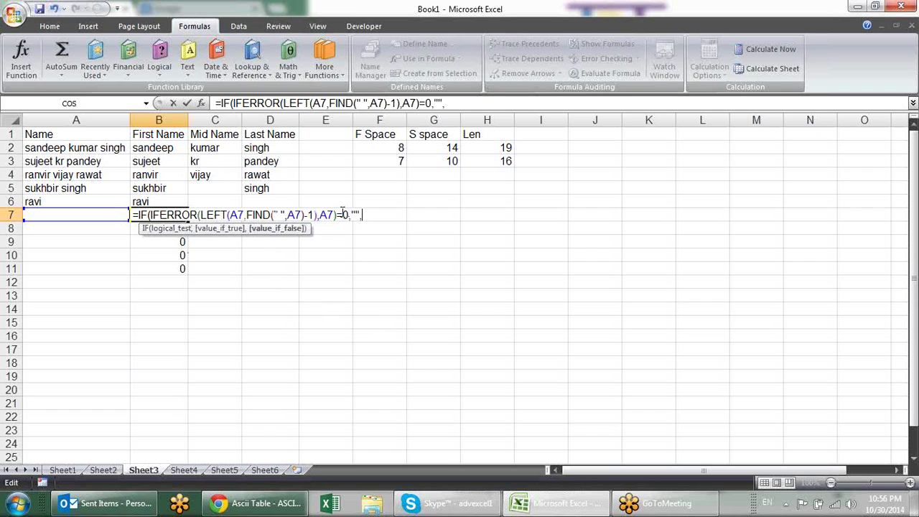
pyautogui.hotkey('ctrl', 'v')
pyautogui.write(')')
pyautogui.press('Return')
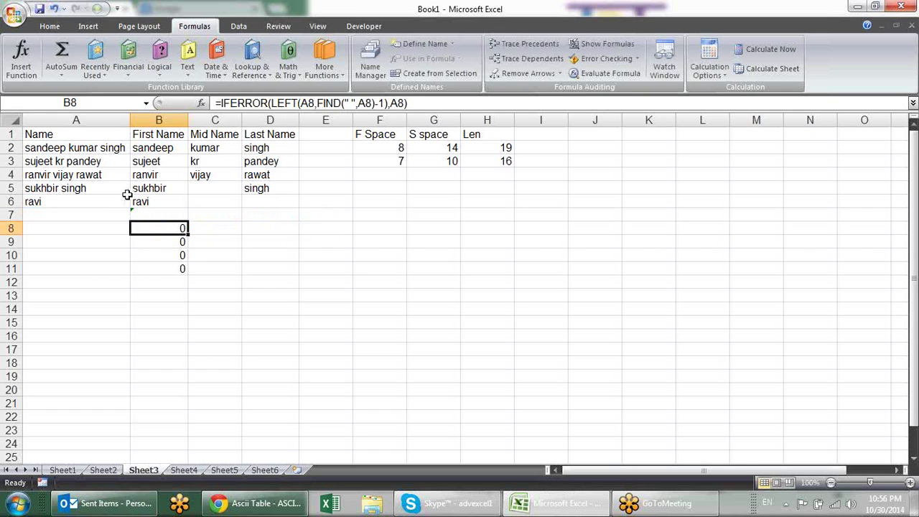
# Fill B7's formula down through B11
pyautogui.click(158, 214)
pyautogui.moveTo(188, 220); pyautogui.dragTo(189, 271)
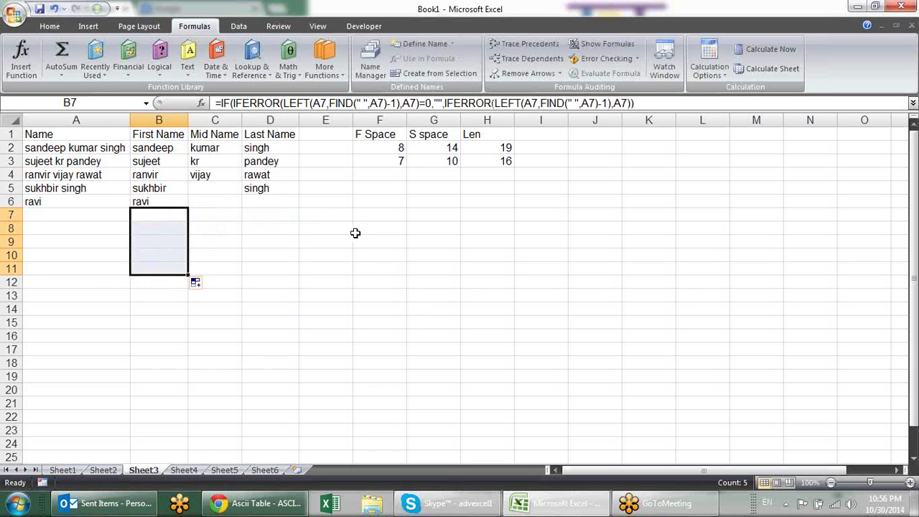
pyautogui.click(333, 216)
# Label E7 'Final Formula' and review the first-name formulas from B2 to B10
pyautogui.write('Final Formula')
pyautogui.press('Return')
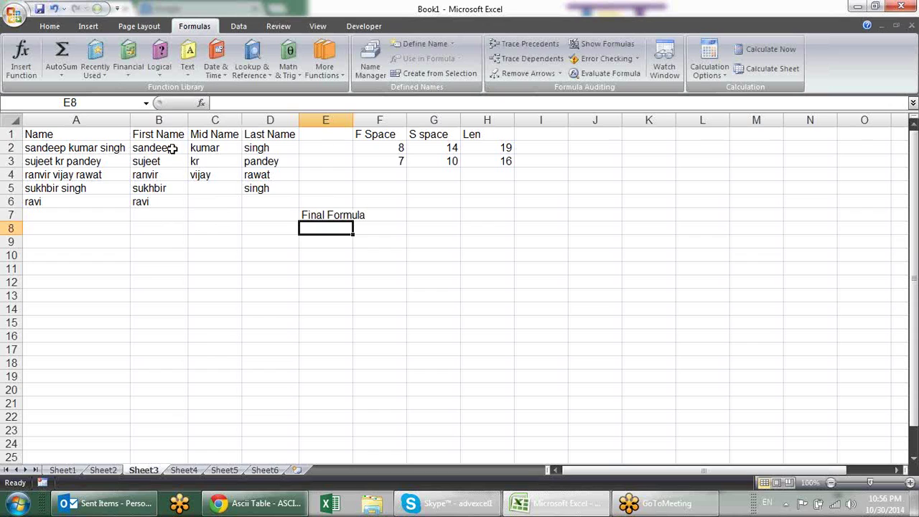
pyautogui.click(173, 148)
pyautogui.click(172, 163)
pyautogui.click(173, 175)
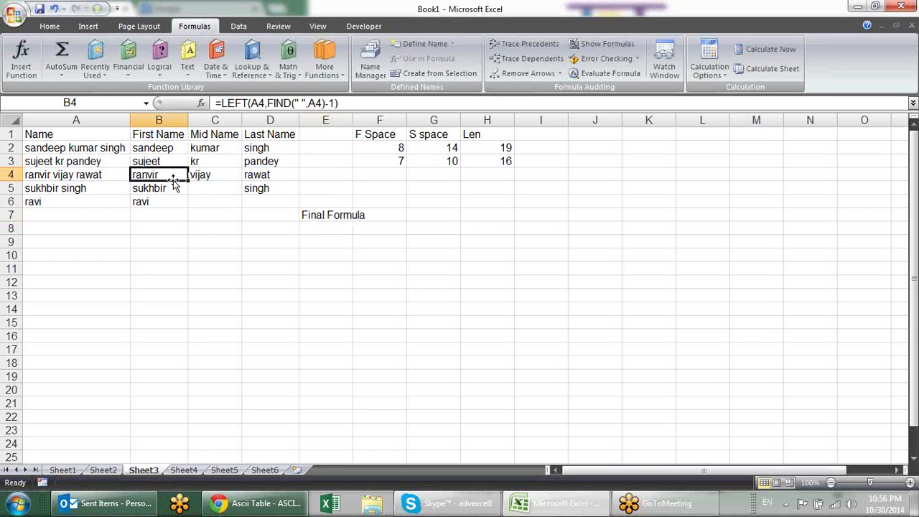
pyautogui.click(174, 188)
pyautogui.click(174, 203)
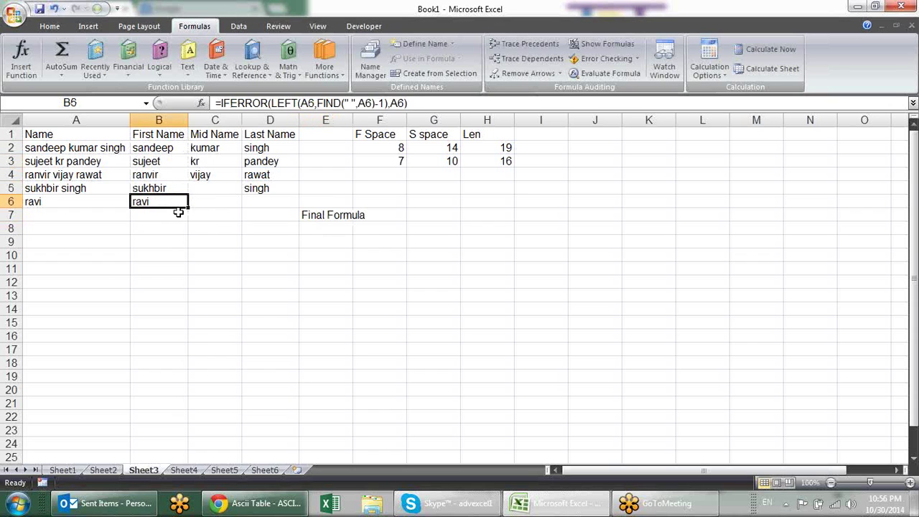
pyautogui.click(176, 216)
pyautogui.click(177, 239)
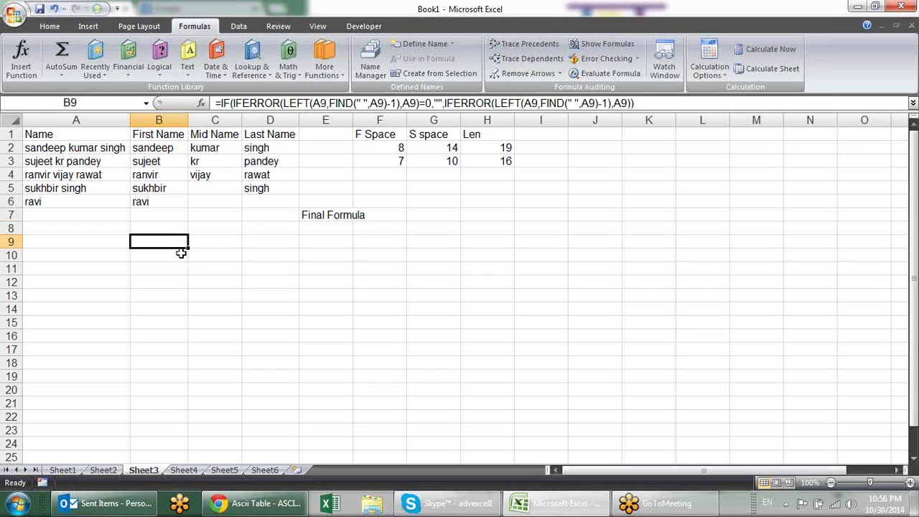
pyautogui.click(181, 253)
# Review the space-position formulas in F3 and F2
pyautogui.click(446, 223)
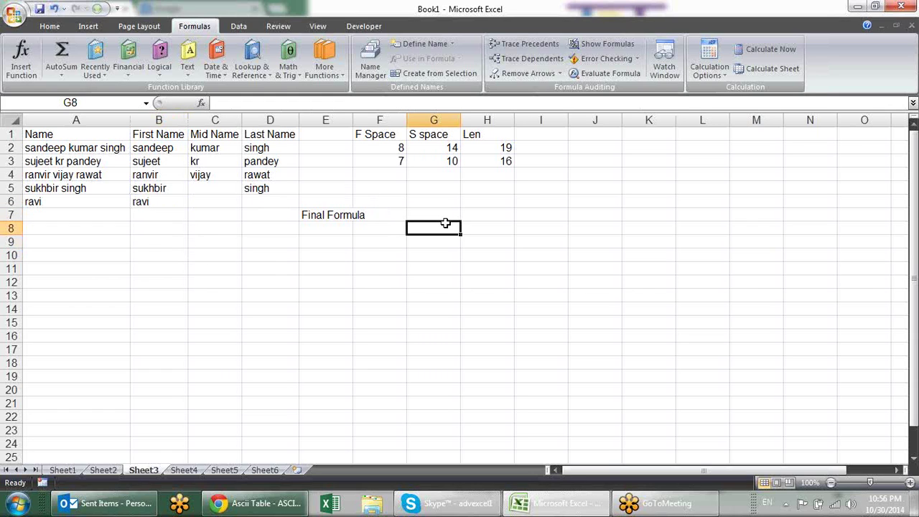
pyautogui.click(389, 163)
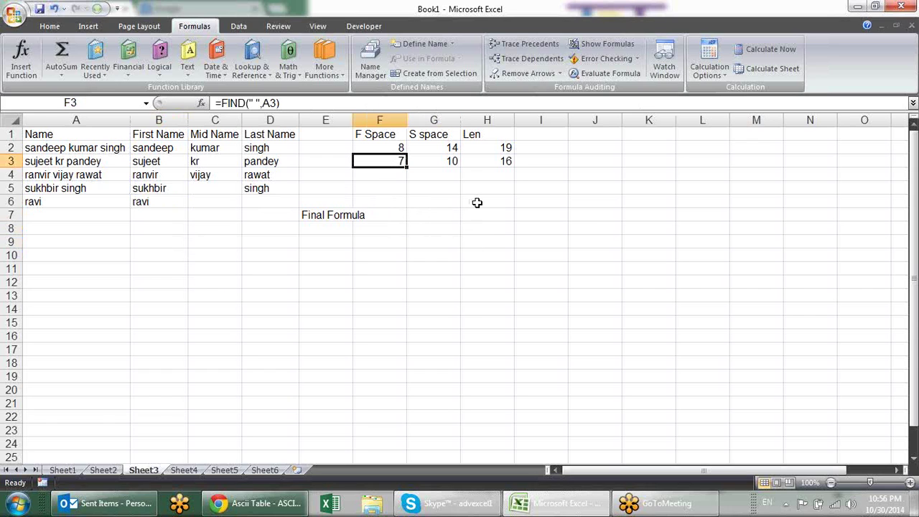
pyautogui.click(510, 217)
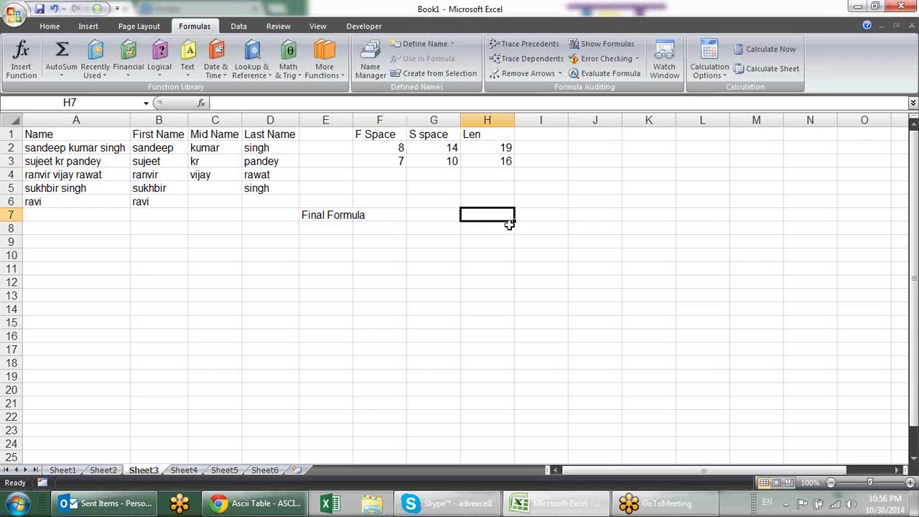
pyautogui.click(390, 150)
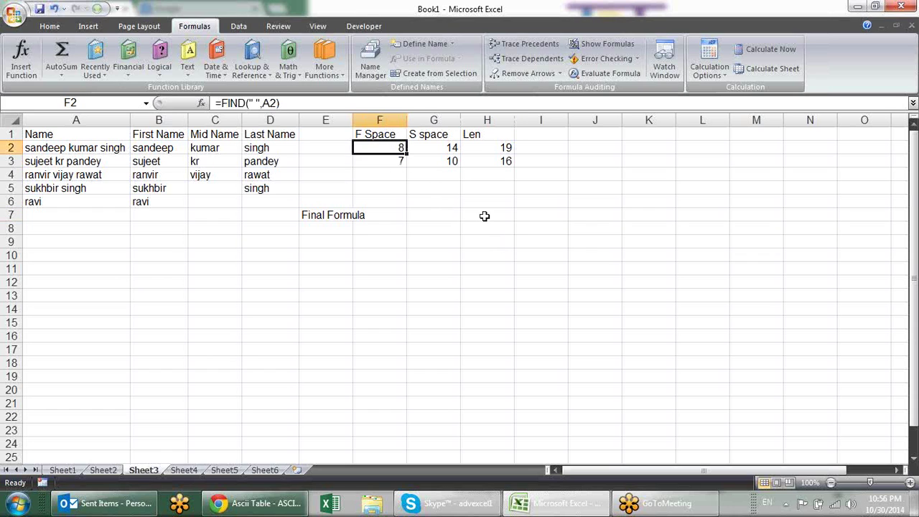
# Enter the sample word sandeep in H7
pyautogui.click(484, 215)
pyautogui.write('sandeep,')
pyautogui.press('Tab')
# Enter =FIND("A",H7) in I7, which returns #VALUE! for the uppercase A
pyautogui.write('=')
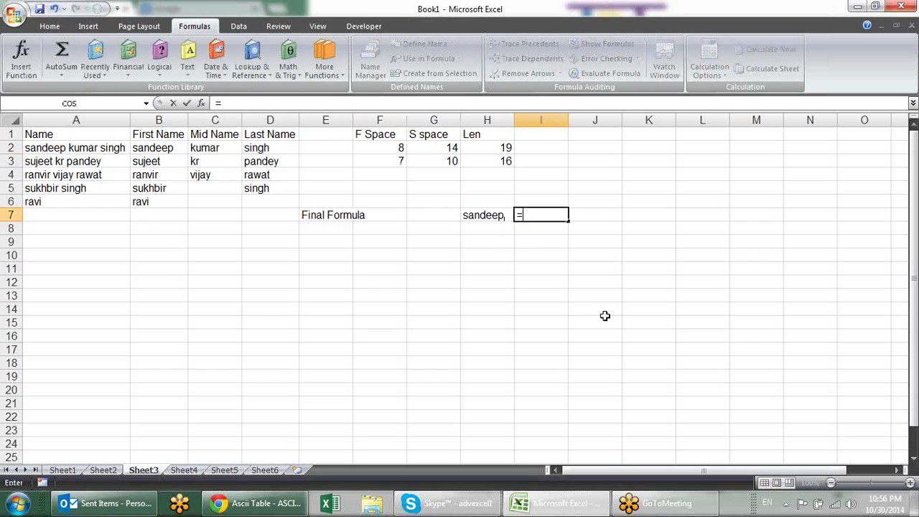
pyautogui.write('find')
pyautogui.press('Tab')
pyautogui.write('"A')
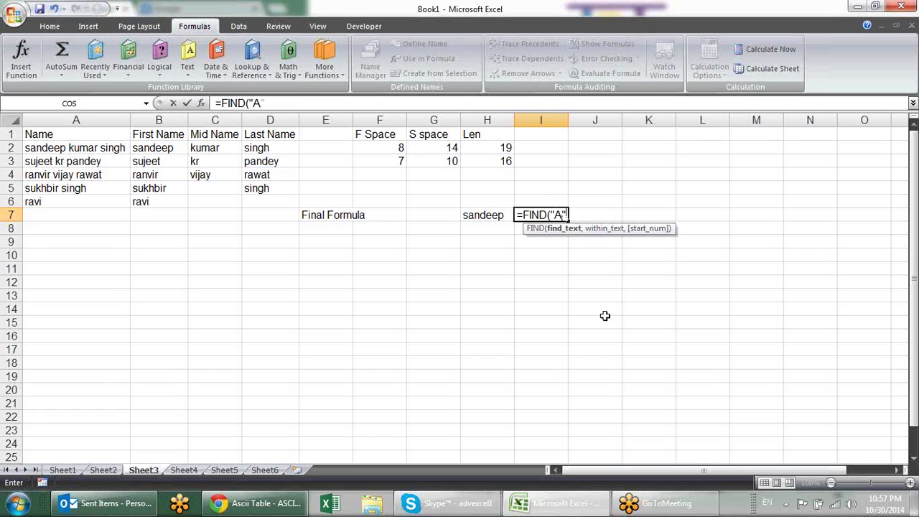
pyautogui.press('BackSpace')
pyautogui.write('a')
pyautogui.press('BackSpace')
pyautogui.press('BackSpace')
pyautogui.write('A",')
pyautogui.click(496, 215)
pyautogui.press('Return')
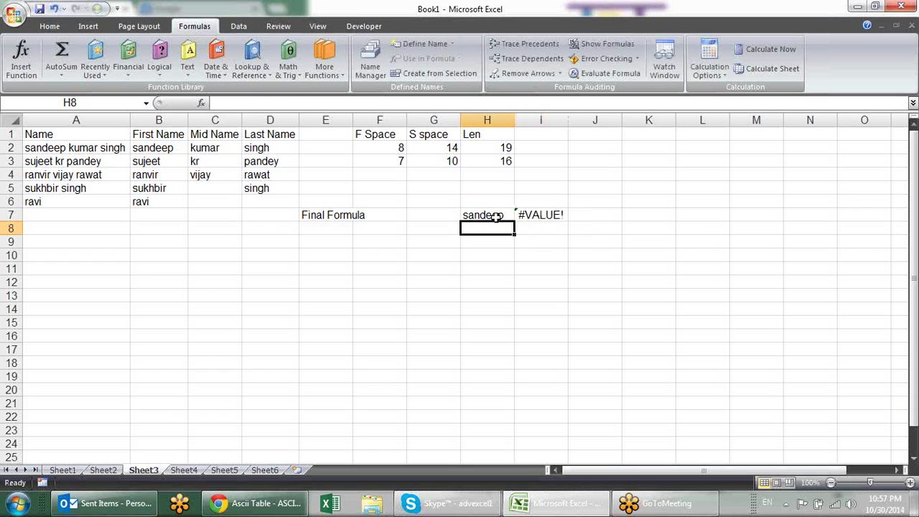
pyautogui.click(494, 215)
# Enter =SEARCH("A",H7) in J7, which returns 2
pyautogui.click(589, 215)
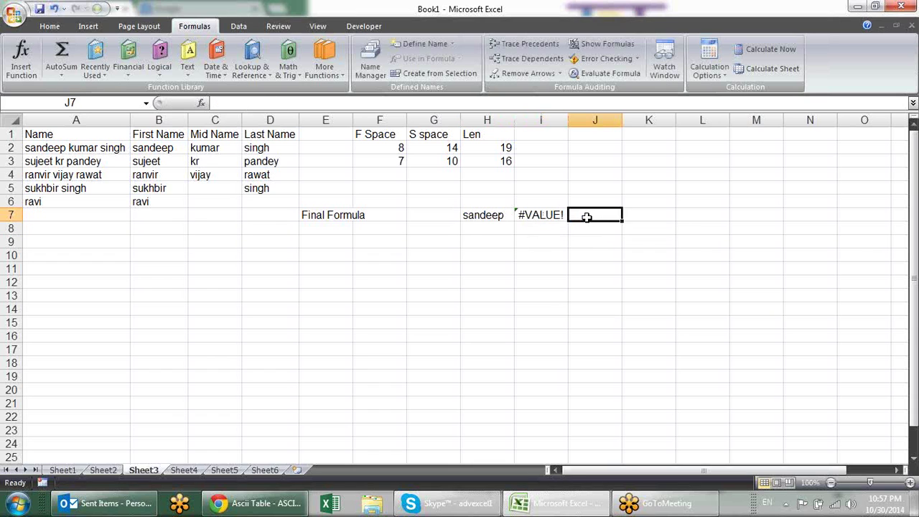
pyautogui.write('=se')
pyautogui.press('Tab')
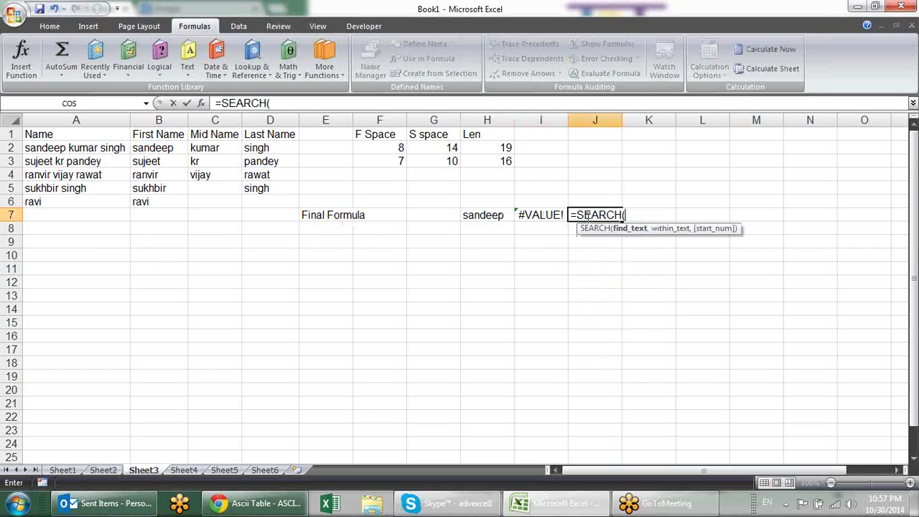
pyautogui.write('"A",')
pyautogui.click(503, 215)
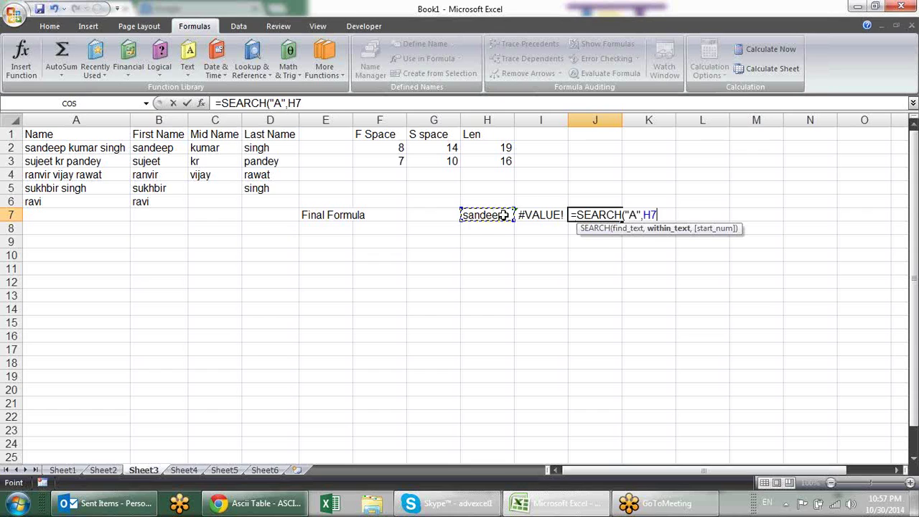
pyautogui.press('Return')
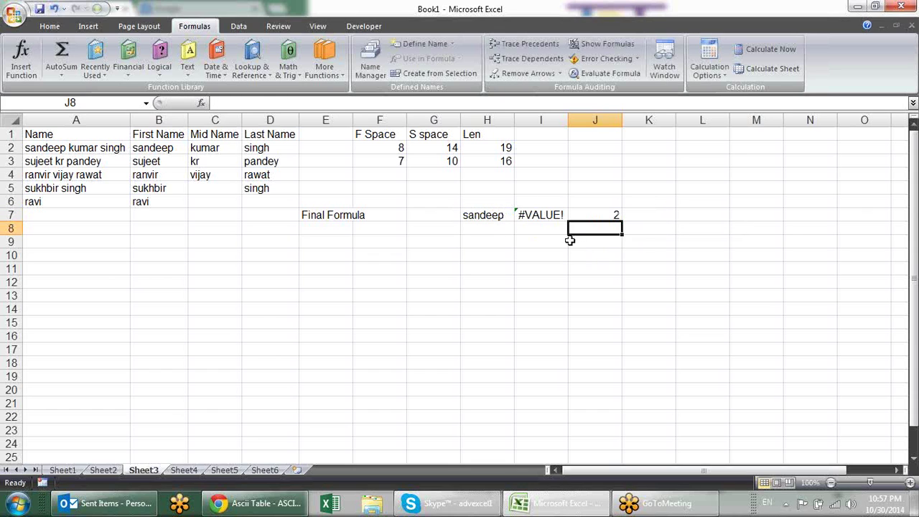
# Change the FIND formula in I7 to search for lowercase "a"
pyautogui.click(547, 216)
pyautogui.press('F2')
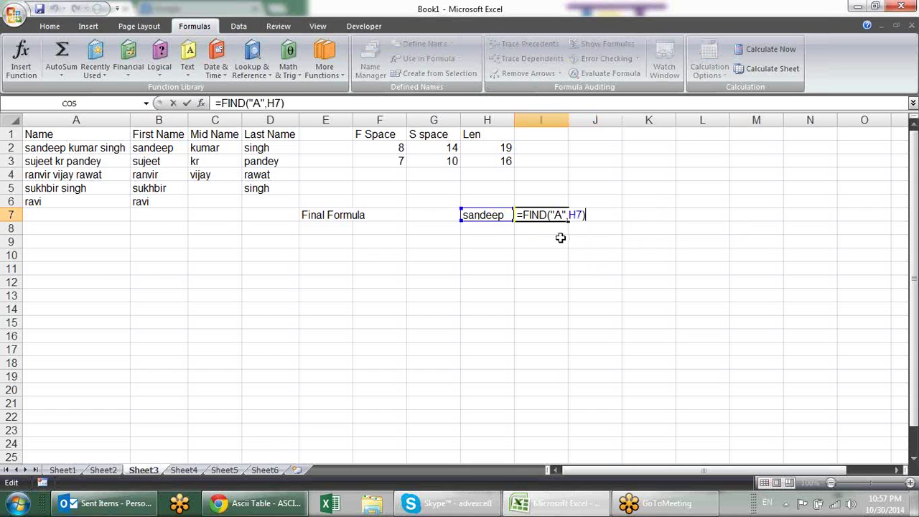
pyautogui.press('Left')
pyautogui.press('Left')
pyautogui.press('Left')
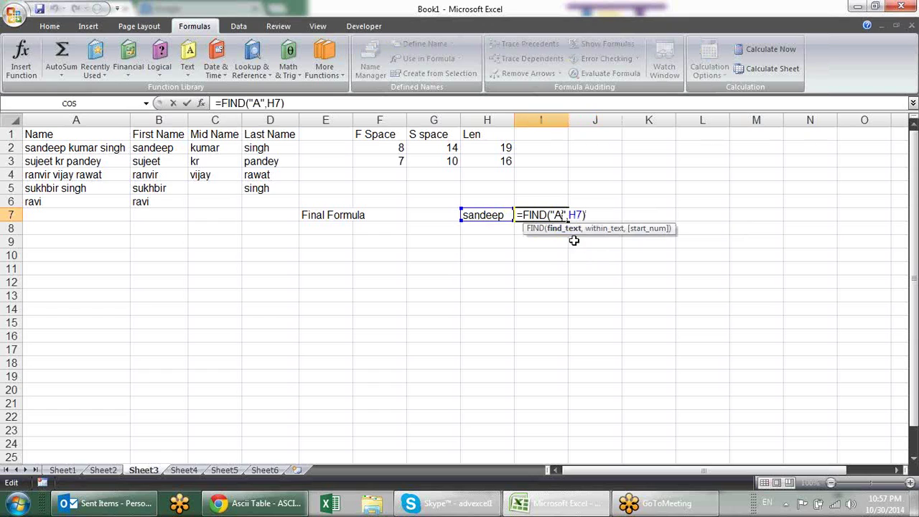
pyautogui.press('BackSpace')
pyautogui.write('A')
pyautogui.press('BackSpace')
pyautogui.write('a')
pyautogui.press('Return')
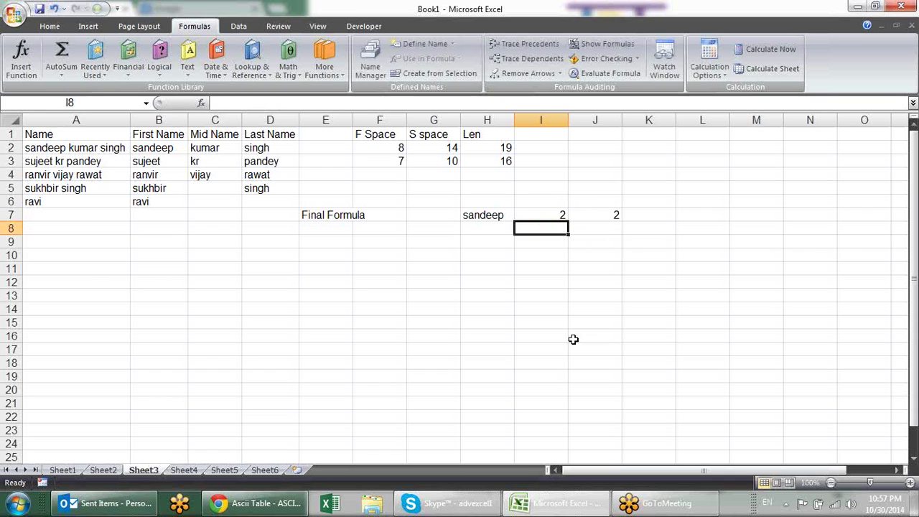
# Revert I7's FIND to capital "A", which shows #VALUE! again
pyautogui.press('Up')
pyautogui.press('F2')
pyautogui.press('Left')
pyautogui.press('Left')
pyautogui.press('Left')
pyautogui.press('BackSpace')
pyautogui.write('A')
pyautogui.press('Return')
# Recheck the SEARCH formula in J7 and leave it unchanged
pyautogui.press('Up')
pyautogui.press('Right')
pyautogui.press('F2')
pyautogui.press('Left')
pyautogui.press('Left')
pyautogui.press('Left')
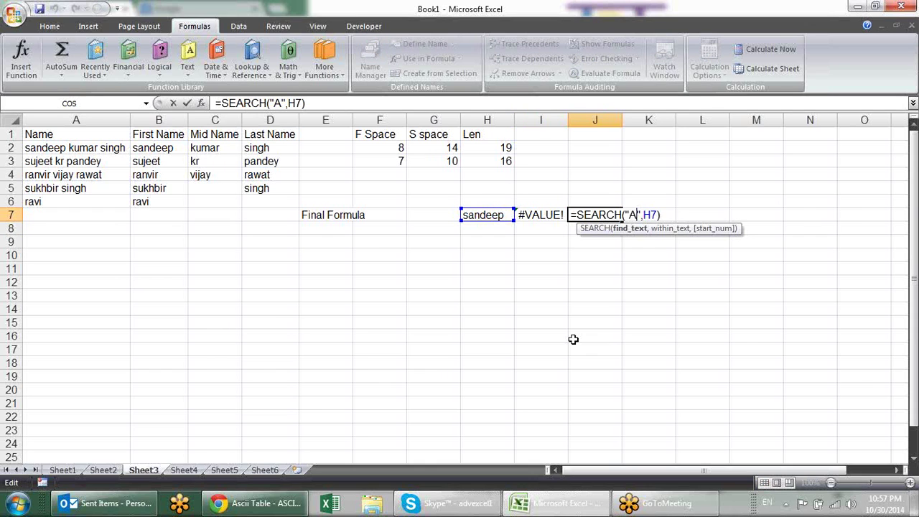
pyautogui.press('Return')
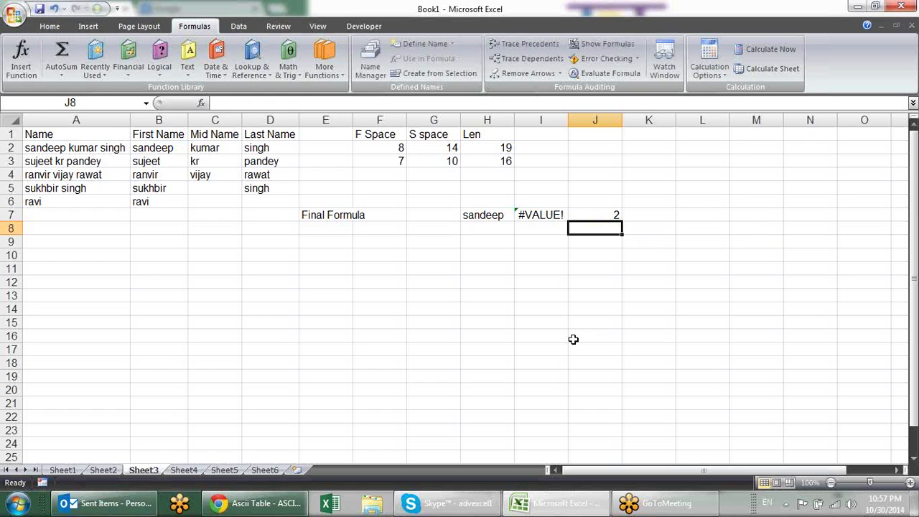
pyautogui.press('Down')
pyautogui.press('Down')
pyautogui.press('Left')
pyautogui.press('Left')
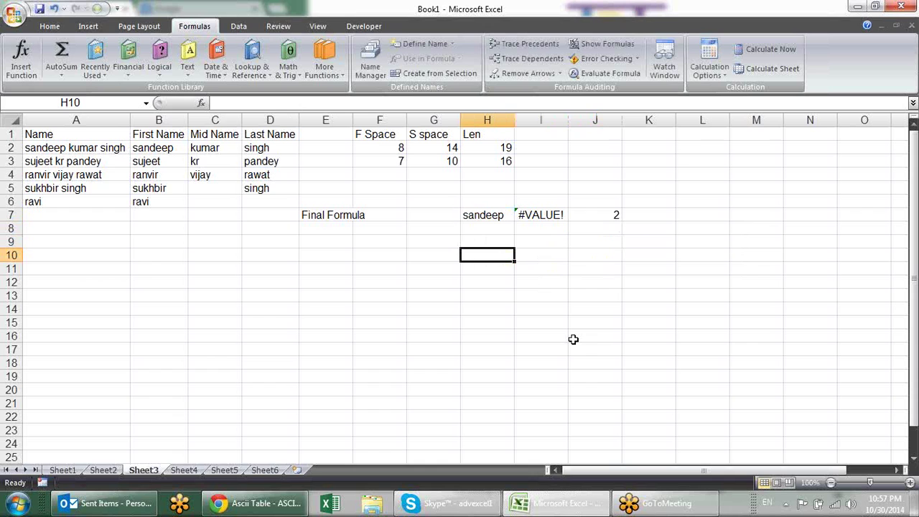
# Enter sujeet in H10 and SUJEET in I10
pyautogui.write('suje')
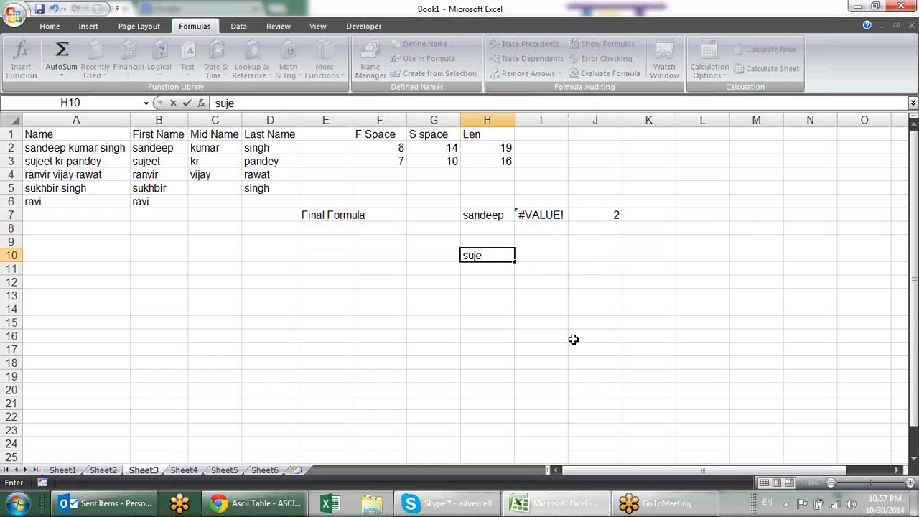
pyautogui.write('et')
pyautogui.press('Tab')
pyautogui.write('SUJEET')
pyautogui.press('Tab')
# Compare them in J10 with =H10=I10, which returns TRUE
pyautogui.write('=')
pyautogui.click(492, 257)
pyautogui.write('=')
pyautogui.click(532, 256)
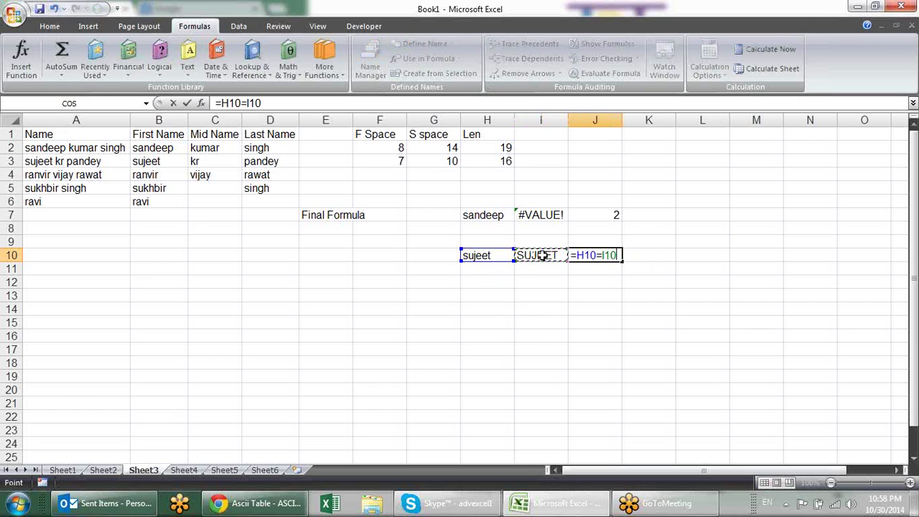
pyautogui.press('Return')
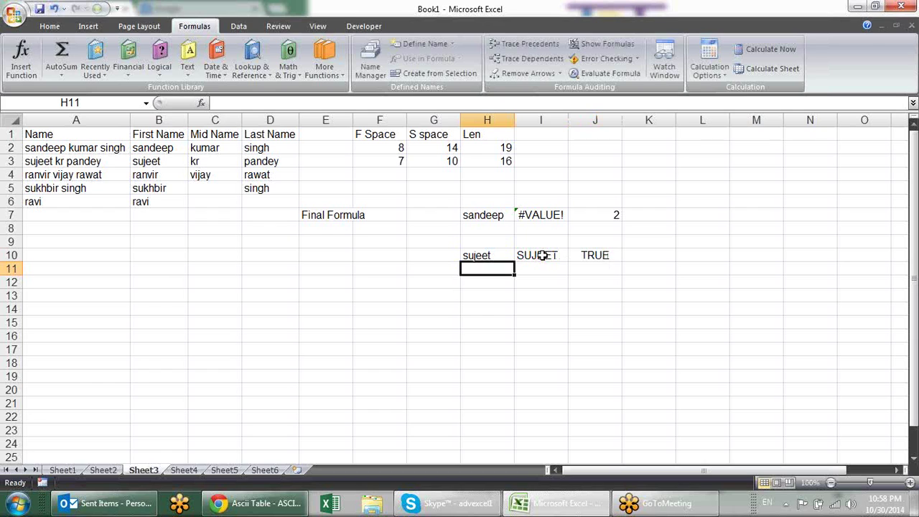
pyautogui.click(544, 256)
pyautogui.click(508, 252)
pyautogui.click(552, 256)
# Enter =EXACT(H10,I10) in K10, which returns FALSE
pyautogui.click(641, 250)
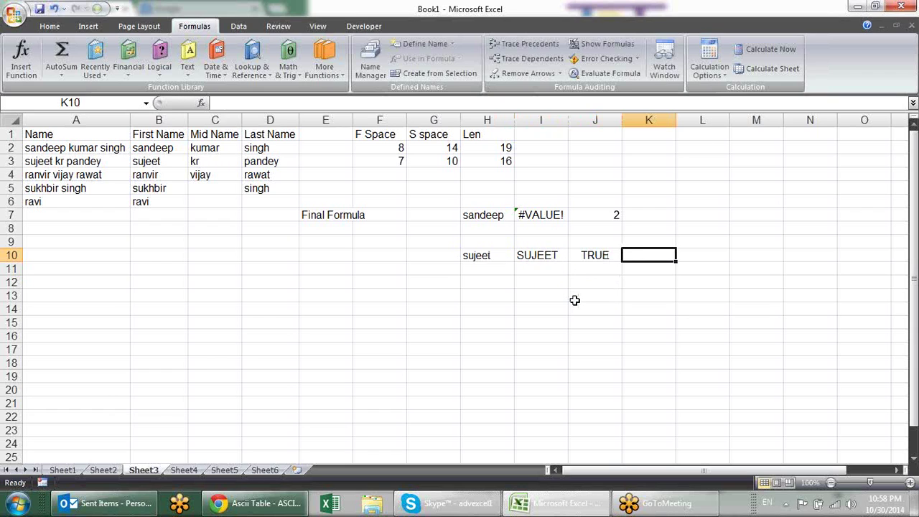
pyautogui.write('=')
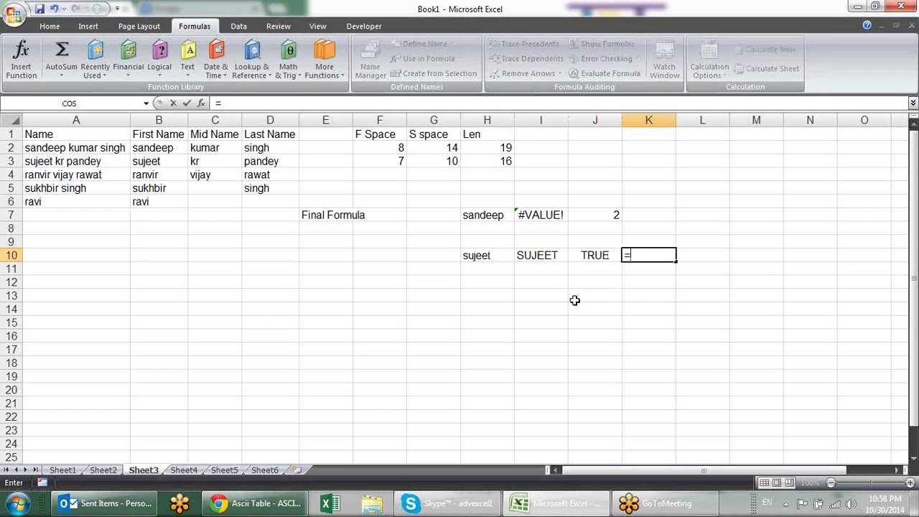
pyautogui.write('EX')
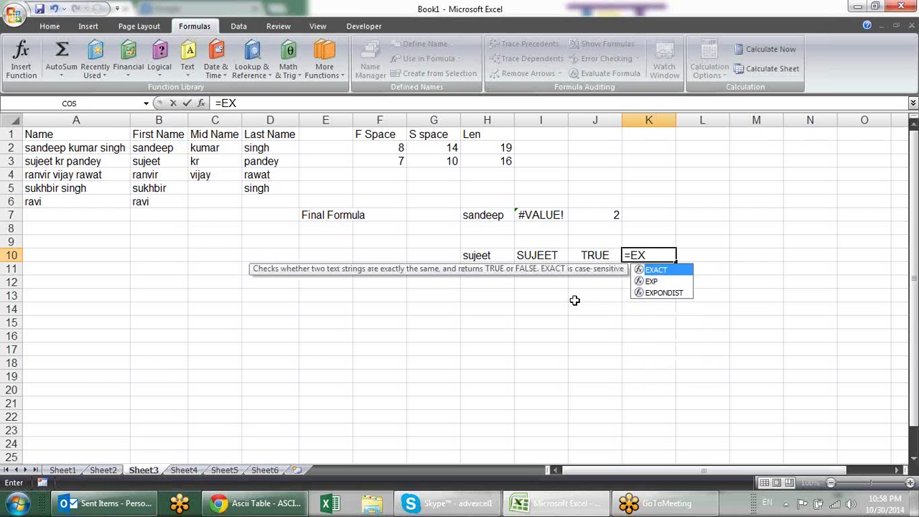
pyautogui.press('Tab')
pyautogui.click(496, 254)
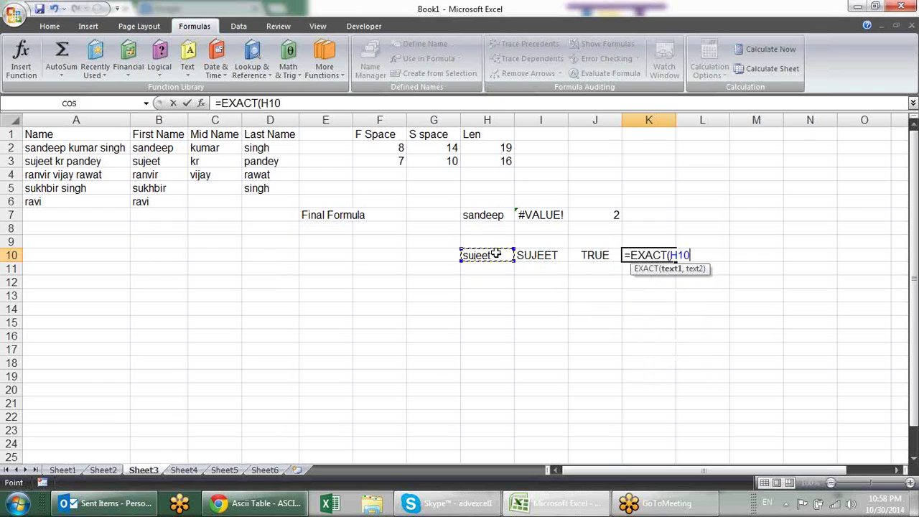
pyautogui.write(',')
pyautogui.click(542, 256)
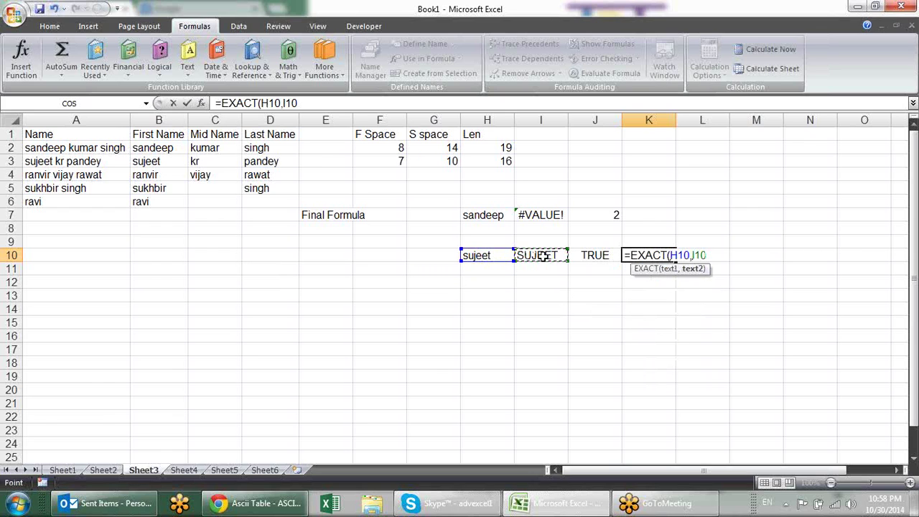
pyautogui.press('Return')
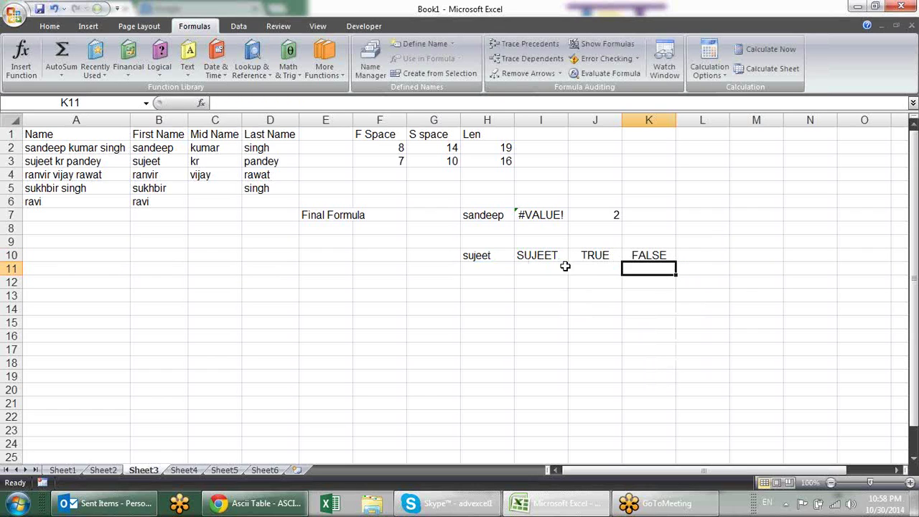
pyautogui.click(662, 253)
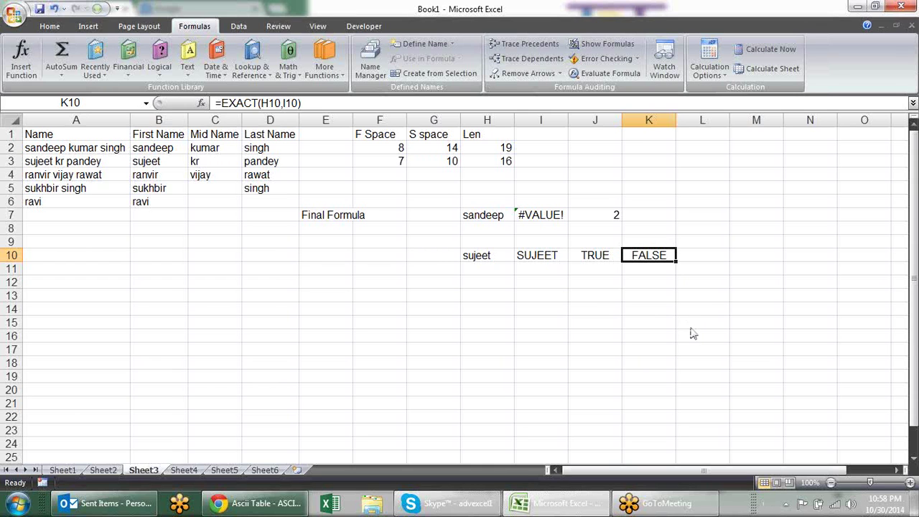
# Open the Save As dialog and cancel it without saving
pyautogui.hotkey('ctrl', 's')
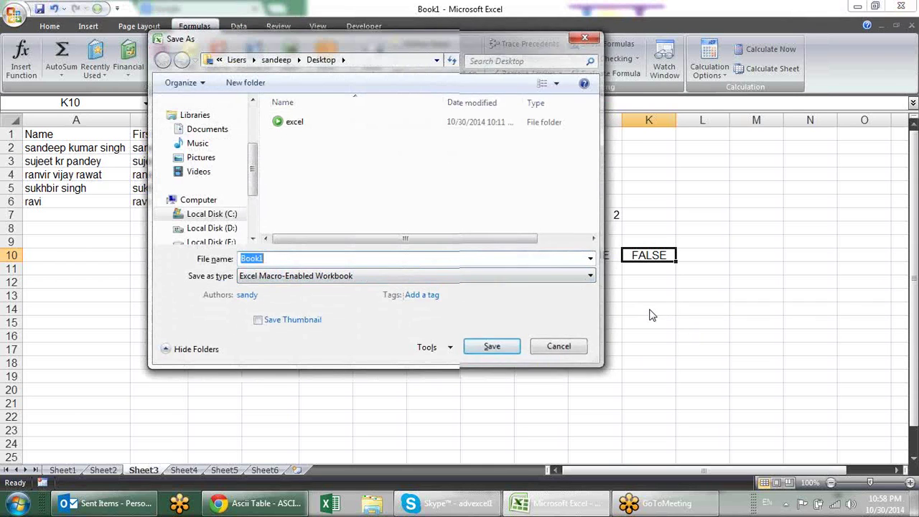
pyautogui.press('Escape')
pyautogui.click(487, 305)
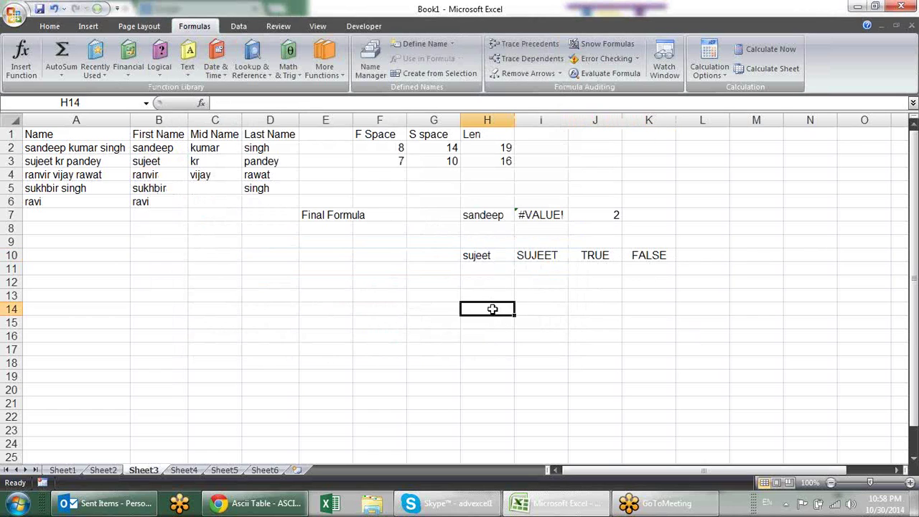
# Fill H13:H18 with =RANDBETWEEN(10,90) in one entry
pyautogui.moveTo(493, 290); pyautogui.dragTo(487, 358)
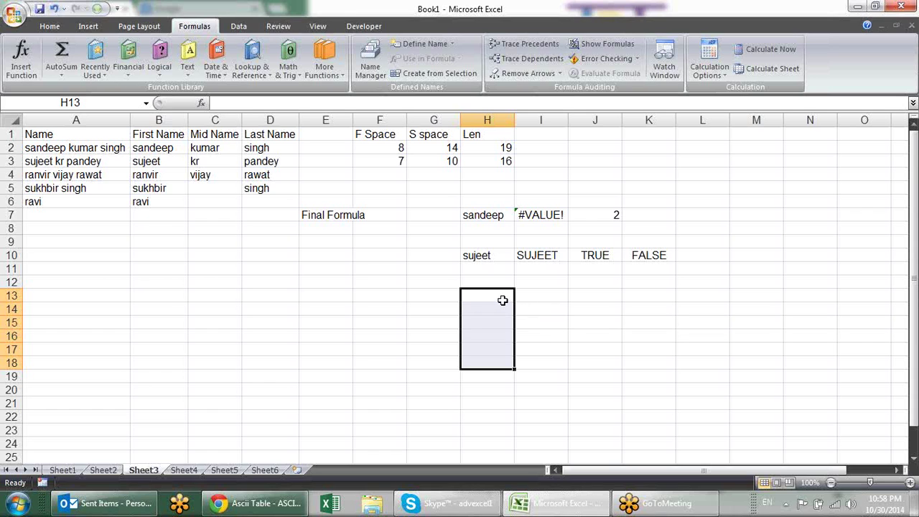
pyautogui.write('=RAN')
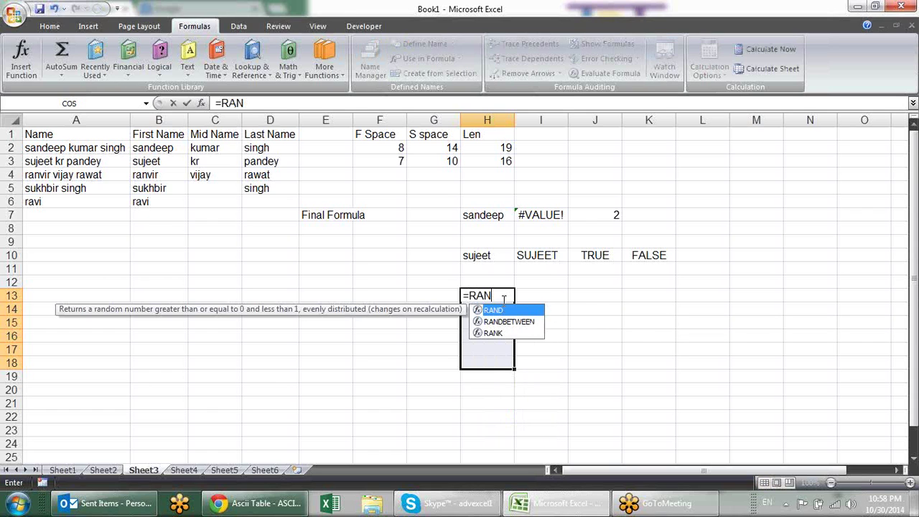
pyautogui.press('Down')
pyautogui.press('Tab')
pyautogui.write('10,90)')
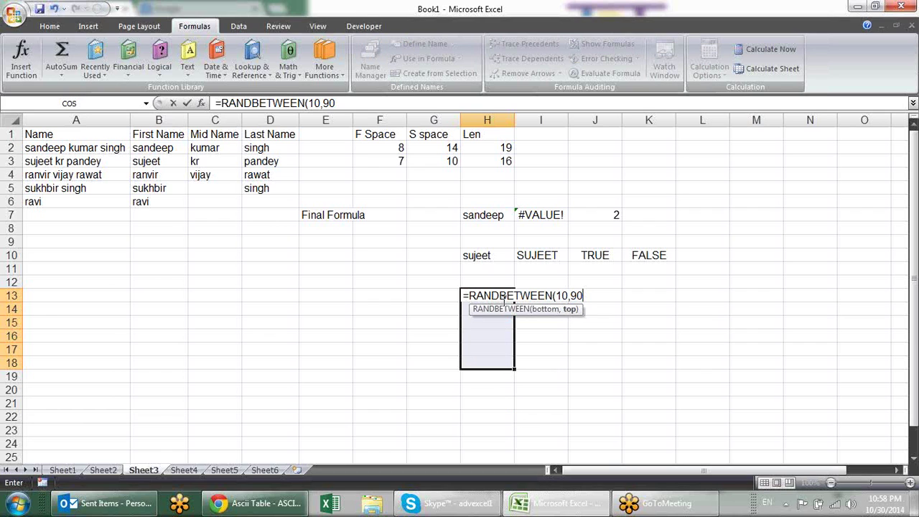
pyautogui.hotkey('ctrl', 'Return')
pyautogui.hotkey('ctrl', 'c')
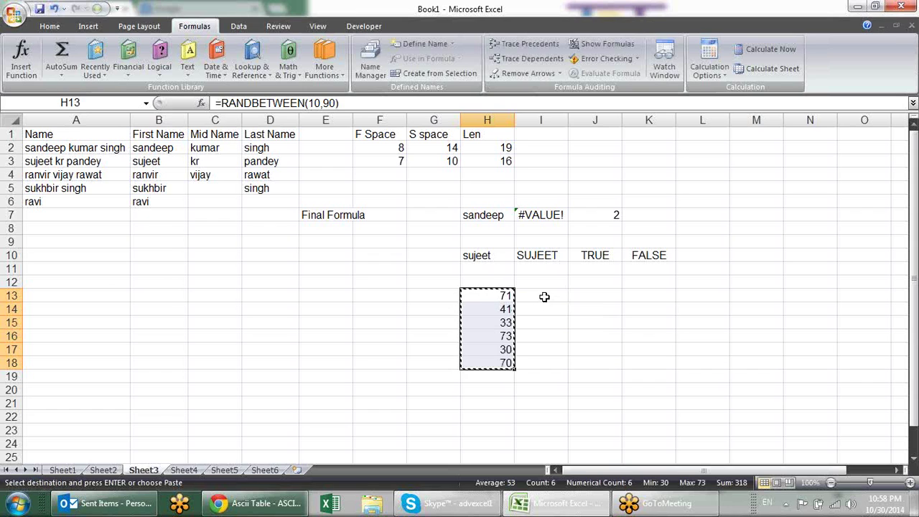
pyautogui.press('Escape')
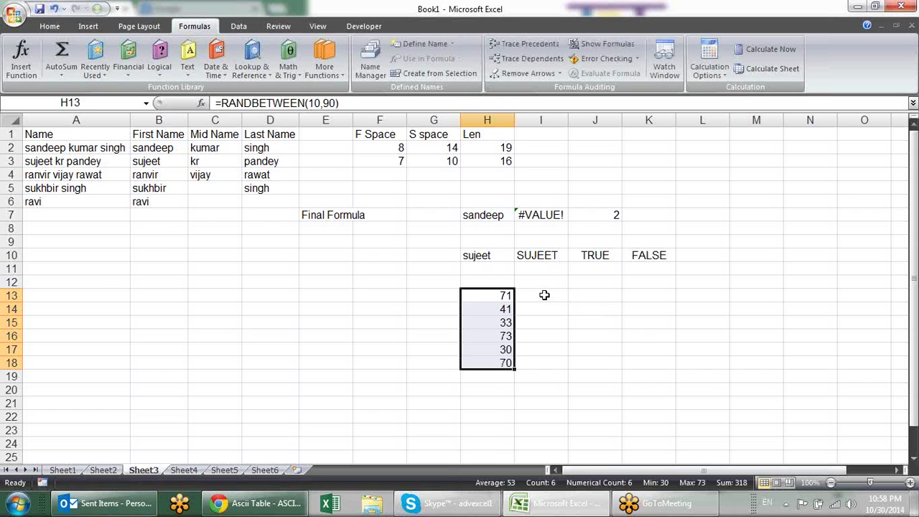
# Enter =TEXT(H13,"@") in I13 and fill it down to I18
pyautogui.click(545, 295)
pyautogui.write('=TEXT(')
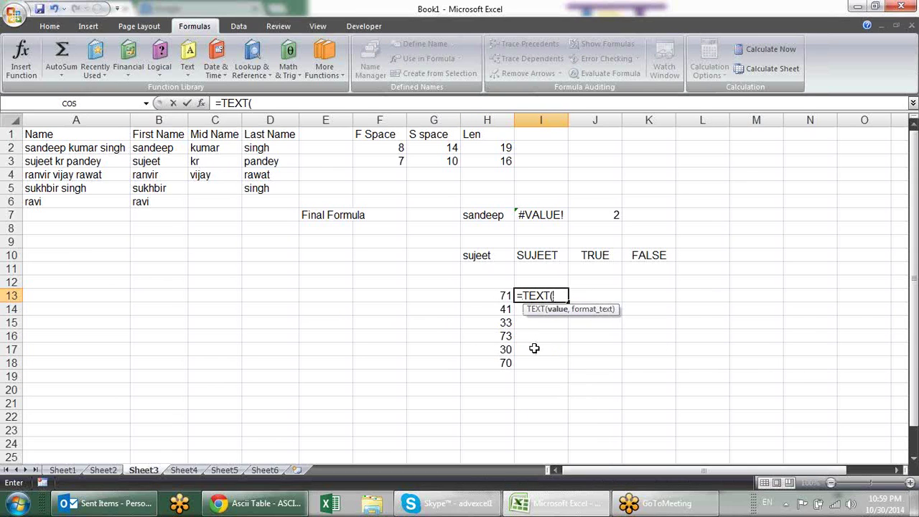
pyautogui.click(504, 295)
pyautogui.write(',')
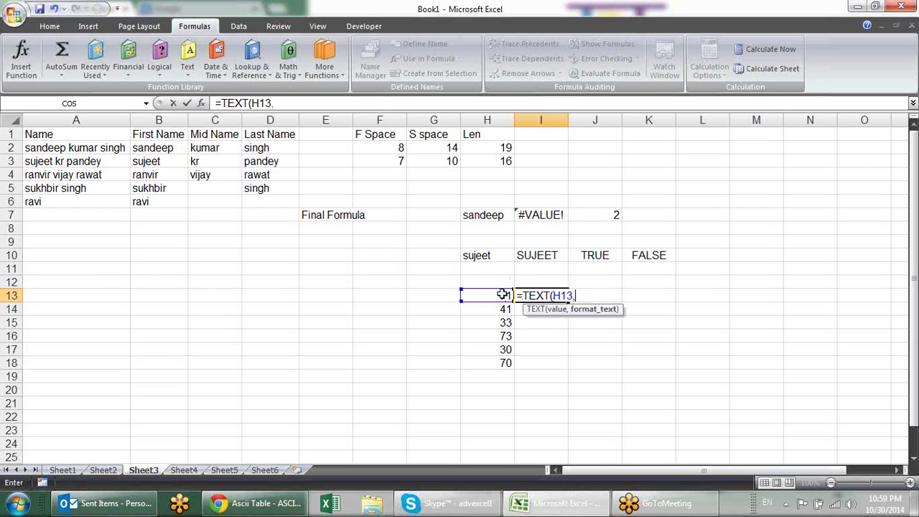
pyautogui.write('"')
pyautogui.write('@')
pyautogui.write('")')
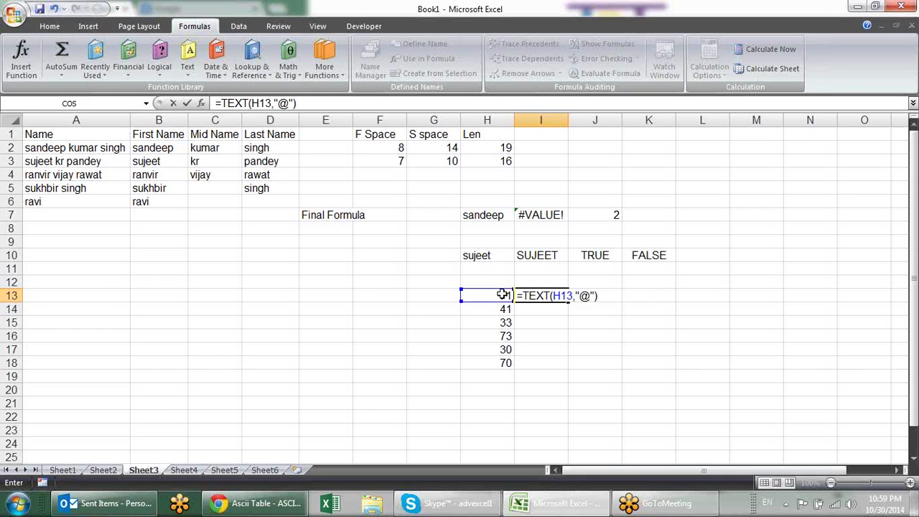
pyautogui.press('Return')
pyautogui.click(550, 296)
pyautogui.moveTo(574, 300); pyautogui.dragTo(568, 368)
# Paste the I13:I18 results as values only into K13:K18
pyautogui.hotkey('ctrl', 'c')
pyautogui.click(644, 296)
pyautogui.hotkey('alt', 'e')
pyautogui.press('s')
pyautogui.press('v')
pyautogui.press('Return')
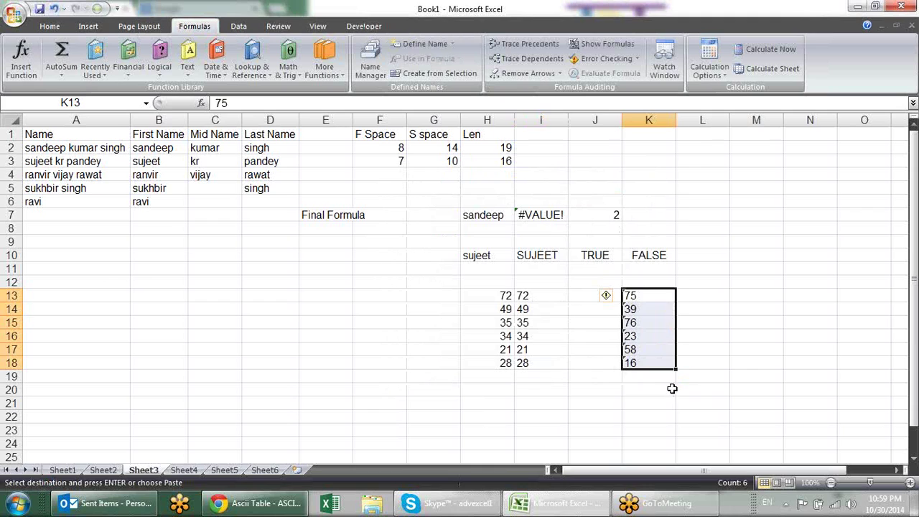
pyautogui.click(659, 390)
# Add =SUM(K13:K18) in K19, which returns 0 for the text numbers
pyautogui.click(657, 377)
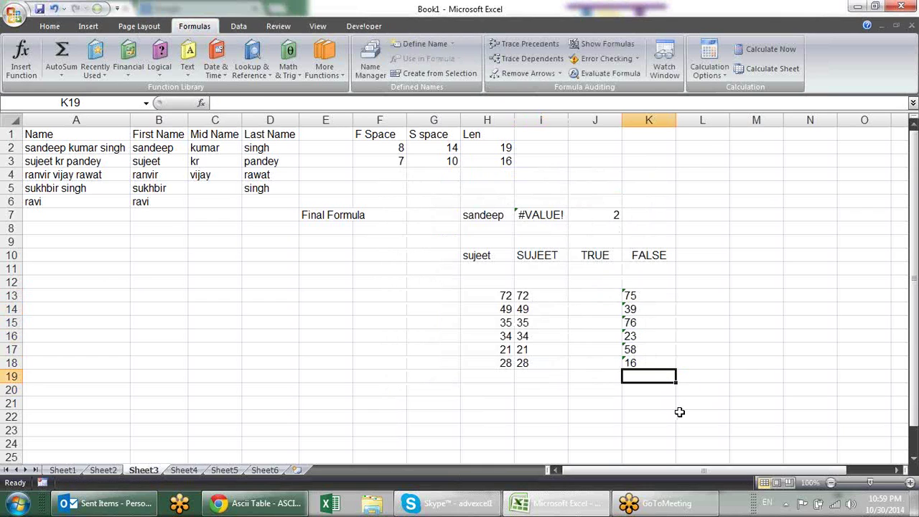
pyautogui.write('=SUM()')
pyautogui.moveTo(646, 363); pyautogui.dragTo(636, 294)
pyautogui.press('Return')
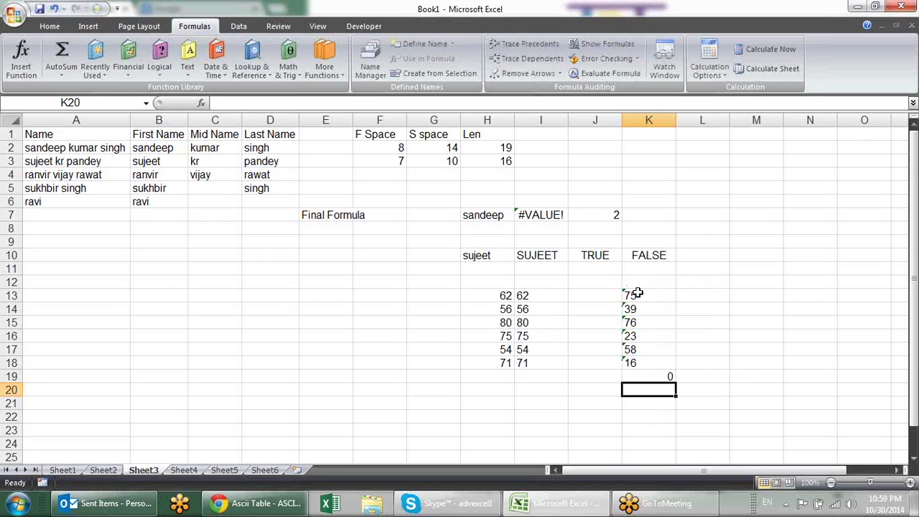
pyautogui.click(652, 364)
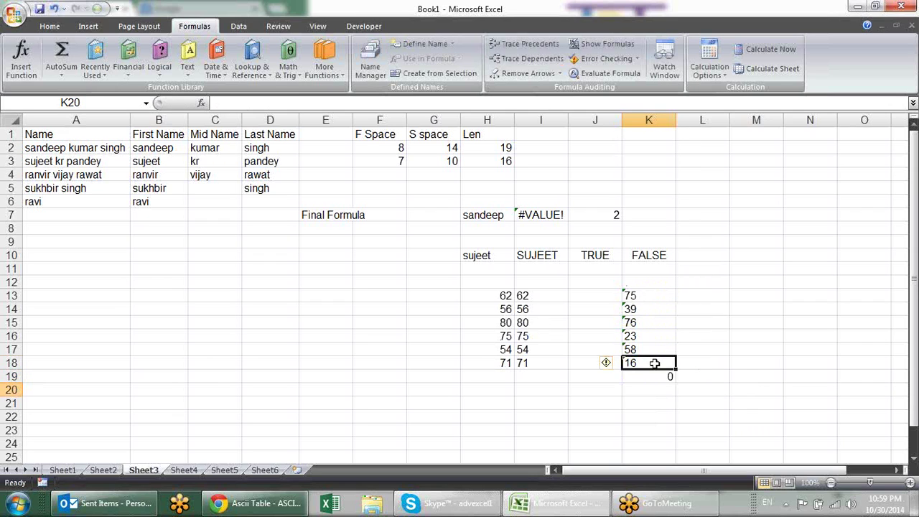
pyautogui.click(655, 309)
pyautogui.click(652, 298)
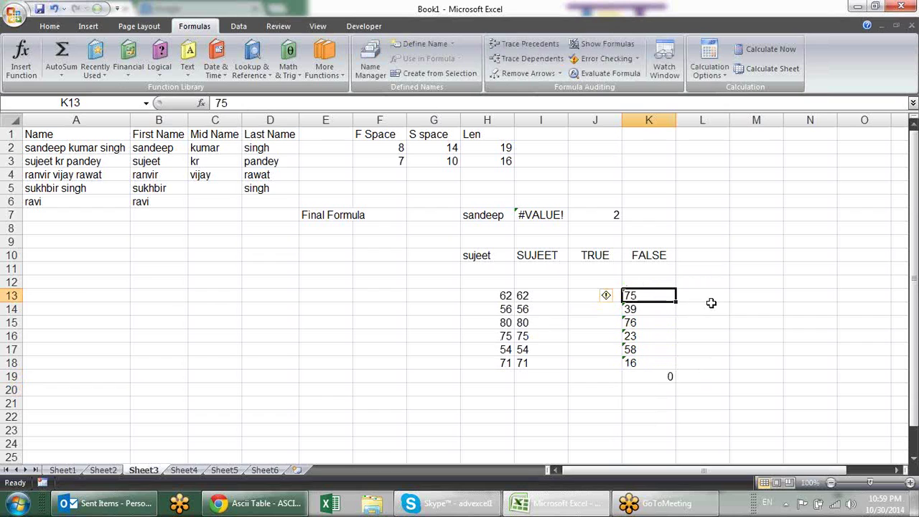
pyautogui.click(710, 298)
# Enter =VALUE(K13) in L13 and fill it down to L18
pyautogui.write('=V')
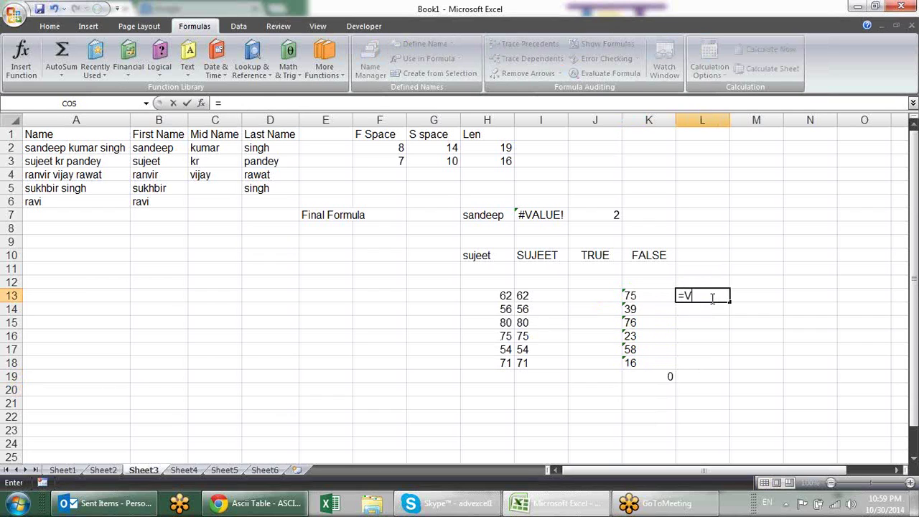
pyautogui.write('ALUE(')
pyautogui.press('Left')
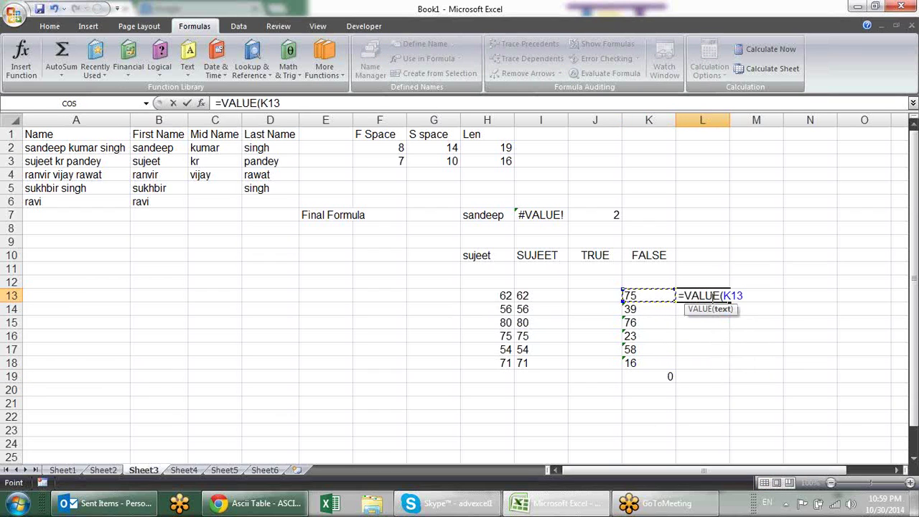
pyautogui.press('Return')
pyautogui.click(711, 298)
pyautogui.moveTo(730, 301); pyautogui.dragTo(724, 366)
# AutoSum L13:L18 into L19 for a total of 287, then go to Sheet1
pyautogui.click(714, 378)
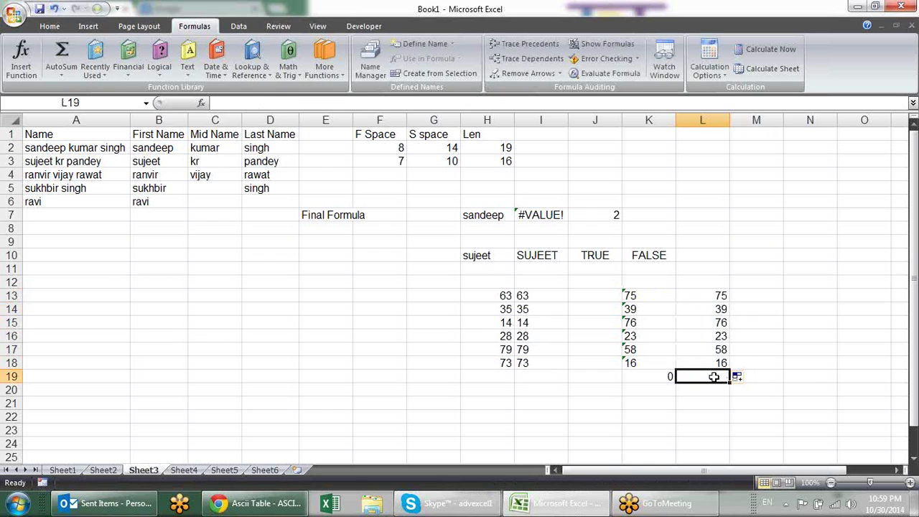
pyautogui.hotkey('alt', '=')
pyautogui.press('Return')
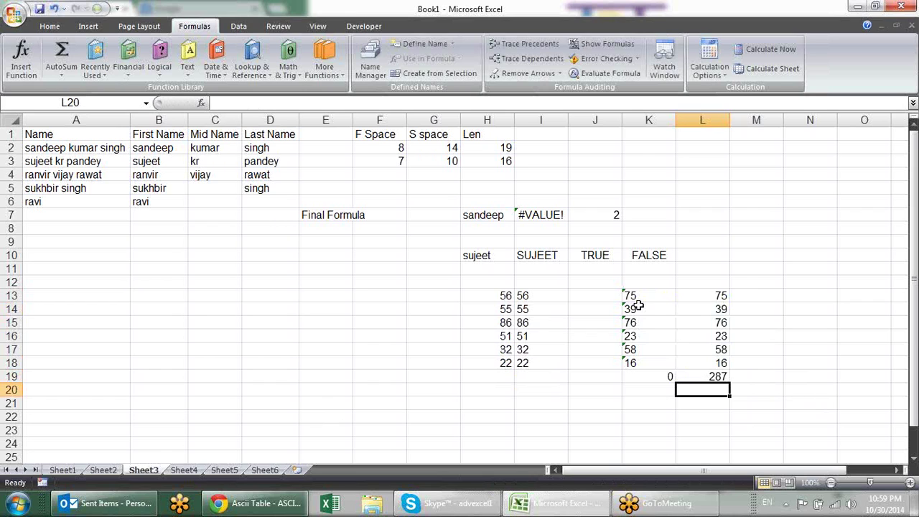
pyautogui.moveTo(631, 297); pyautogui.dragTo(635, 354)
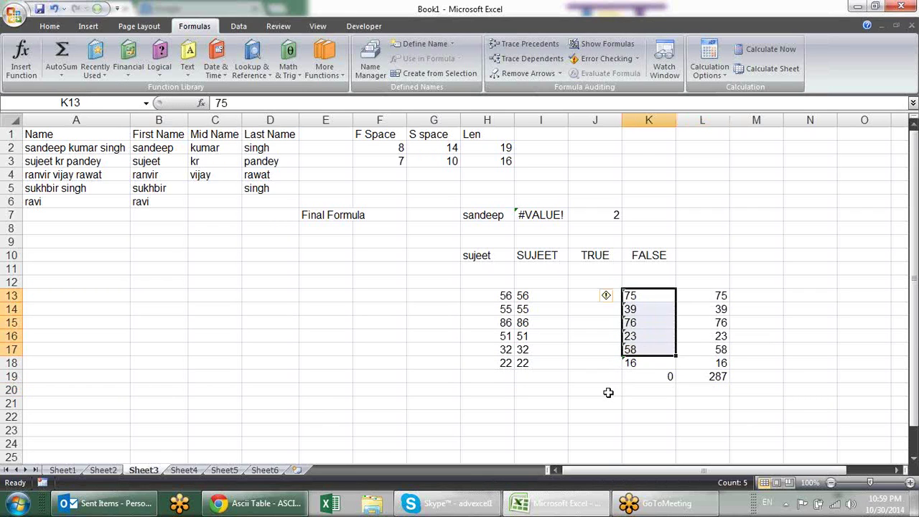
pyautogui.click(606, 393)
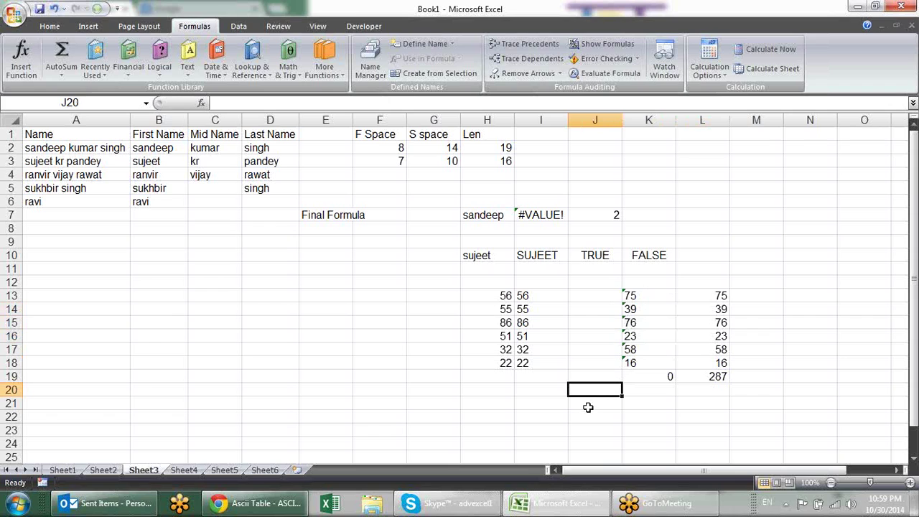
pyautogui.click(530, 413)
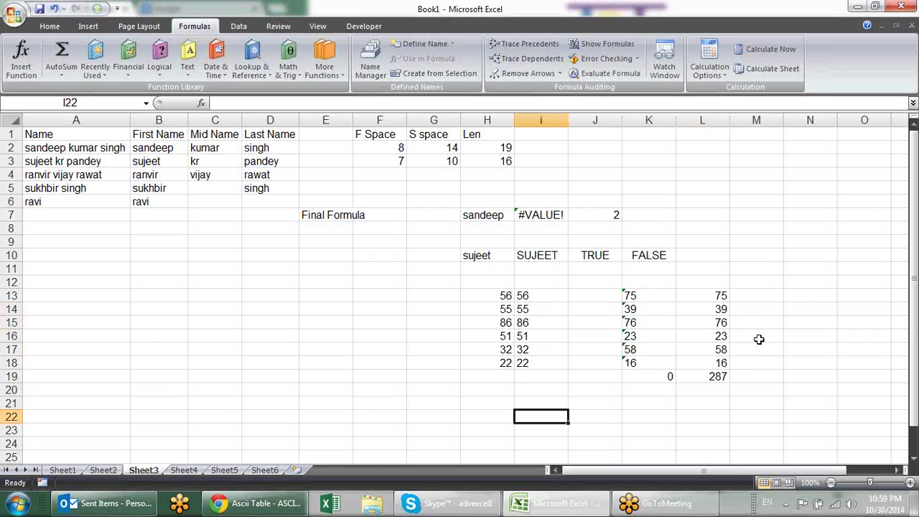
pyautogui.click(62, 469)
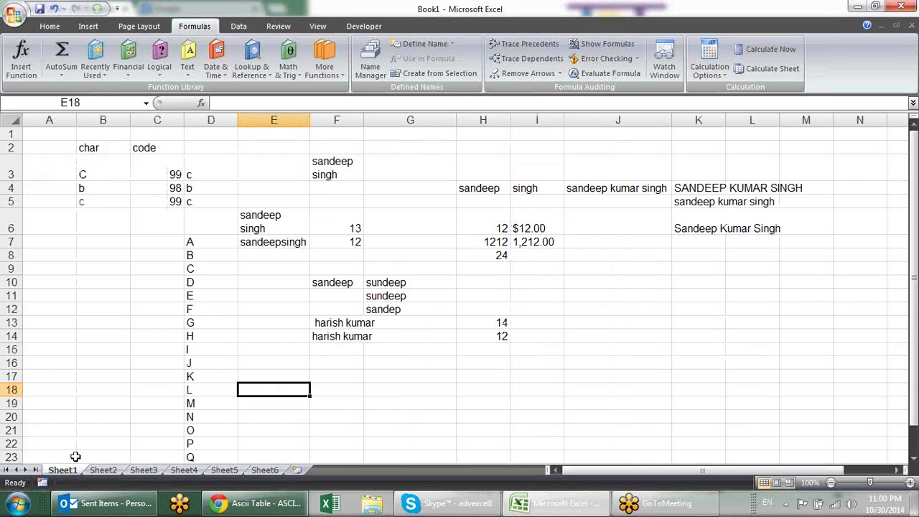